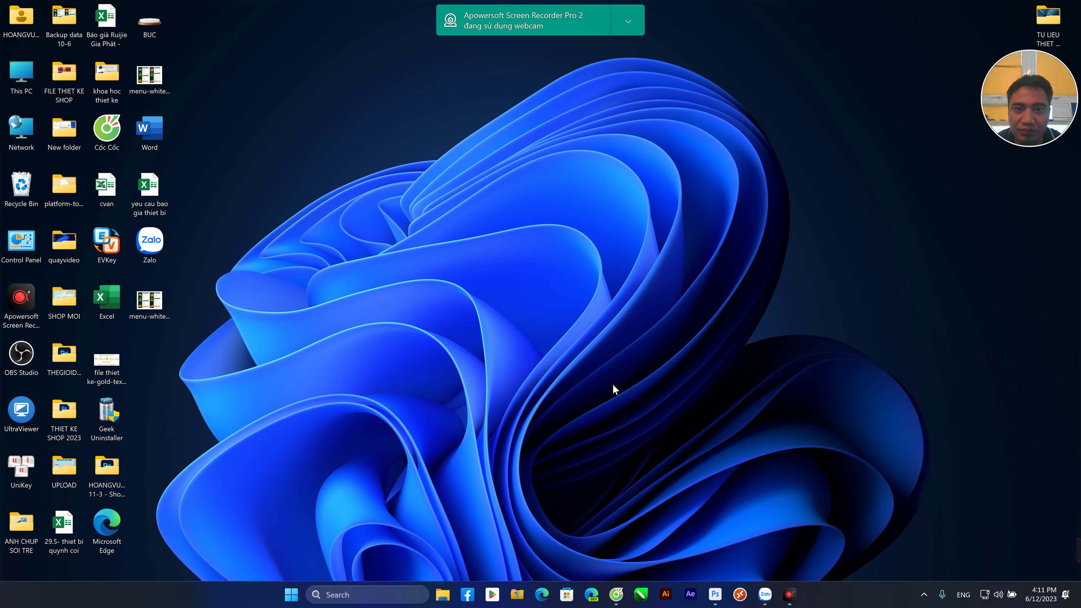
# Look through the source images in the TU LIEU THIET KE SHOPEE folder and close it
pyautogui.rightClick(421, 239)
pyautogui.click(479, 286)
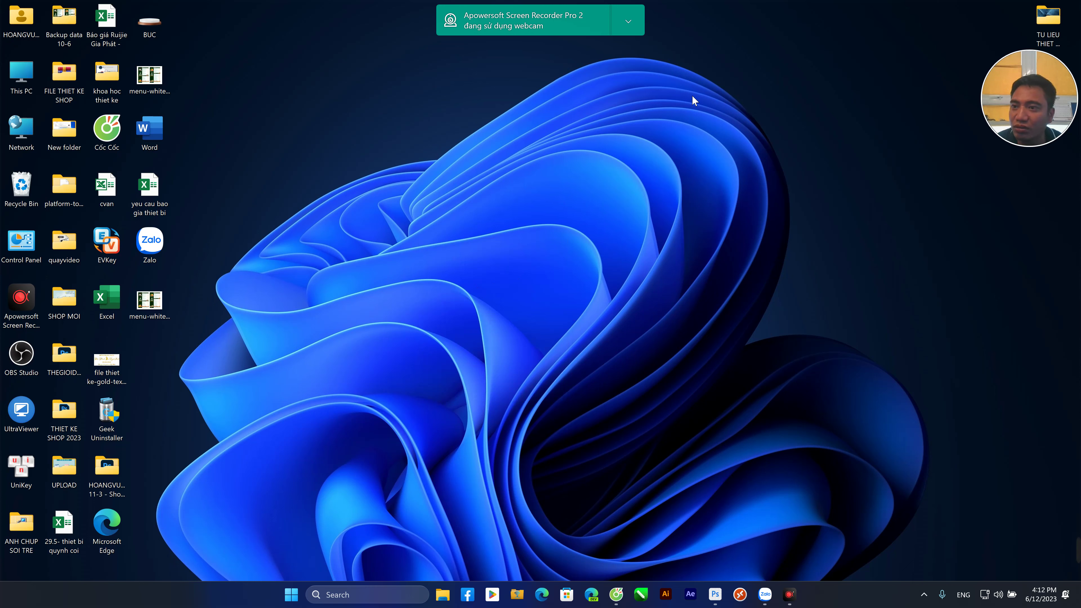
pyautogui.doubleClick(1046, 17)
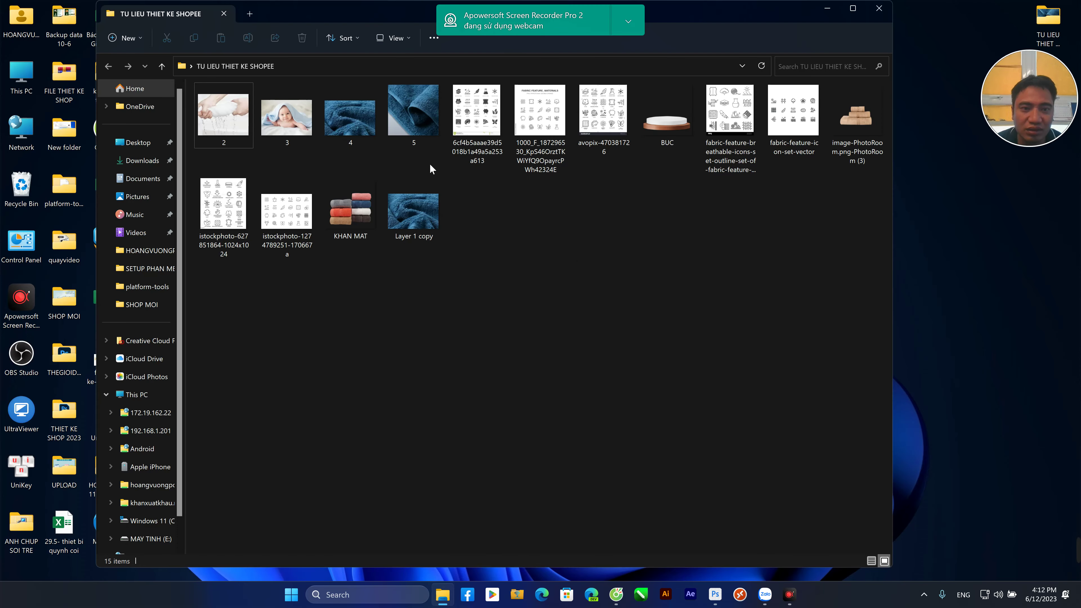
pyautogui.click(879, 8)
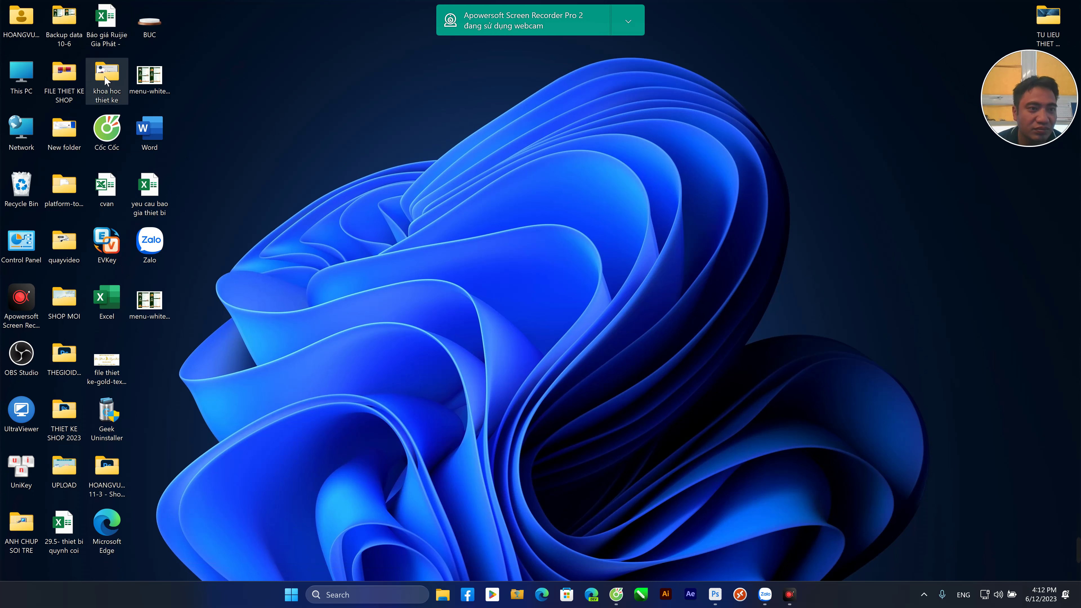
# Preview the ANH BIA SAN PHAM image in the khoa hoc thiet ke folder, and open the thiet ke san pham design in Photoshop
pyautogui.press('Return')
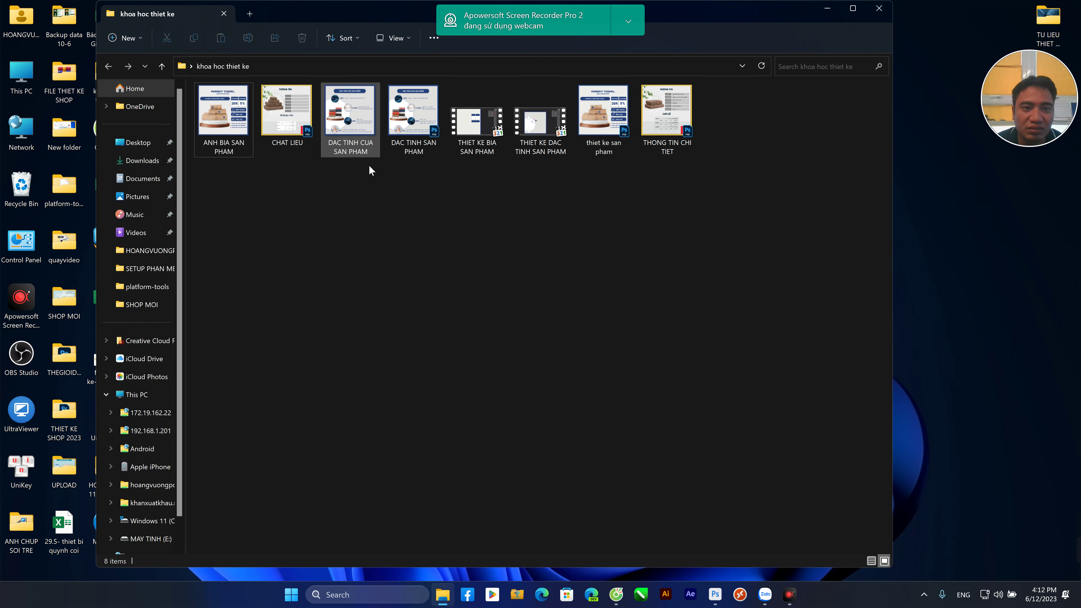
pyautogui.doubleClick(232, 130)
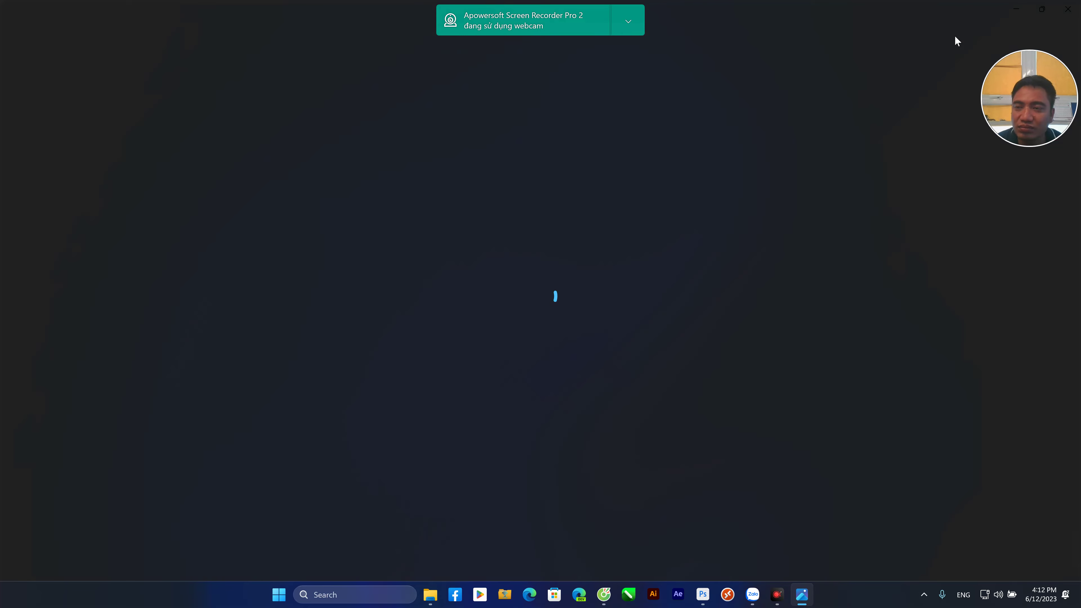
pyautogui.click(1067, 9)
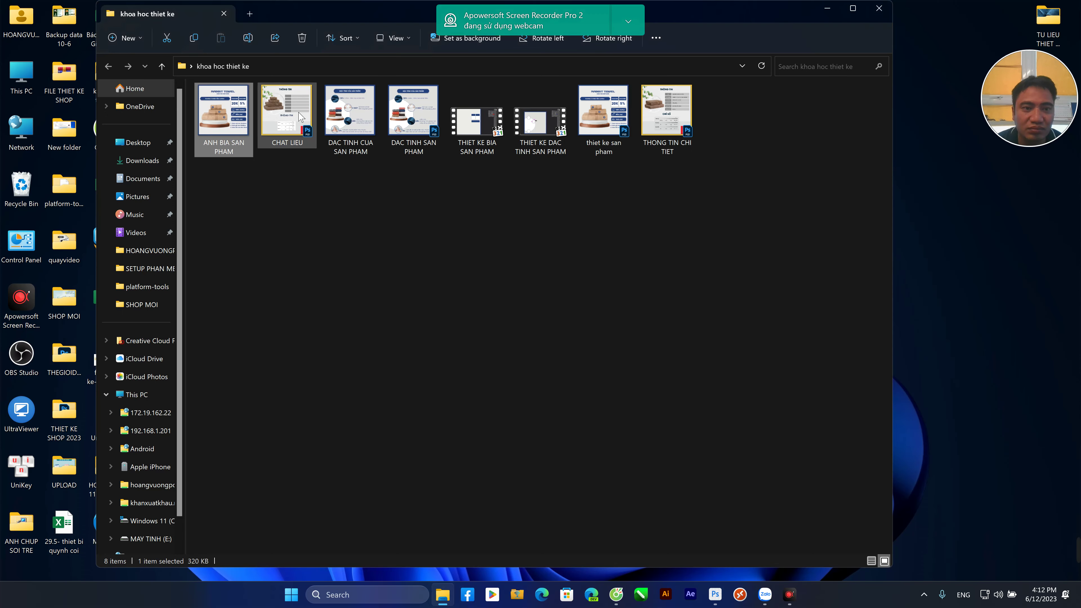
pyautogui.click(616, 115)
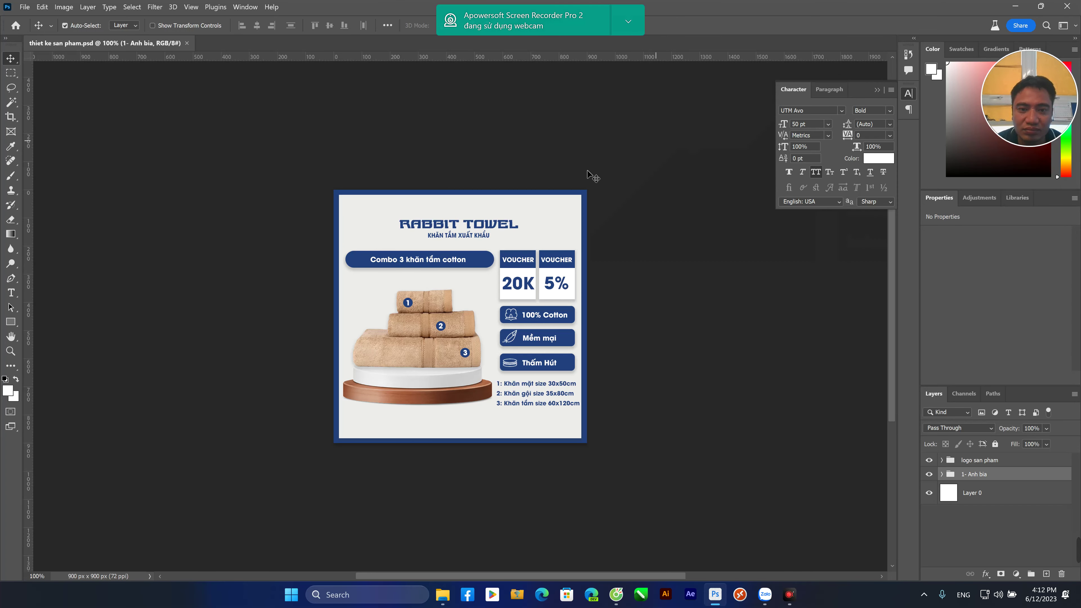
# Hide the logo san pham group and everything in the 1- Anh bia group except its background
pyautogui.click(930, 474)
pyautogui.click(929, 460)
pyautogui.click(942, 474)
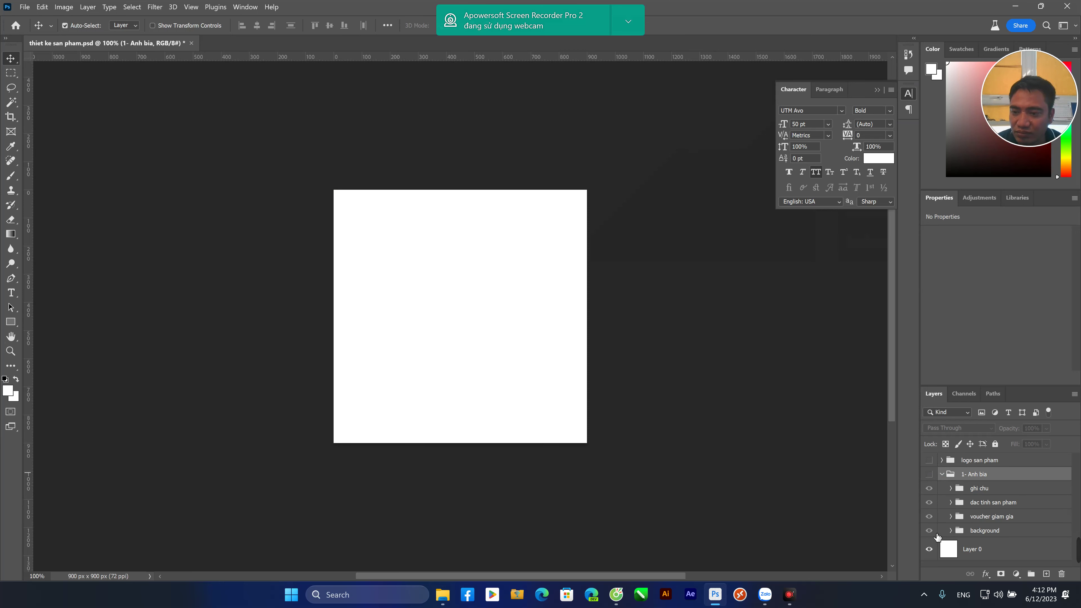
pyautogui.click(932, 530)
pyautogui.moveTo(932, 510); pyautogui.dragTo(943, 463)
pyautogui.click(942, 474)
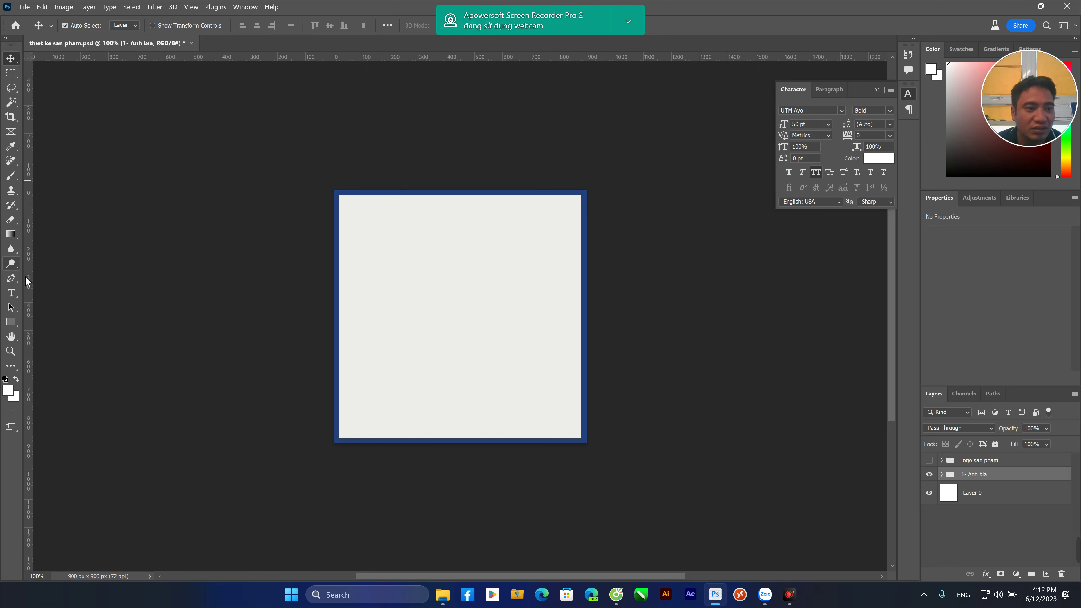
# Draw a rounded title bar about 598 px wide and 68 px high near the upper edge of the canvas
pyautogui.click(11, 322)
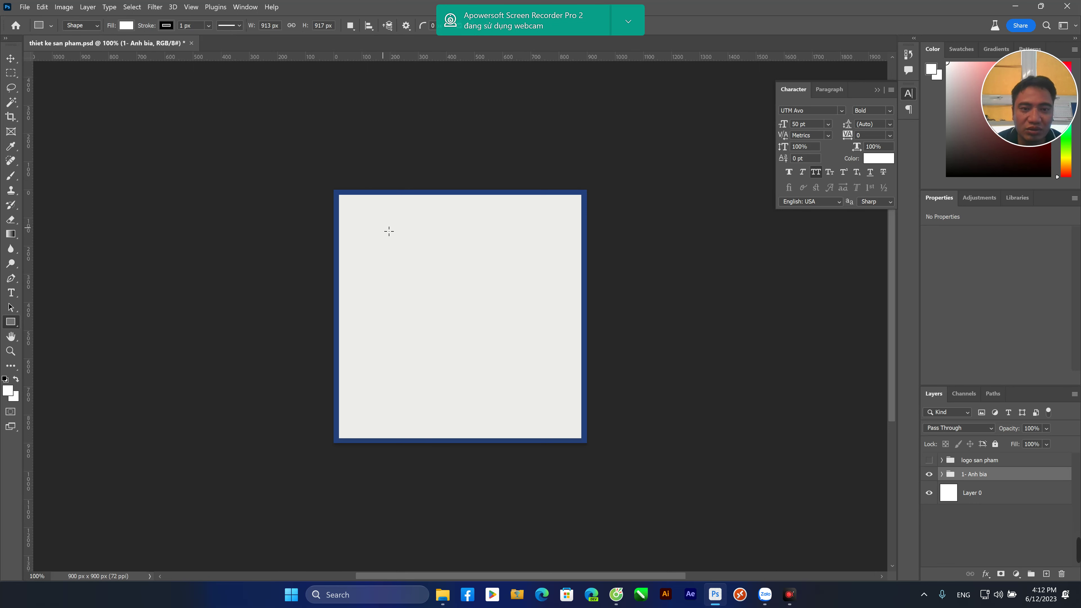
pyautogui.moveTo(384, 211); pyautogui.dragTo(536, 217)
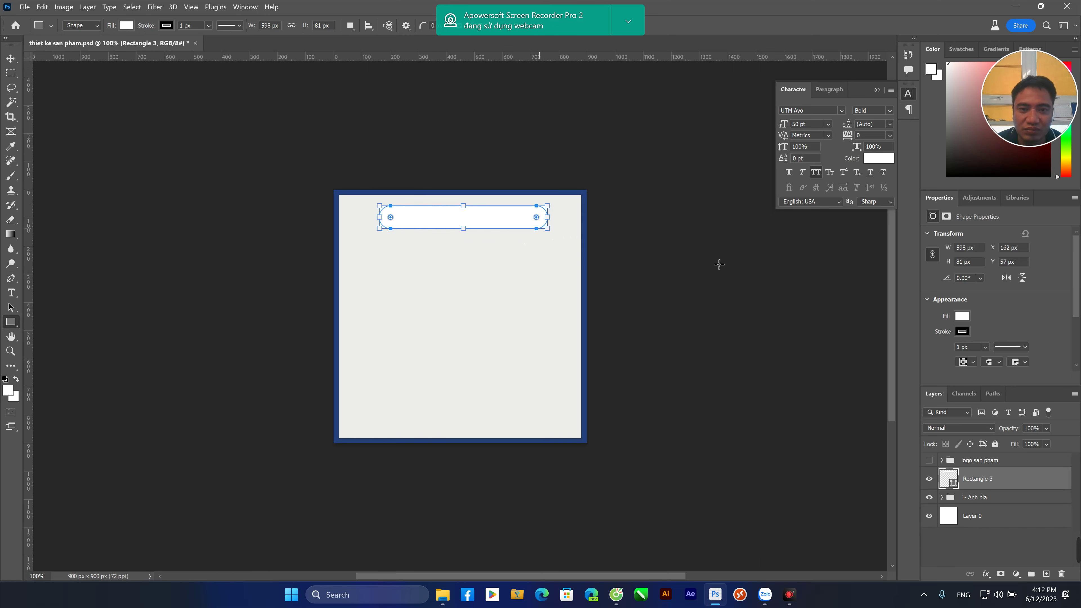
pyautogui.moveTo(471, 236); pyautogui.dragTo(468, 226)
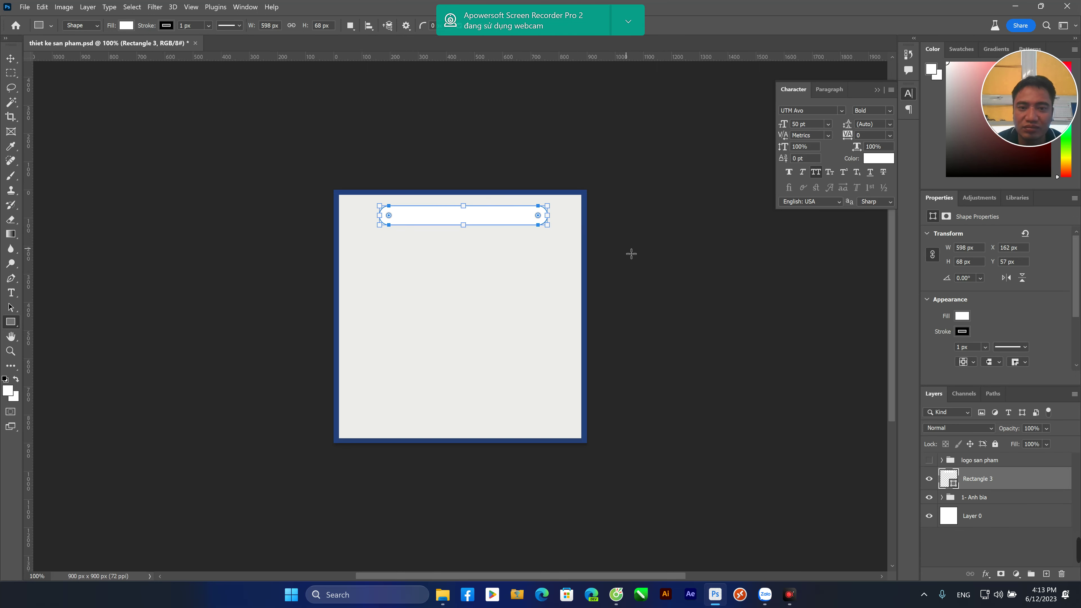
# Remove the title bar's stroke and fill it with the recently used dark blue
pyautogui.click(11, 58)
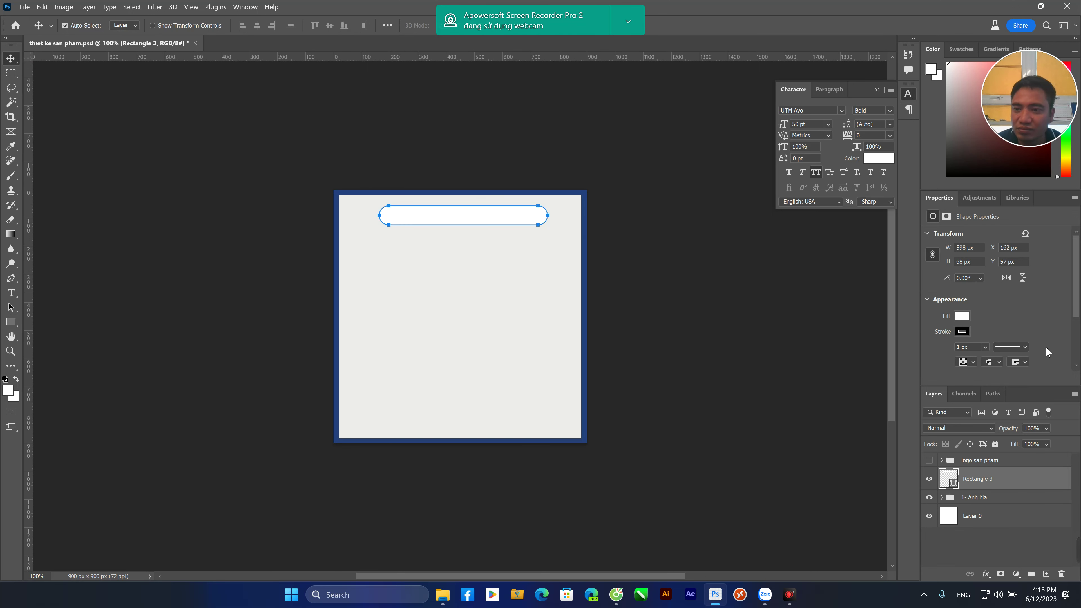
pyautogui.click(961, 332)
pyautogui.click(929, 394)
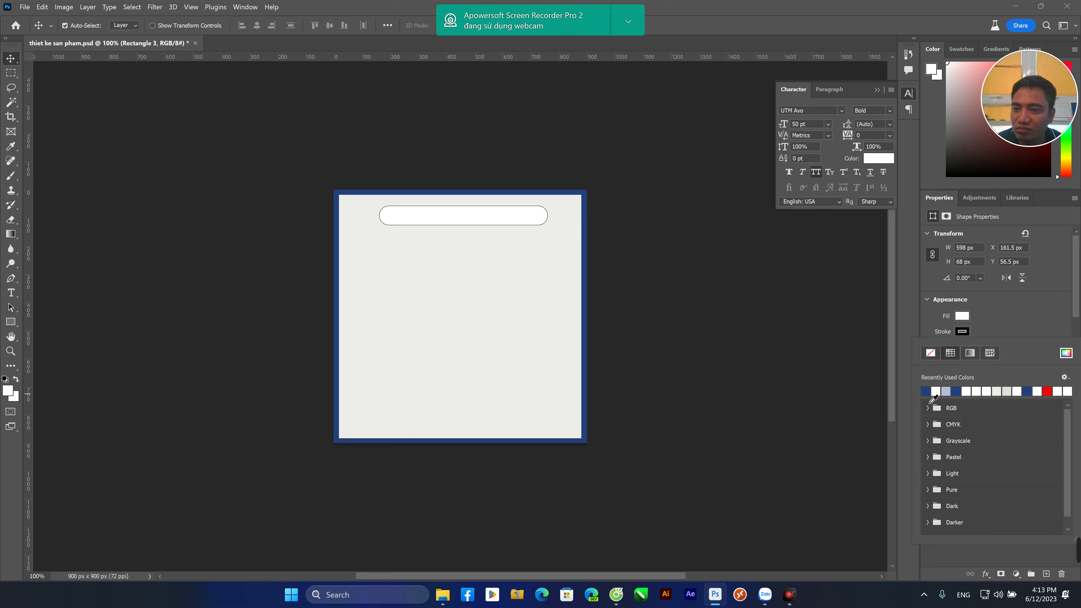
pyautogui.click(931, 354)
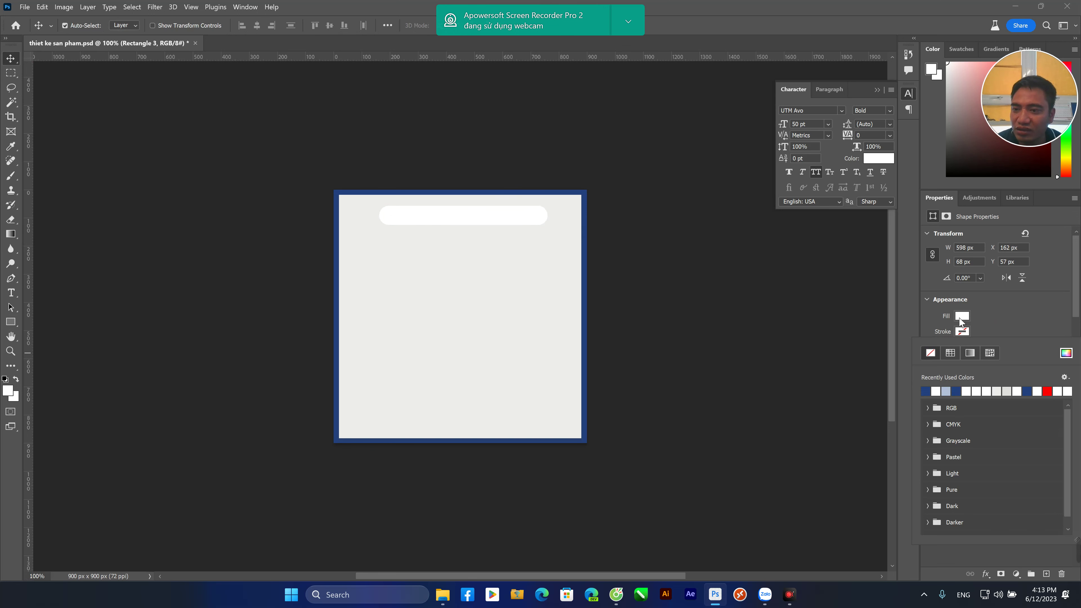
pyautogui.click(927, 376)
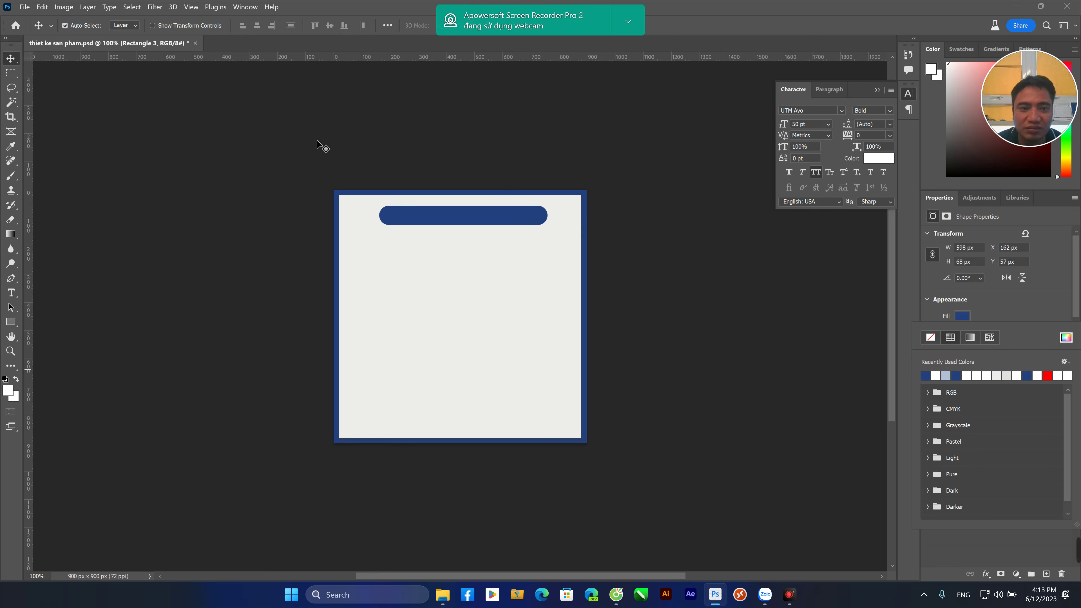
pyautogui.click(446, 316)
pyautogui.click(858, 456)
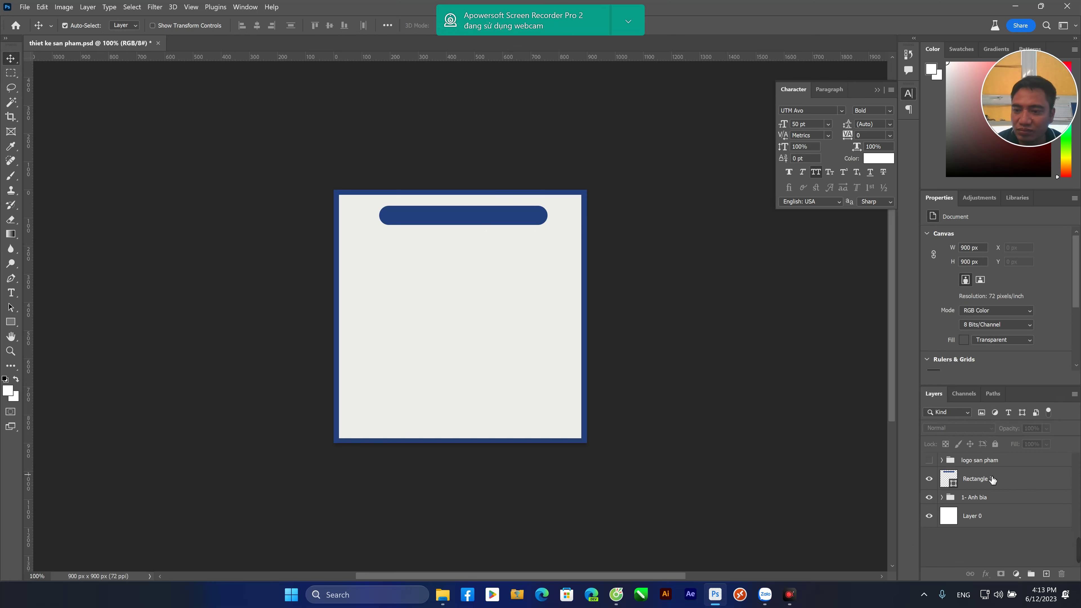
# Create a layer group named "thong so san pham" above the other layers and move the blue bar's layer into it
pyautogui.click(1001, 478)
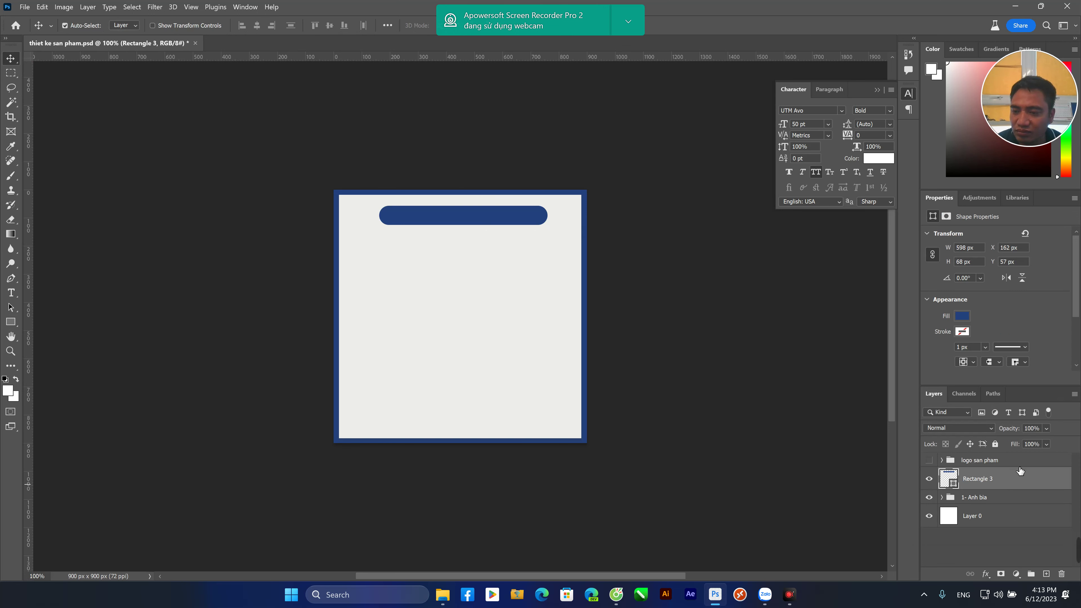
pyautogui.keyDown('ctrl'); pyautogui.click(1011, 470); pyautogui.keyUp('ctrl')
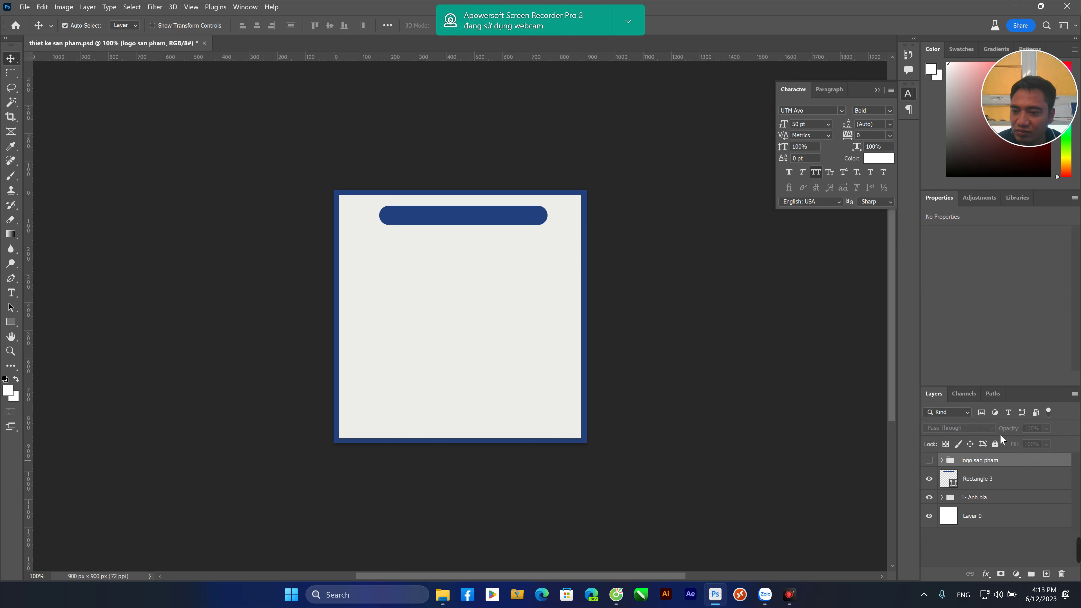
pyautogui.click(1030, 573)
pyautogui.doubleClick(987, 463)
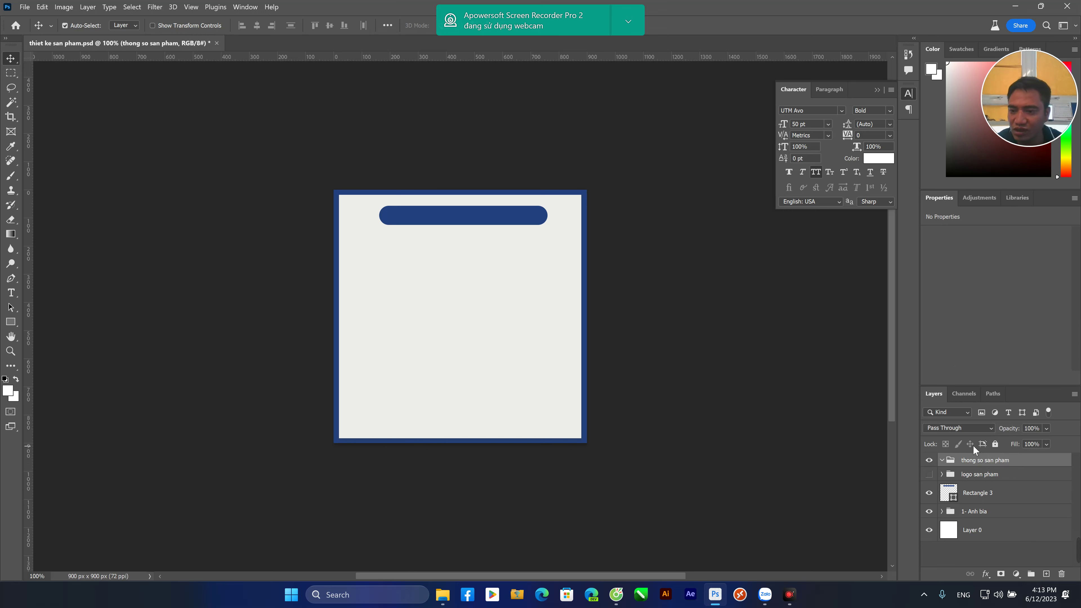
pyautogui.moveTo(984, 498); pyautogui.dragTo(996, 465)
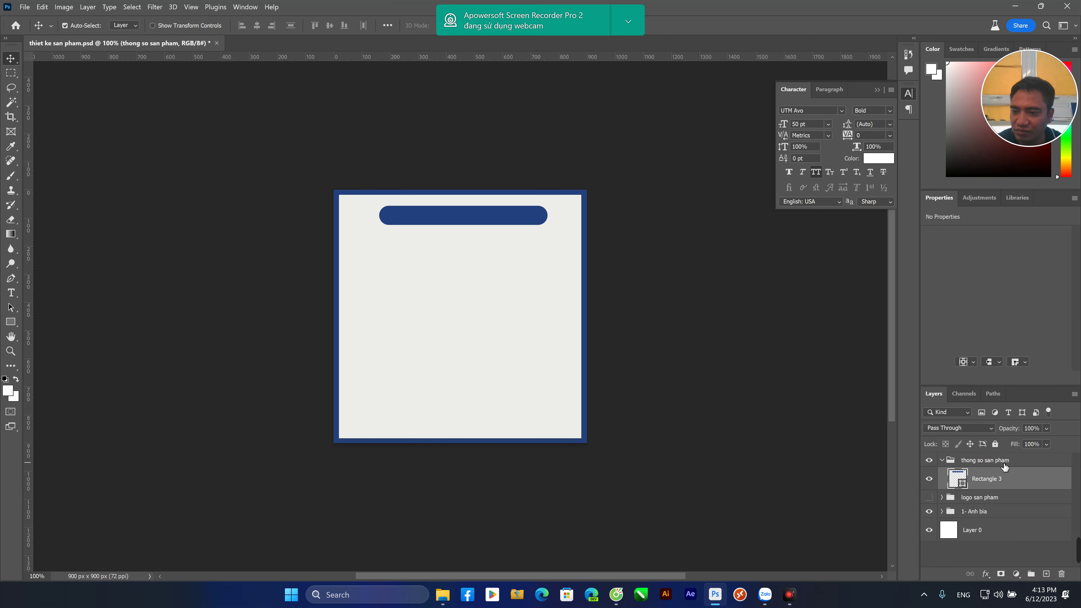
# Rename the blue bar's layer "tieu de q" and place a duplicate of the bar straight below it, at about Y 550 px
pyautogui.doubleClick(990, 479)
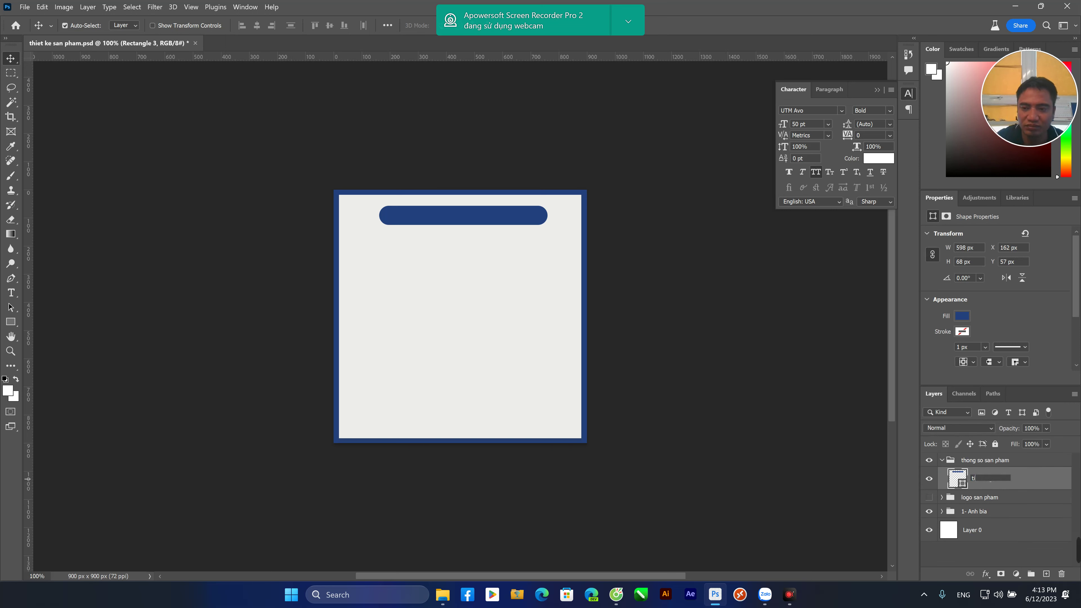
pyautogui.write('tieu de q')
pyautogui.press('Return')
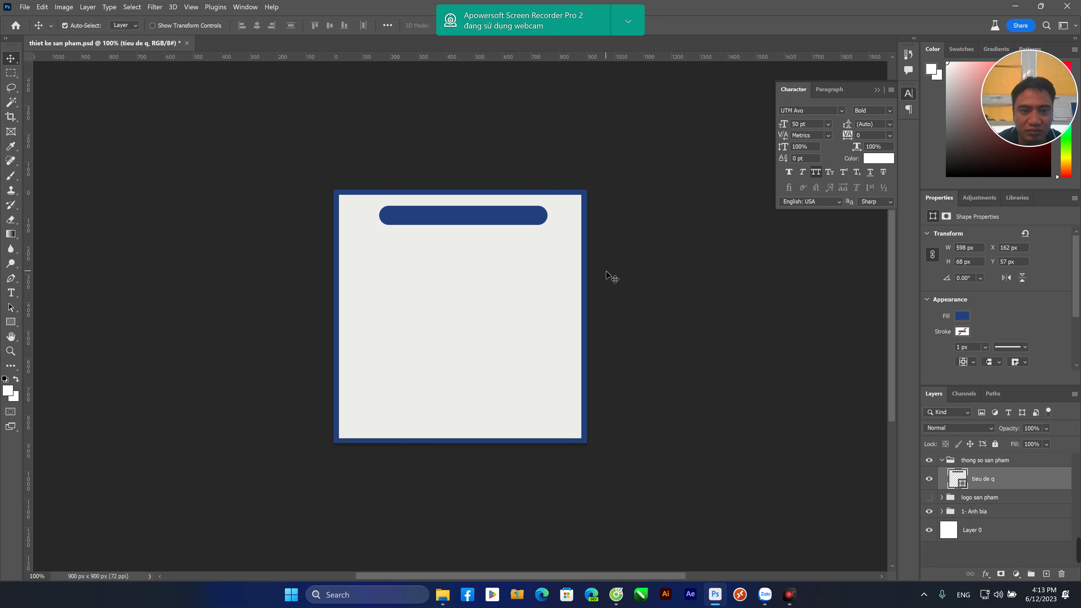
pyautogui.click(699, 294)
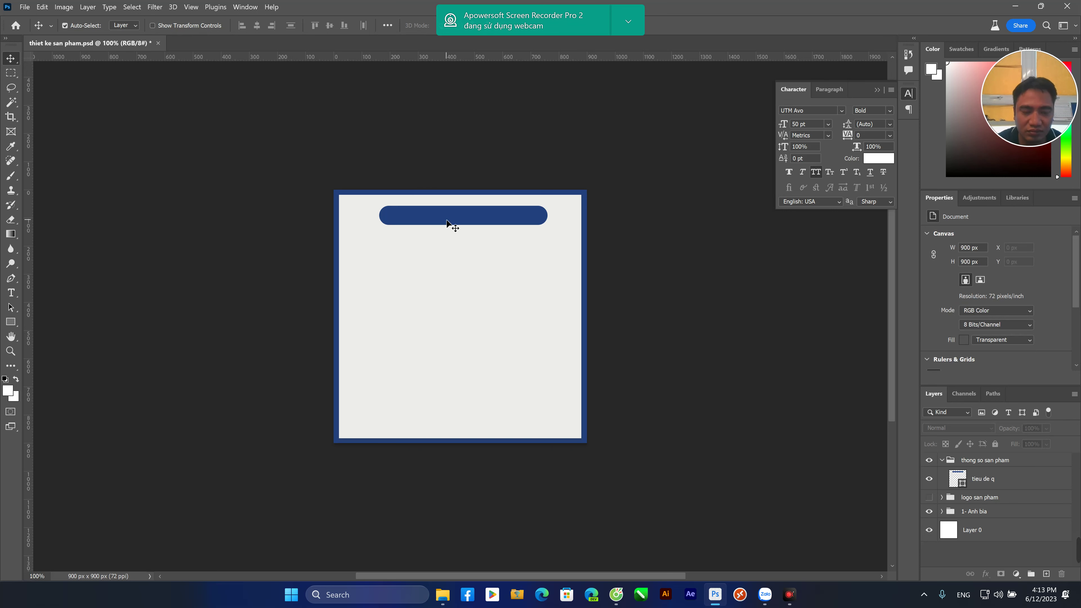
pyautogui.moveTo(455, 218); pyautogui.dragTo(463, 358)
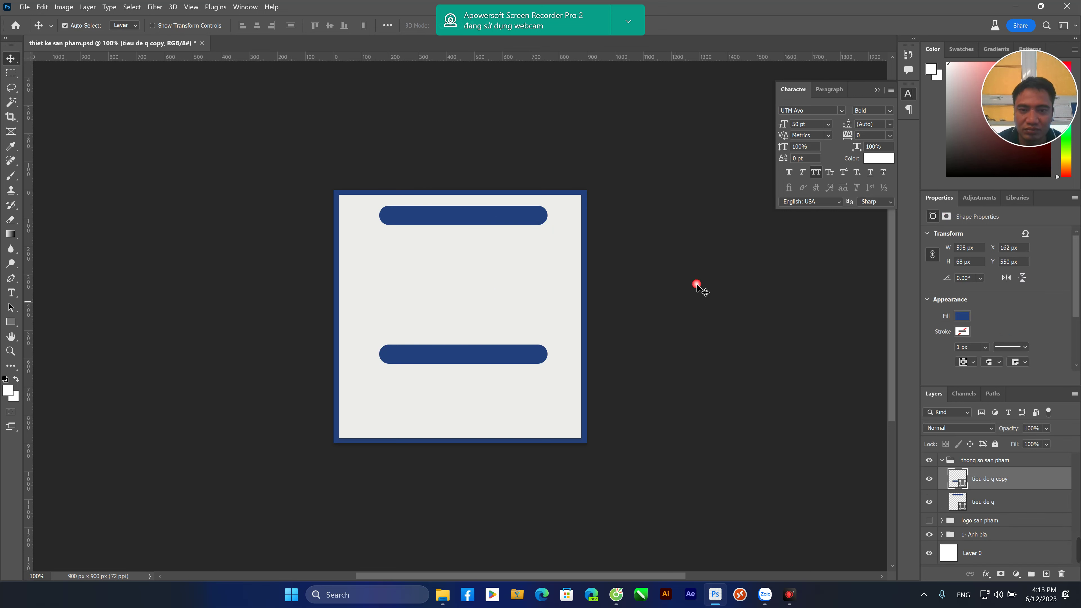
# Draw a white rectangle about 529 px wide and 349 px high between the two blue bars, near the design's right border
pyautogui.click(11, 322)
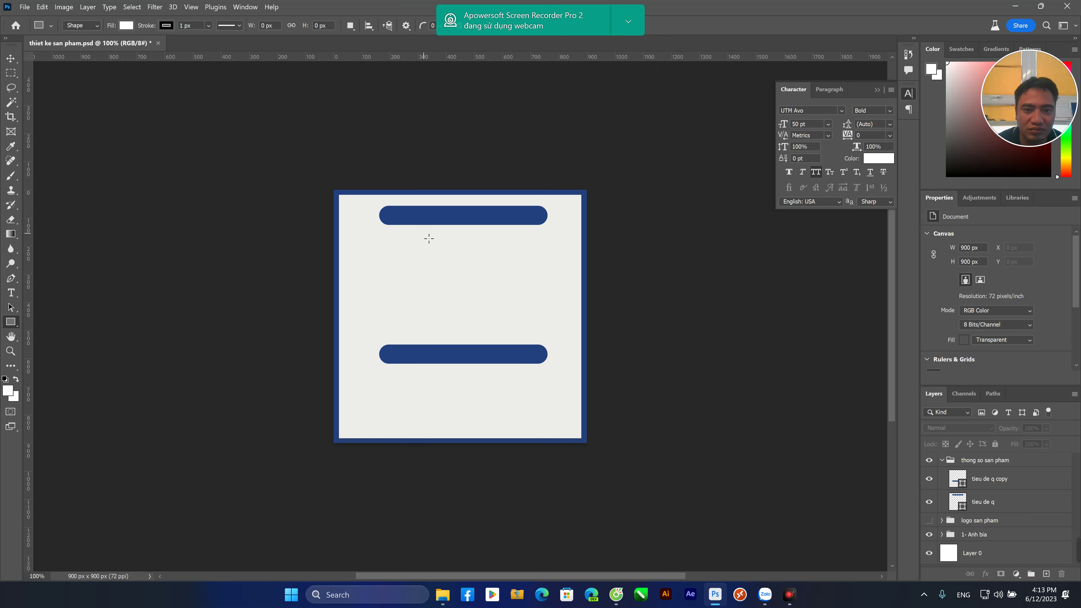
pyautogui.moveTo(431, 242); pyautogui.dragTo(581, 343)
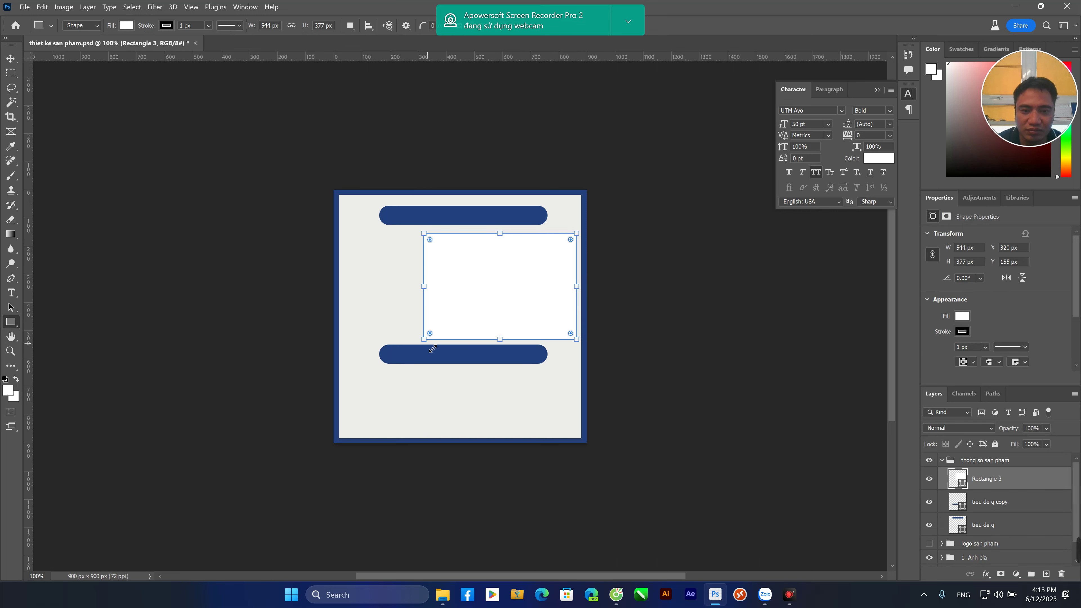
pyautogui.moveTo(433, 346); pyautogui.dragTo(436, 342)
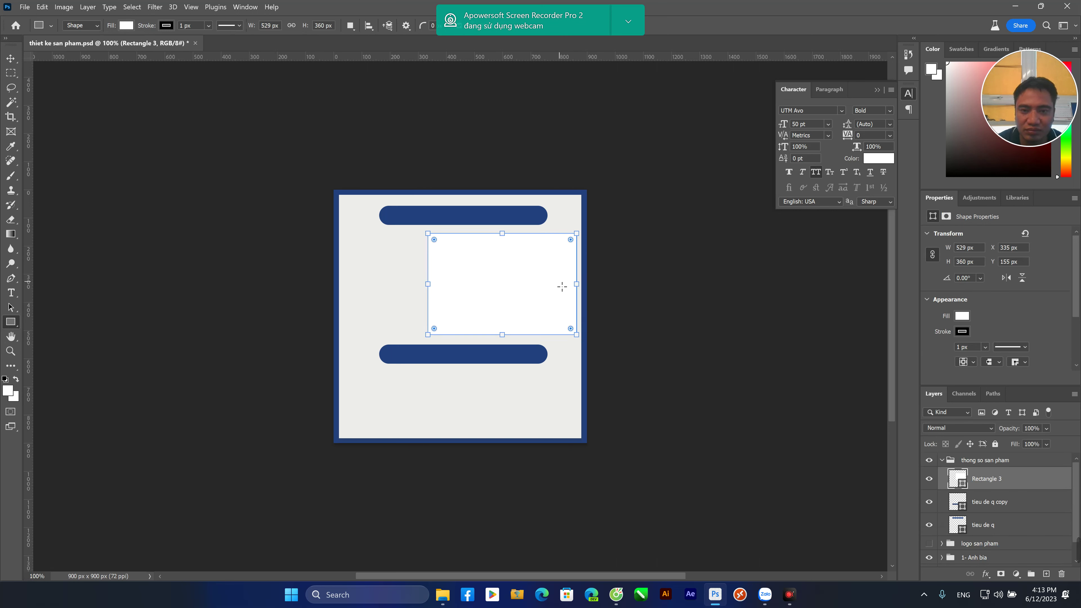
pyautogui.moveTo(510, 339); pyautogui.dragTo(509, 335)
pyautogui.click(697, 304)
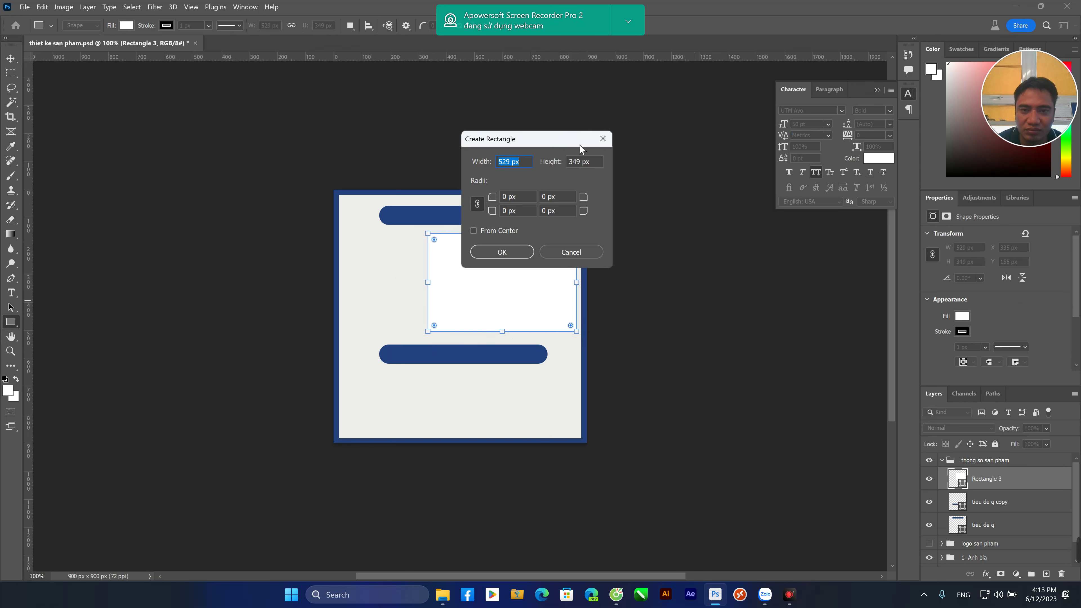
pyautogui.click(602, 139)
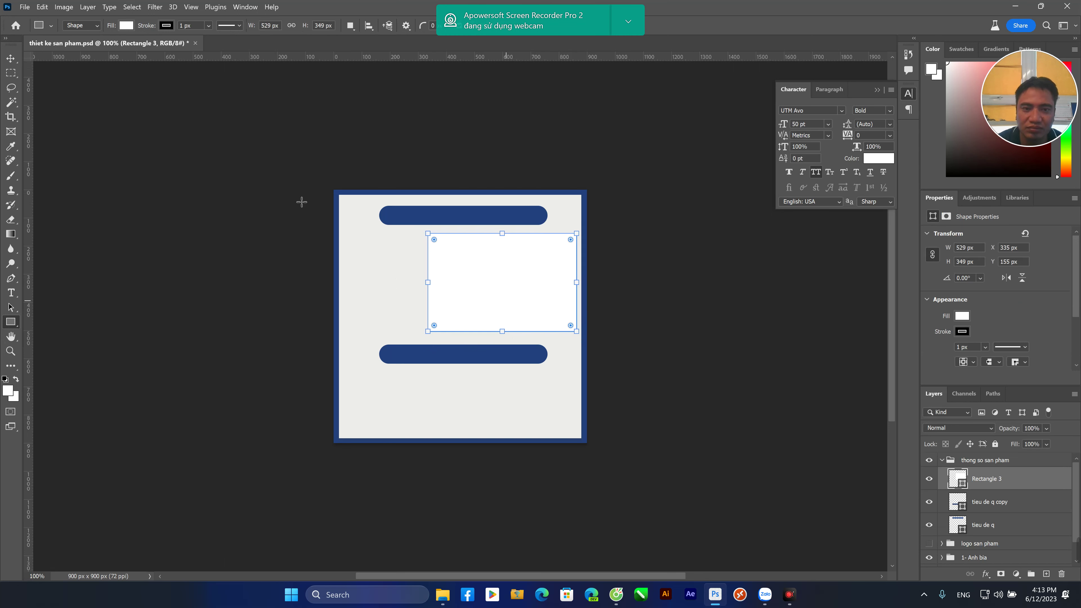
pyautogui.click(14, 63)
pyautogui.click(149, 217)
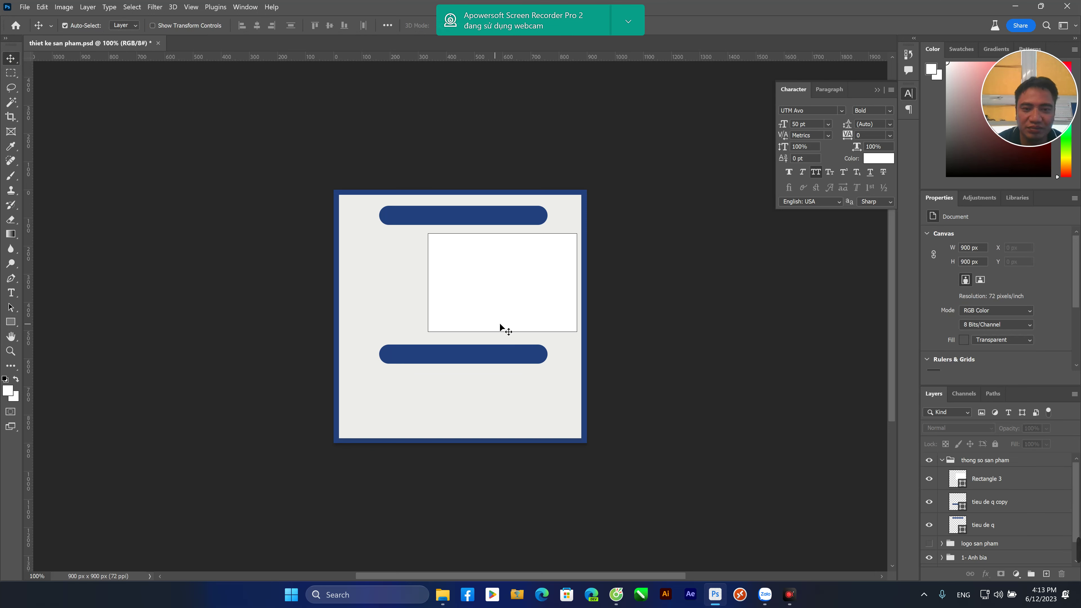
# Rename the white rectangle's layer "vd"
pyautogui.click(486, 275)
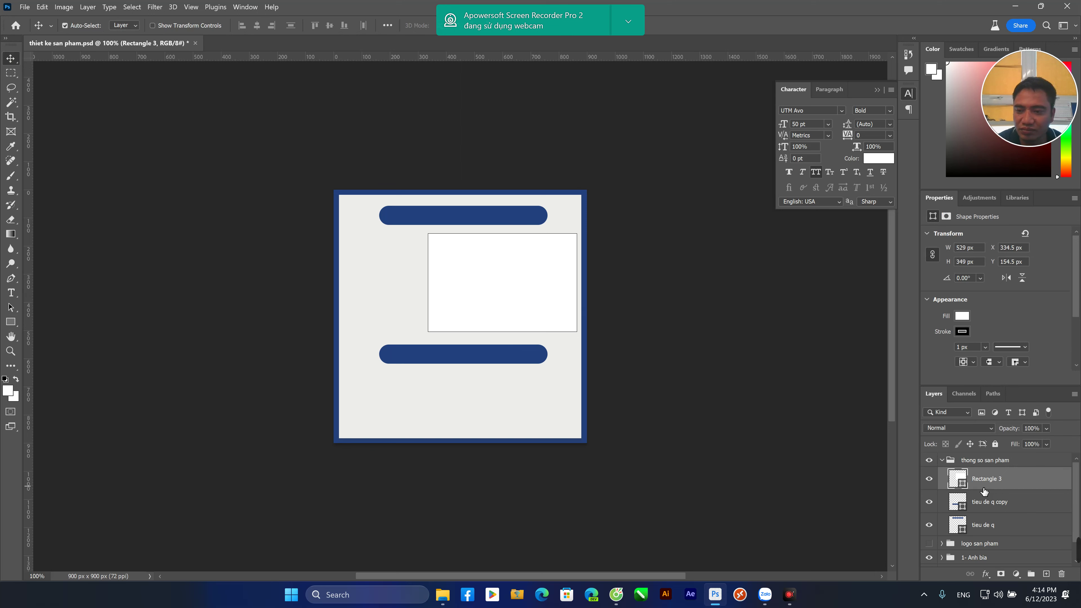
pyautogui.doubleClick(994, 480)
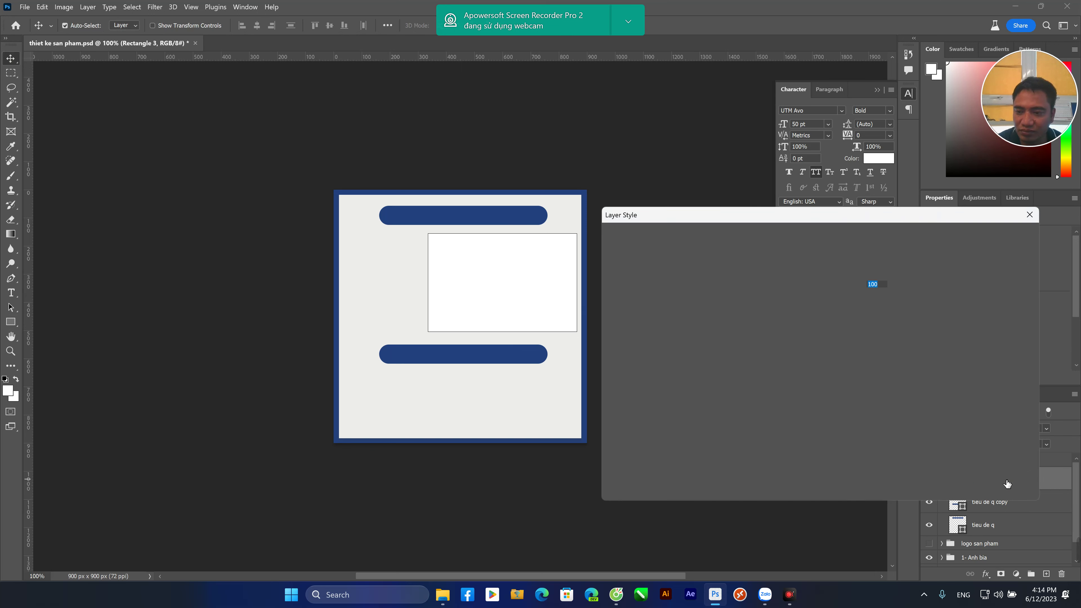
pyautogui.click(1034, 212)
pyautogui.doubleClick(987, 478)
pyautogui.write('vd')
pyautogui.press('Return')
pyautogui.moveTo(608, 281); pyautogui.dragTo(622, 288)
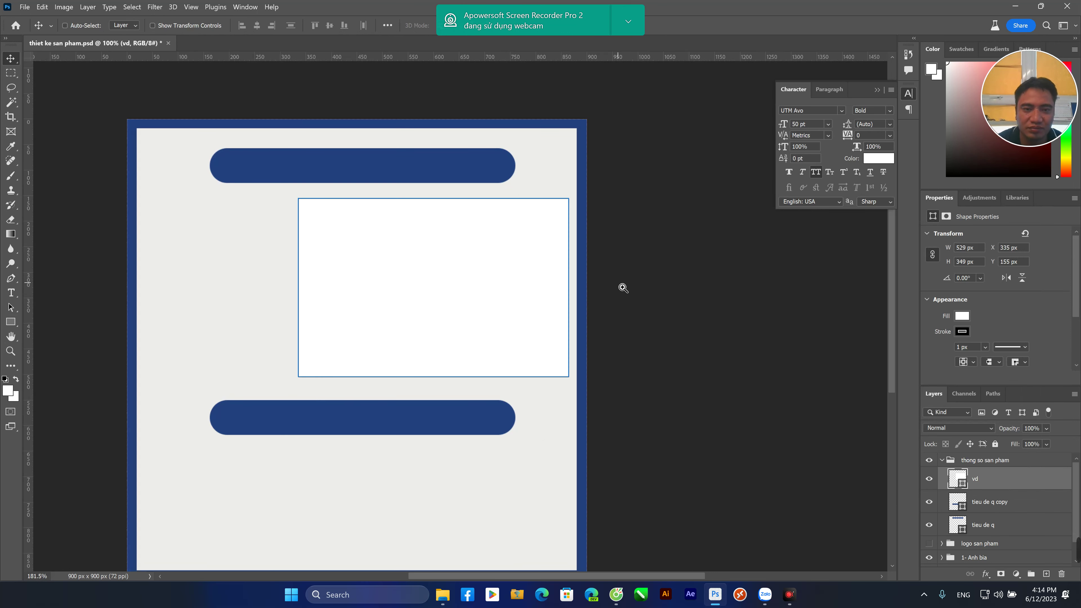
pyautogui.keyDown('alt'); pyautogui.click(702, 289); pyautogui.keyUp('alt')
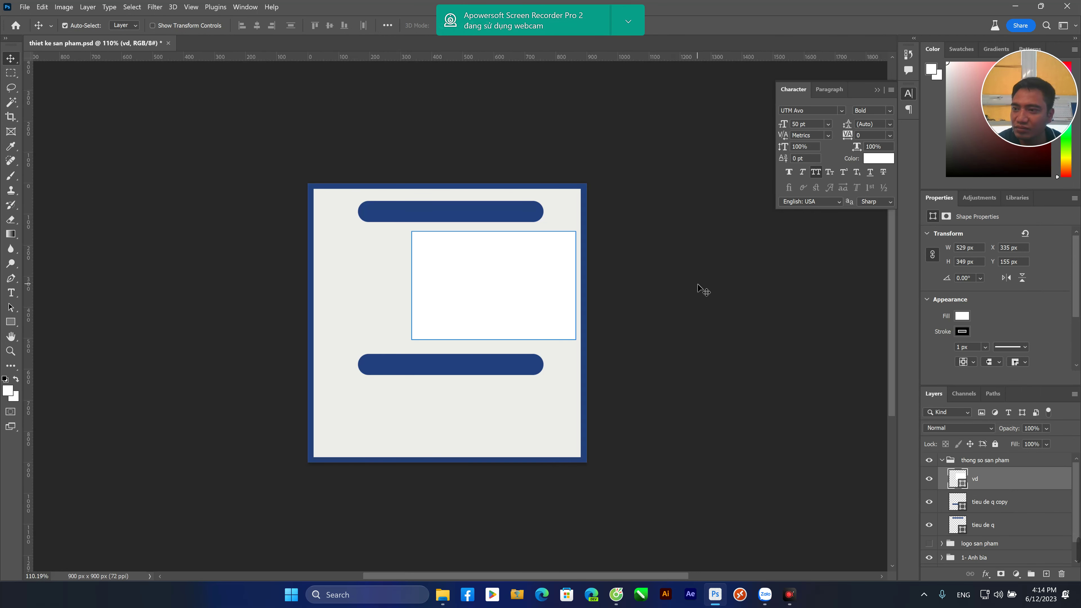
# Place the BUC image as an embedded object, scaled to about 295 by 99 px, beside the white rectangle near the design's left border
pyautogui.press('p')
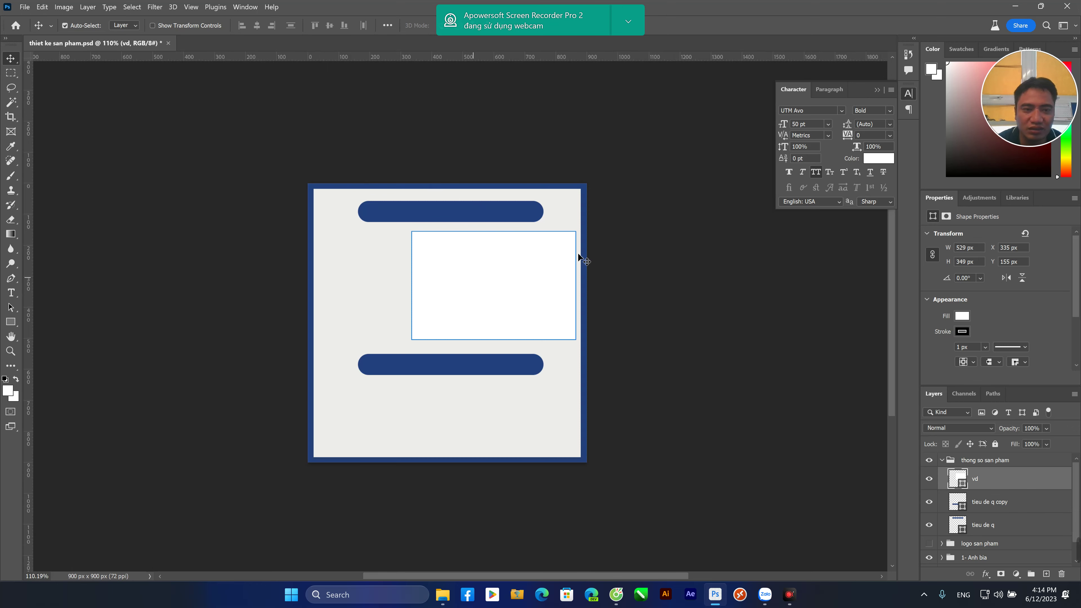
pyautogui.click(24, 7)
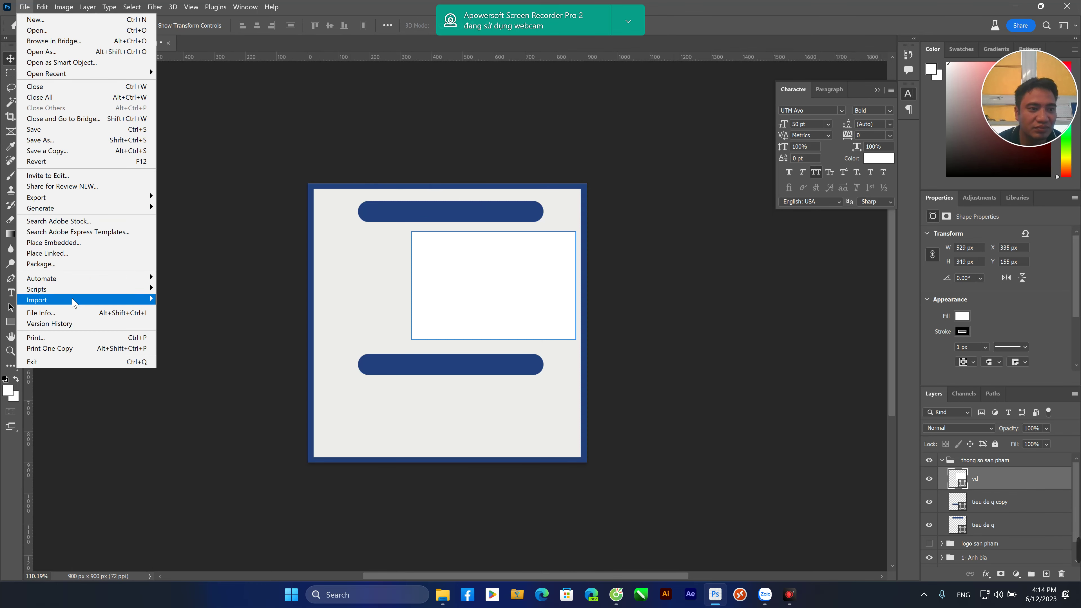
pyautogui.click(265, 211)
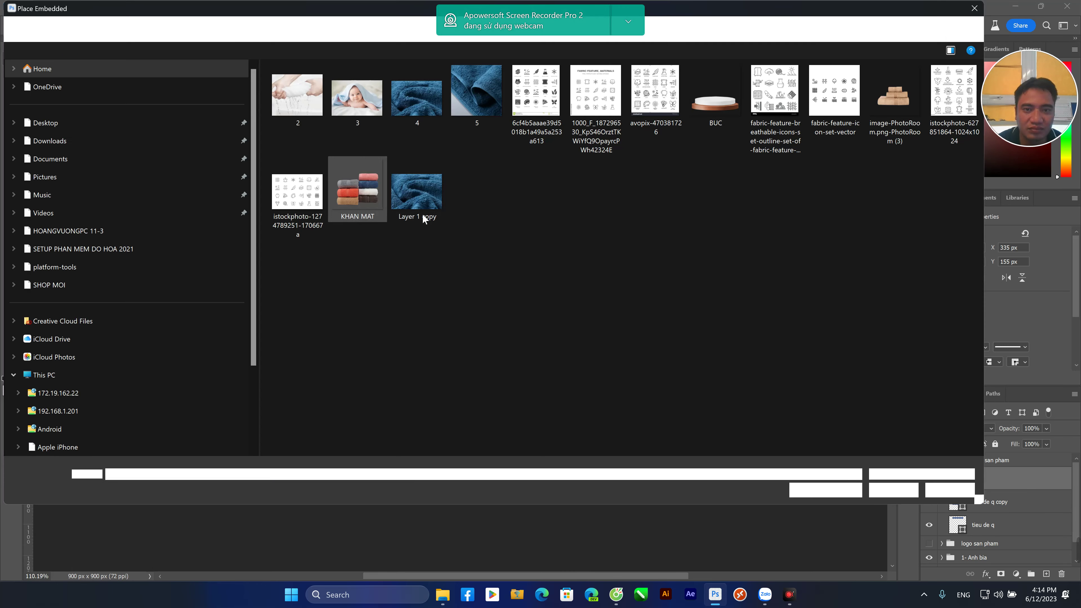
pyautogui.doubleClick(722, 113)
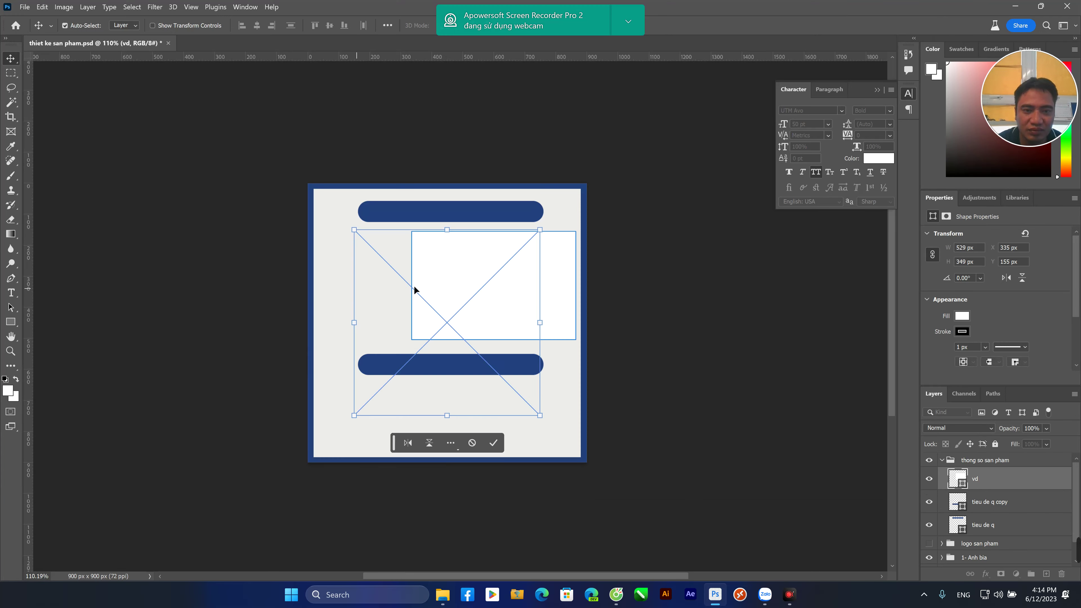
pyautogui.moveTo(543, 230); pyautogui.dragTo(352, 415)
pyautogui.moveTo(428, 394); pyautogui.dragTo(380, 338)
pyautogui.moveTo(411, 272); pyautogui.dragTo(414, 259)
pyautogui.moveTo(372, 336); pyautogui.dragTo(372, 331)
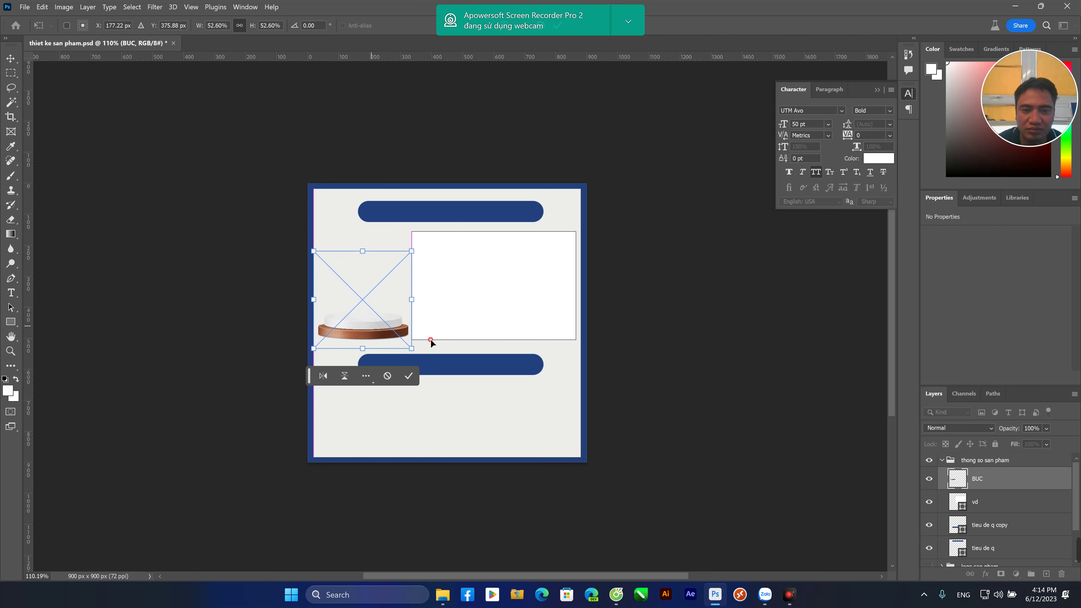
pyautogui.press('Return')
# Place the KHAN MAT image as an embedded object, scaled so the towels measure about 215 by 165 px, standing on the podium
pyautogui.click(24, 6)
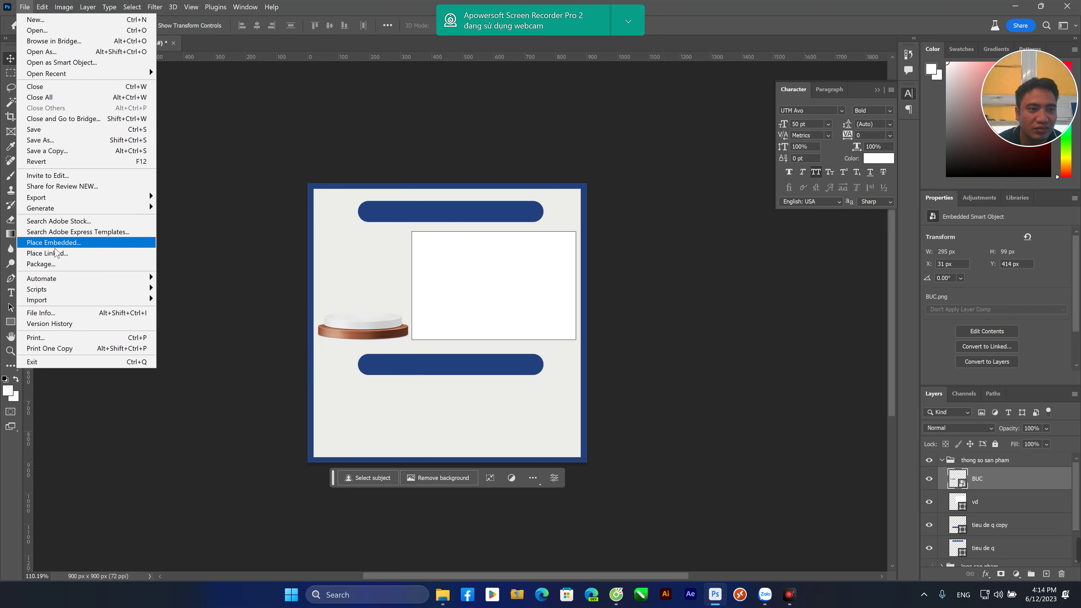
pyautogui.click(47, 242)
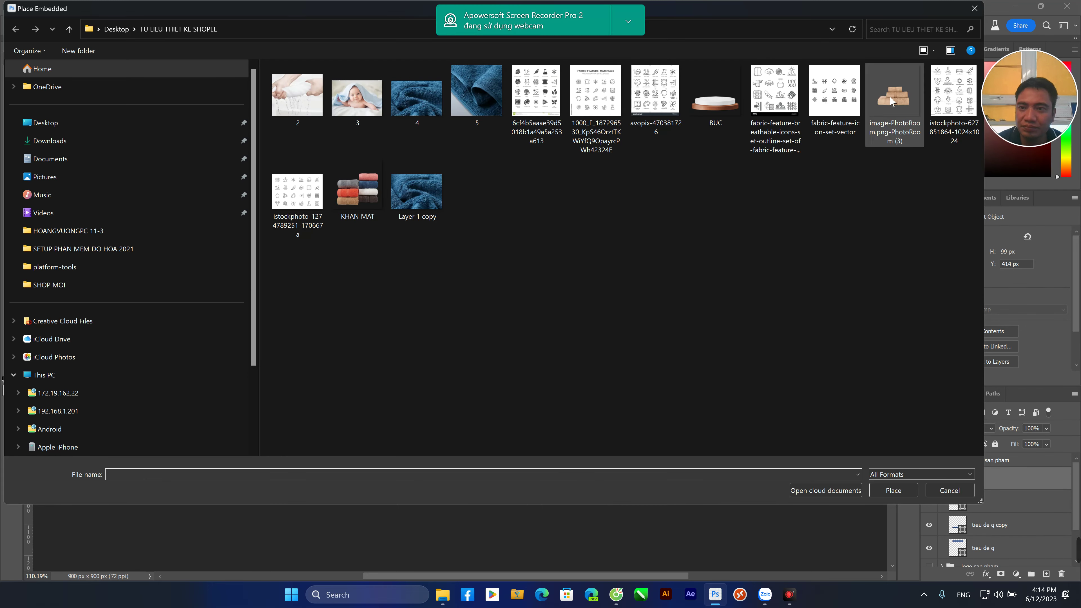
pyautogui.doubleClick(377, 195)
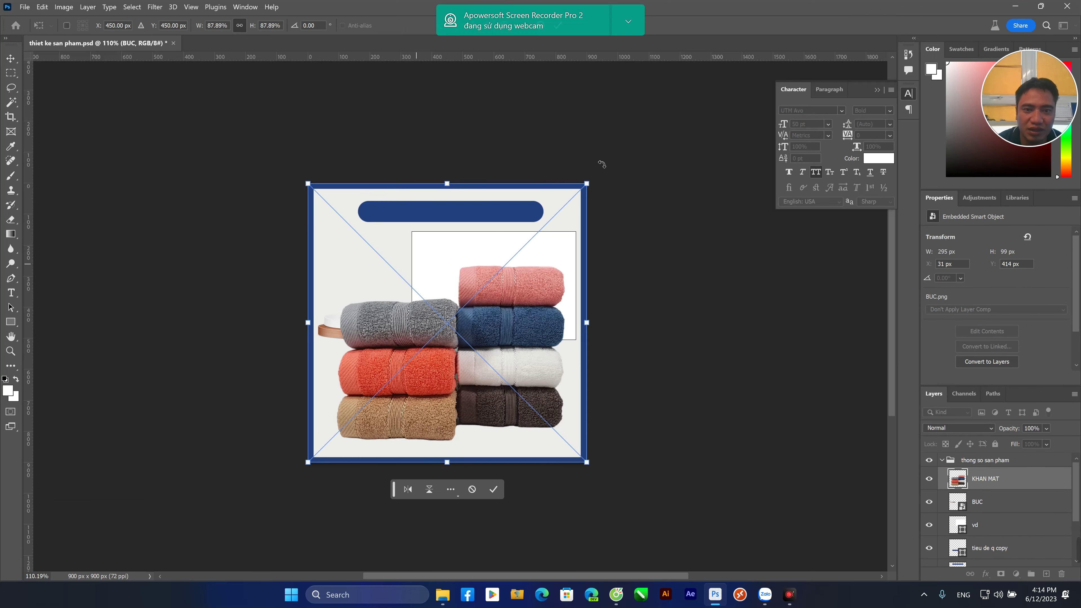
pyautogui.moveTo(587, 186); pyautogui.dragTo(428, 377)
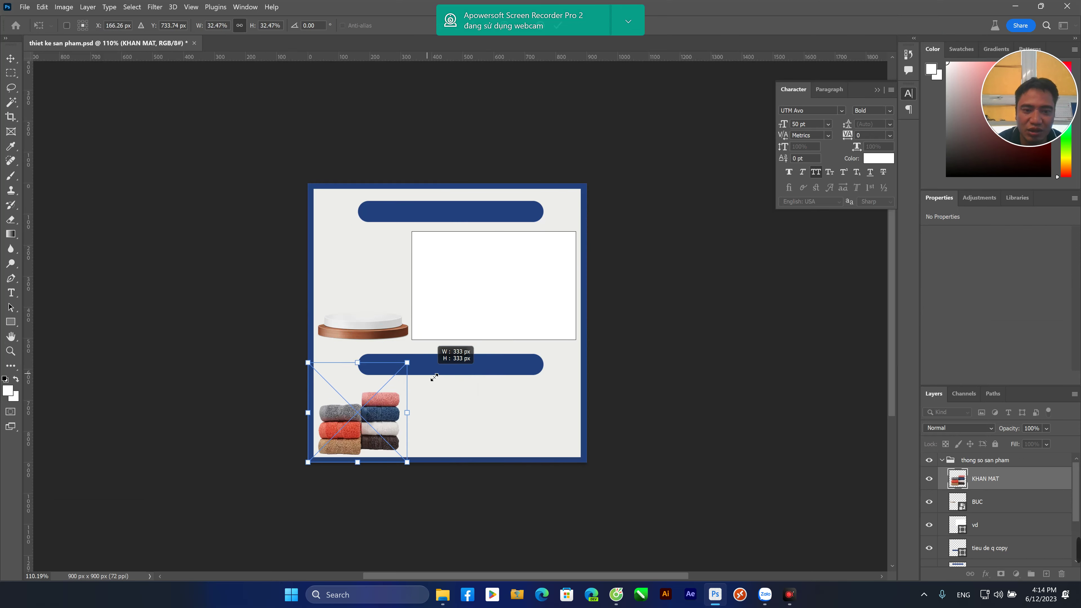
pyautogui.moveTo(396, 412); pyautogui.dragTo(398, 273)
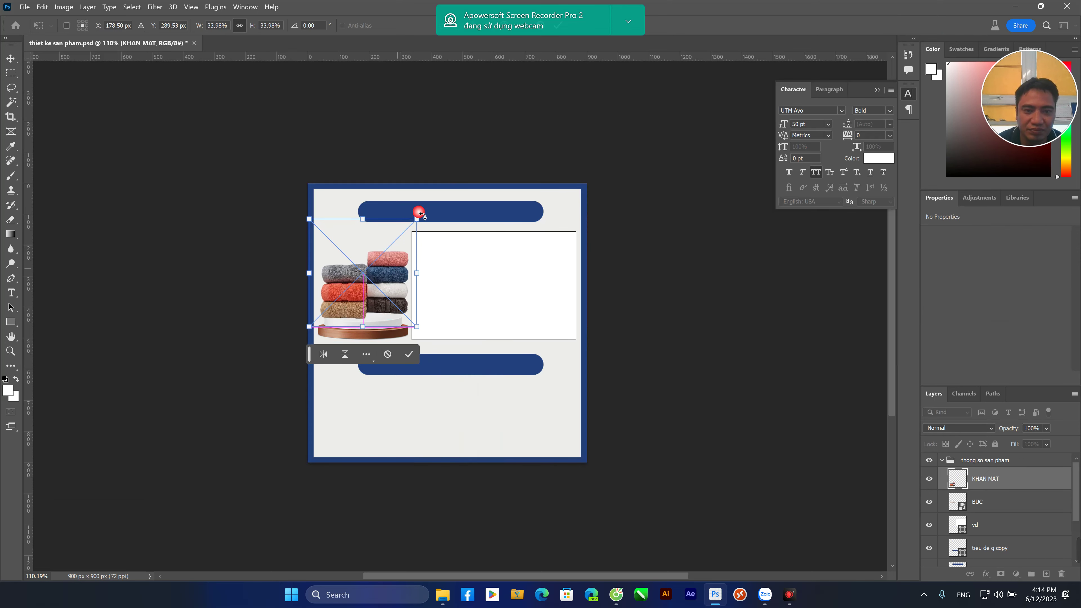
pyautogui.moveTo(417, 215); pyautogui.dragTo(392, 252)
pyautogui.moveTo(368, 292); pyautogui.dragTo(383, 288)
pyautogui.press('Return')
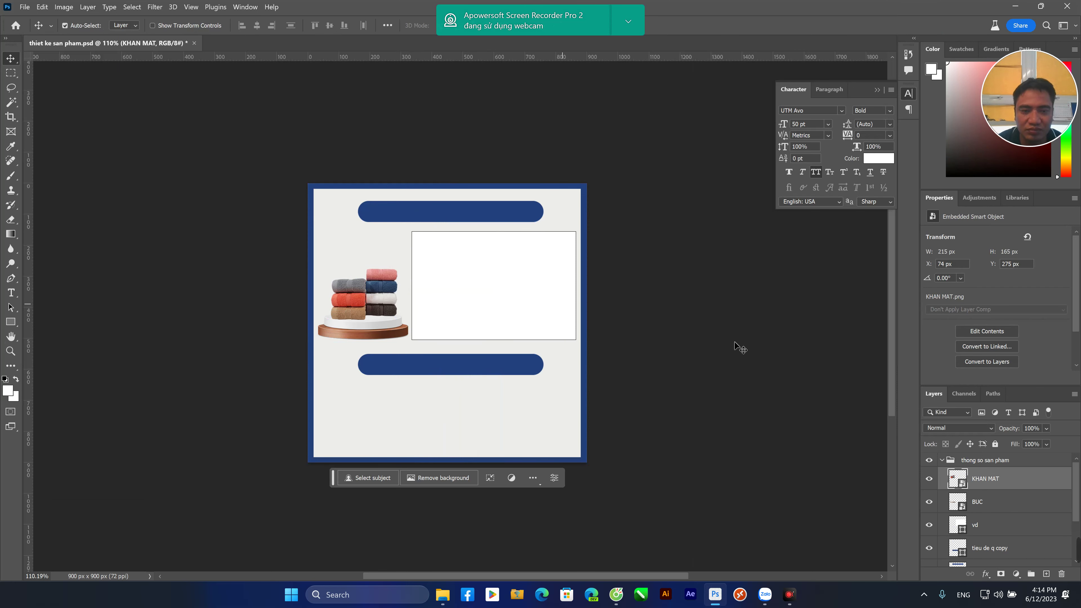
# Duplicate the white rectangle below the lower blue bar and resize the copy to about 650 px wide and 206 px high
pyautogui.click(506, 295)
pyautogui.moveTo(518, 281); pyautogui.dragTo(469, 436)
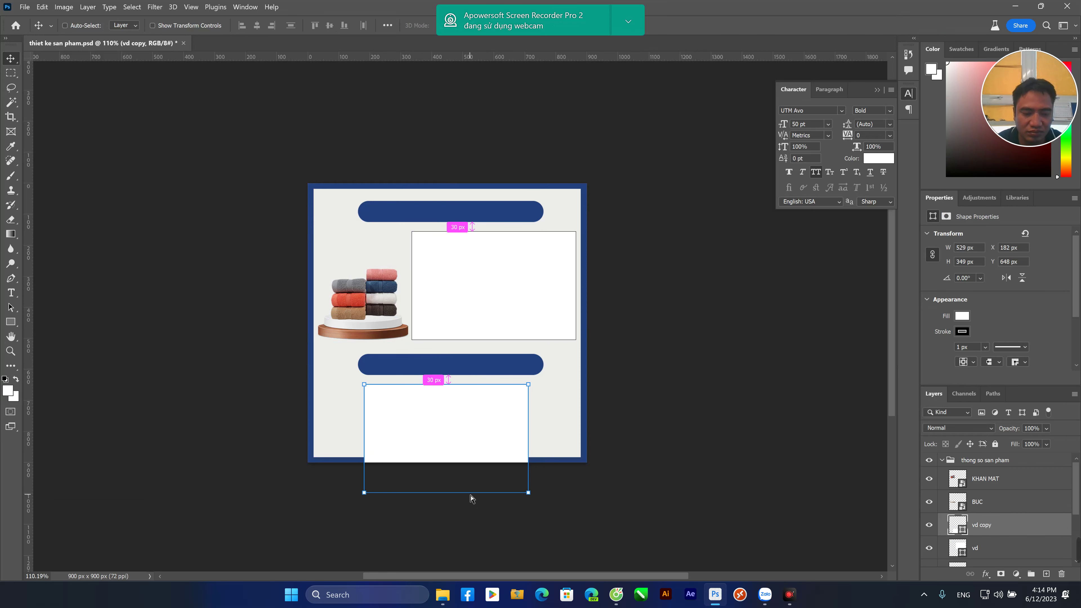
pyautogui.hotkey('ctrl', 't')
pyautogui.moveTo(446, 491); pyautogui.dragTo(450, 448)
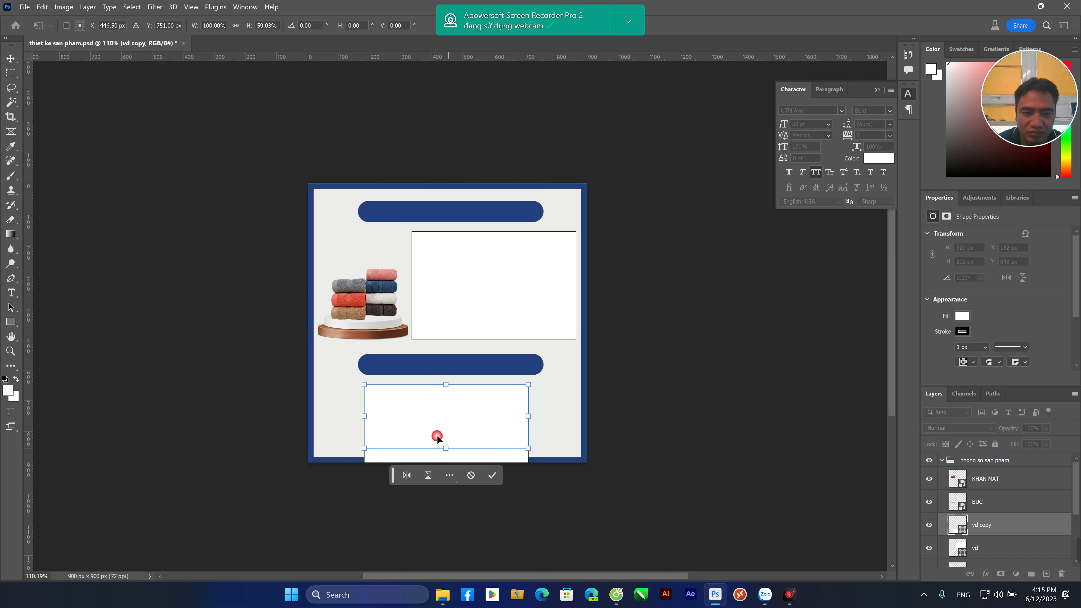
pyautogui.moveTo(368, 420); pyautogui.dragTo(351, 420)
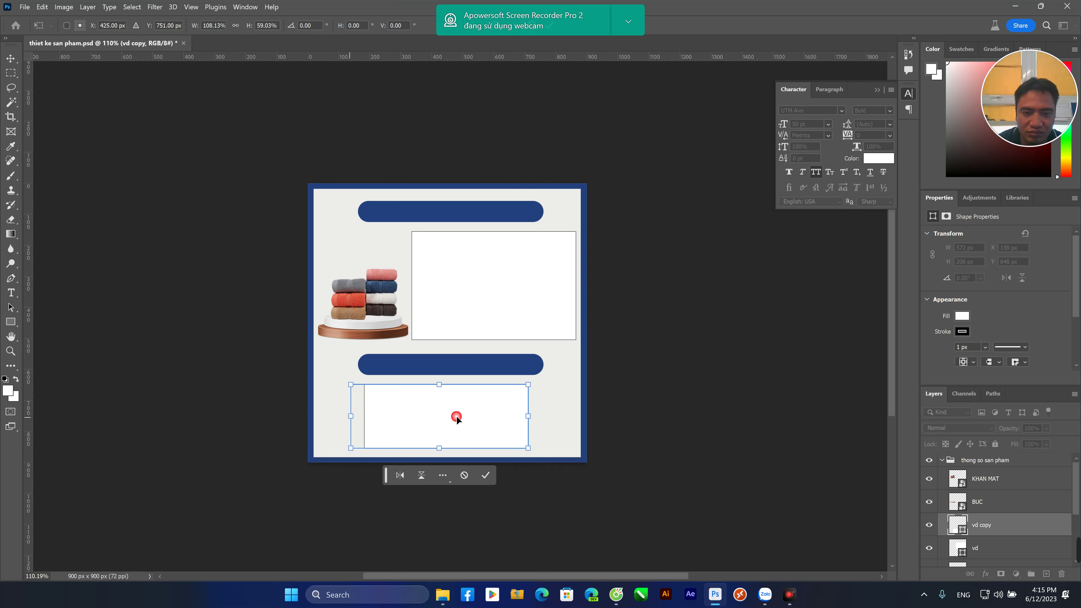
pyautogui.moveTo(530, 417); pyautogui.dragTo(558, 420)
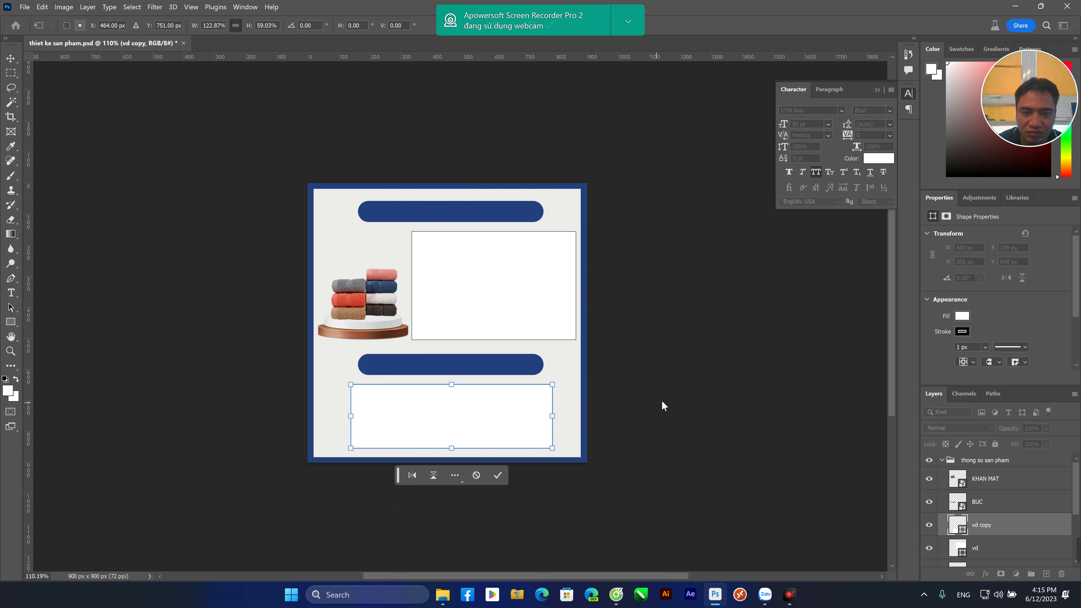
pyautogui.press('Return')
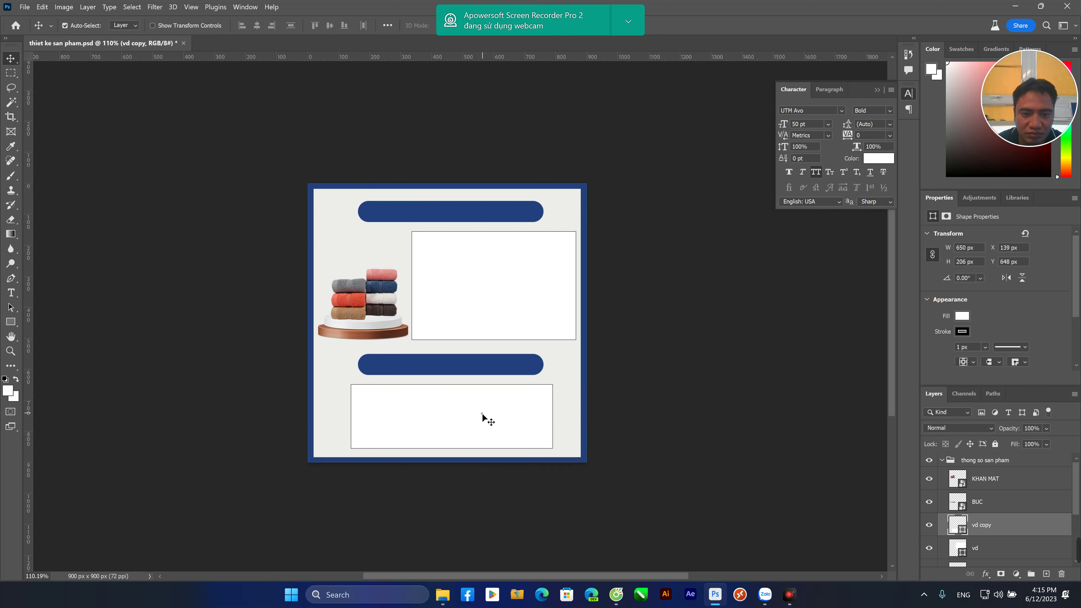
pyautogui.click(653, 391)
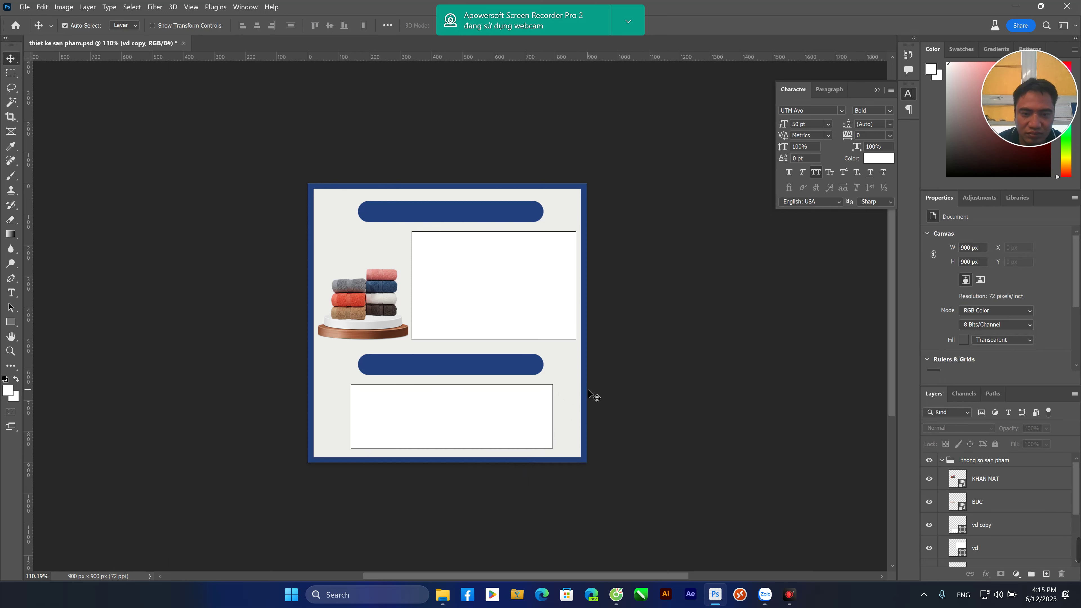
# Round all four corners of the lower white rectangle
pyautogui.click(451, 411)
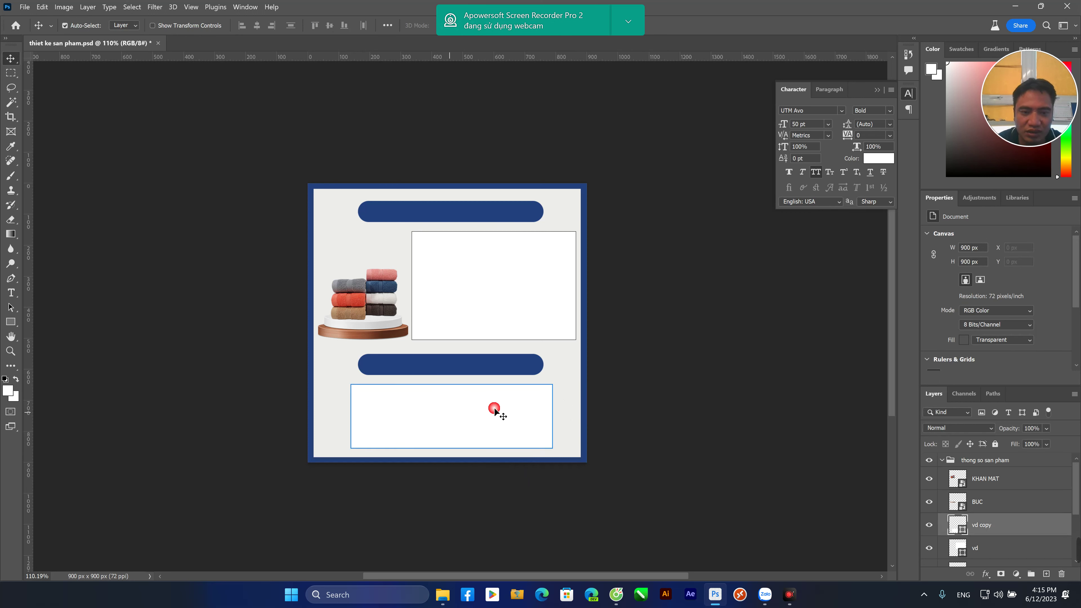
pyautogui.click(11, 321)
pyautogui.moveTo(359, 396); pyautogui.dragTo(362, 399)
pyautogui.click(623, 407)
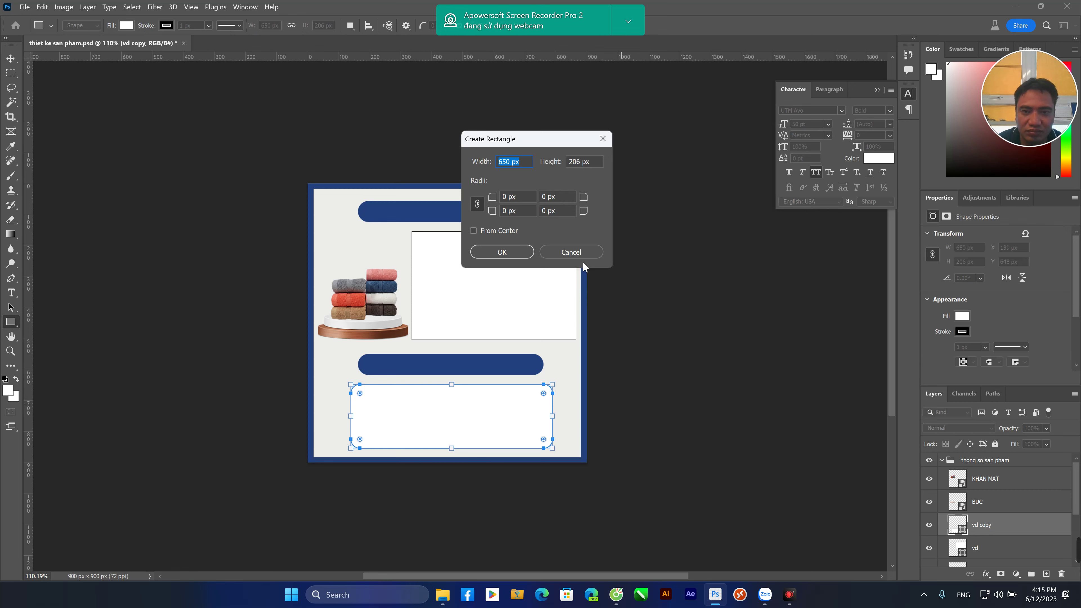
pyautogui.click(584, 253)
pyautogui.click(11, 58)
pyautogui.click(204, 203)
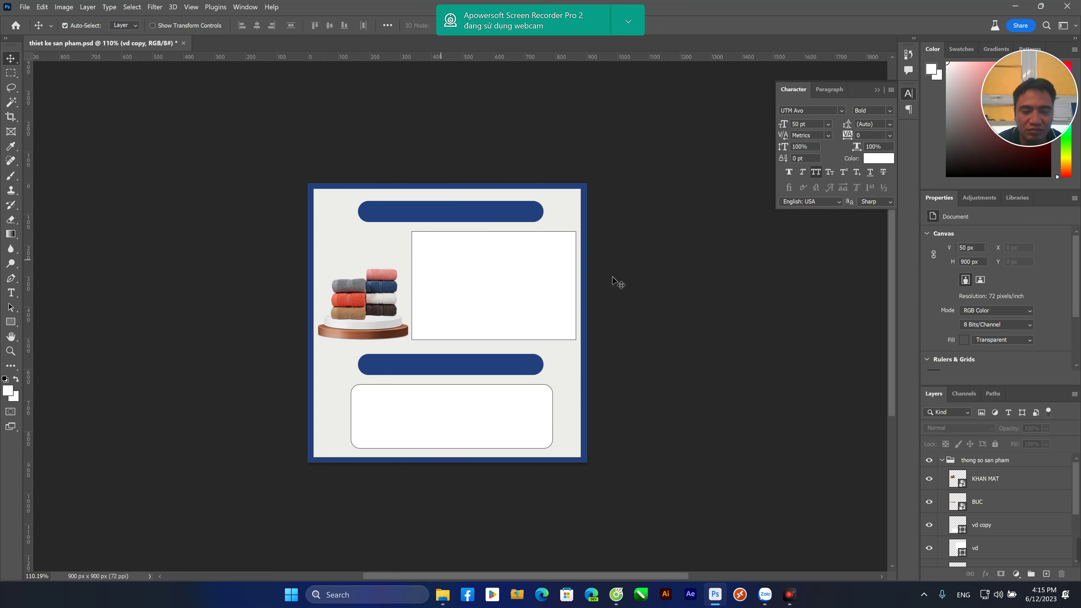
# Remove the stroke from the lower rounded rectangle and reduce its layer opacity
pyautogui.click(539, 417)
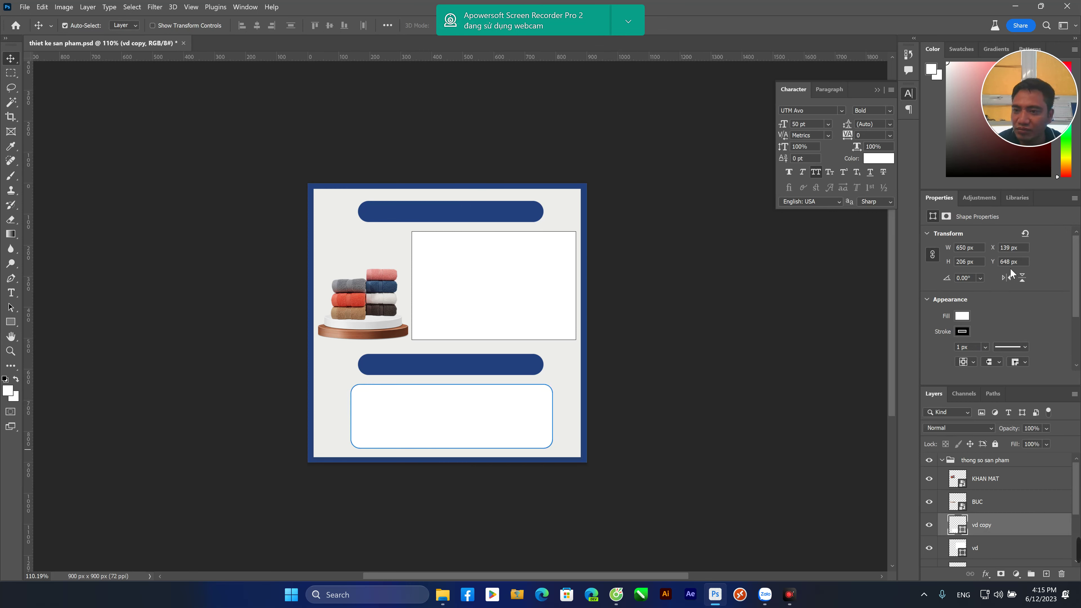
pyautogui.click(961, 331)
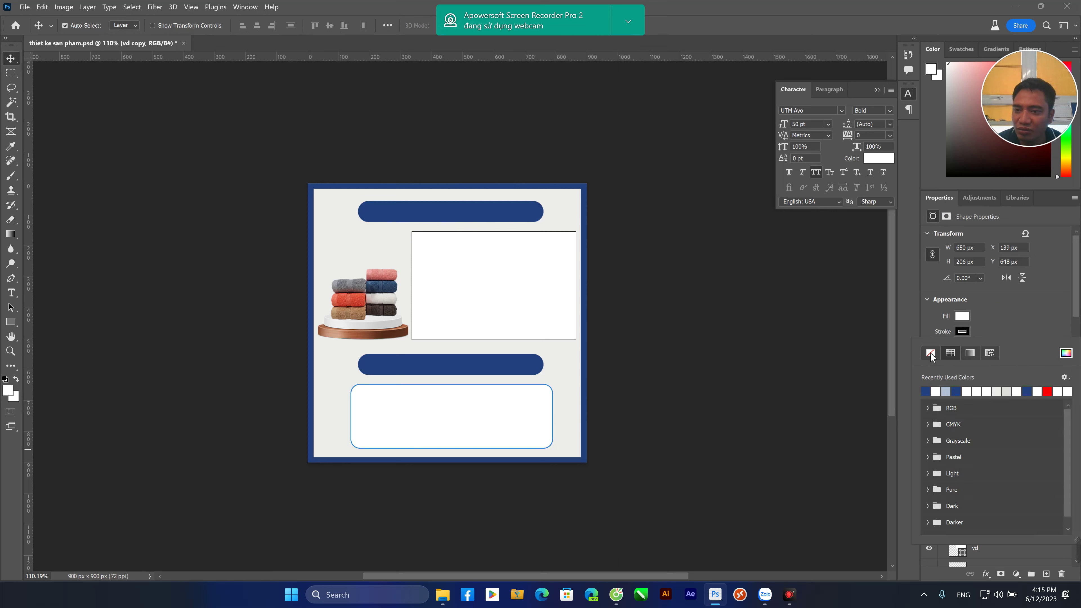
pyautogui.click(799, 400)
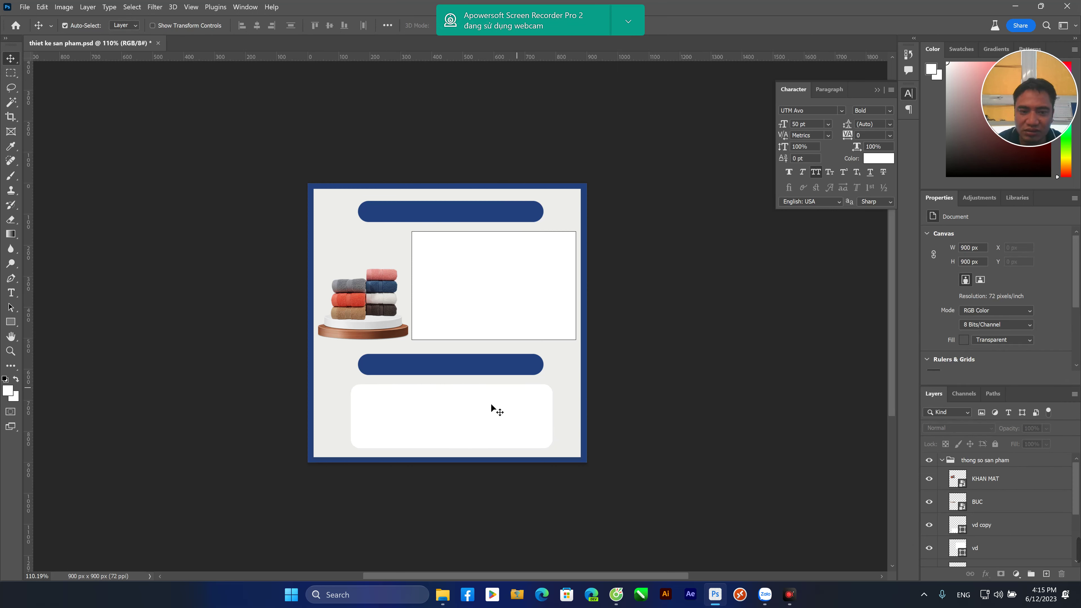
pyautogui.click(513, 393)
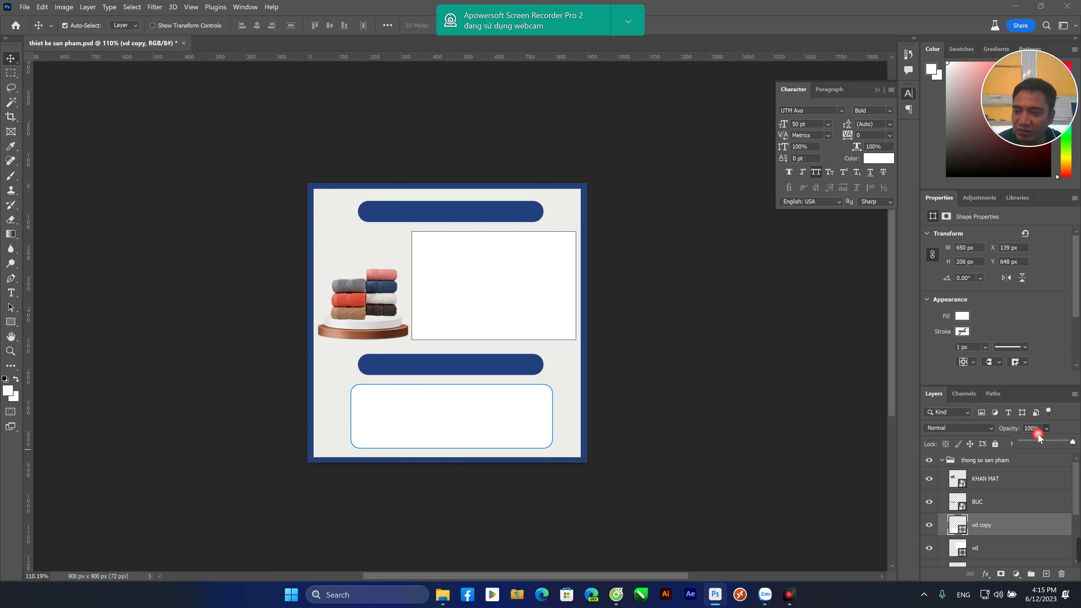
pyautogui.click(1047, 441)
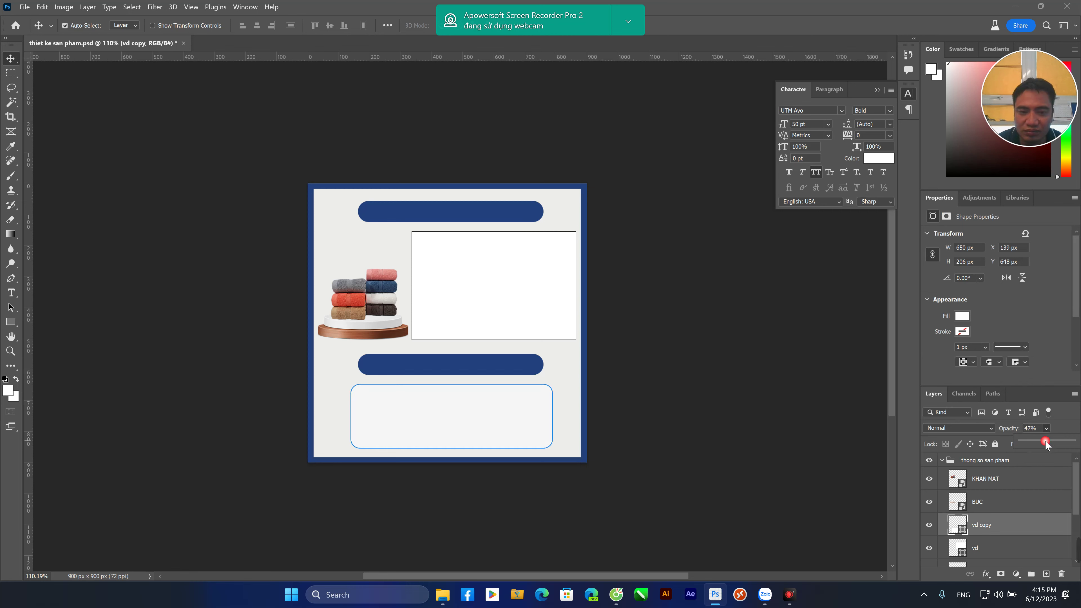
pyautogui.click(670, 398)
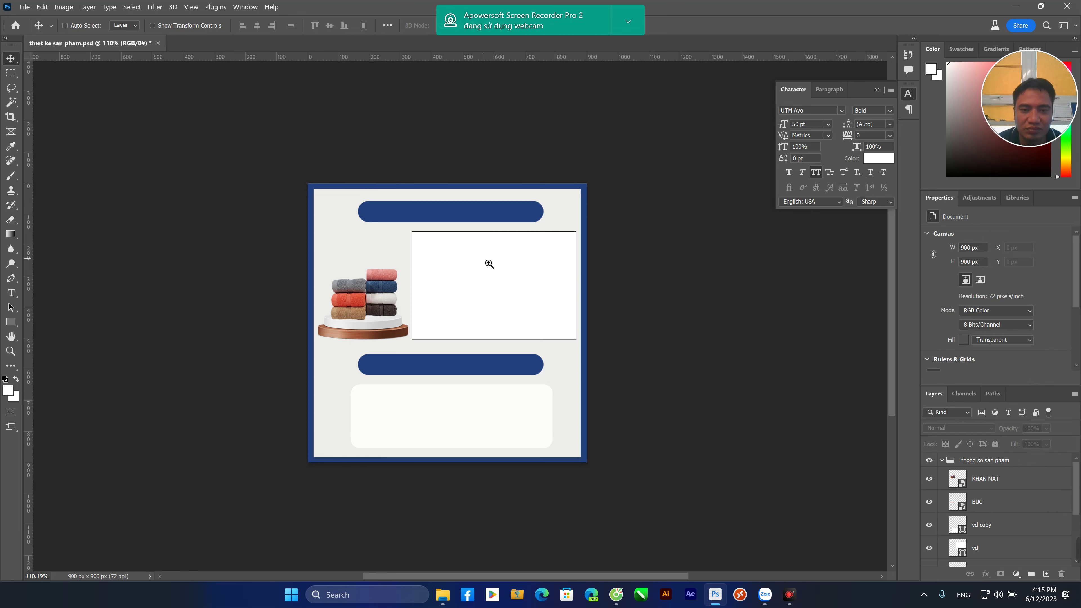
pyautogui.moveTo(507, 273); pyautogui.dragTo(509, 280)
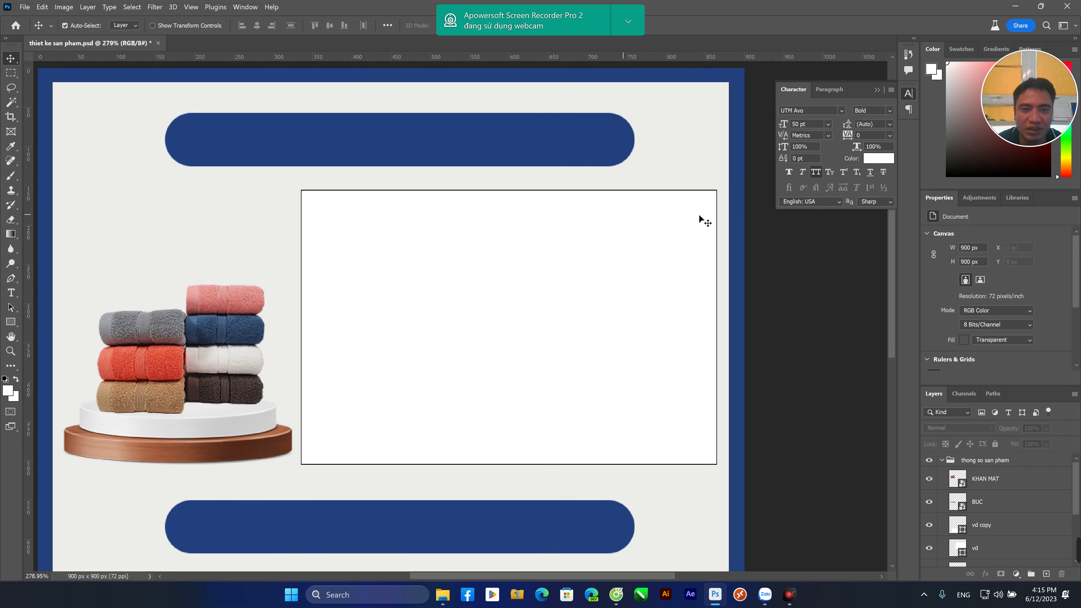
pyautogui.click(11, 322)
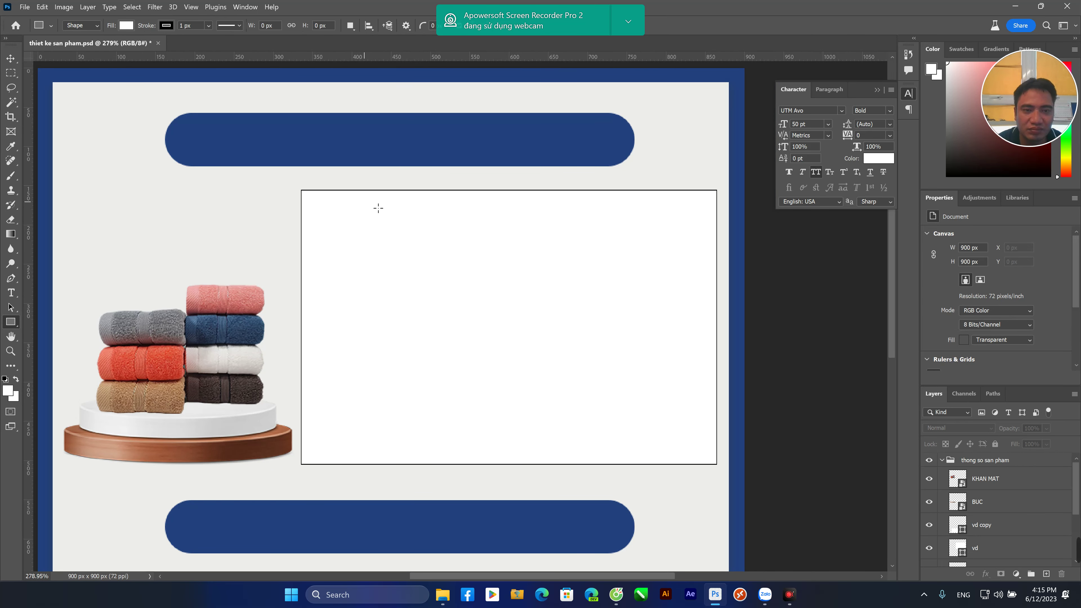
pyautogui.moveTo(30, 298); pyautogui.dragTo(341, 313)
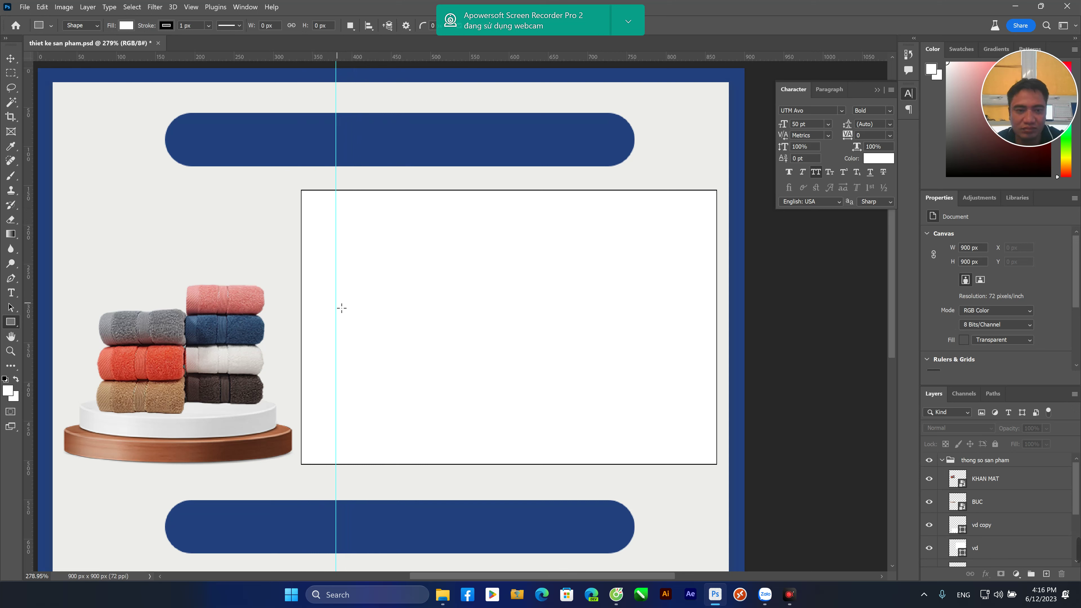
pyautogui.click(339, 154)
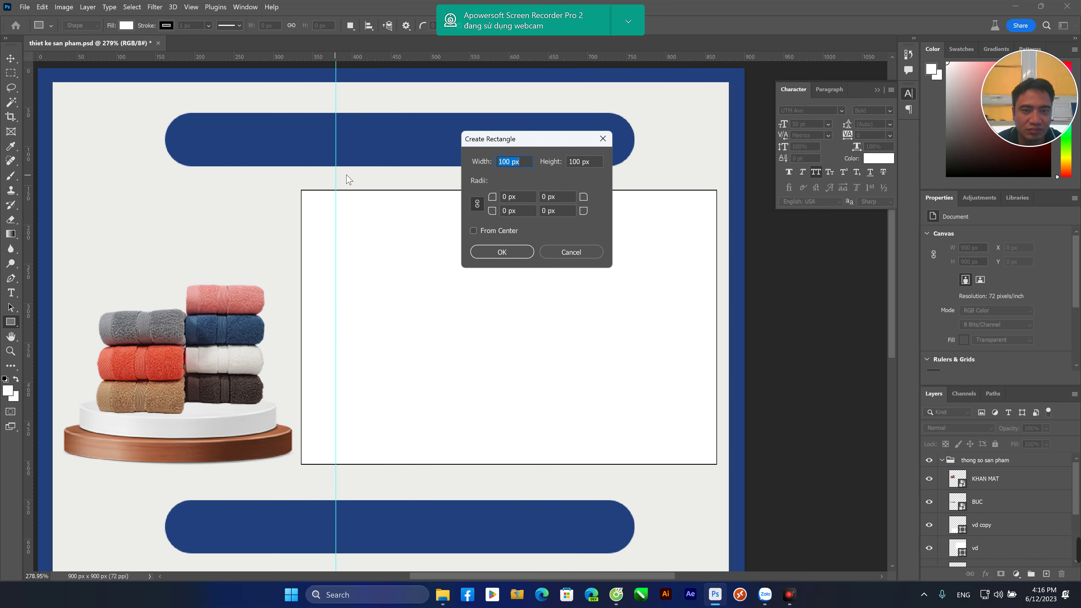
pyautogui.click(564, 252)
pyautogui.click(11, 58)
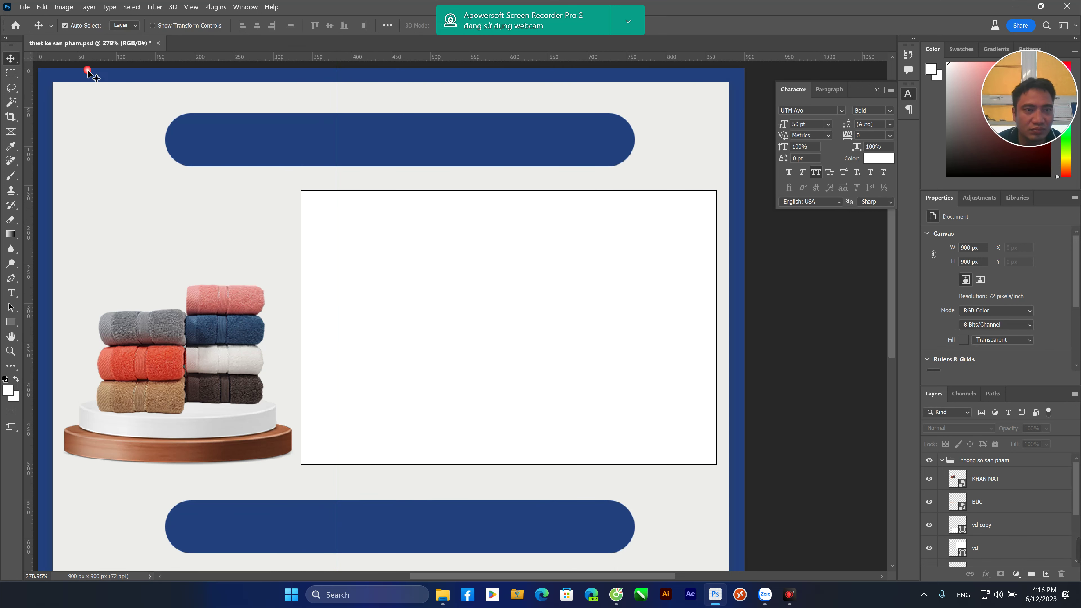
pyautogui.moveTo(341, 109); pyautogui.dragTo(336, 57)
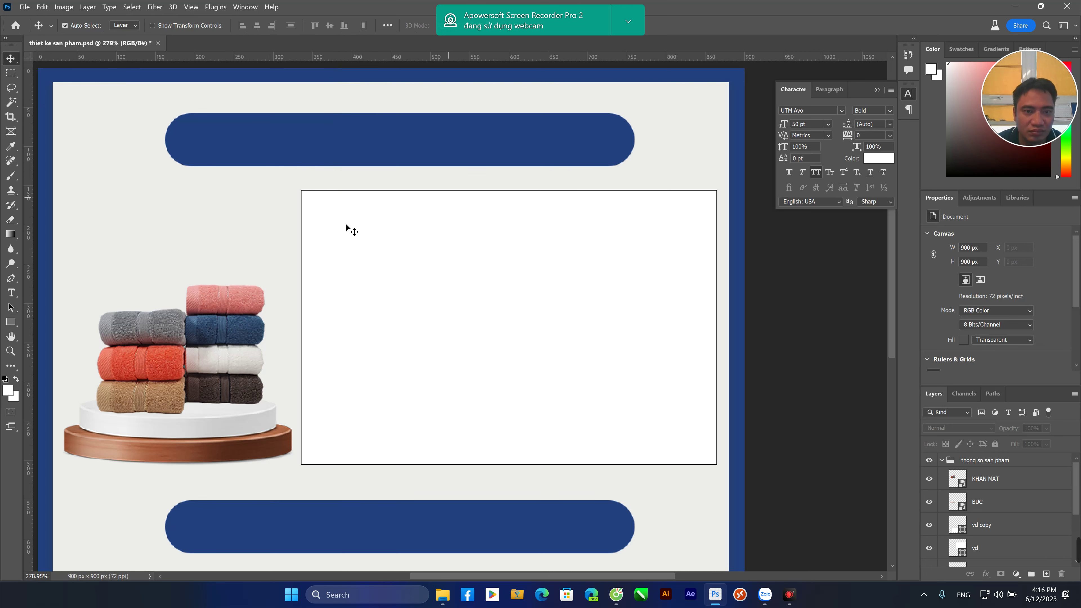
# Draw a white rectangle about 513 px wide and 41 px high just inside the upper edge of the large white rectangle
pyautogui.click(10, 321)
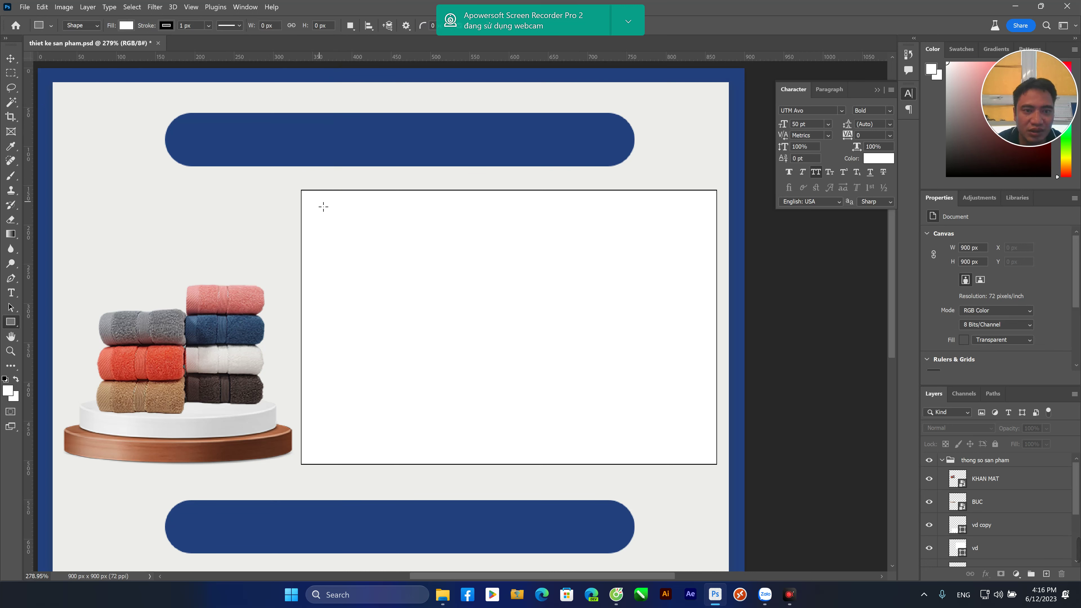
pyautogui.moveTo(314, 203); pyautogui.dragTo(715, 232)
pyautogui.press('v')
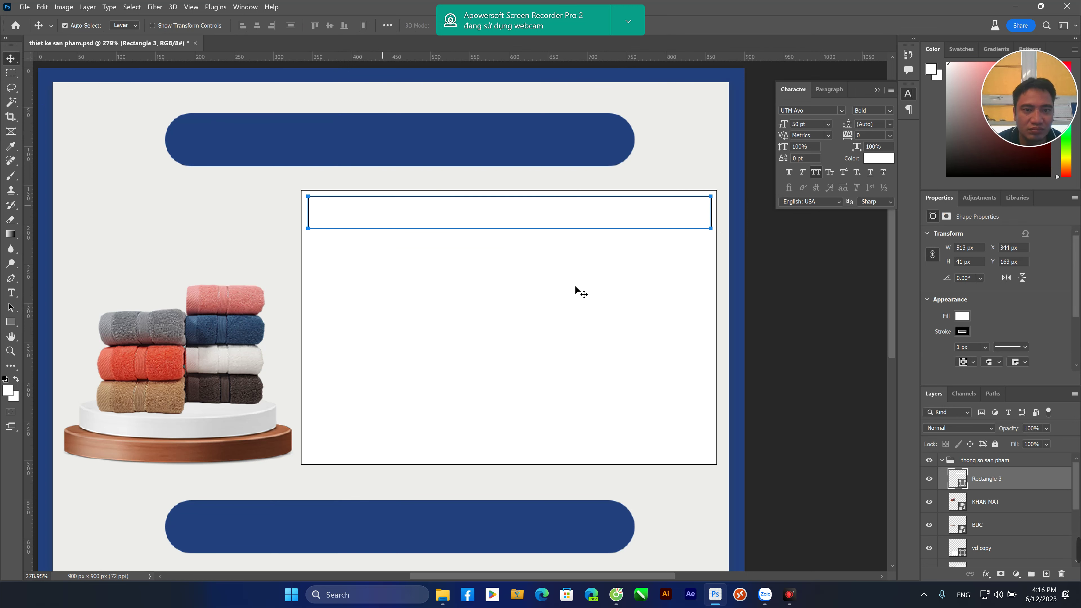
# Remove the stroke from the narrow rectangle and fill it with the recently used dark blue
pyautogui.click(961, 332)
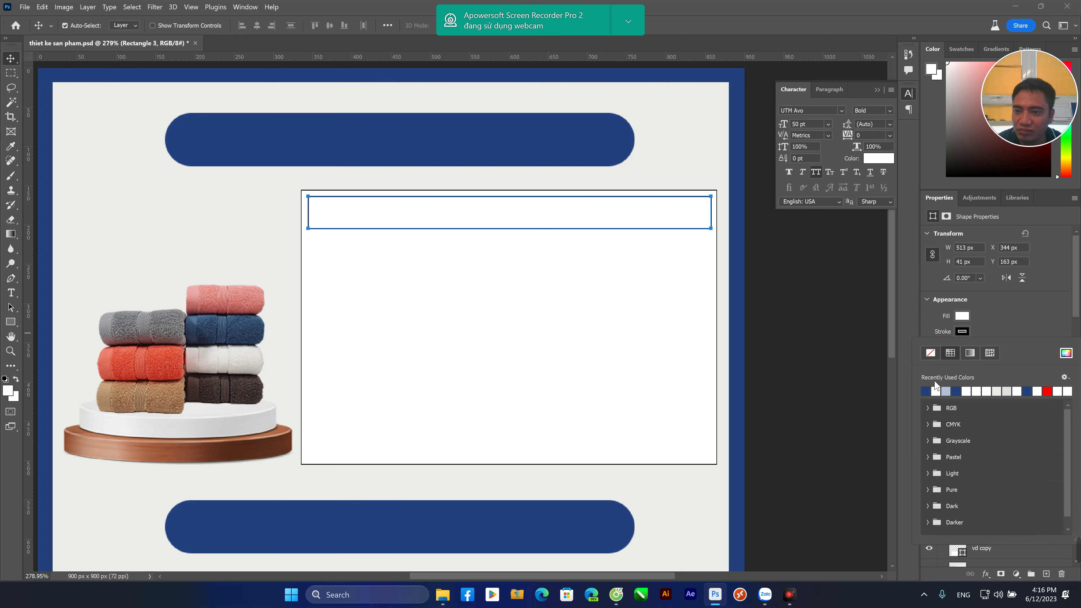
pyautogui.click(932, 354)
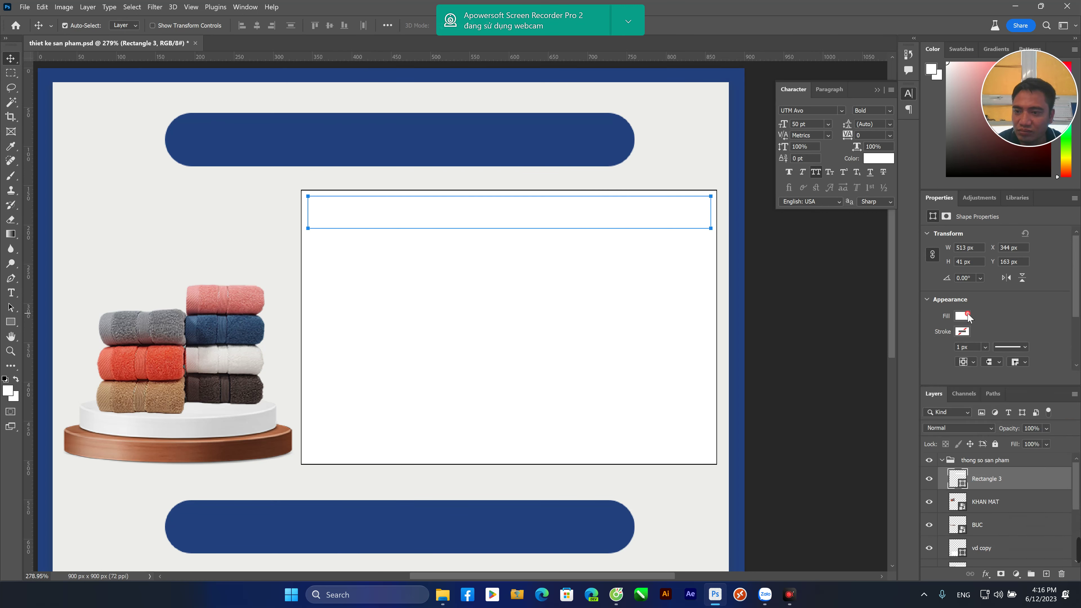
pyautogui.click(925, 375)
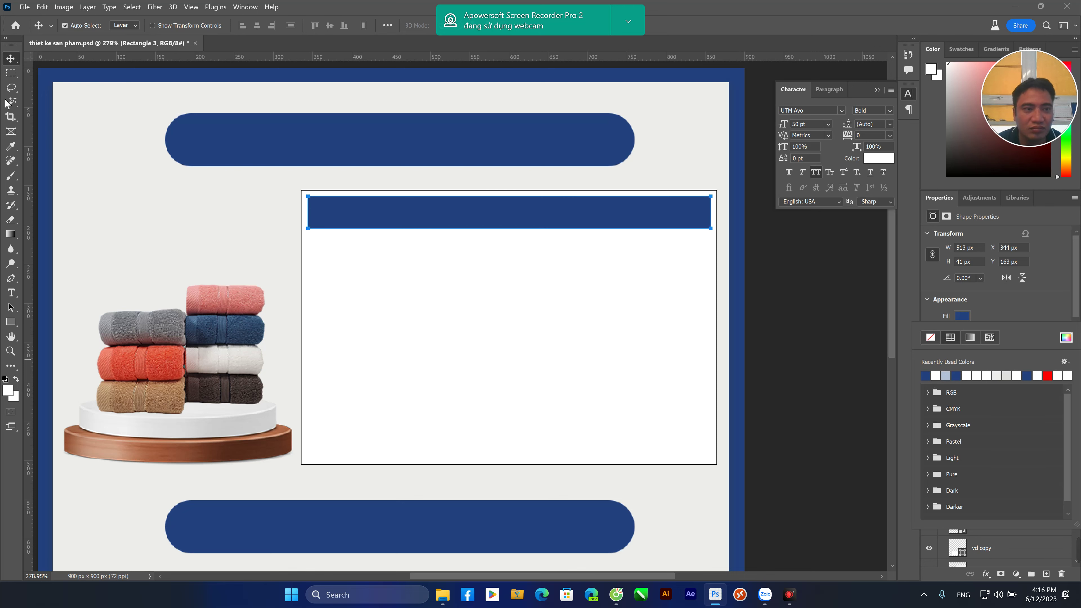
pyautogui.click(83, 163)
pyautogui.click(87, 164)
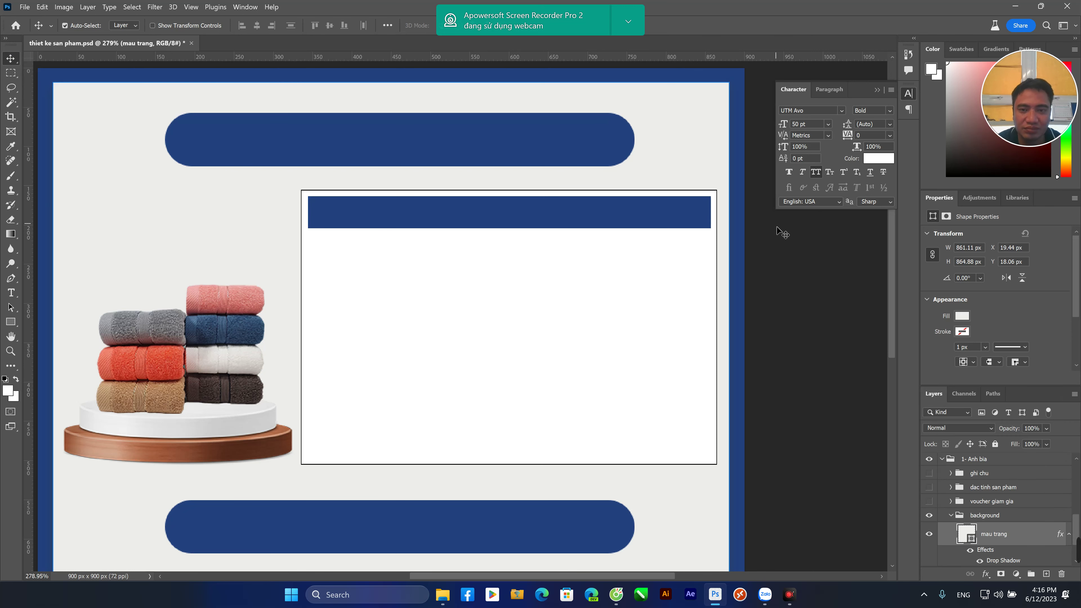
# Duplicate the blue bar down the white frame to make six stacked bars and merge their layers into one shape
pyautogui.moveTo(576, 228); pyautogui.dragTo(574, 417)
pyautogui.scroll(-2, 1032, 535)
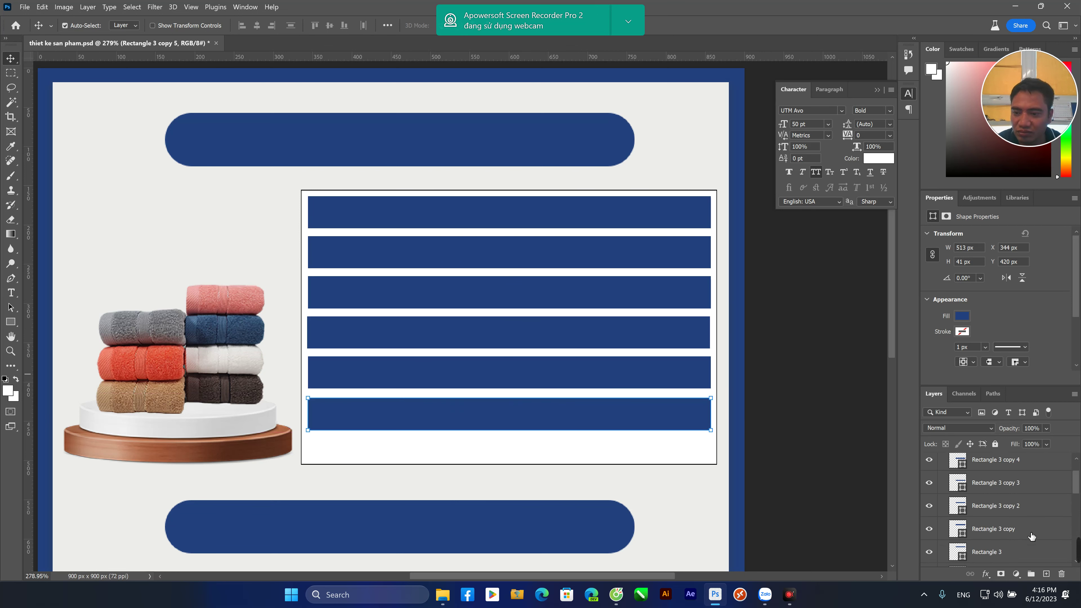
pyautogui.keyDown('ctrl'); pyautogui.click(1008, 538); pyautogui.keyUp('ctrl')
pyautogui.scroll(2, 1015, 535)
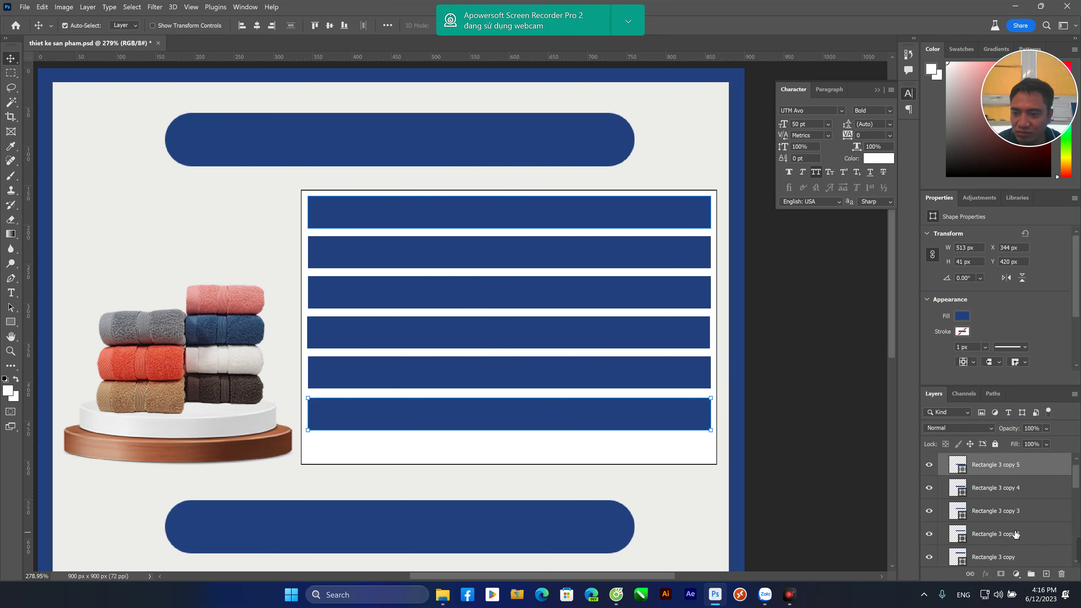
pyautogui.keyDown('shift'); pyautogui.click(1018, 472); pyautogui.keyUp('shift')
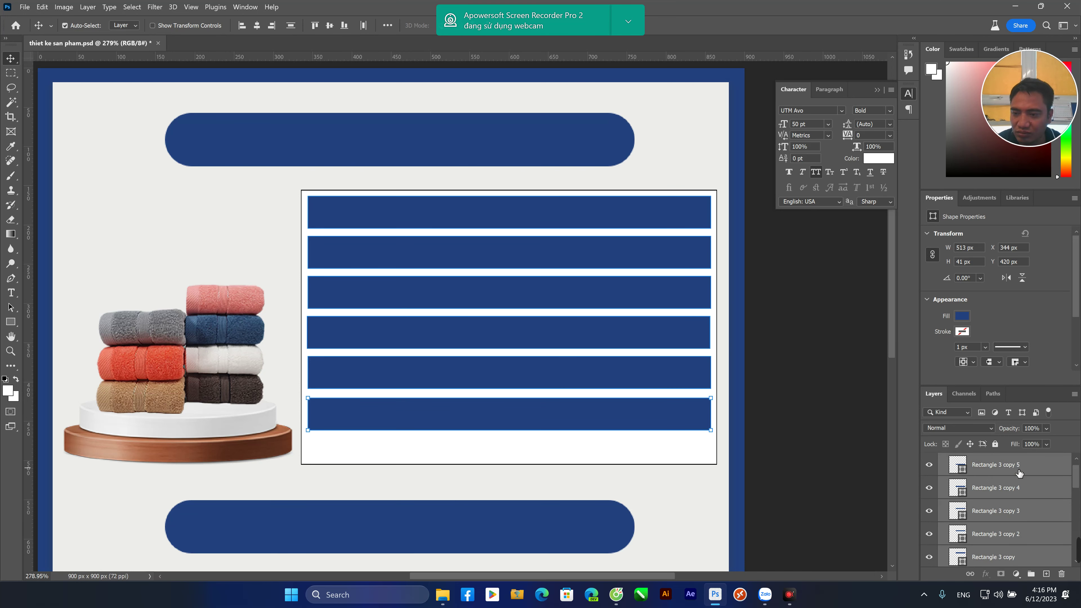
pyautogui.scroll(-3, 1017, 479)
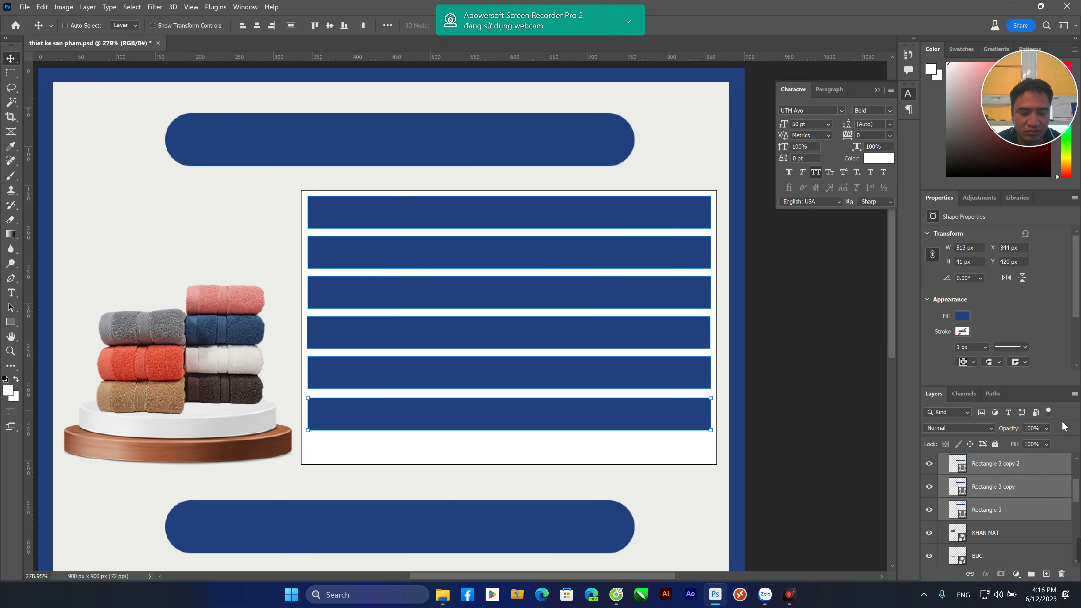
pyautogui.hotkey('ctrl', 'e')
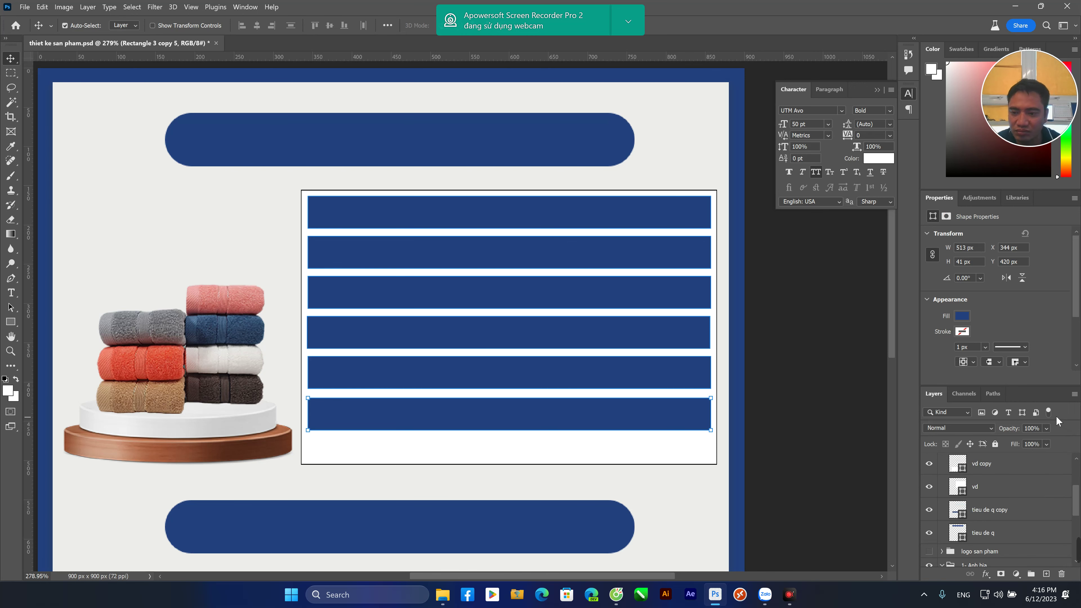
pyautogui.scroll(-1, 856, 429)
pyautogui.scroll(2, 860, 473)
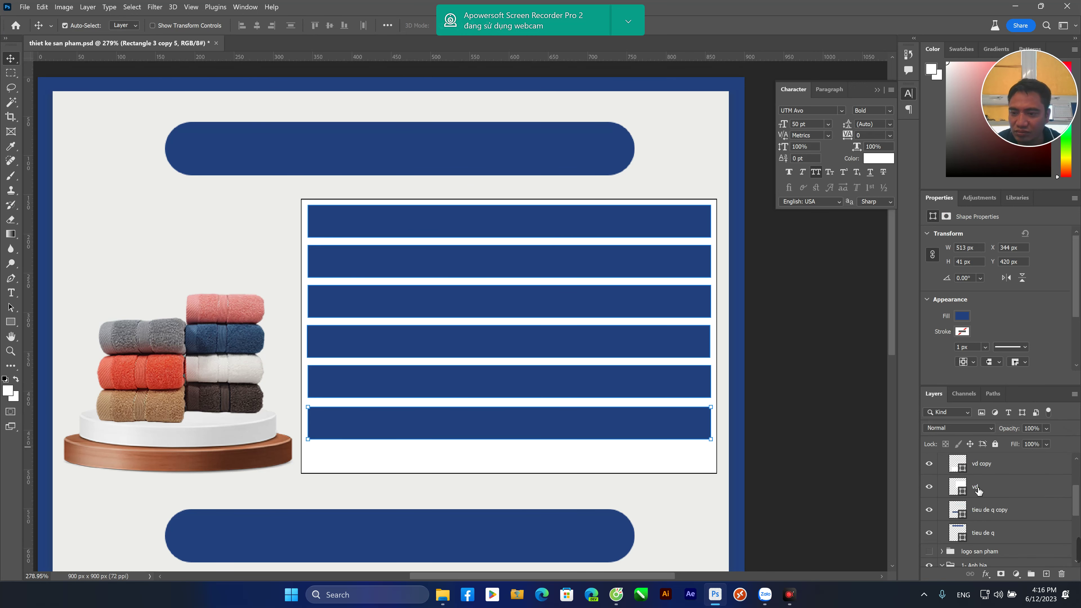
pyautogui.scroll(4, 957, 487)
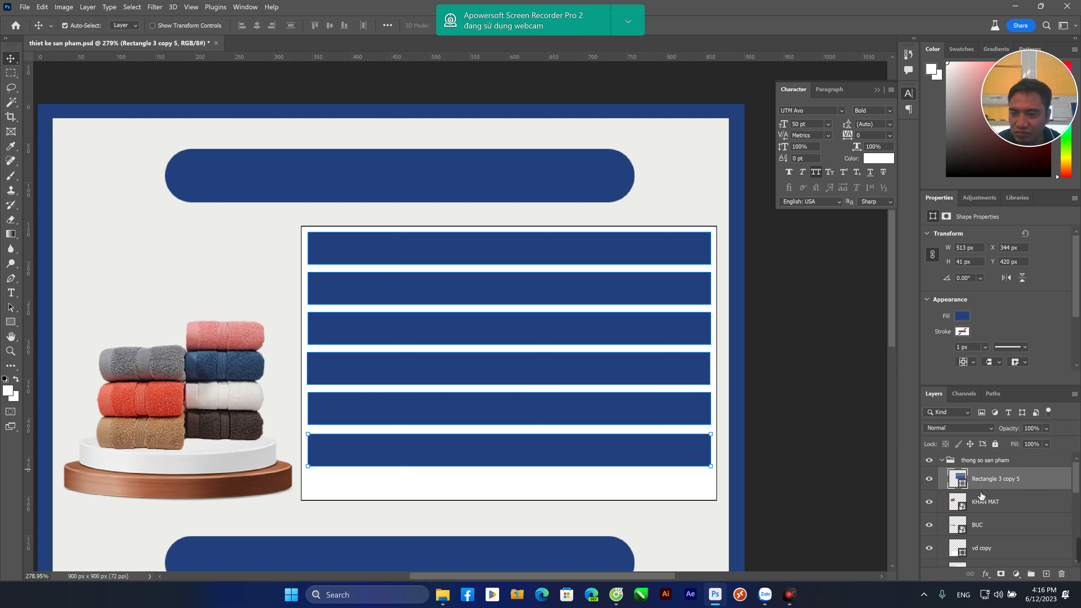
pyautogui.press('m')
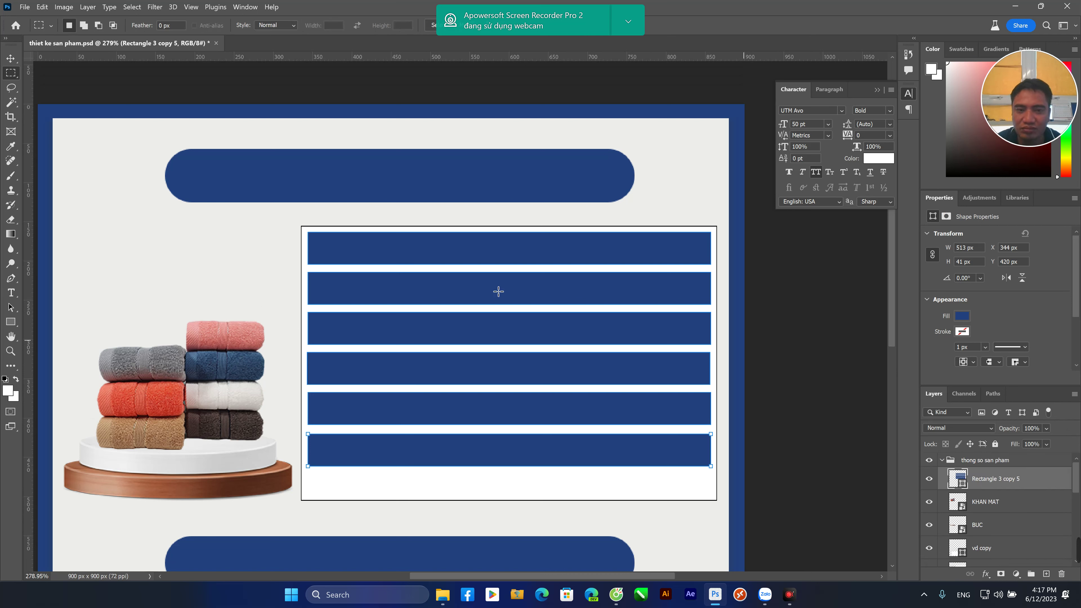
pyautogui.press('v')
pyautogui.click(368, 482)
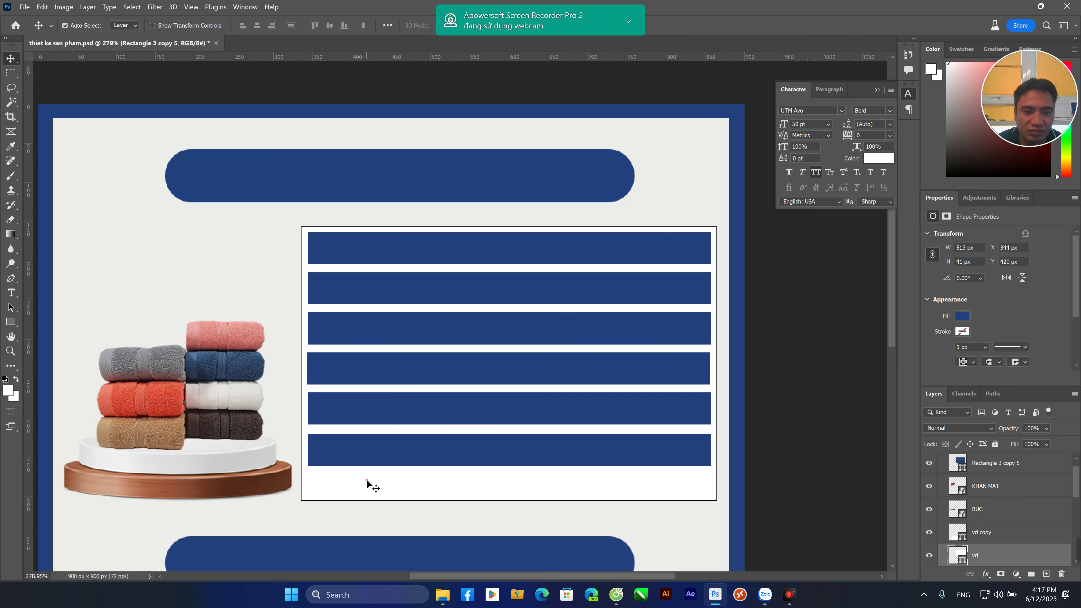
pyautogui.hotkey('ctrl', 't')
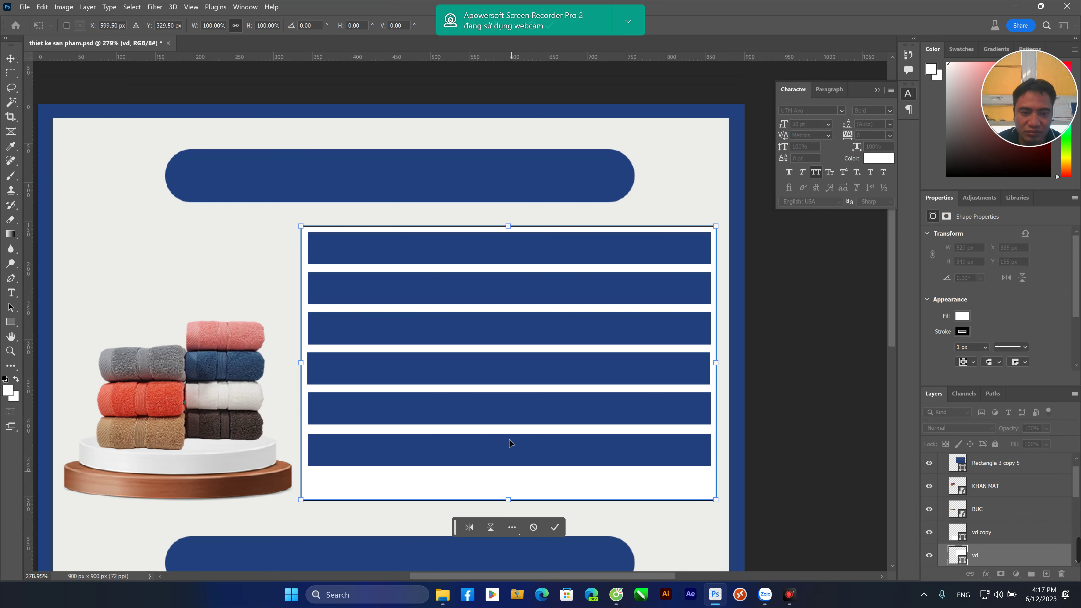
pyautogui.press('Return')
# Stretch the merged bars downward to about 331 px high so they fill the white frame
pyautogui.click(502, 445)
pyautogui.hotkey('ctrl', 't')
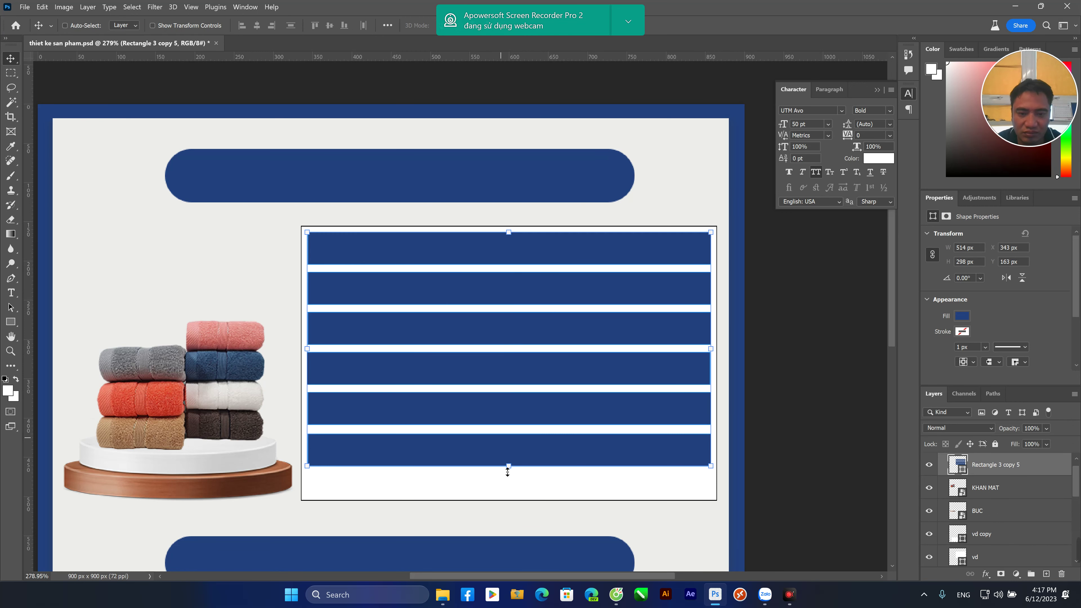
pyautogui.moveTo(512, 470); pyautogui.dragTo(516, 498)
pyautogui.press('Return')
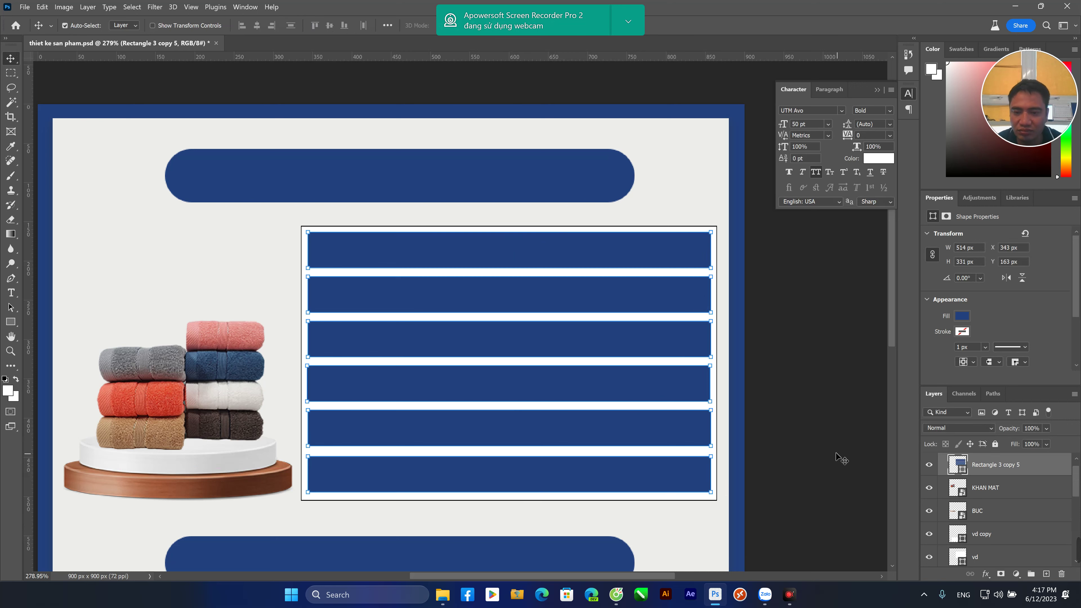
pyautogui.click(839, 429)
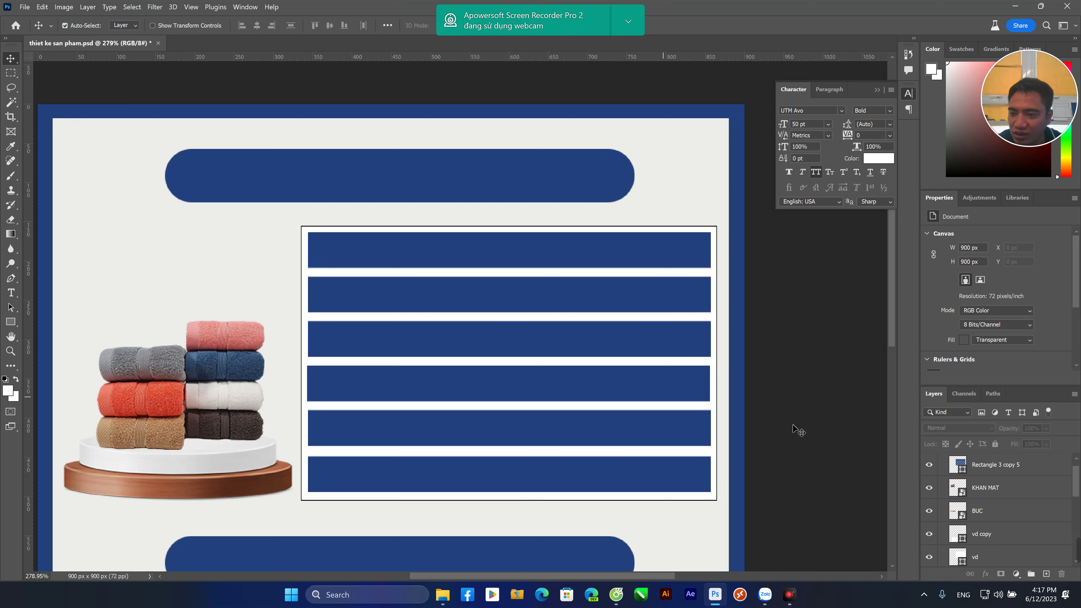
# Duplicate the merged bars layer and narrow the copy from its left edge to about 360 px wide
pyautogui.scroll(1, 939, 476)
pyautogui.click(998, 487)
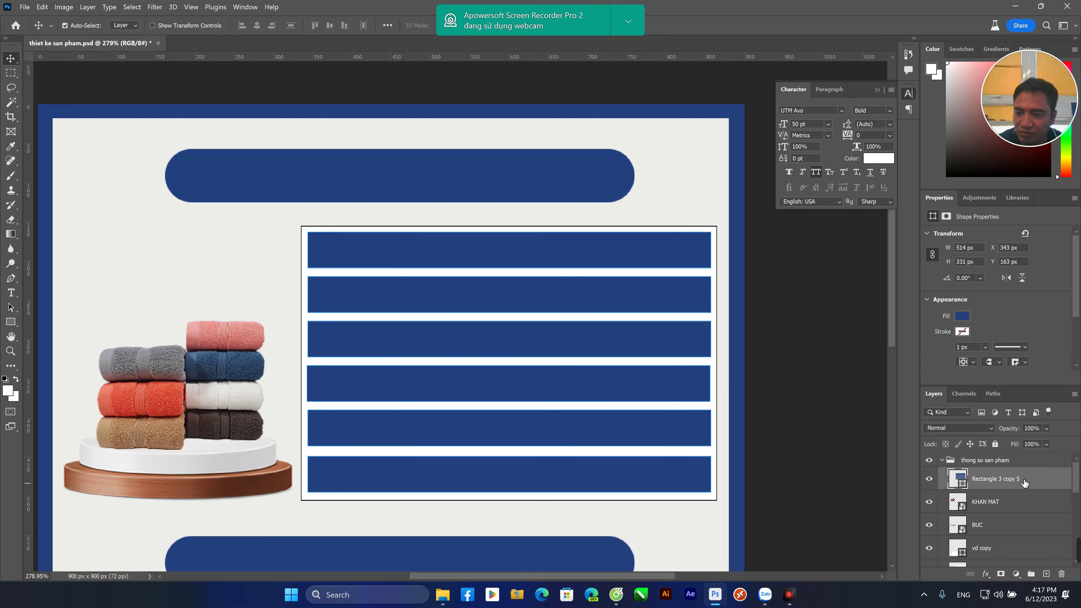
pyautogui.hotkey('ctrl', 'j')
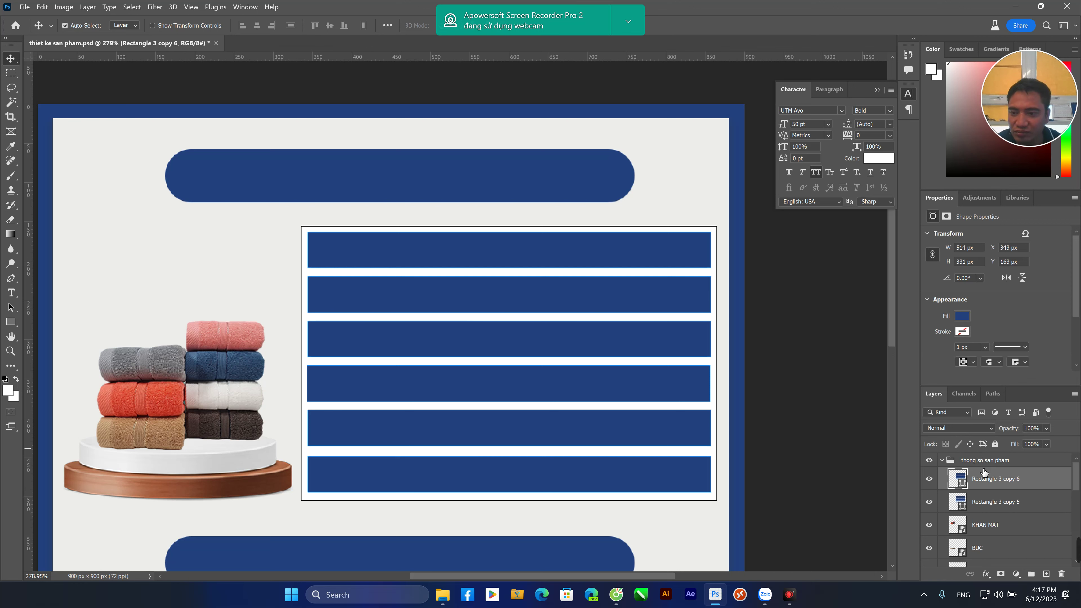
pyautogui.hotkey('ctrl', 't')
pyautogui.moveTo(312, 369); pyautogui.dragTo(430, 353)
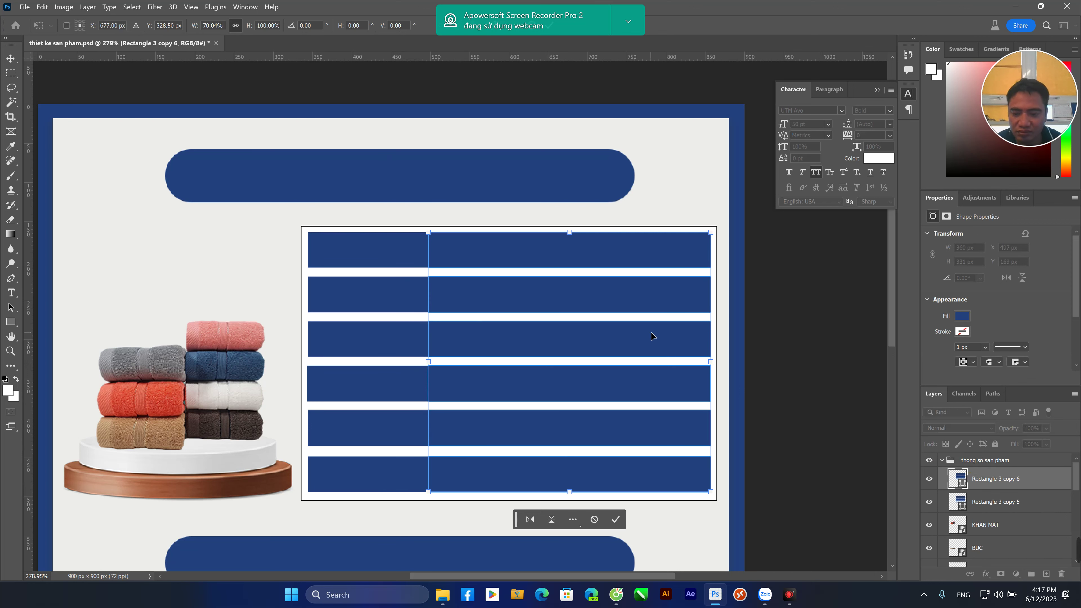
pyautogui.press('Return')
# Narrow the original bars layer from its right edge to about 144 px wide, leaving a gap between the two columns
pyautogui.click(1008, 502)
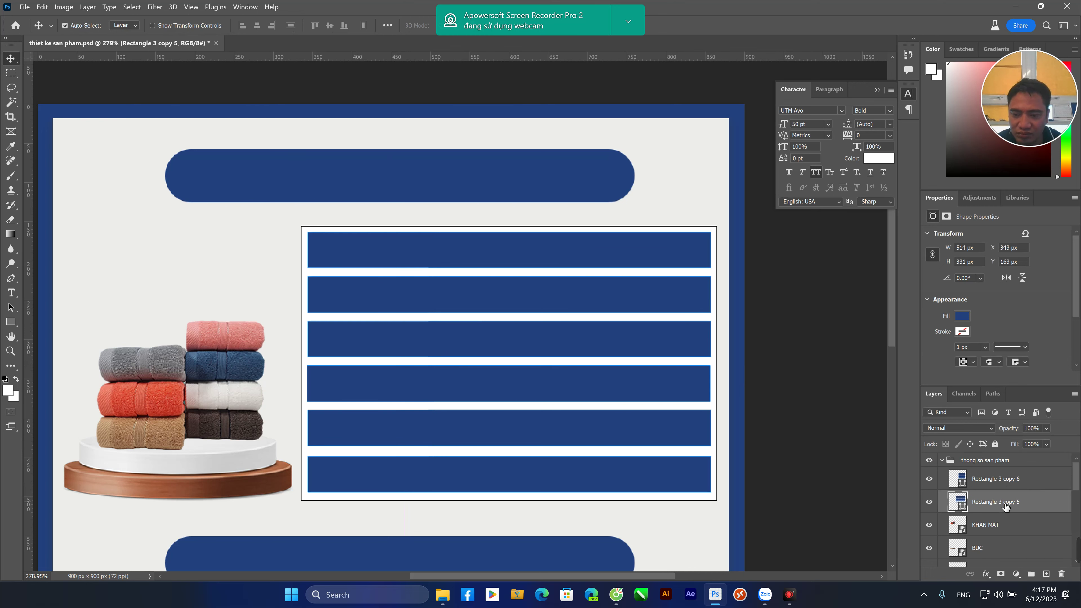
pyautogui.hotkey('ctrl', 't')
pyautogui.moveTo(711, 361); pyautogui.dragTo(426, 357)
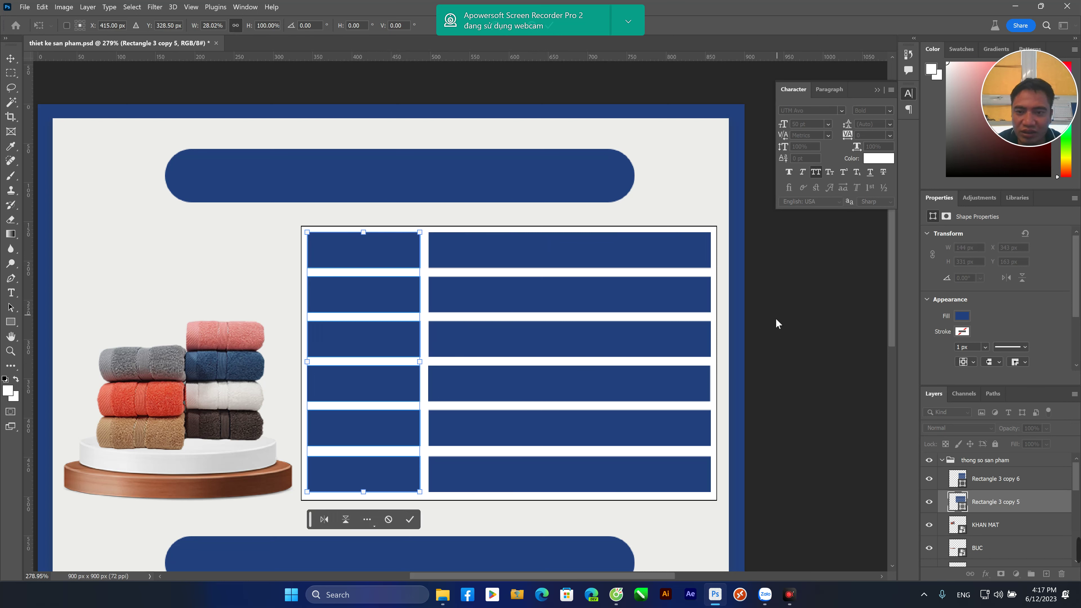
pyautogui.press('Return')
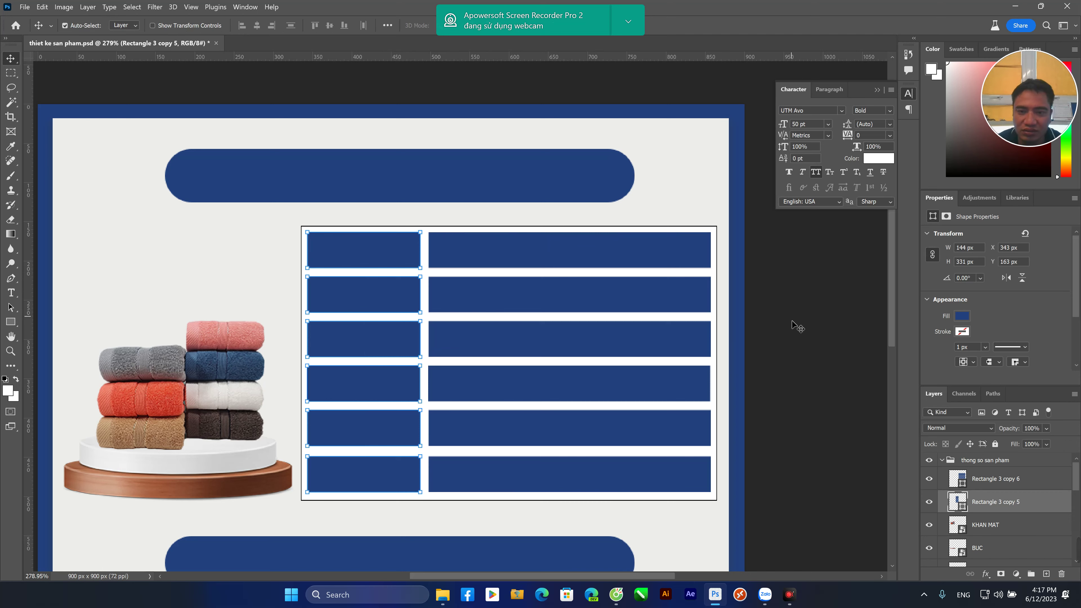
pyautogui.click(722, 408)
# Hide the vd layer, the white frame behind the bars
pyautogui.scroll(-1, 697, 447)
pyautogui.click(676, 479)
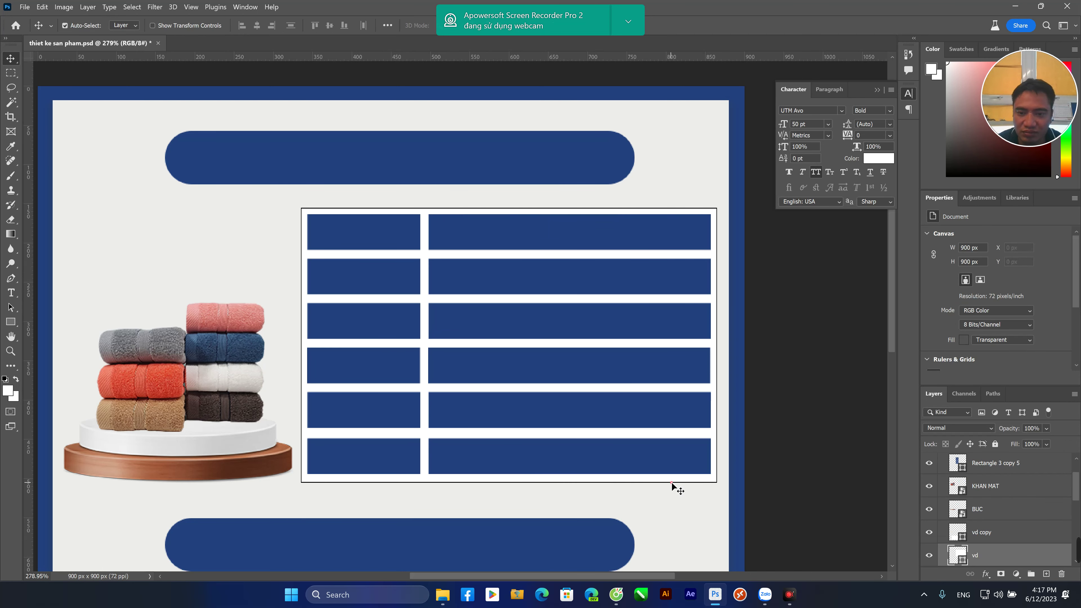
pyautogui.click(930, 556)
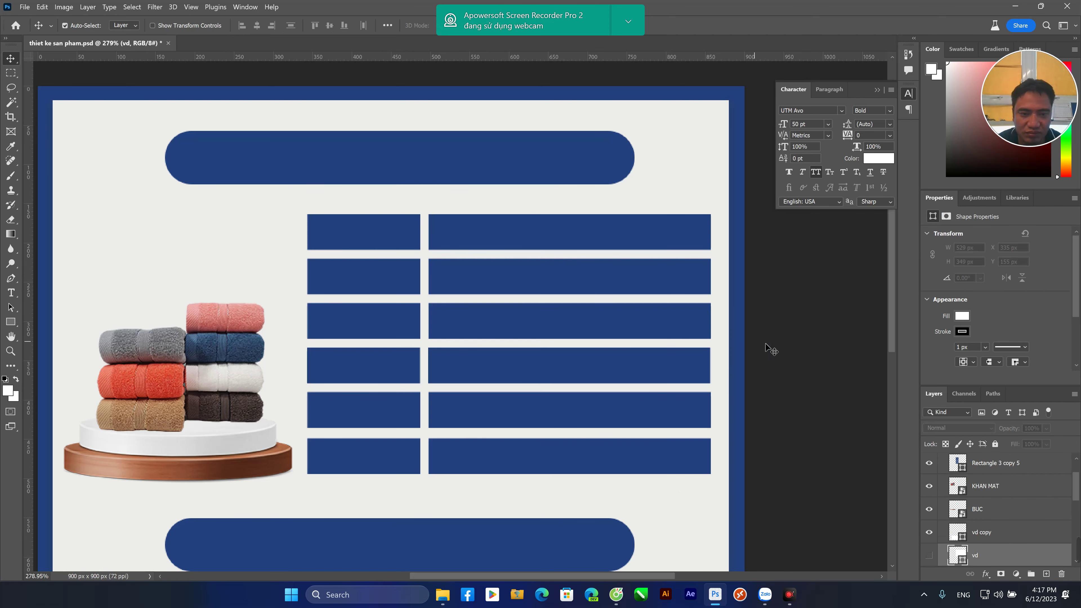
# Group the two bar column layers, Rectangle 3 copy 5 and Rectangle 3 copy 6
pyautogui.scroll(3, 980, 485)
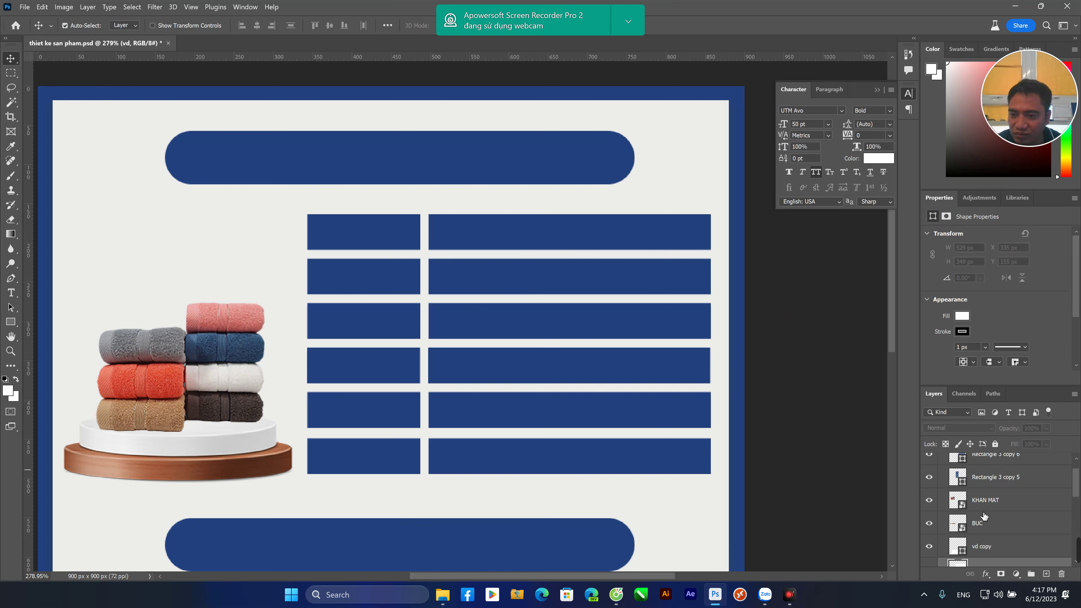
pyautogui.click(997, 494)
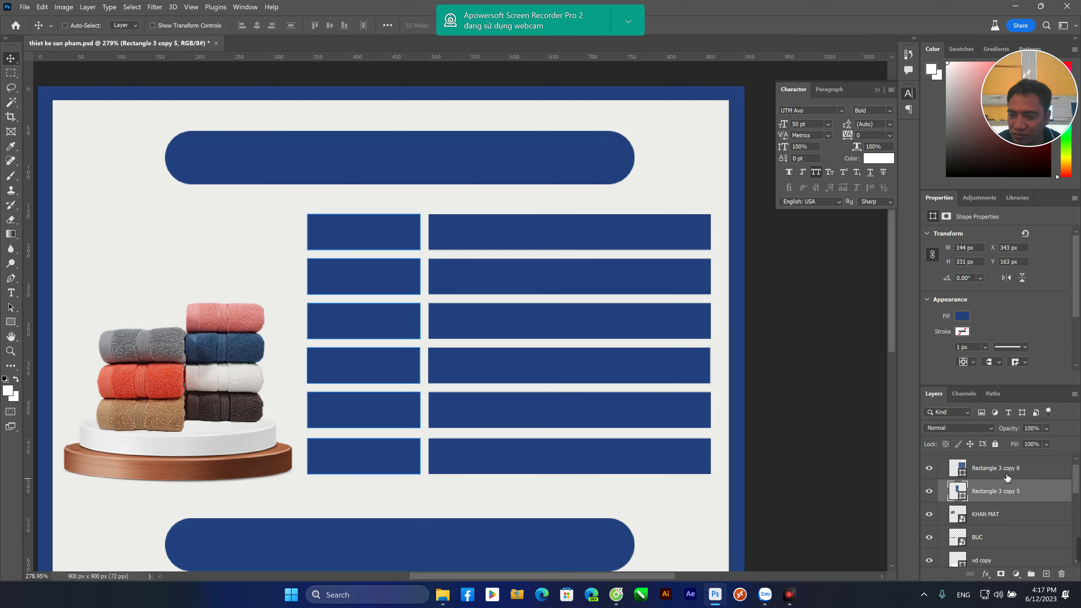
pyautogui.keyDown('shift'); pyautogui.click(1006, 477); pyautogui.keyUp('shift')
pyautogui.click(1030, 573)
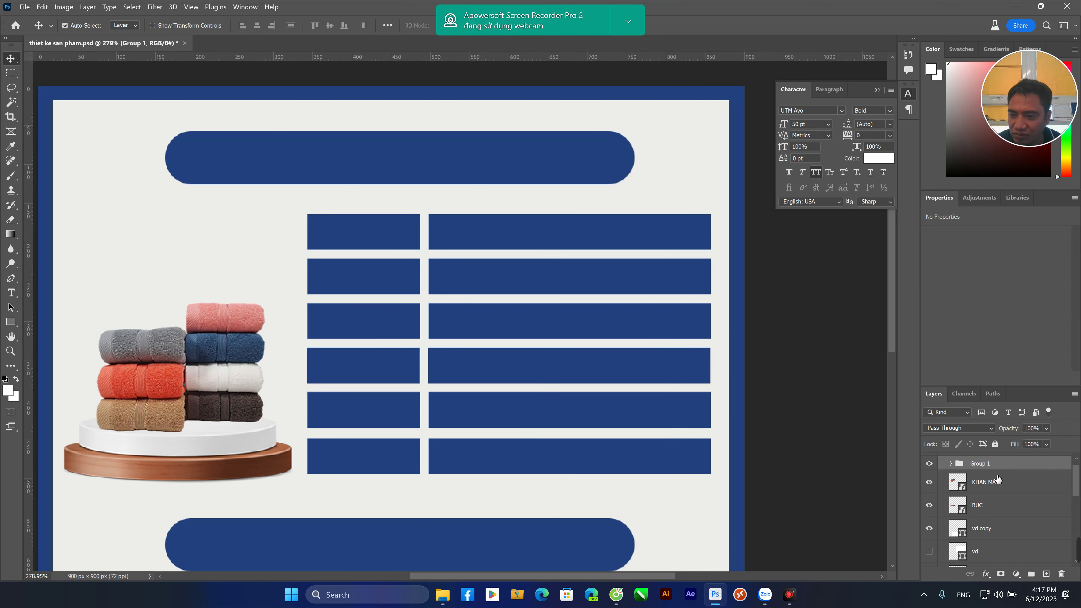
pyautogui.rightClick(990, 469)
pyautogui.press('Escape')
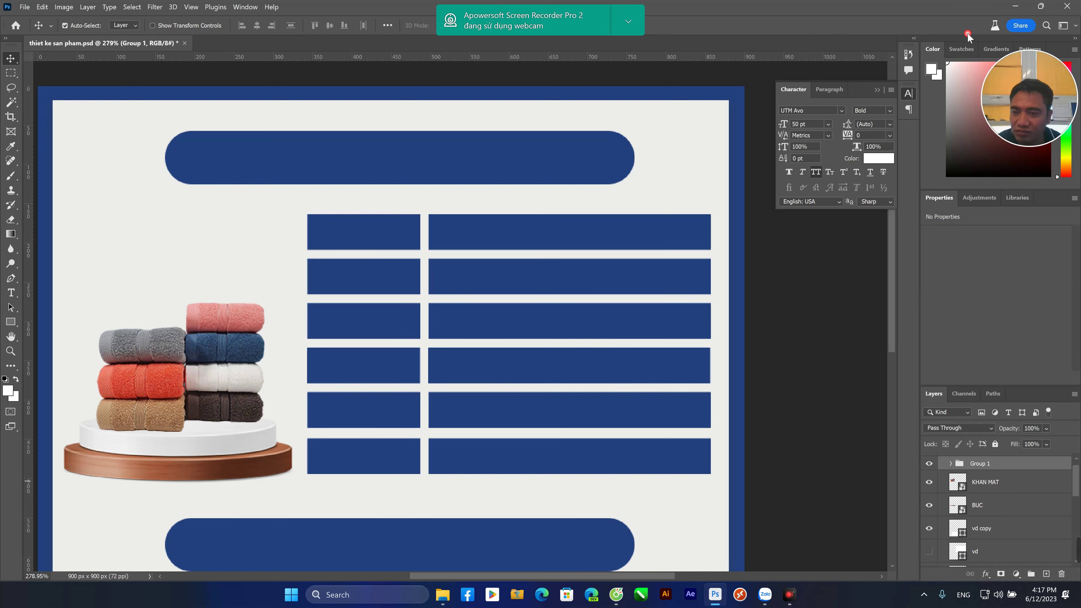
# Add a drop shadow to the bars group with 28% opacity, 5 px distance, 11% spread and 5 px size
pyautogui.doubleClick(1021, 463)
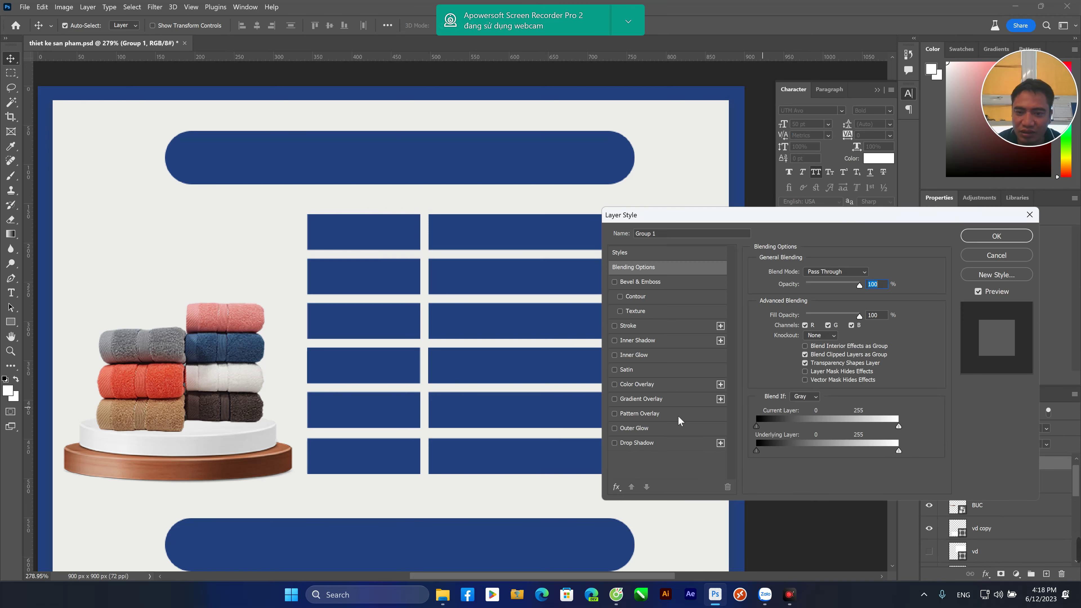
pyautogui.click(638, 443)
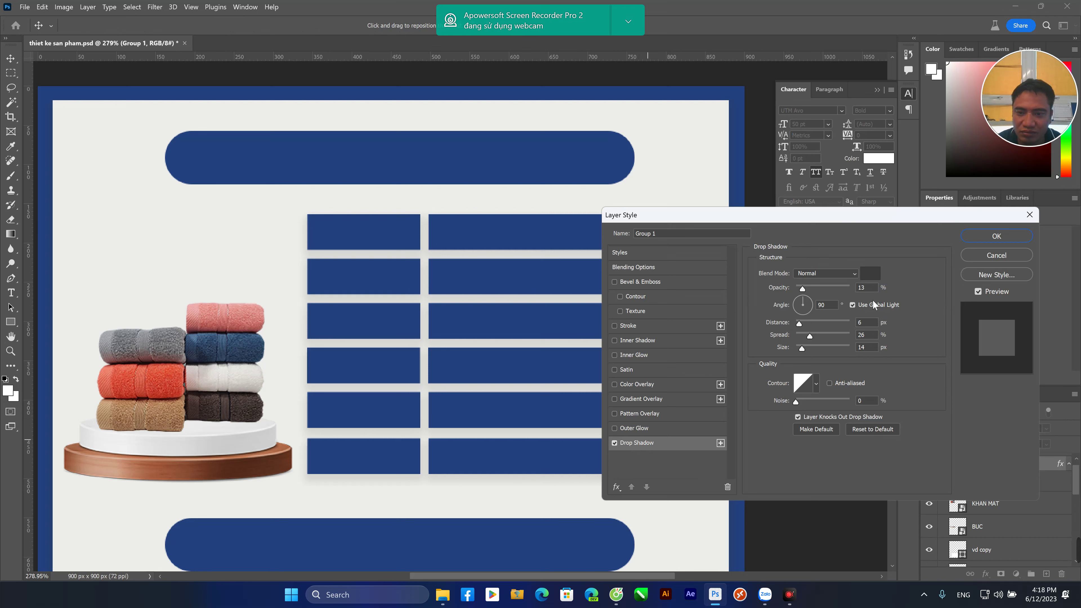
pyautogui.moveTo(802, 288); pyautogui.dragTo(812, 290)
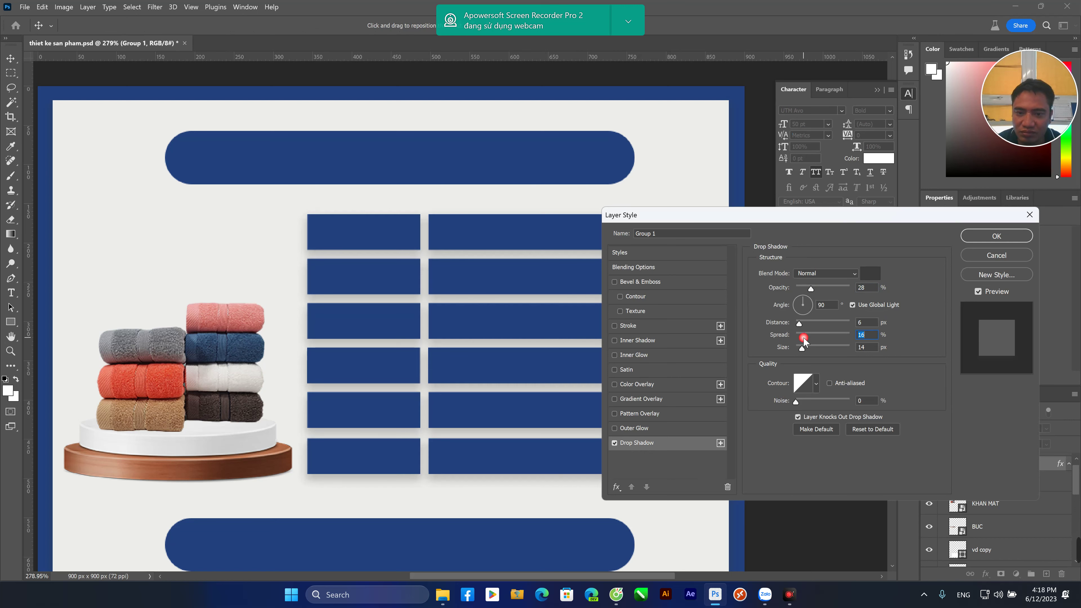
pyautogui.click(788, 343)
pyautogui.moveTo(799, 323); pyautogui.dragTo(799, 350)
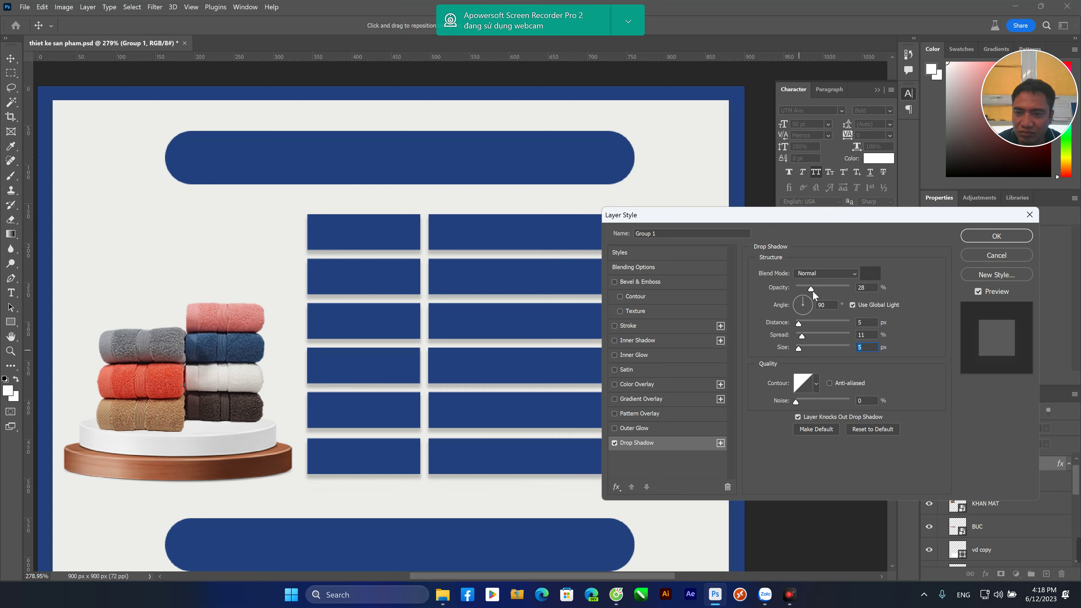
pyautogui.click(996, 236)
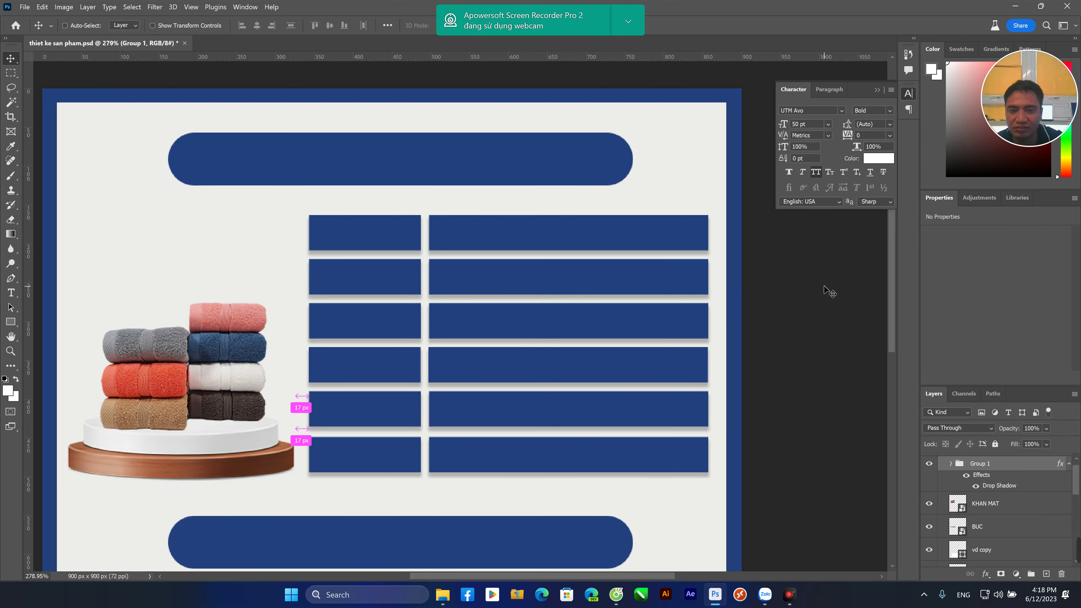
# Apply a Color Overlay to the narrow bar column, Rectangle 3 copy 5, using the dark blue sampled from the upper title bar
pyautogui.hotkey('ctrl', '-')
pyautogui.click(411, 265)
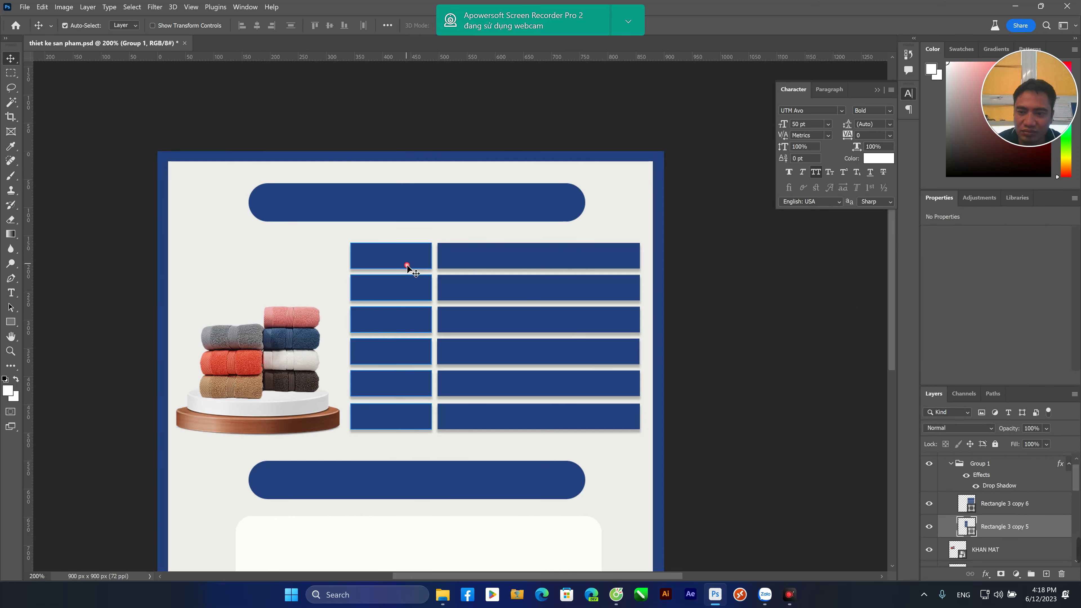
pyautogui.rightClick(993, 532)
pyautogui.press('Escape')
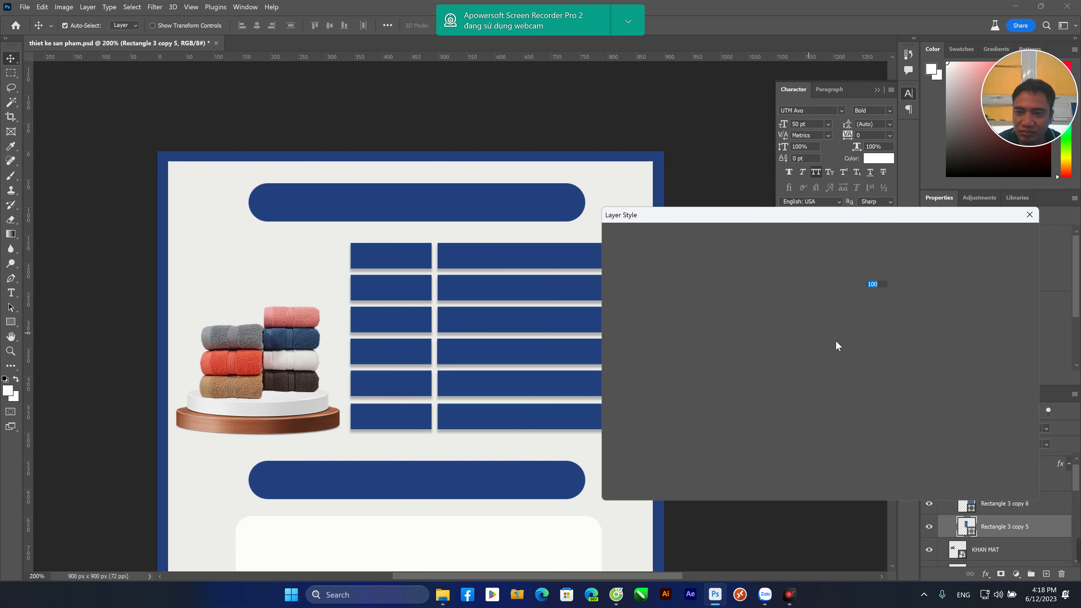
pyautogui.click(635, 384)
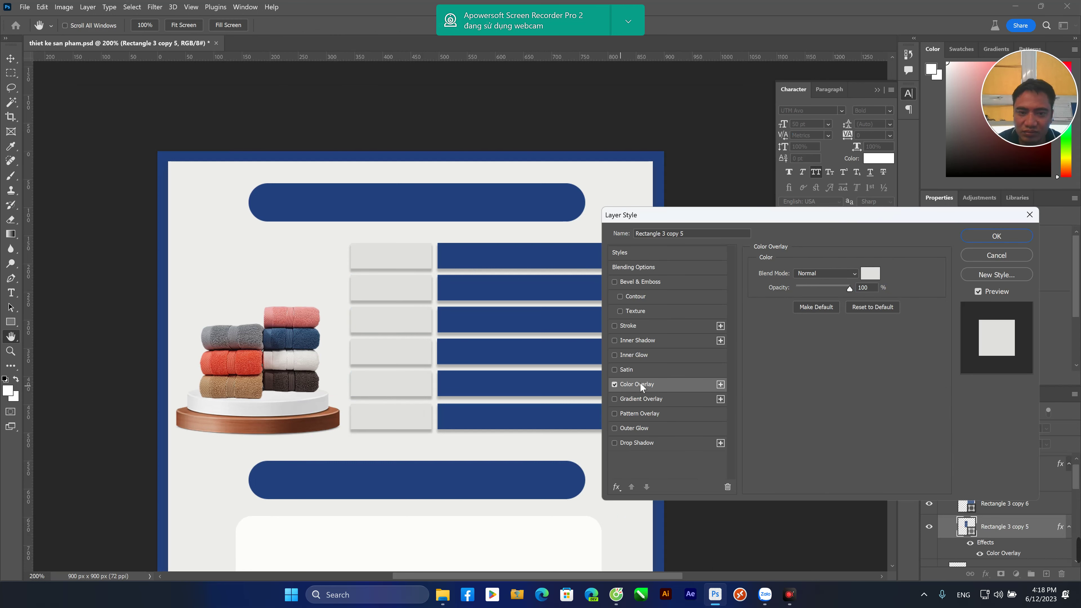
pyautogui.click(874, 275)
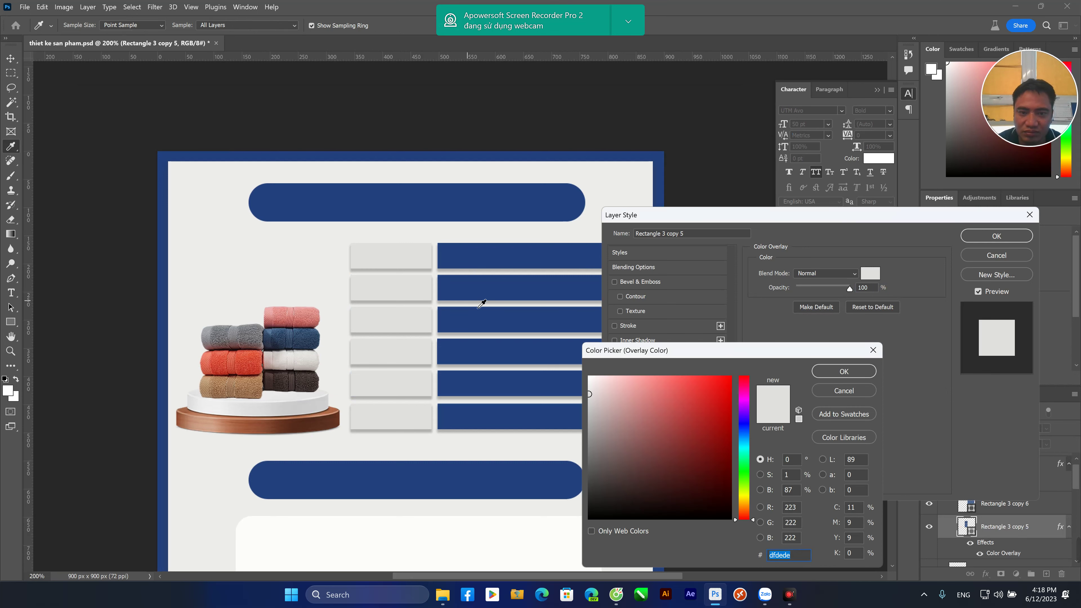
pyautogui.click(574, 314)
pyautogui.click(700, 433)
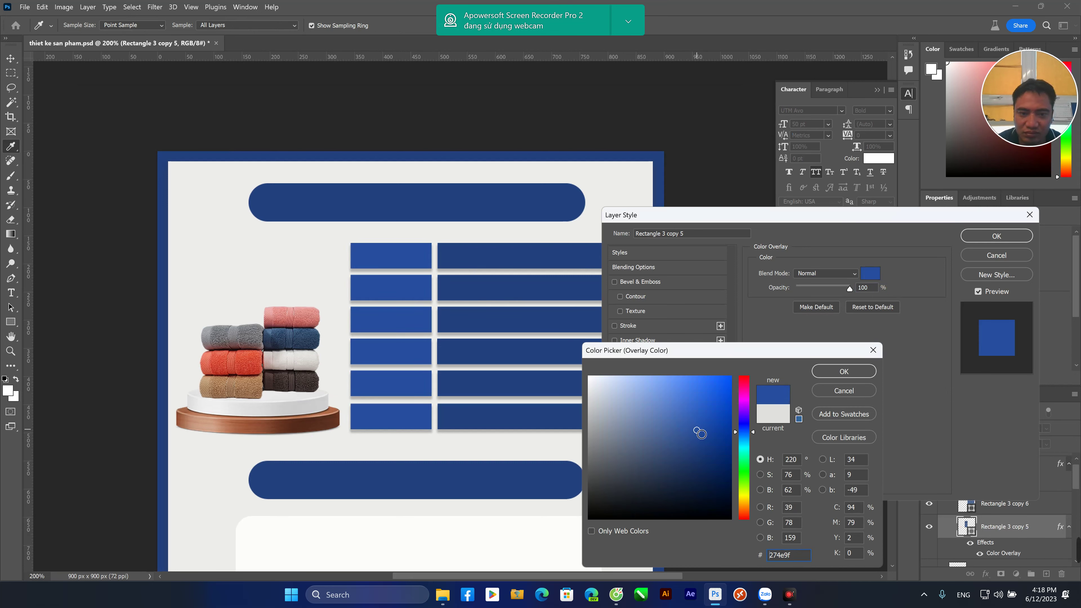
pyautogui.click(722, 445)
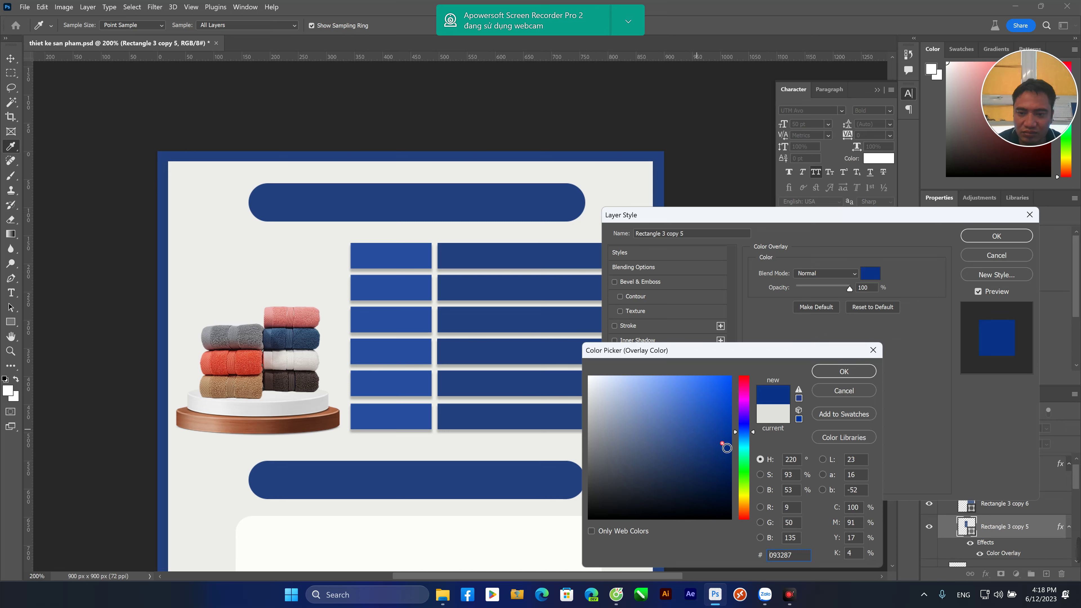
pyautogui.click(533, 221)
pyautogui.click(843, 371)
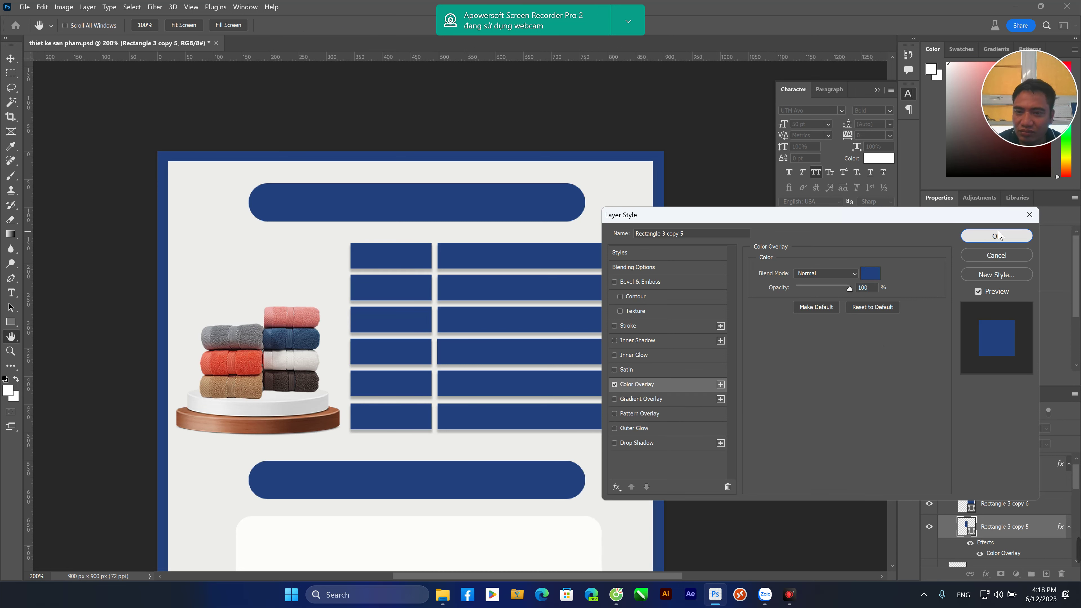
pyautogui.click(995, 236)
# Apply a Color Overlay in the lighter blue 315194 to the wide bar column, Rectangle 3 copy 6
pyautogui.press('v')
pyautogui.click(598, 261)
pyautogui.rightClick(1009, 502)
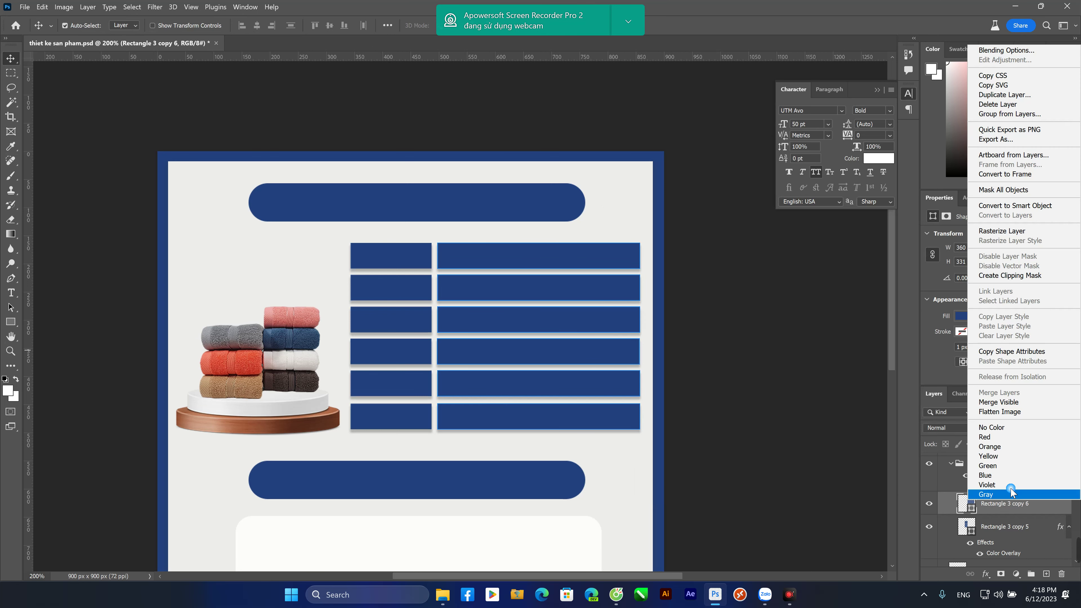
pyautogui.click(680, 255)
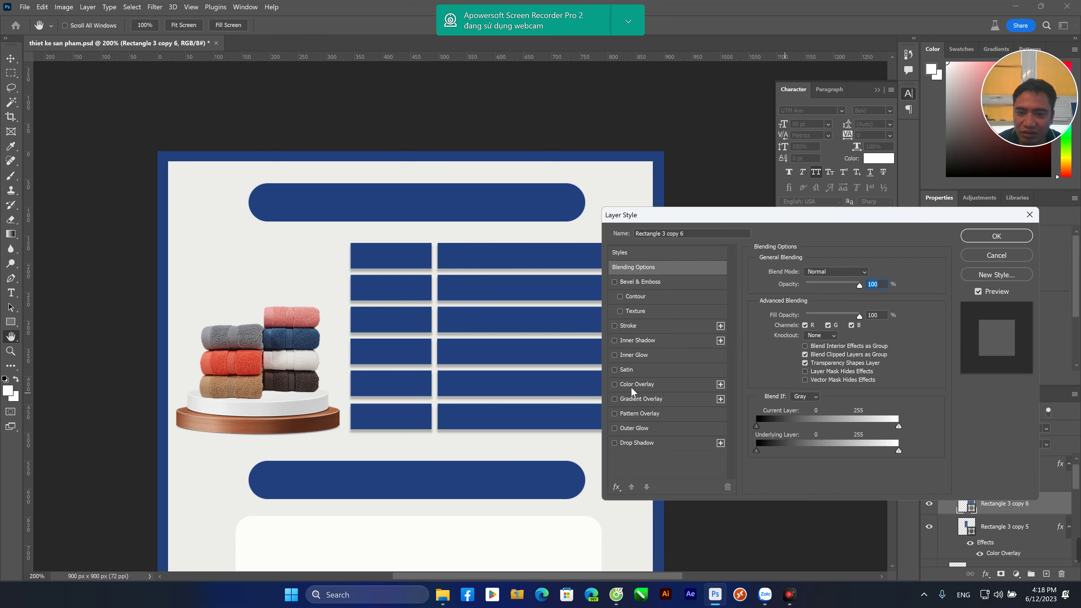
pyautogui.click(632, 385)
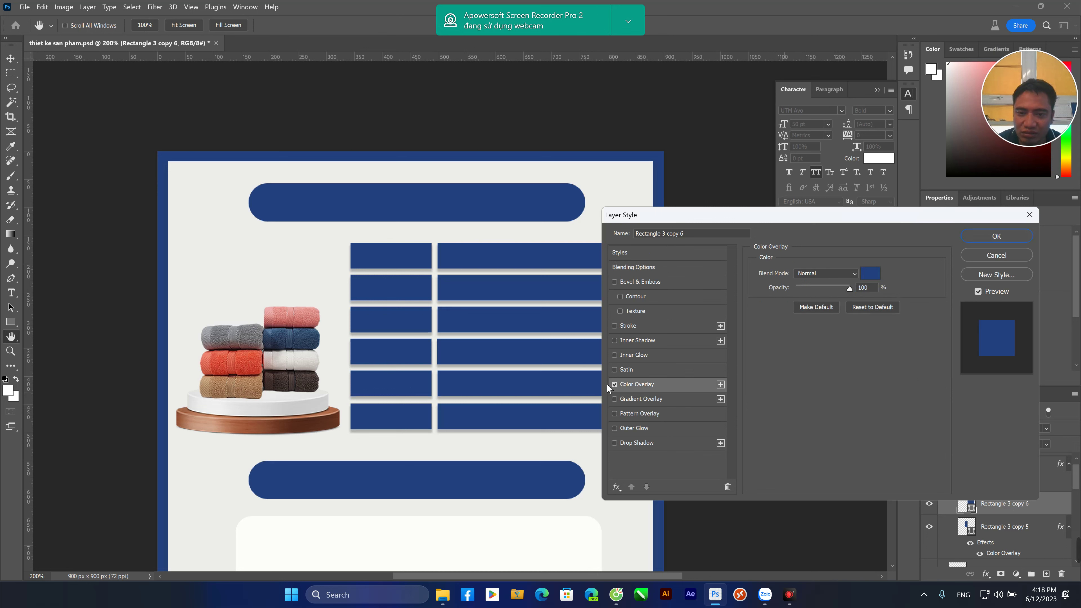
pyautogui.click(871, 273)
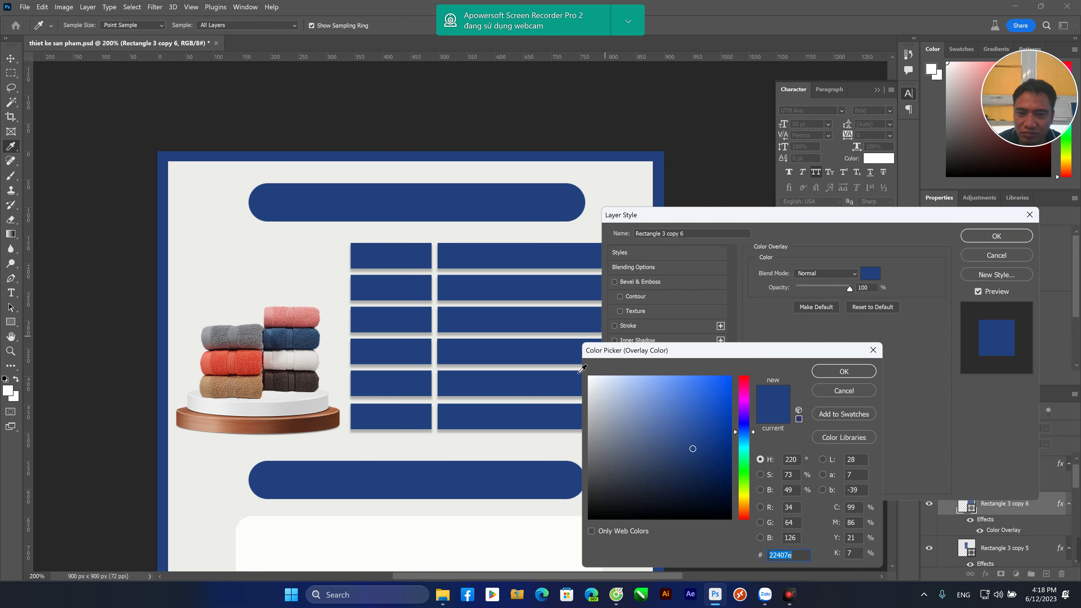
pyautogui.click(689, 441)
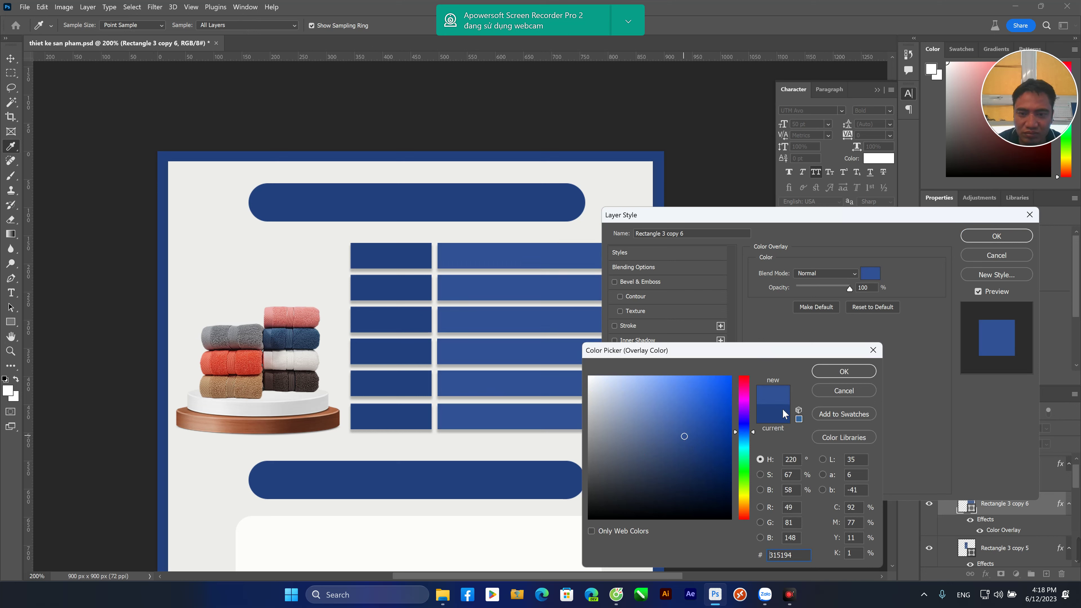
pyautogui.click(843, 371)
pyautogui.click(996, 236)
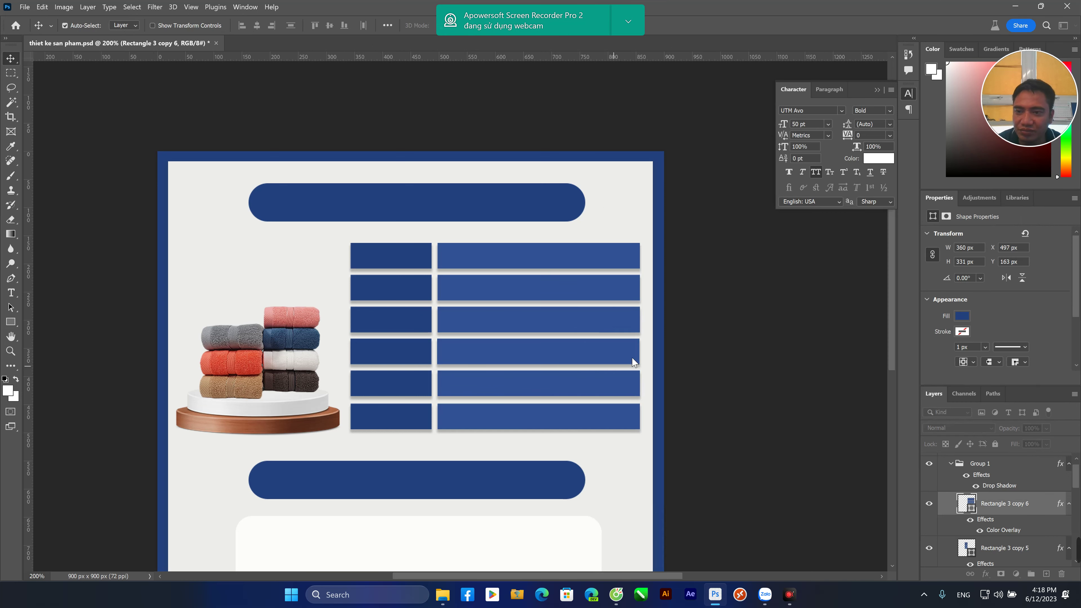
pyautogui.click(717, 370)
# Draw a thin rectangle about 481 px wide and 18 px high near the top of the white rounded box
pyautogui.hotkey('ctrl', '-')
pyautogui.hotkey('ctrl', '-')
pyautogui.moveTo(470, 334); pyautogui.dragTo(482, 340)
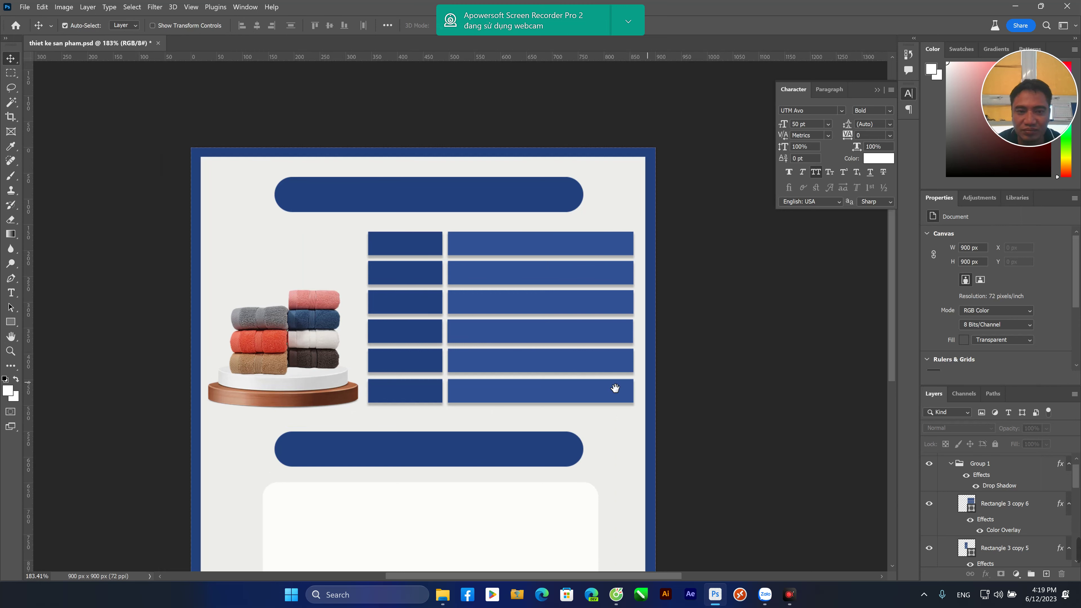
pyautogui.moveTo(647, 383)
pyautogui.mouseDown()
pyautogui.moveTo(625, 376)
pyautogui.moveTo(644, 390)
pyautogui.mouseUp()
pyautogui.moveTo(695, 422); pyautogui.dragTo(695, 327)
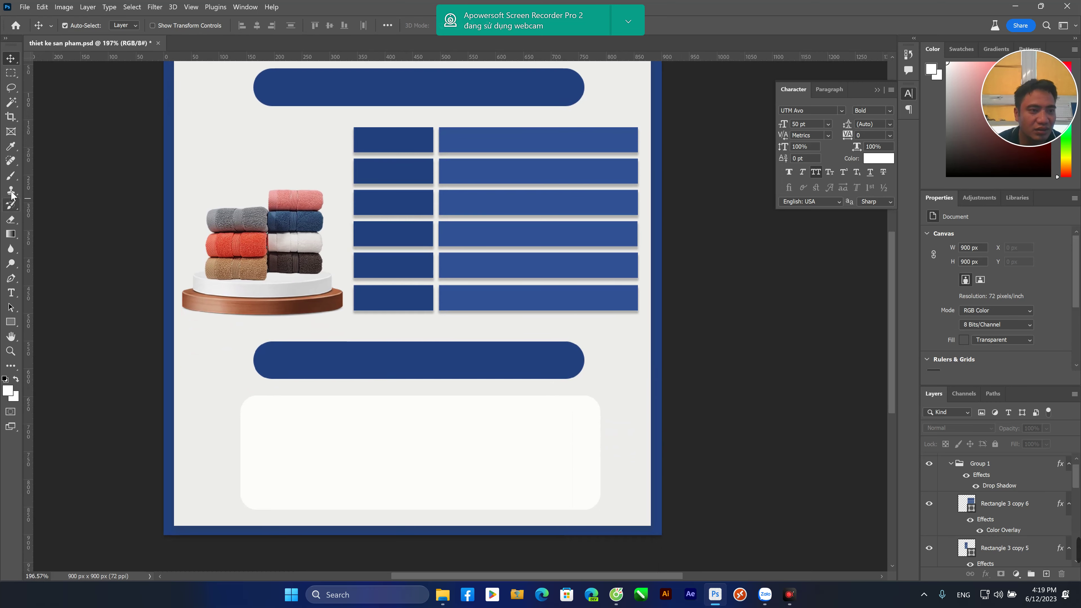
pyautogui.click(10, 322)
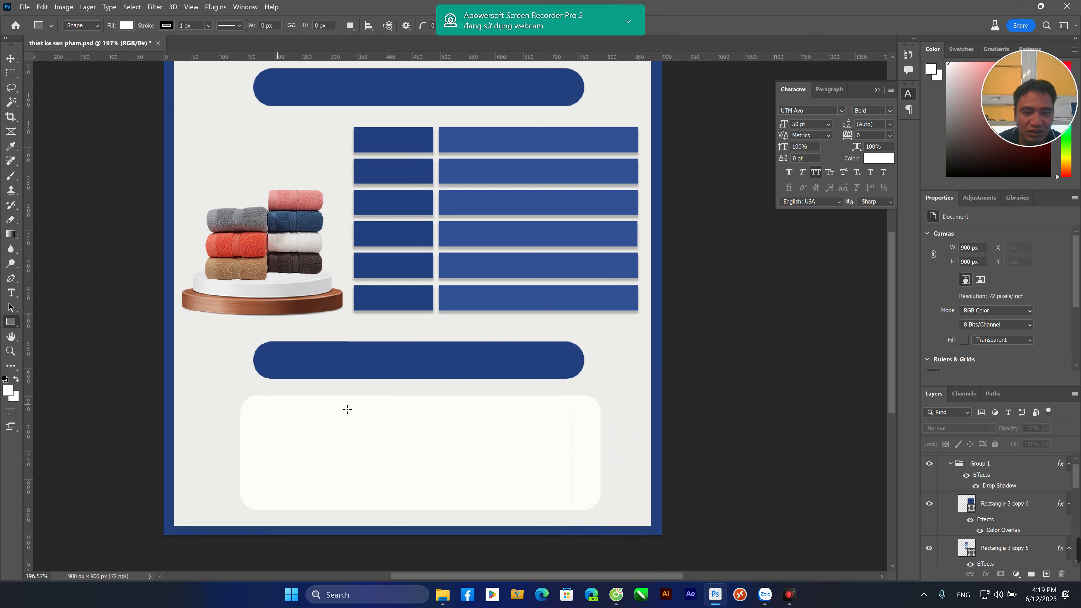
pyautogui.moveTo(325, 409); pyautogui.dragTo(590, 417)
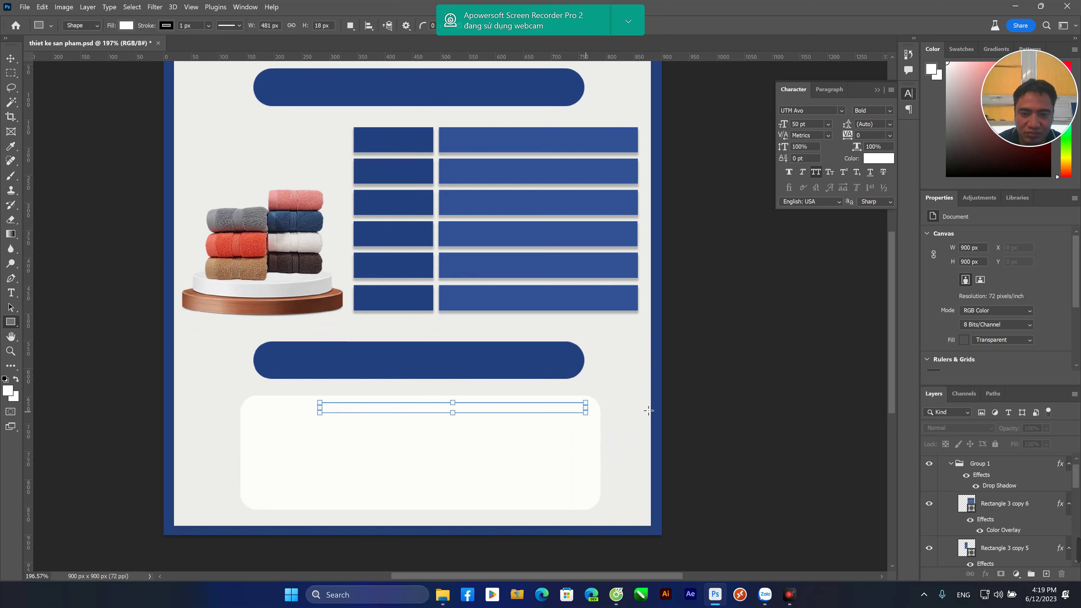
pyautogui.press('v')
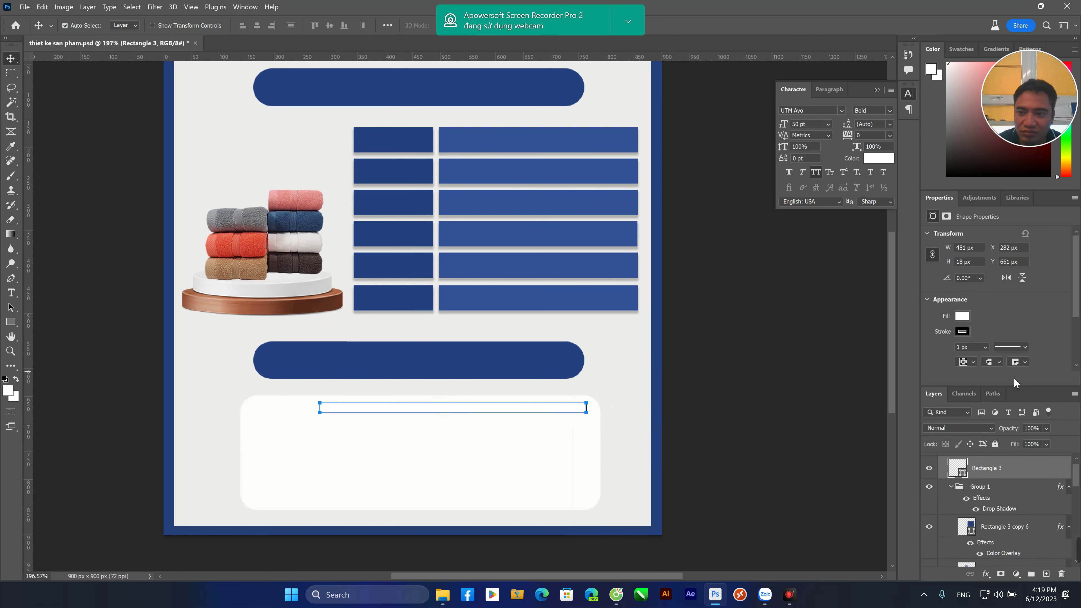
# Remove the thin rectangle's stroke and fill it with the recently used dark blue
pyautogui.click(963, 332)
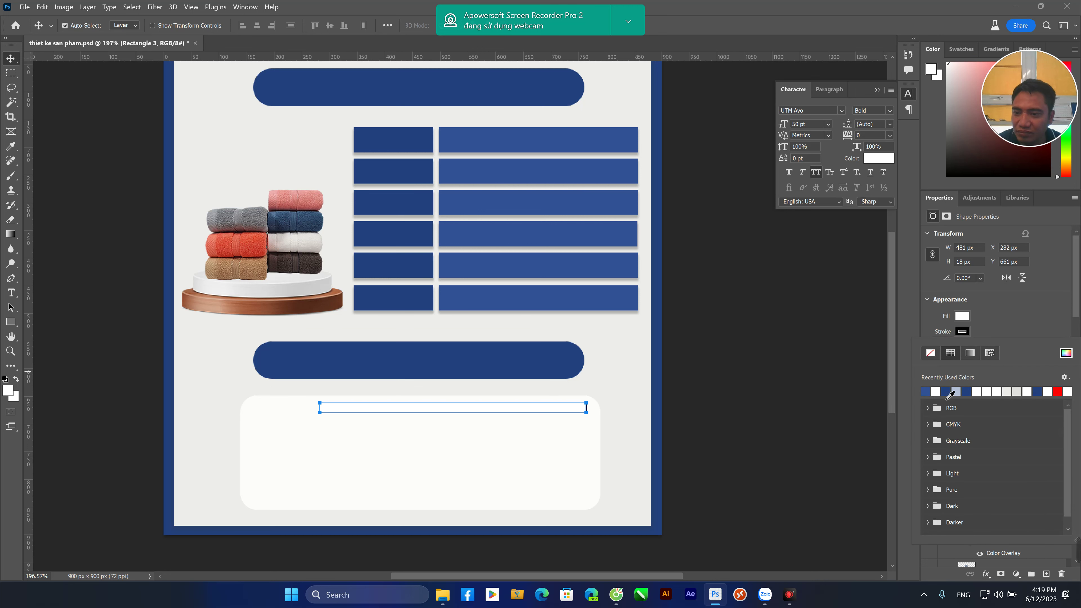
pyautogui.click(931, 353)
pyautogui.click(1023, 324)
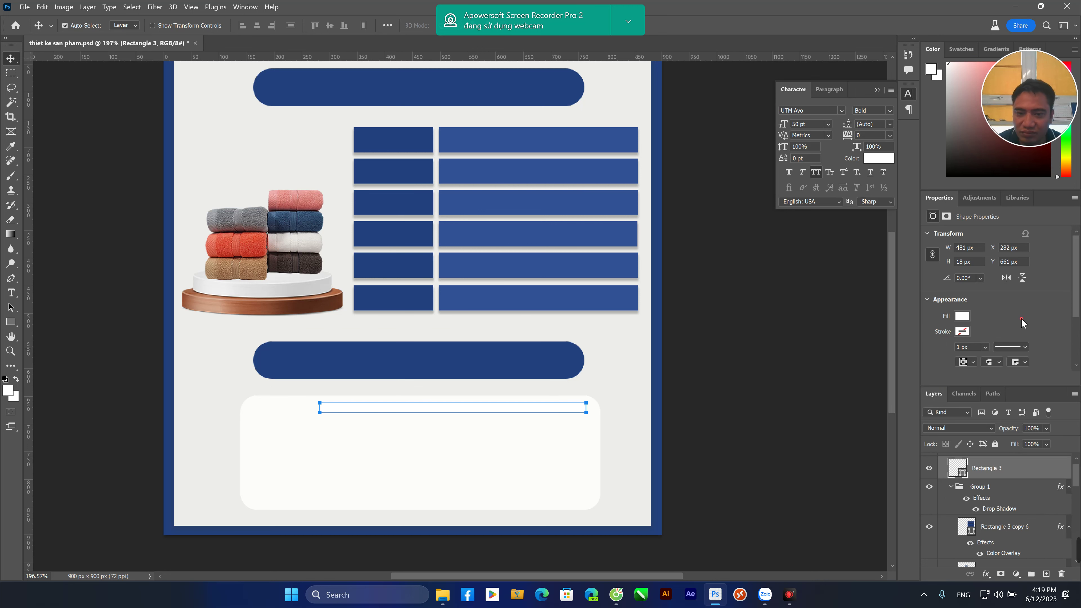
pyautogui.click(961, 316)
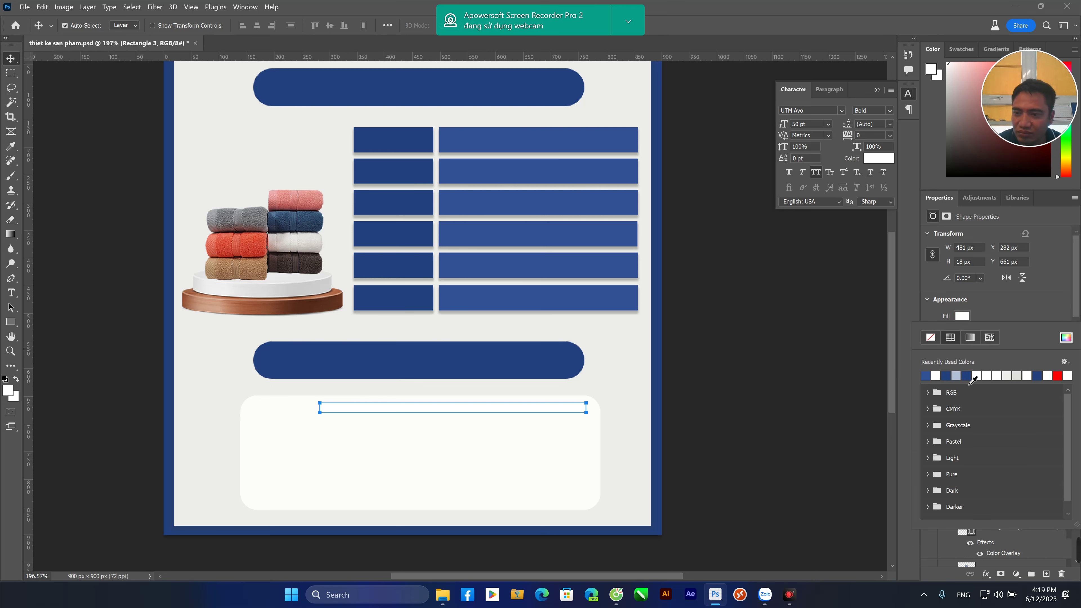
pyautogui.click(966, 375)
pyautogui.click(102, 176)
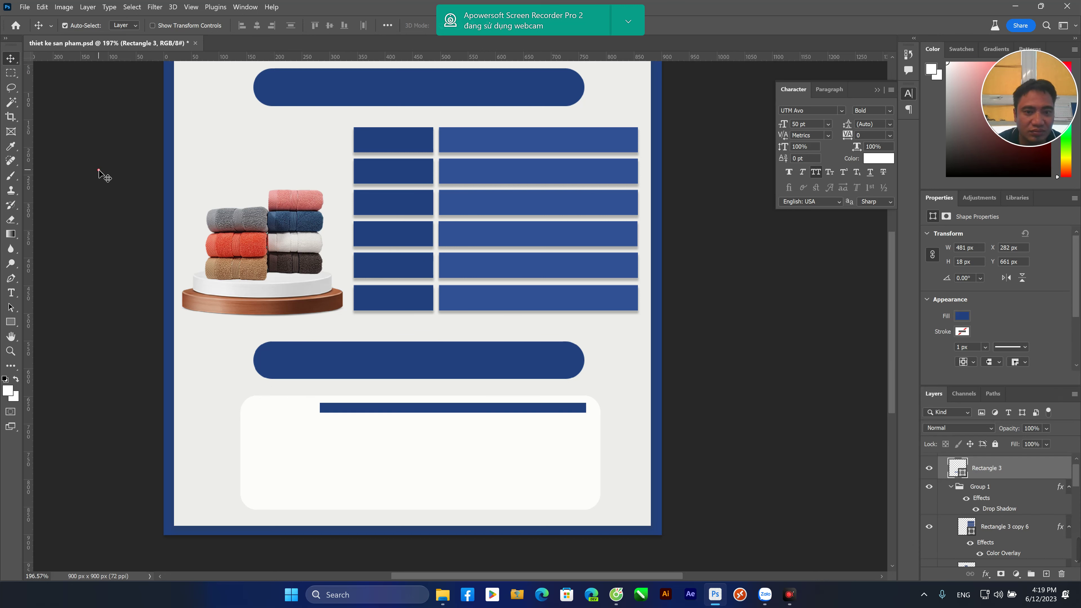
# Duplicate the thin blue bar twice straight down at equal spacing, with the lowest copy at Y 795 px
pyautogui.keyDown('ctrl'); pyautogui.click(535, 408); pyautogui.keyUp('ctrl')
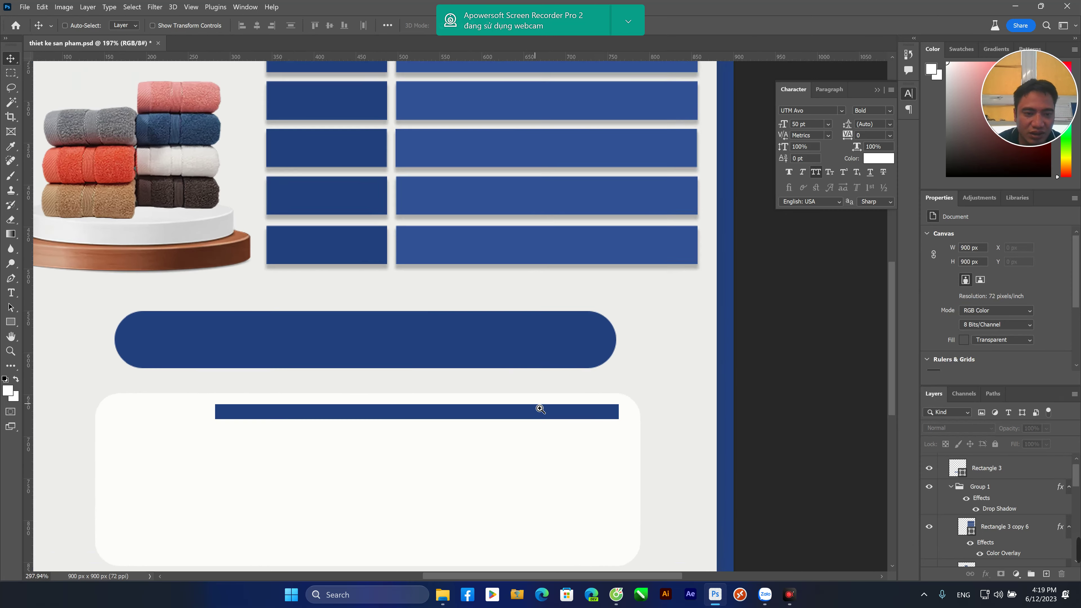
pyautogui.keyDown('ctrl'); pyautogui.click(539, 408); pyautogui.keyUp('ctrl')
pyautogui.moveTo(523, 477); pyautogui.dragTo(586, 321)
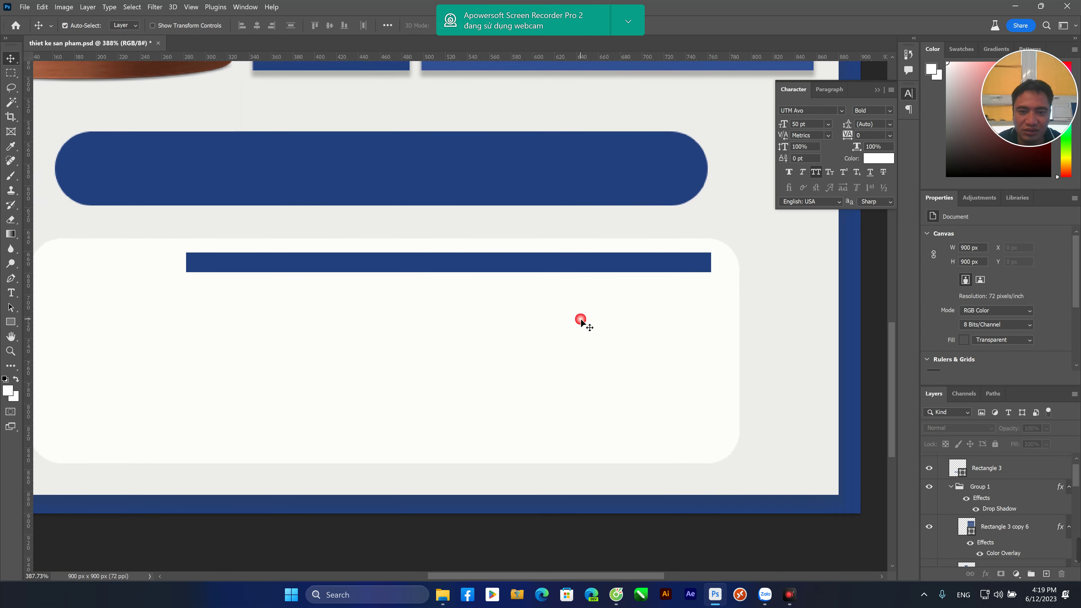
pyautogui.moveTo(538, 270); pyautogui.dragTo(533, 420)
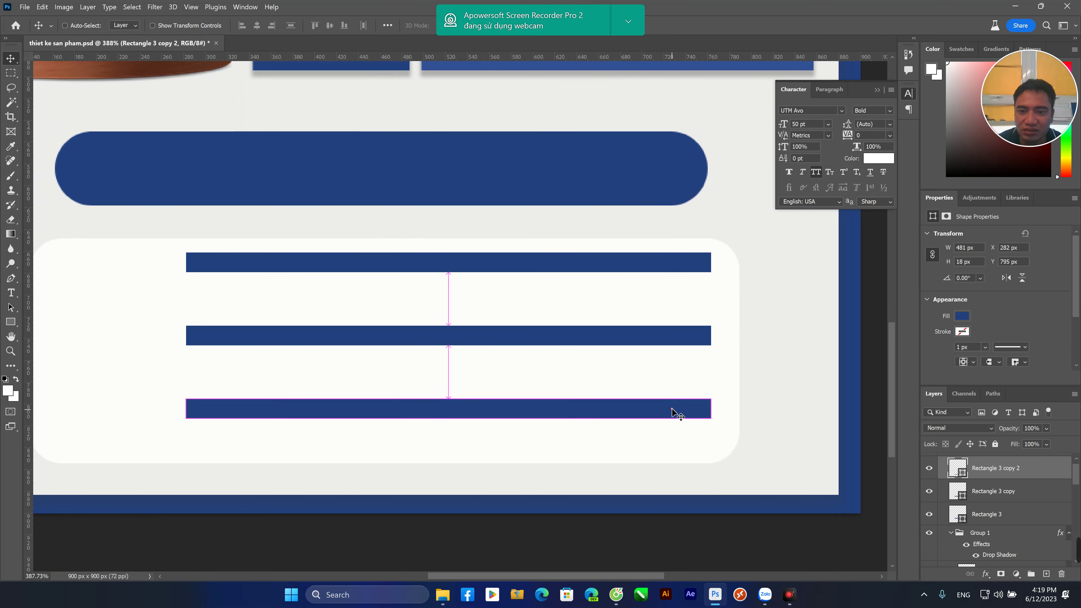
# Merge the three thin bar layers, Rectangle 3, Rectangle 3 copy and Rectangle 3 copy 2, into one shape layer
pyautogui.click(747, 361)
pyautogui.keyDown('shift'); pyautogui.click(1009, 499); pyautogui.keyUp('shift')
pyautogui.keyDown('shift'); pyautogui.click(1008, 517); pyautogui.keyUp('shift')
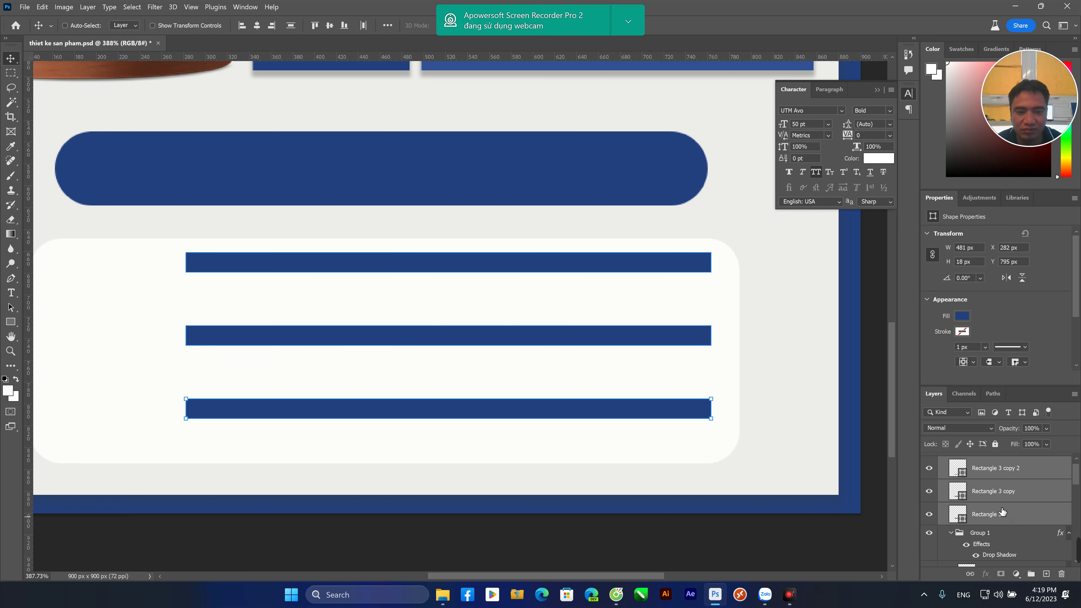
pyautogui.hotkey('ctrl', 'e')
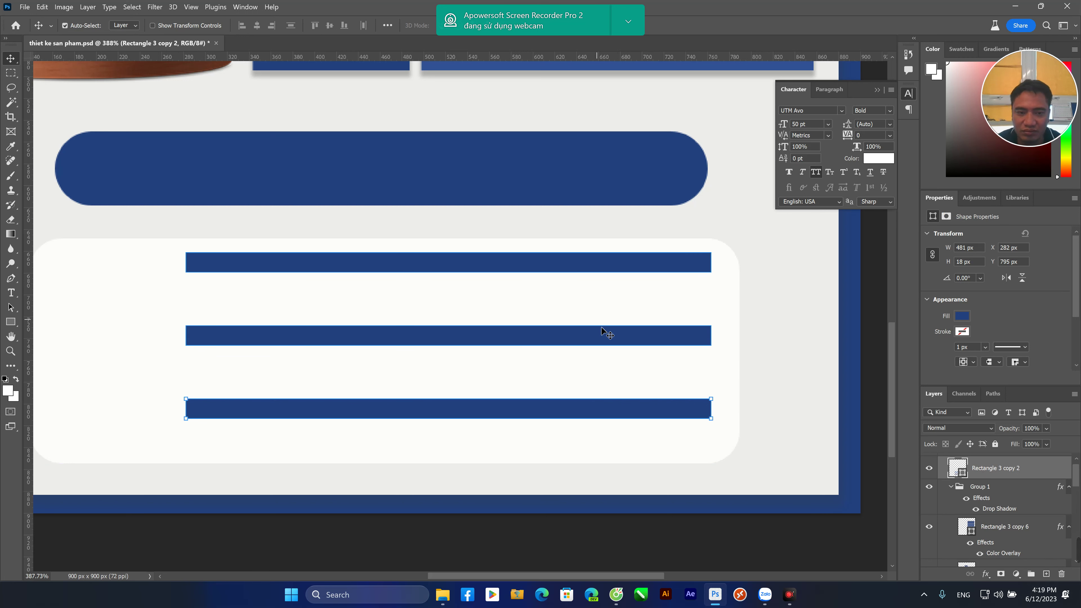
# Nudge the merged bars down and slightly right inside the white box, to X 284 px and Y 672 px
pyautogui.press('Down')
pyautogui.press('Down')
pyautogui.press('Down')
pyautogui.press('Down')
pyautogui.press('Down')
pyautogui.press('Down')
pyautogui.press('Down')
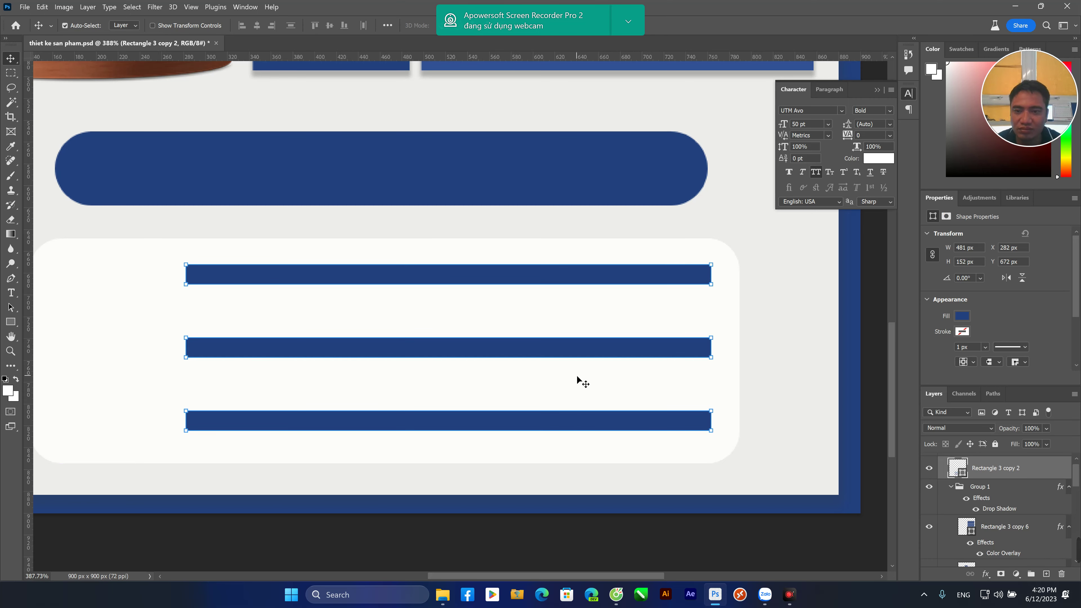
pyautogui.press('Right')
pyautogui.press('Right')
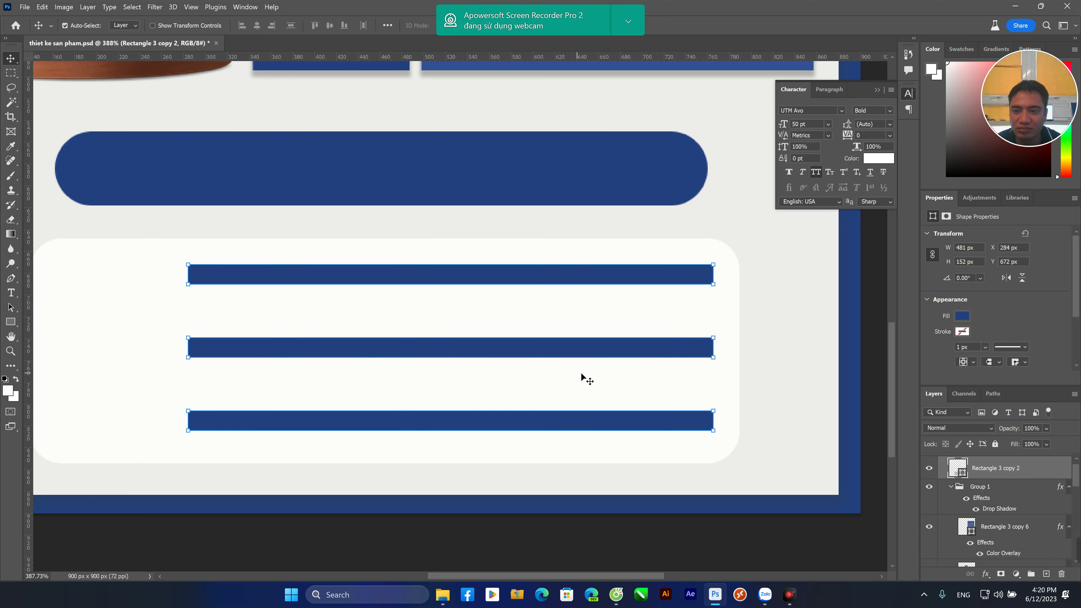
# Enable a linear Gradient Overlay on the merged bars, leaving Color Overlay off
pyautogui.rightClick(1022, 478)
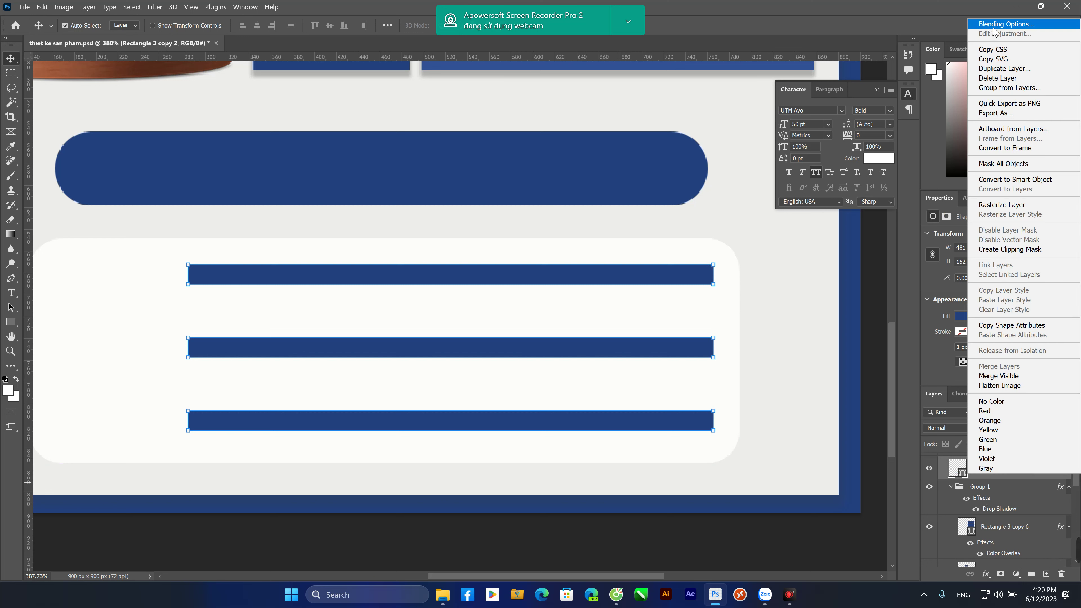
pyautogui.press('Escape')
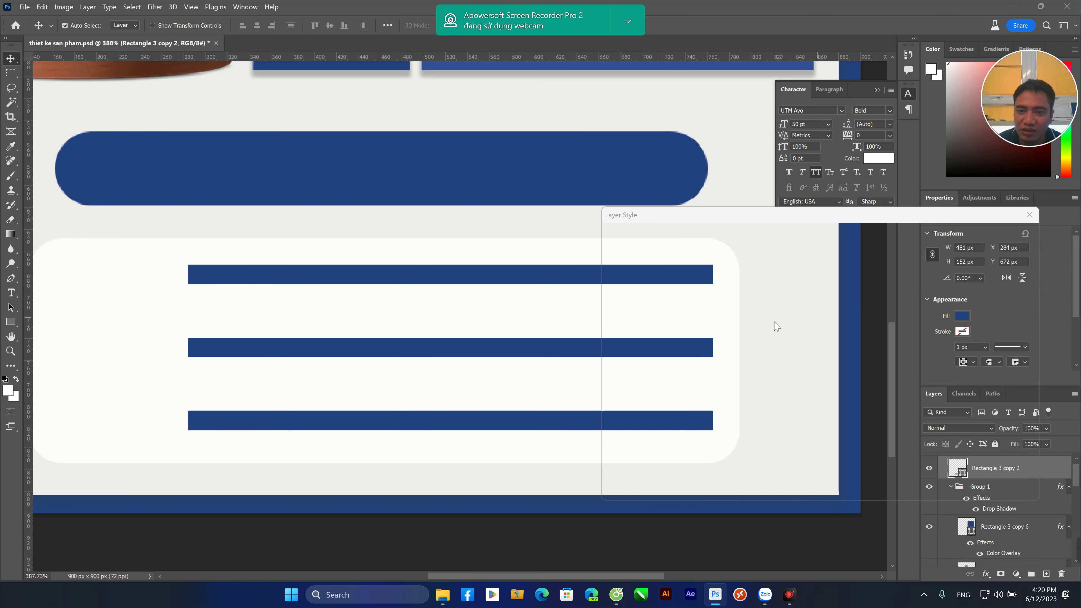
pyautogui.click(634, 385)
pyautogui.click(614, 384)
pyautogui.click(614, 398)
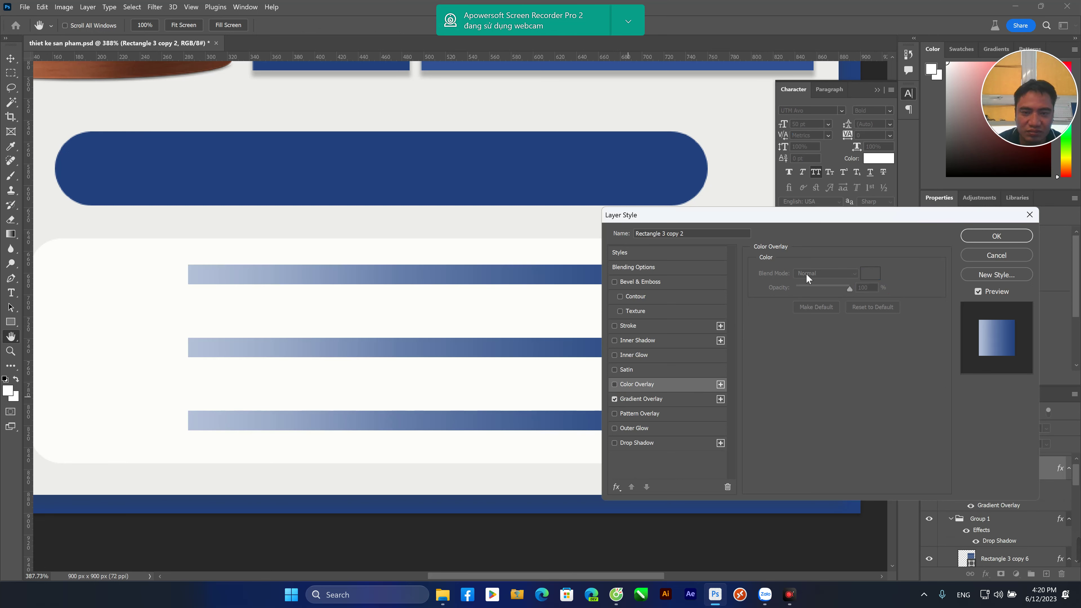
pyautogui.click(656, 401)
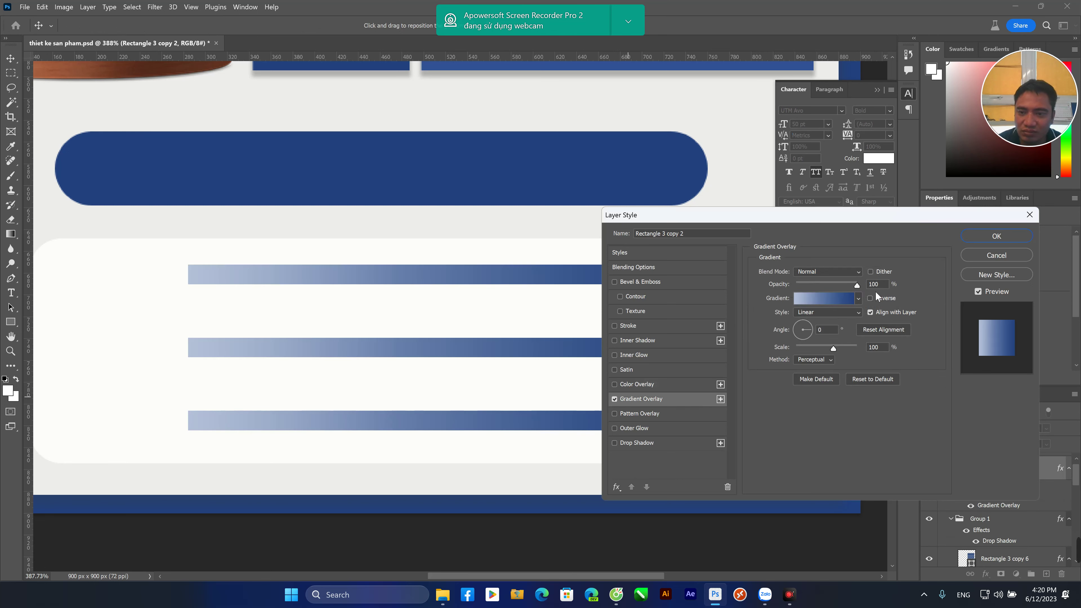
# Recolour the light stop of the bars' gradient overlay to the more saturated blue 92a9d7 and apply the layer style
pyautogui.click(799, 300)
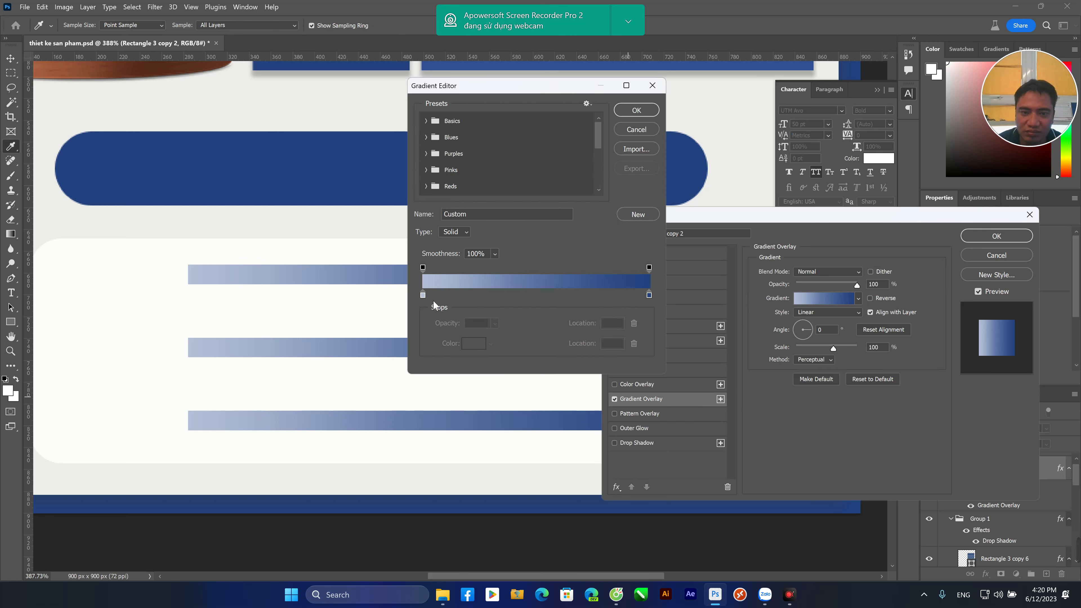
pyautogui.click(423, 295)
pyautogui.click(472, 343)
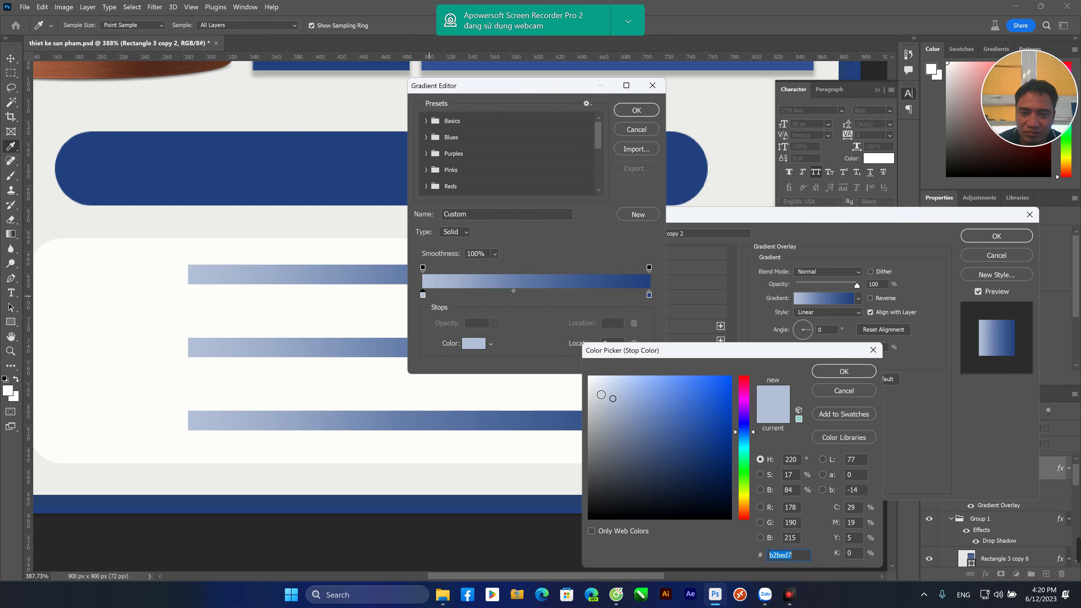
pyautogui.moveTo(614, 400); pyautogui.dragTo(639, 401)
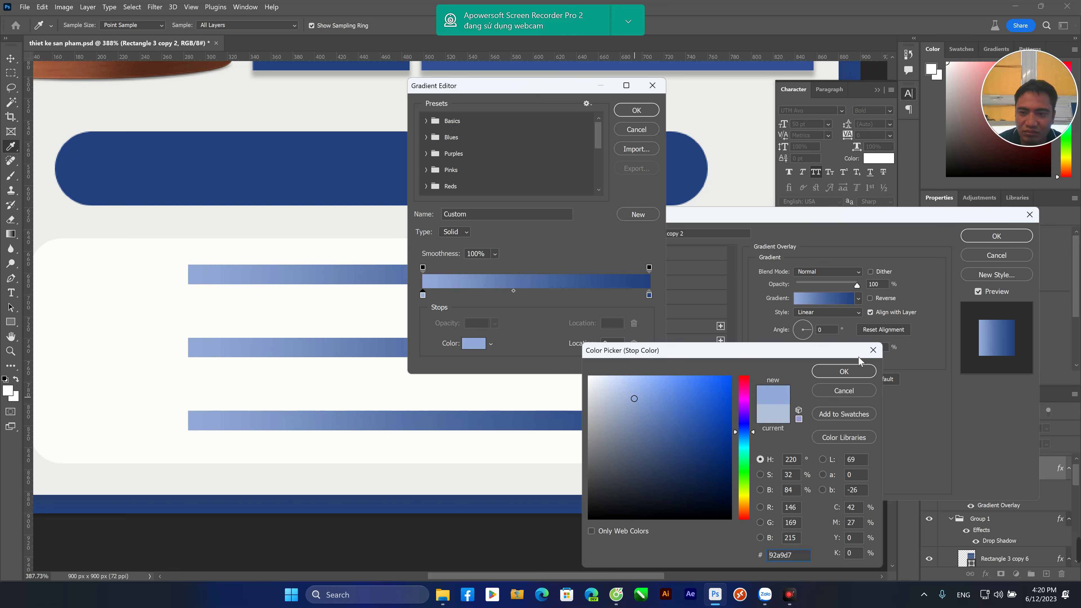
pyautogui.click(851, 373)
pyautogui.click(636, 110)
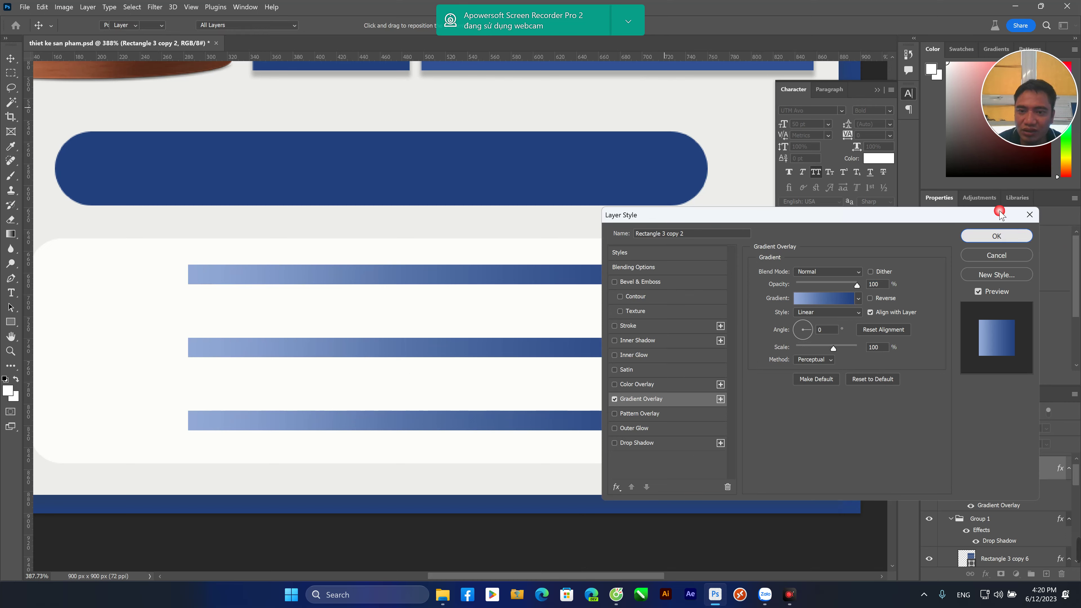
pyautogui.click(996, 236)
# Draw a small triangle shape about 12 × 19 px in the empty area beside the lower title bar
pyautogui.hotkey('ctrl', '-')
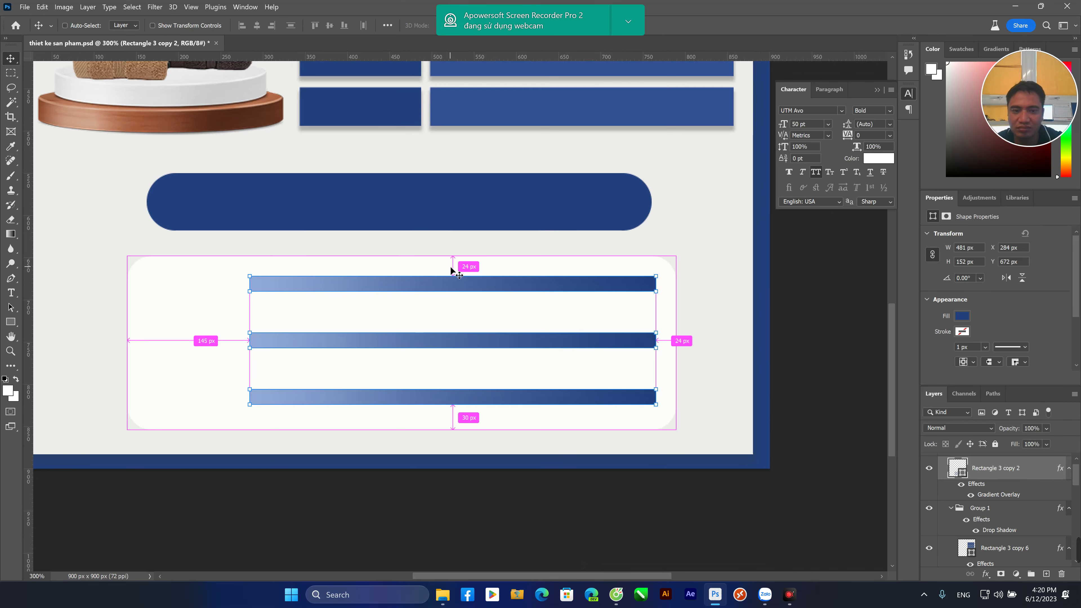
pyautogui.hotkey('ctrl', '-')
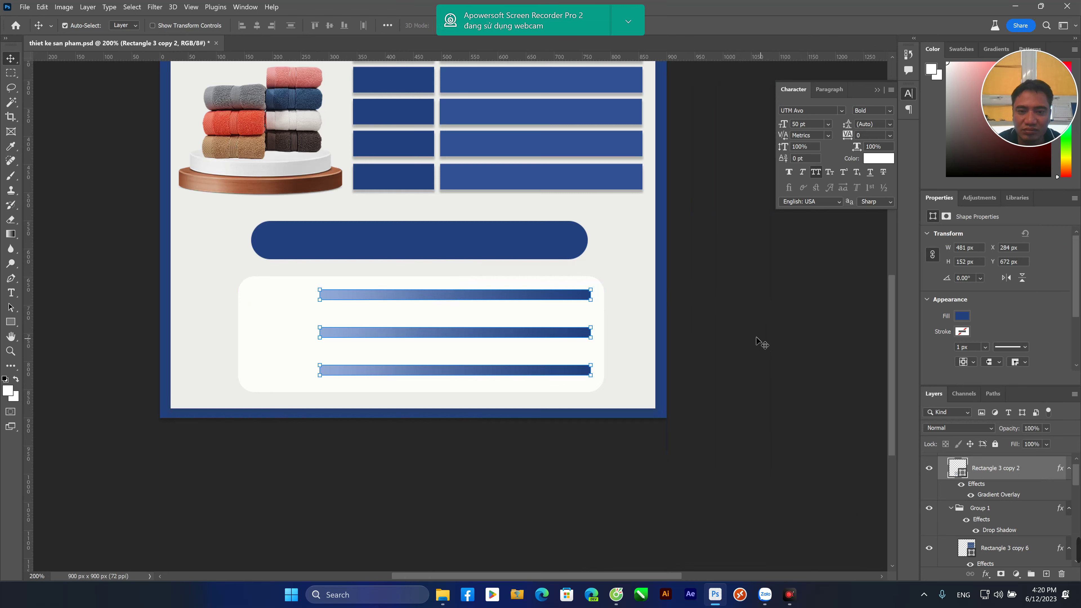
pyautogui.click(122, 212)
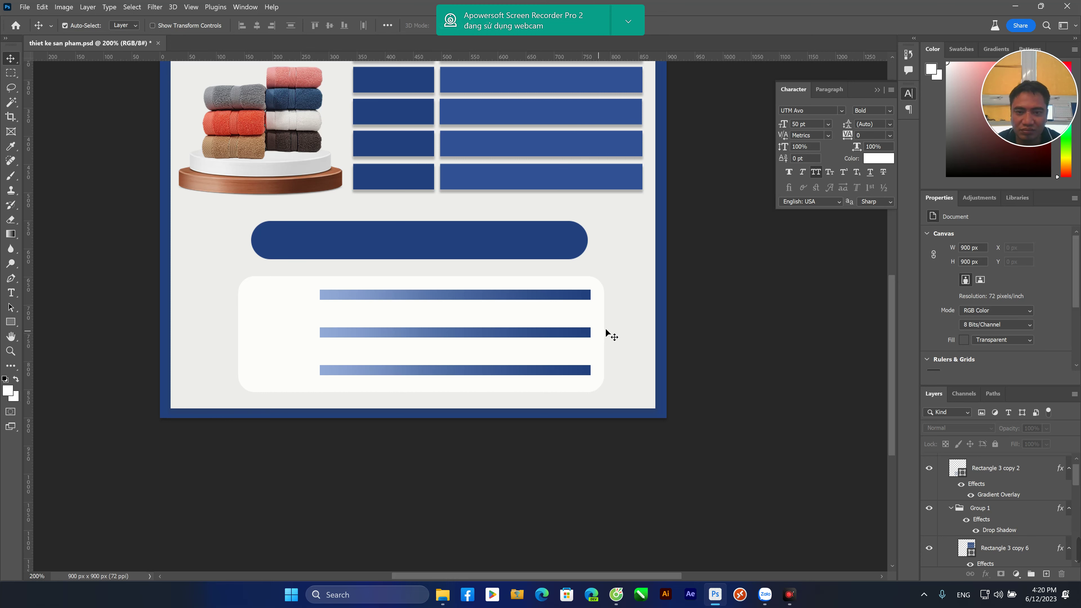
pyautogui.press('ctrl')
pyautogui.moveTo(641, 327); pyautogui.dragTo(639, 326)
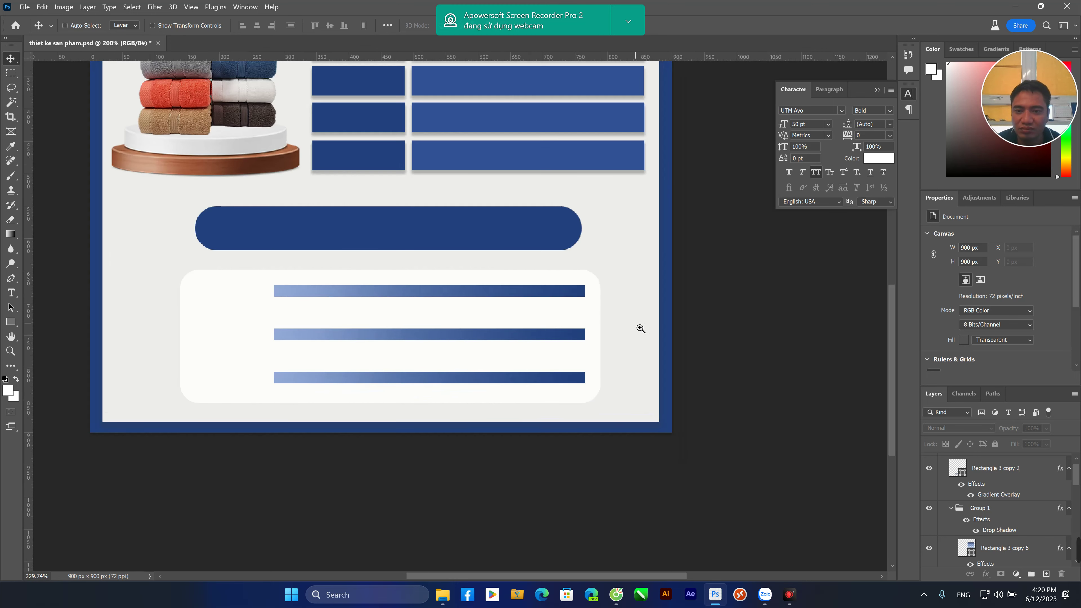
pyautogui.click(10, 322)
pyautogui.rightClick(23, 324)
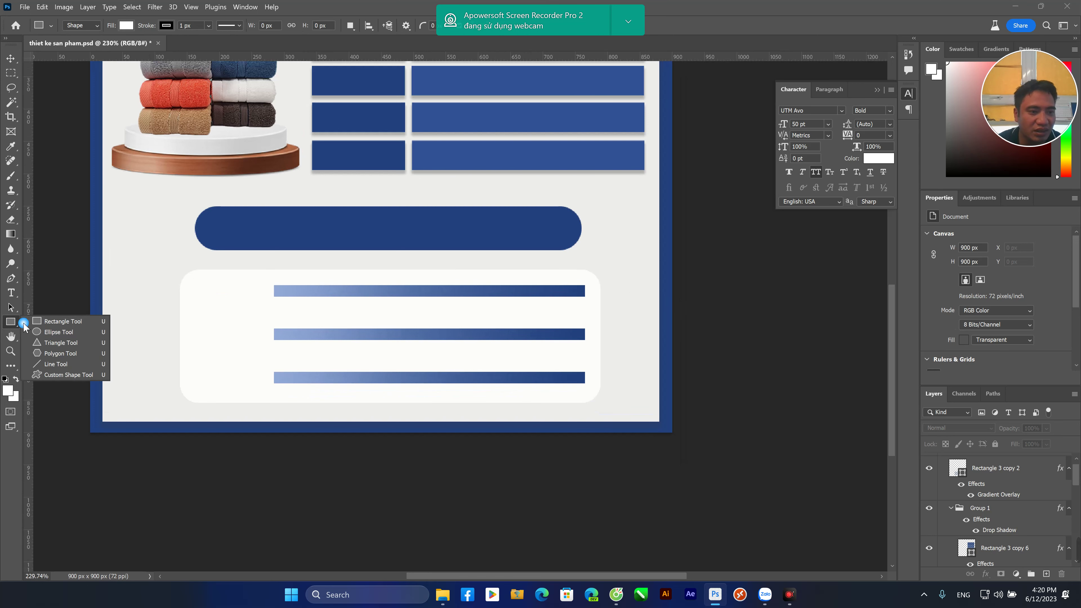
pyautogui.click(37, 343)
pyautogui.moveTo(619, 243)
pyautogui.mouseDown()
pyautogui.moveTo(638, 271)
pyautogui.moveTo(632, 259)
pyautogui.mouseUp()
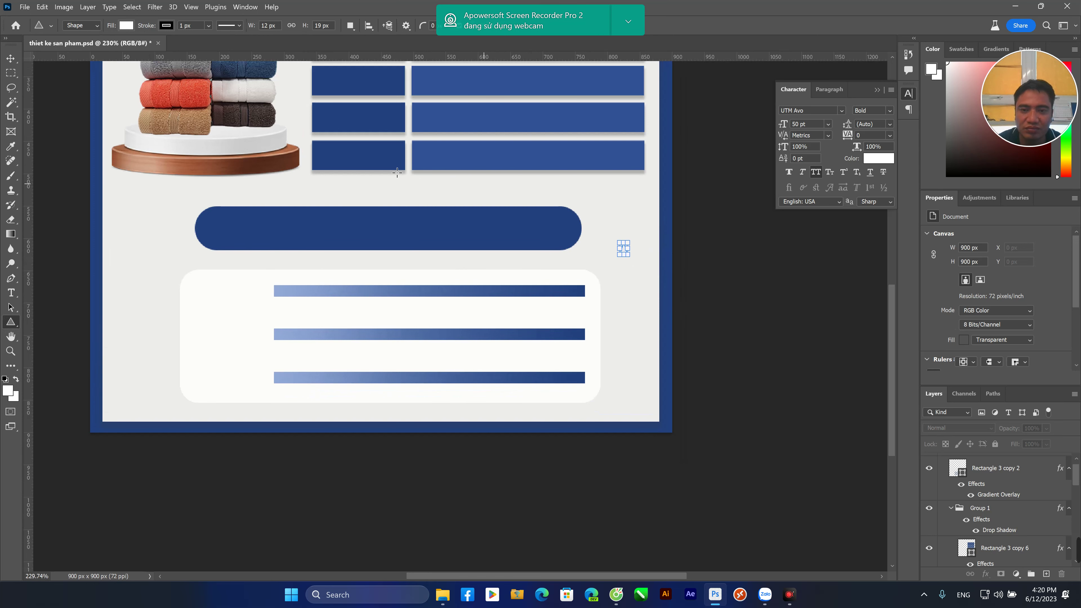
pyautogui.press('v')
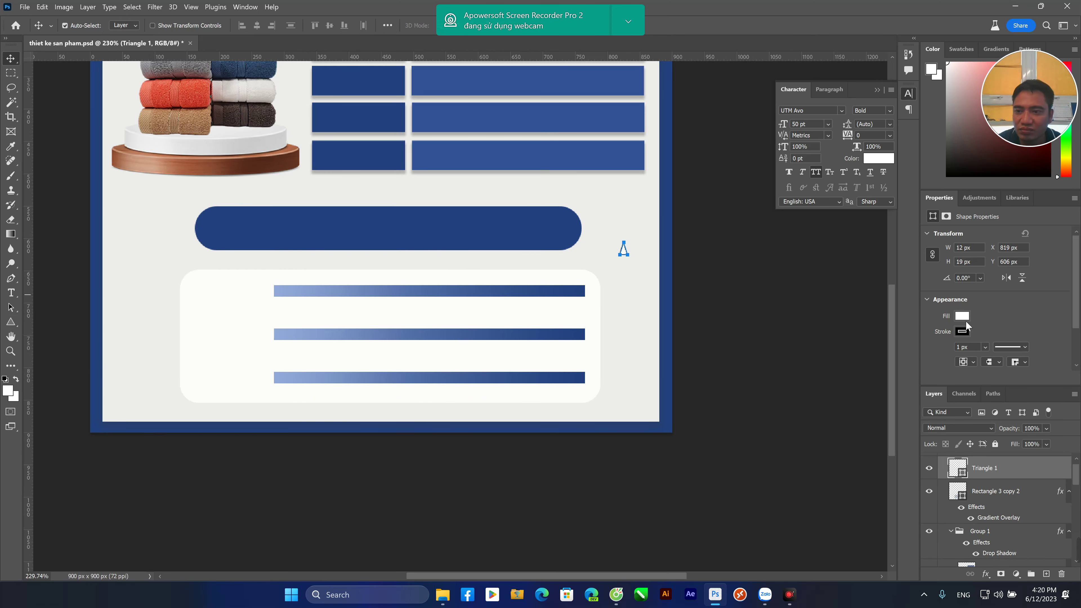
# Give the triangle a dark blue fill and remove its stroke
pyautogui.click(962, 331)
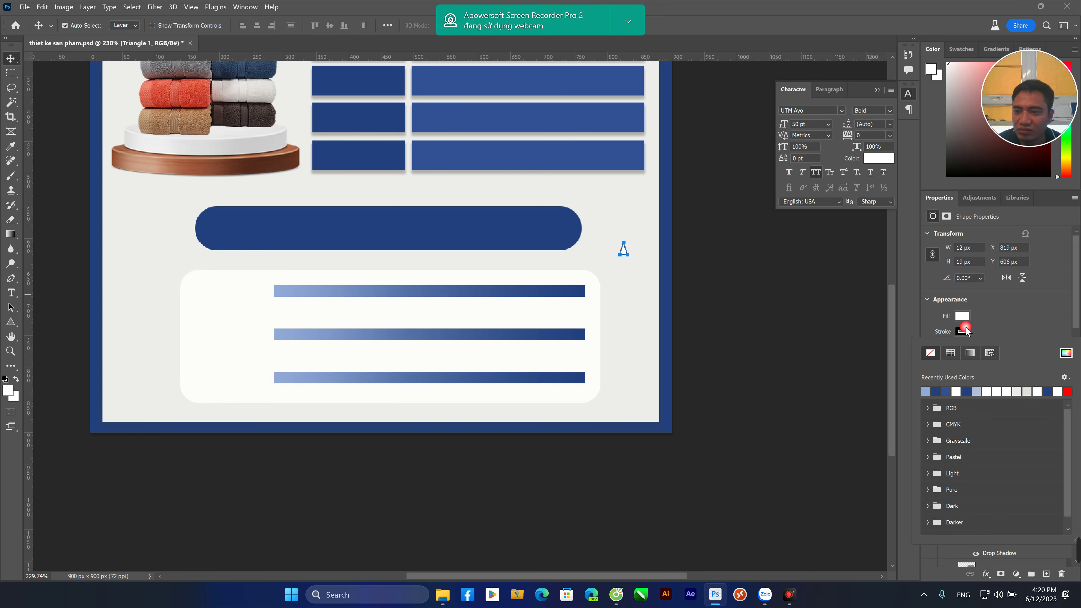
pyautogui.click(962, 315)
pyautogui.click(962, 316)
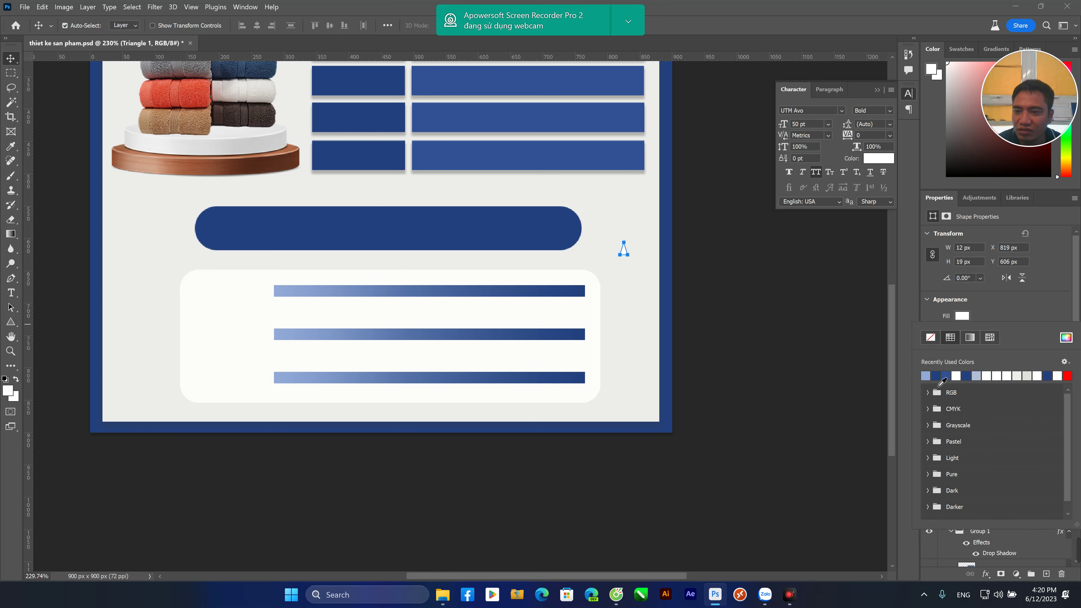
pyautogui.click(939, 376)
pyautogui.click(11, 58)
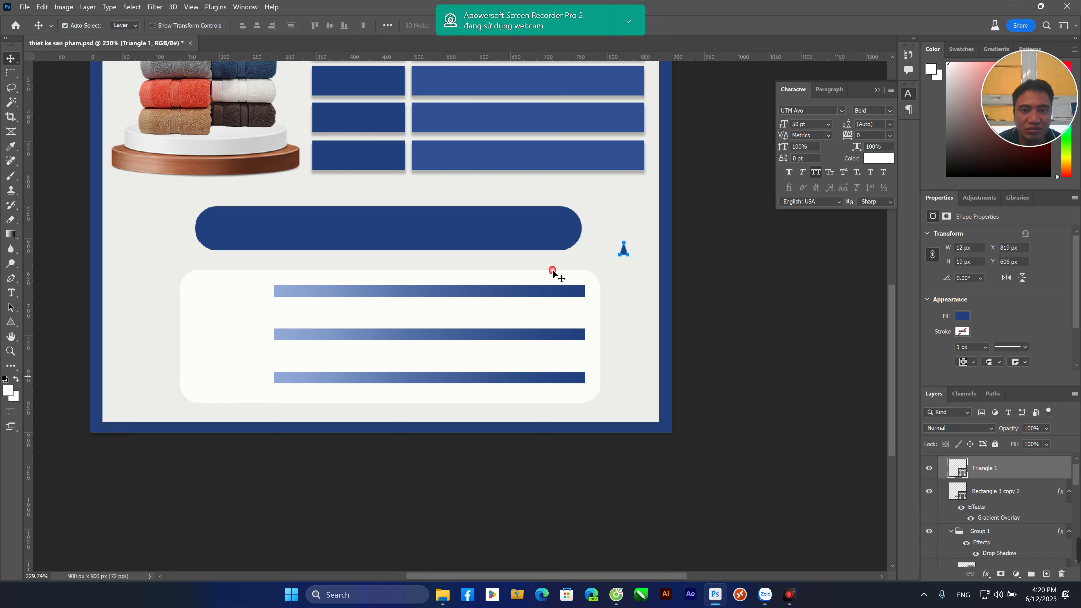
# Rotate the small triangle by 180° so that it points downward
pyautogui.rightClick(623, 251)
pyautogui.click(772, 318)
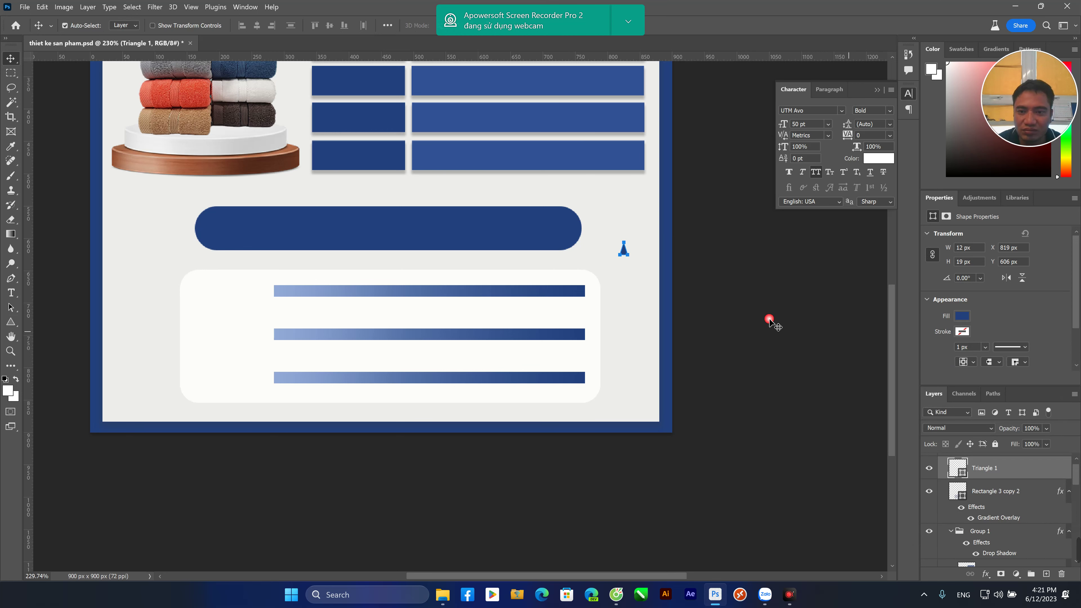
pyautogui.hotkey('ctrl', 't')
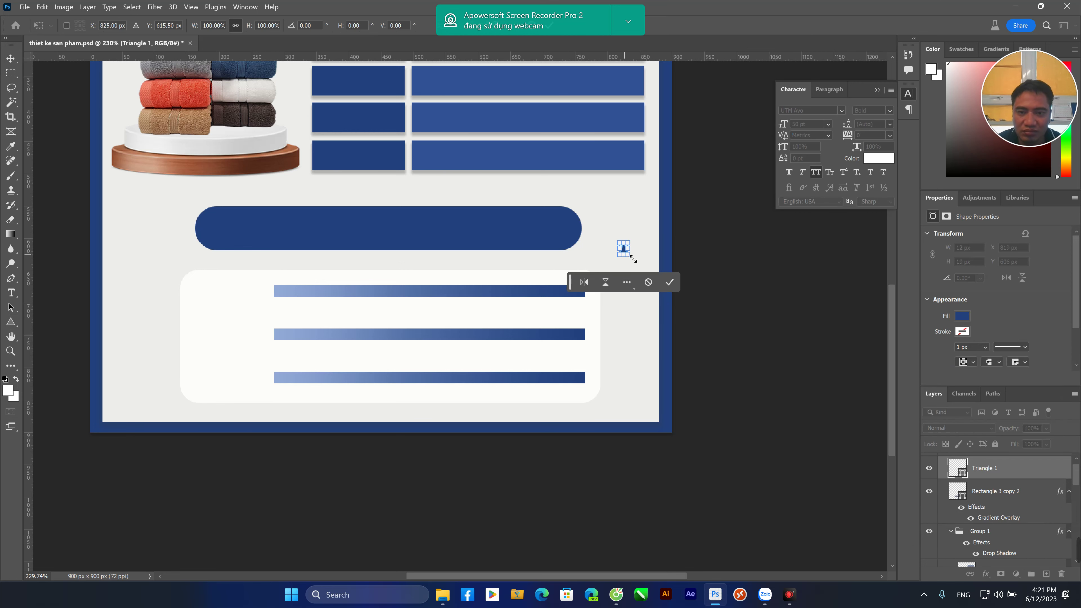
pyautogui.moveTo(625, 236); pyautogui.dragTo(656, 260)
pyautogui.rightClick(638, 316)
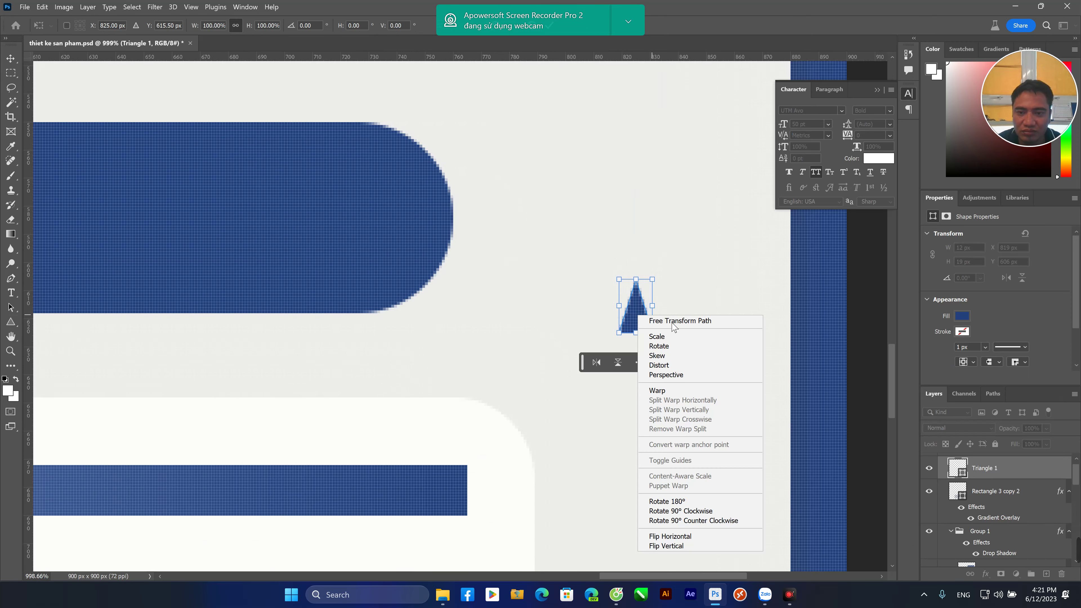
pyautogui.click(672, 501)
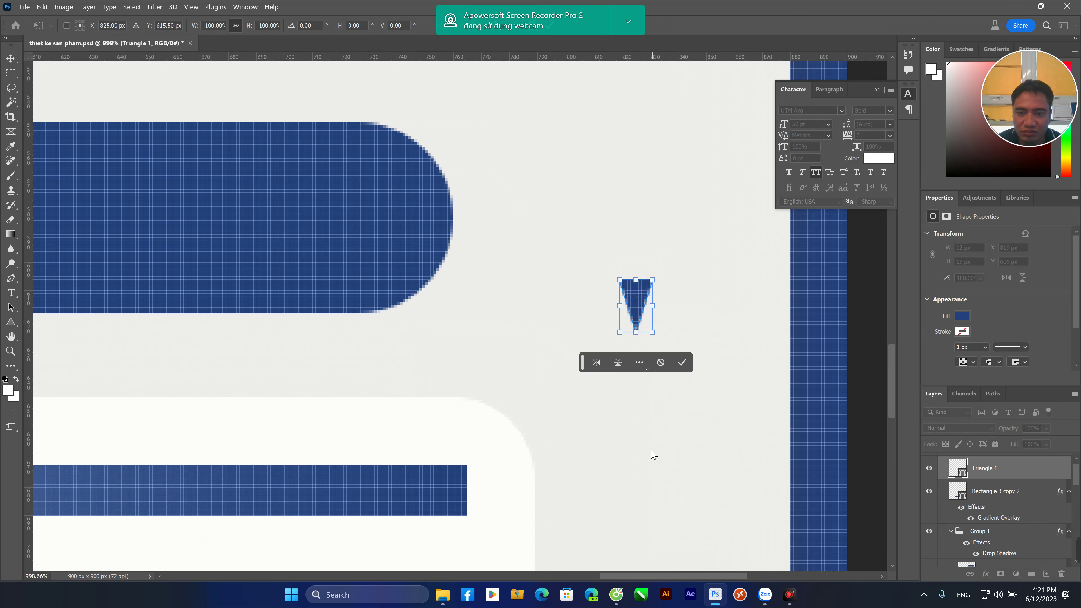
pyautogui.hotkey('ctrl', '-')
pyautogui.hotkey('ctrl', '-')
pyautogui.hotkey('ctrl', '-')
pyautogui.hotkey('ctrl', '-')
pyautogui.hotkey('ctrl', '-')
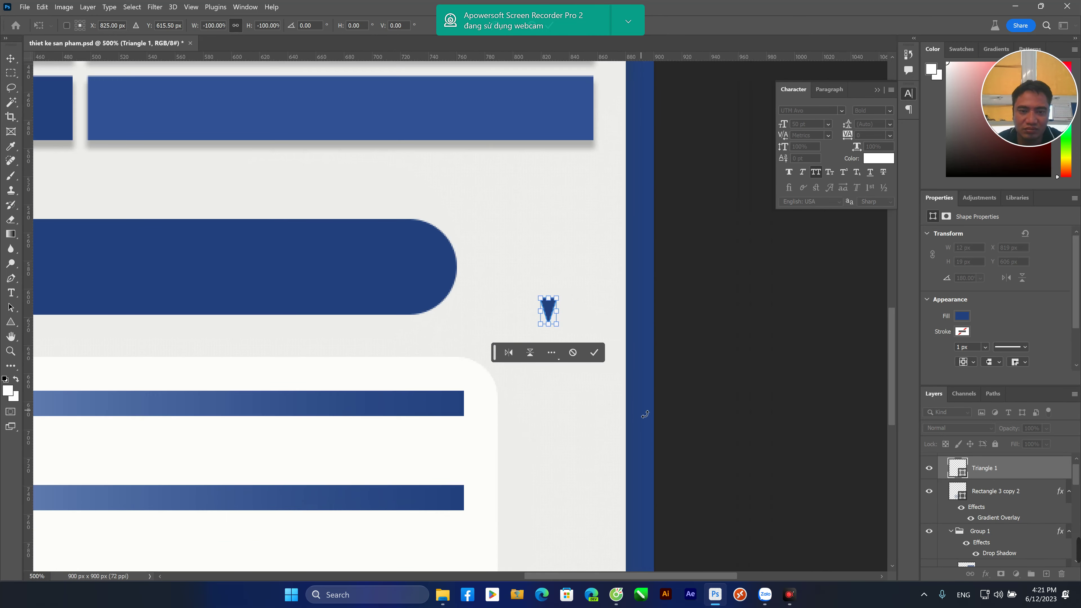
pyautogui.press('Return')
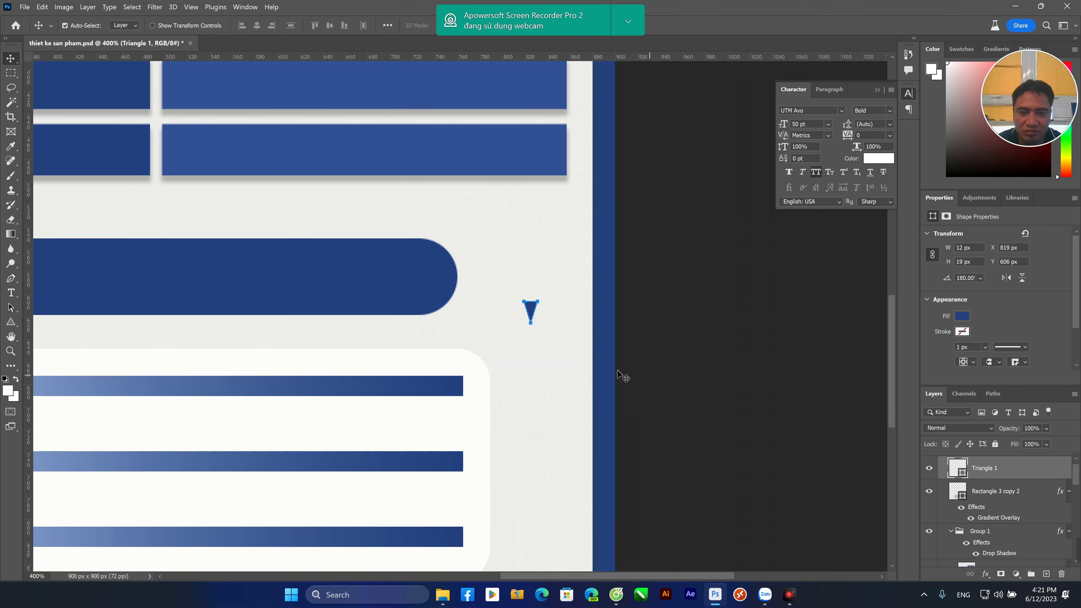
# Shrink the triangle to about 10 × 16 px and place it above the dark end of the top gradient bar, at X 730 px
pyautogui.moveTo(554, 383); pyautogui.dragTo(716, 320)
pyautogui.moveTo(754, 265); pyautogui.dragTo(669, 304)
pyautogui.hotkey('ctrl', 't')
pyautogui.press('Return')
pyautogui.press('Down')
pyautogui.press('Down')
pyautogui.press('Left')
pyautogui.press('Left')
pyautogui.press('Left')
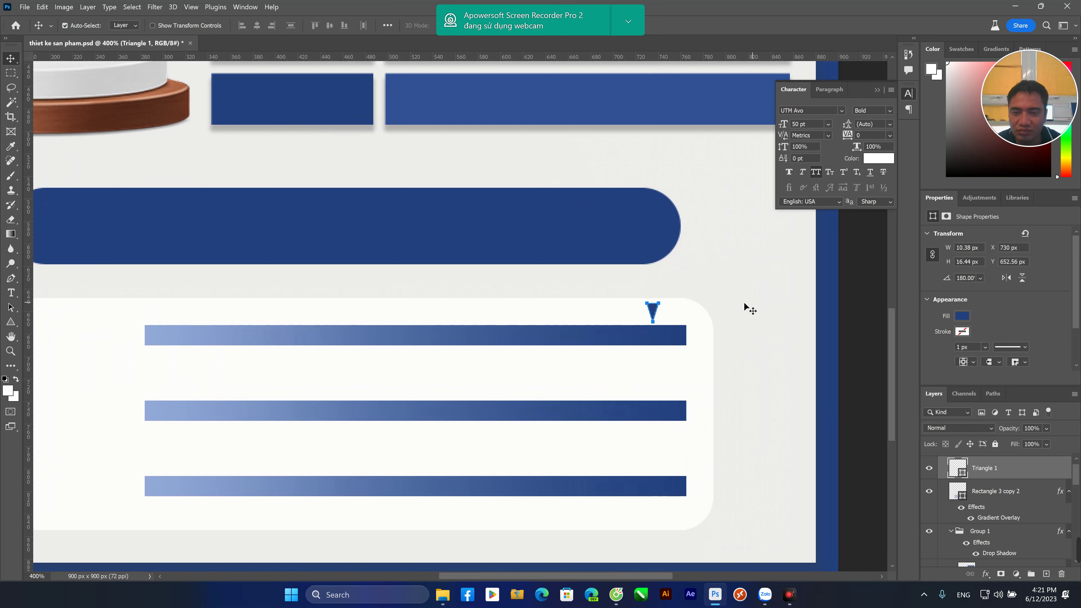
# Duplicate the triangle marker twice, placing one copy above the middle gradient bar and one above the lowest
pyautogui.moveTo(653, 314); pyautogui.dragTo(634, 467)
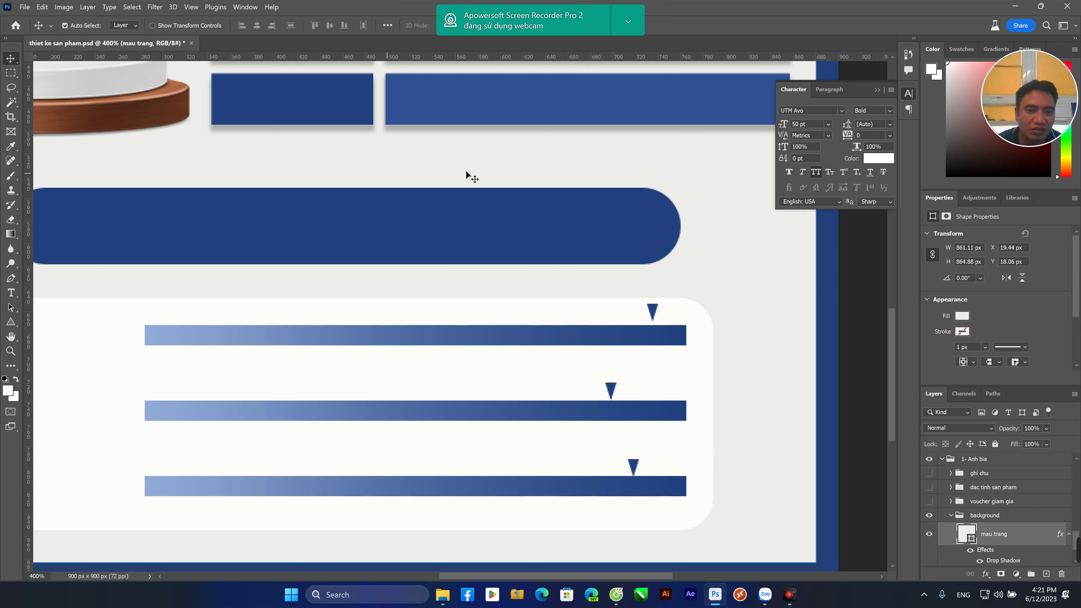
pyautogui.scroll(3, 468, 264)
pyautogui.scroll(-3, 462, 289)
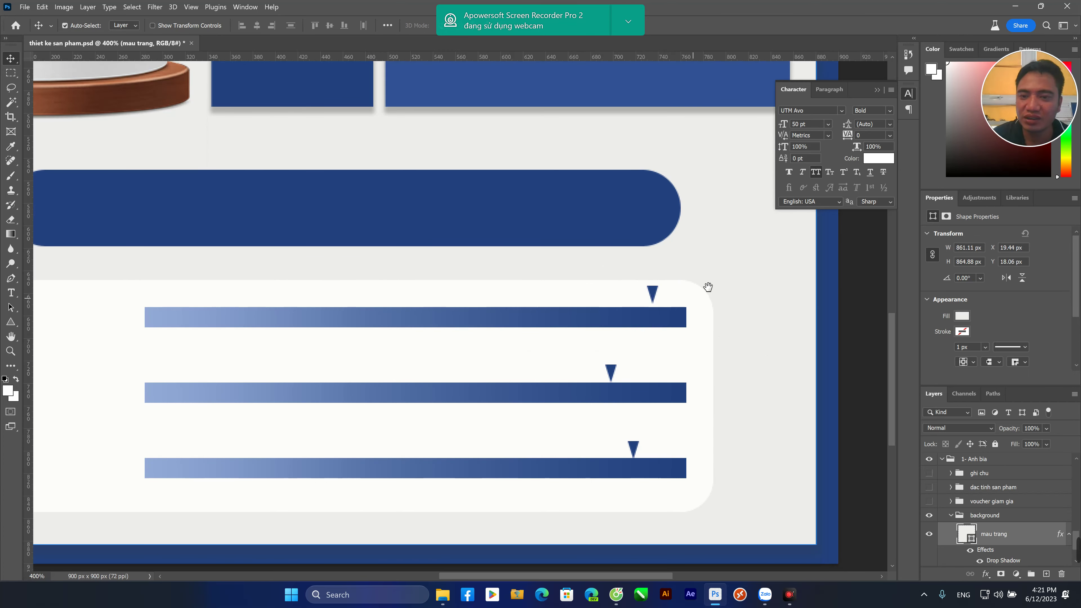
pyautogui.scroll(10, 719, 362)
pyautogui.scroll(3, 586, 251)
pyautogui.hscroll(-3, 586, 250)
pyautogui.hscroll(1, 721, 290)
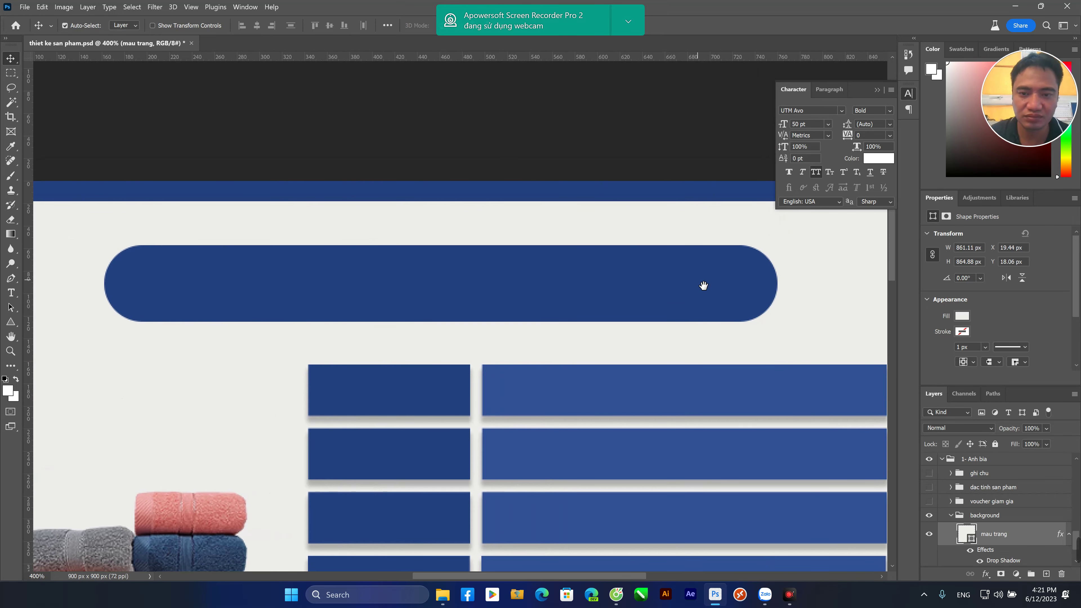
pyautogui.hotkey('ctrl', '-')
pyautogui.hotkey('ctrl', '-')
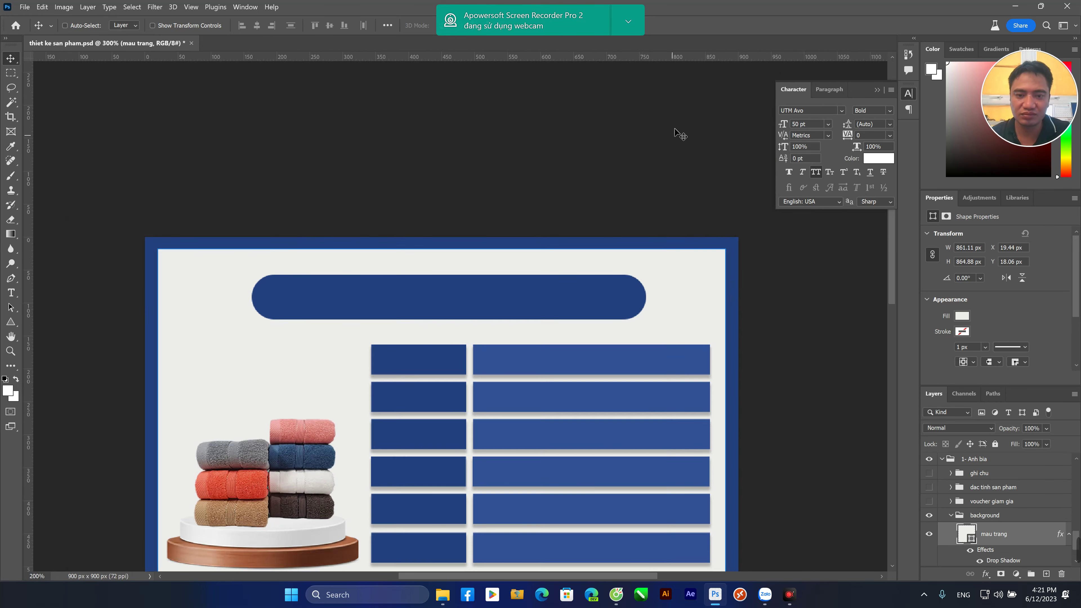
pyautogui.hotkey('ctrl', '-')
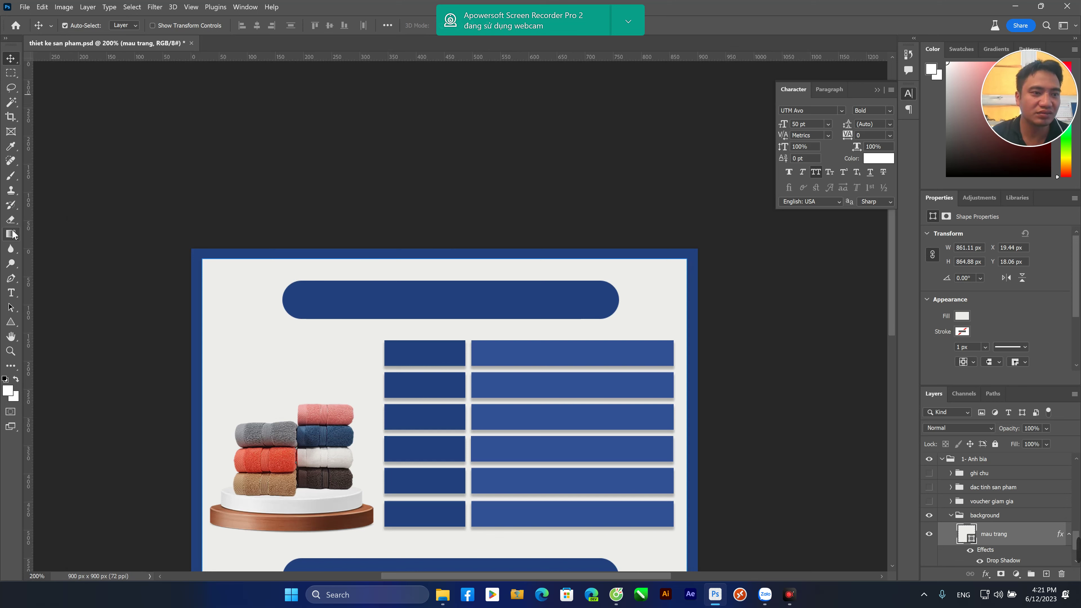
pyautogui.click(11, 292)
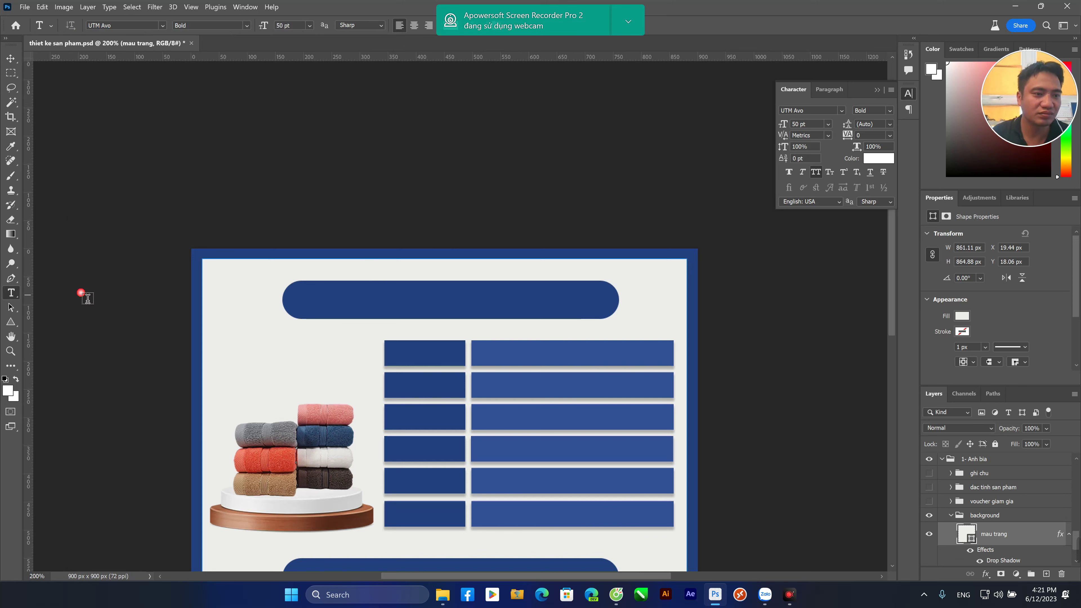
pyautogui.click(338, 302)
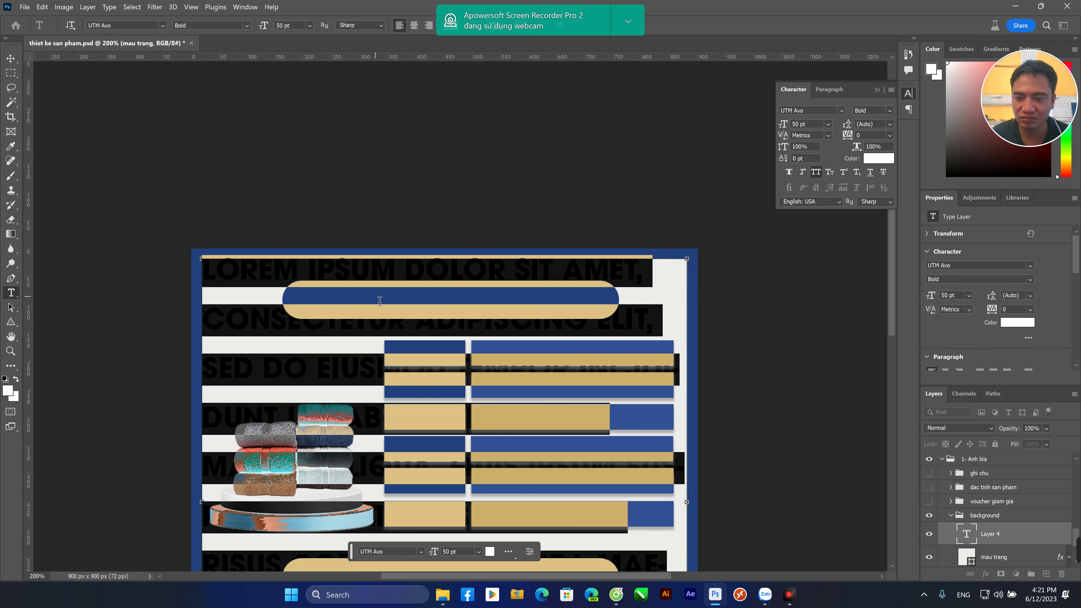
pyautogui.click(9, 58)
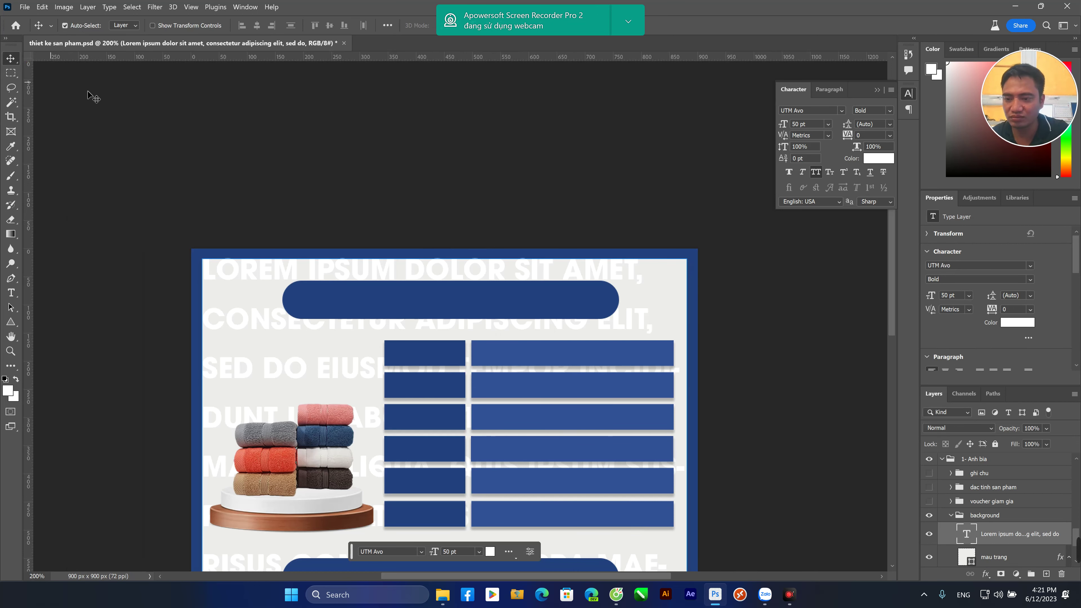
pyautogui.press('Delete')
# Add the heading text "THÔNG SỐ SẢN PHẨM" in UTM Avo Bold 50 pt just below the upper title bar, inside the thong so san pham group
pyautogui.scroll(-5, 1002, 489)
pyautogui.scroll(5, 1002, 465)
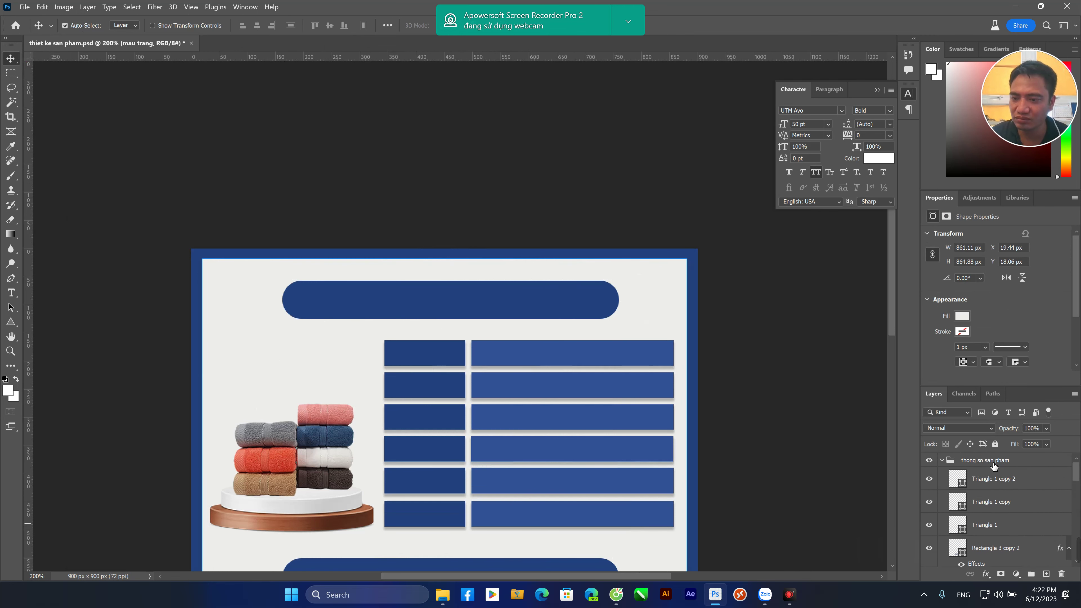
pyautogui.click(992, 464)
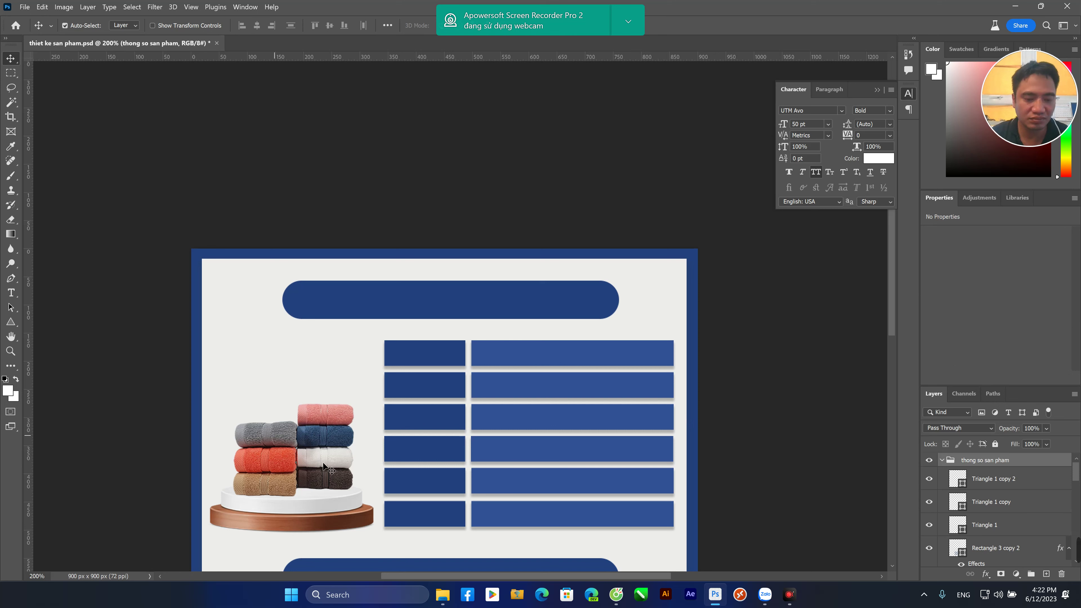
pyautogui.press('t')
pyautogui.click(336, 342)
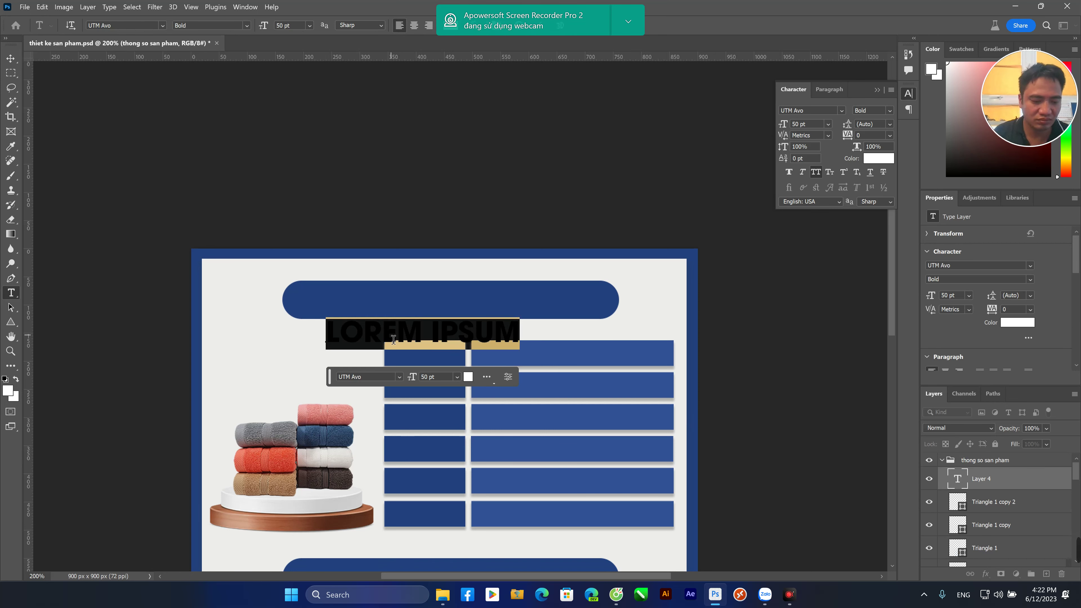
pyautogui.write('THÔNG ')
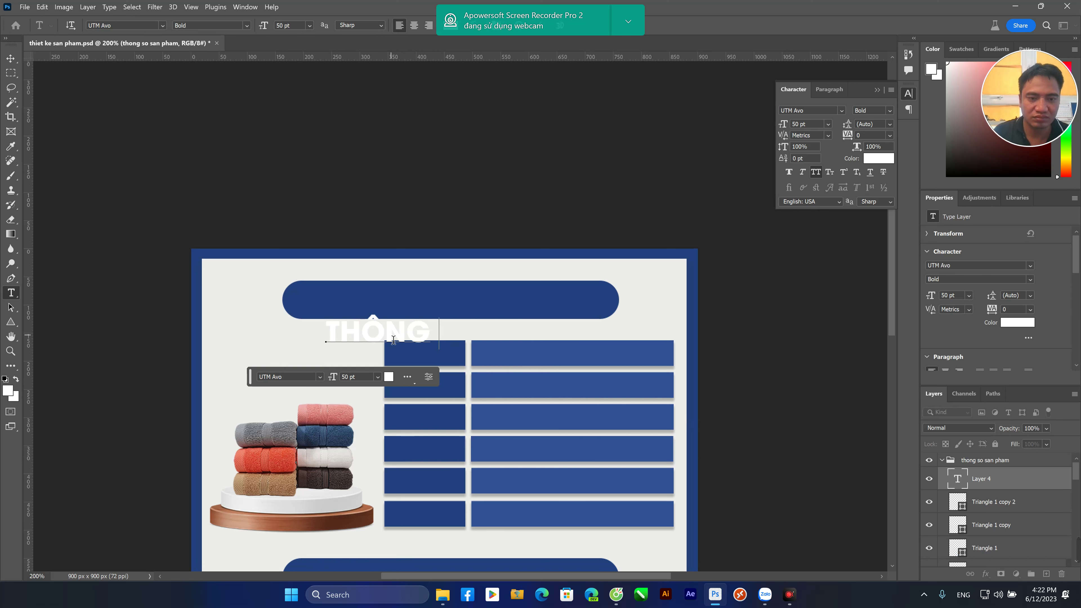
pyautogui.write('SỐ SẢN')
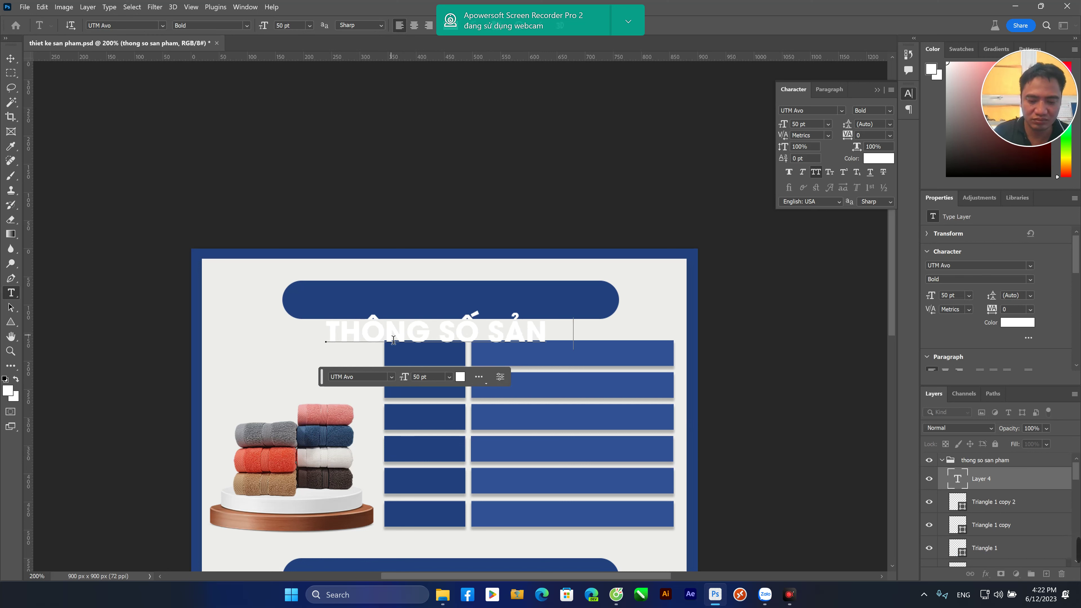
pyautogui.write(' PHẨM')
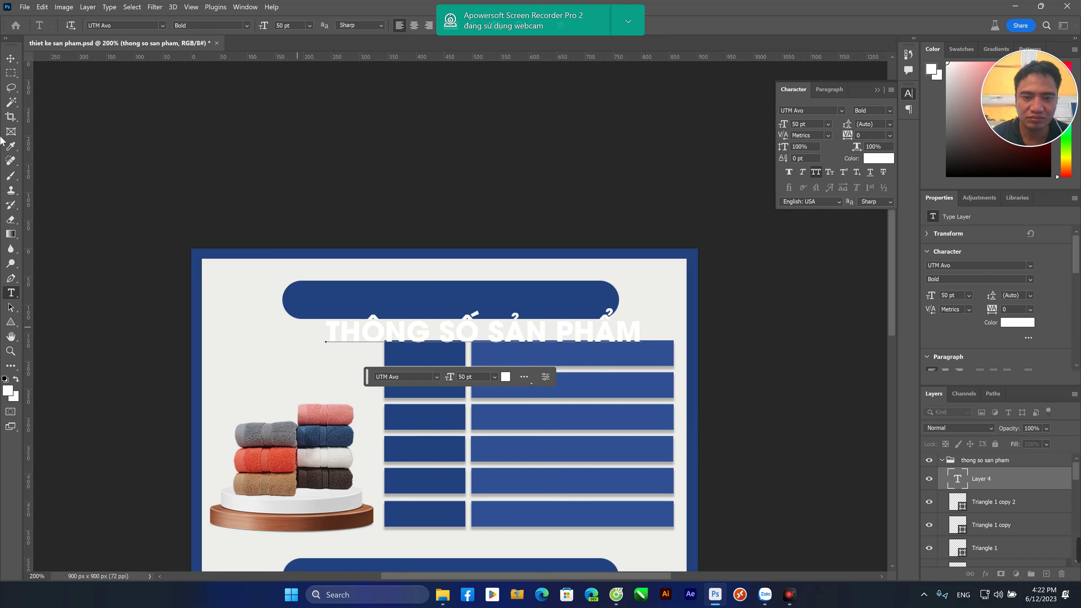
# Scale the "THÔNG SỐ SẢN PHẨM" heading down to about 31.7 pt and place it inside the upper title bar
pyautogui.click(10, 58)
pyautogui.hotkey('ctrl', 't')
pyautogui.moveTo(649, 352); pyautogui.dragTo(526, 307)
pyautogui.press('Return')
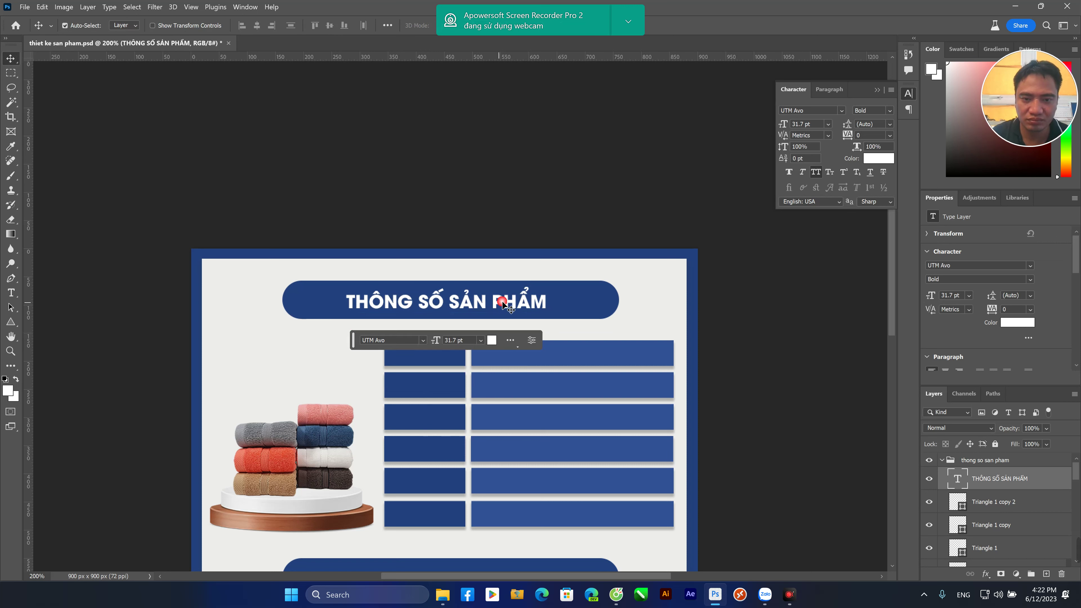
pyautogui.doubleClick(503, 303)
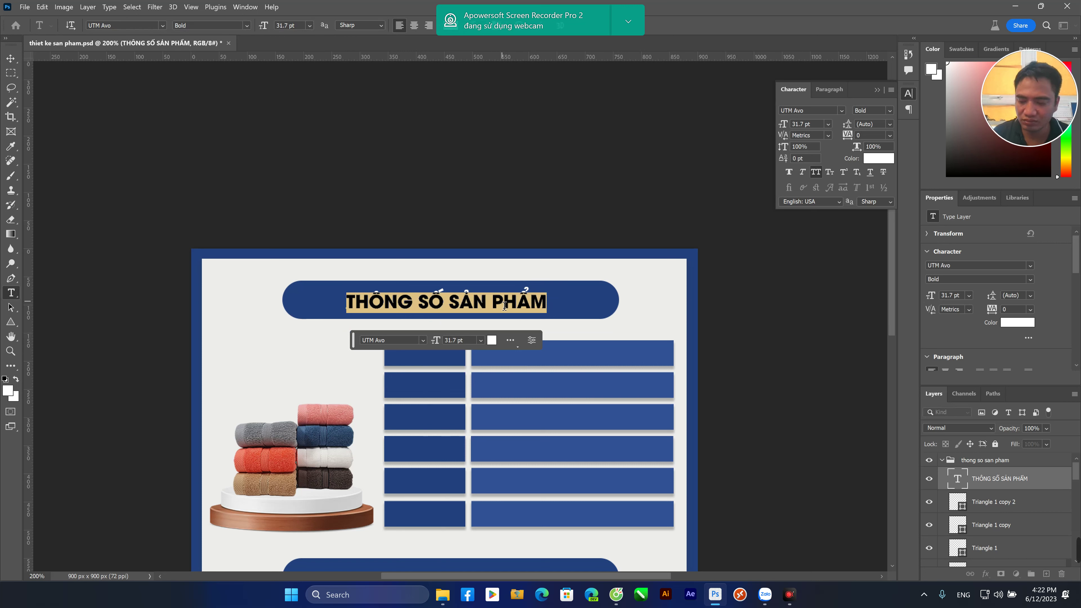
pyautogui.write('25')
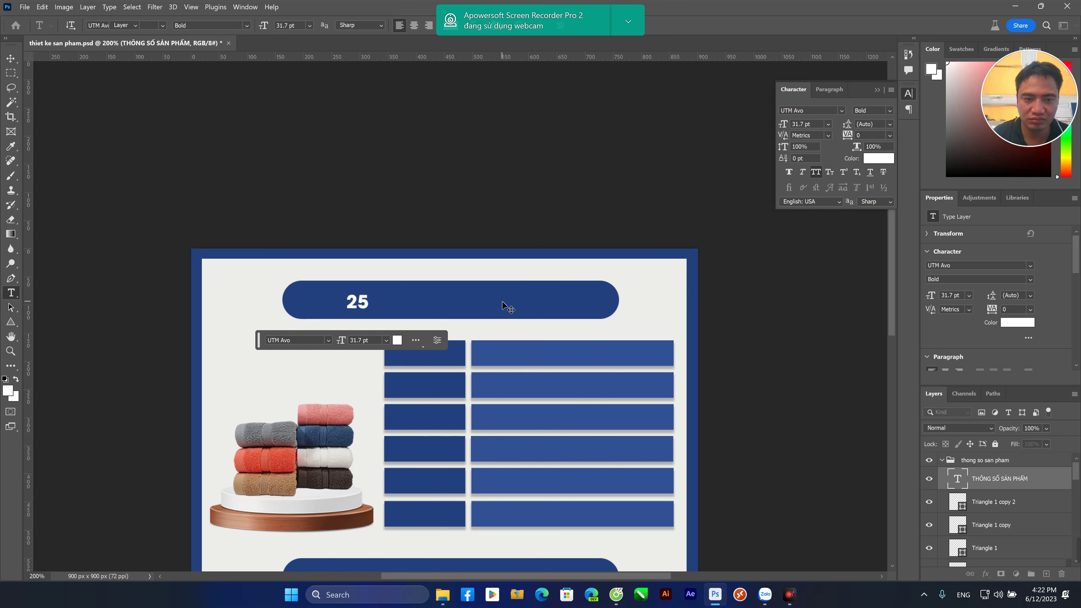
pyautogui.hotkey('ctrl', 'Return')
pyautogui.hotkey('ctrl', 'z')
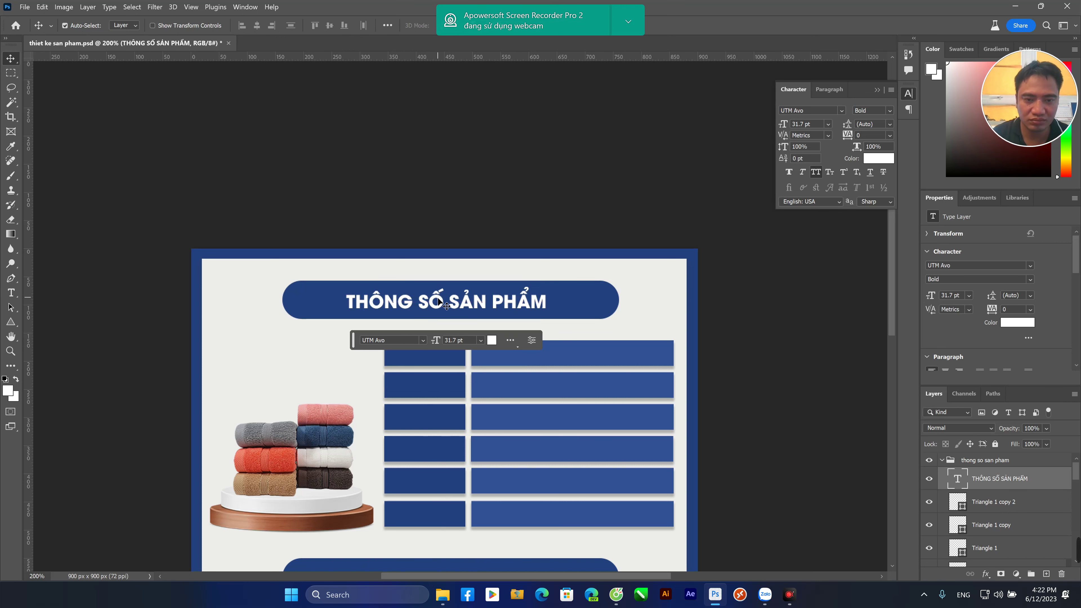
# Set the upper heading's font size to 35 pt and nudge it slightly left within the title bar
pyautogui.doubleClick(437, 307)
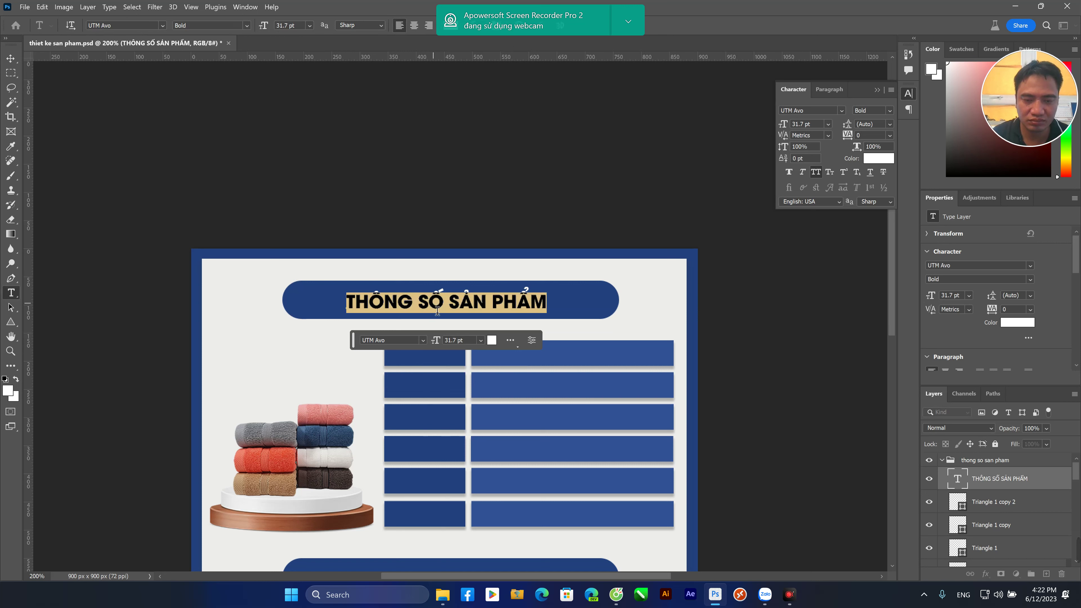
pyautogui.write('35')
pyautogui.press('Return')
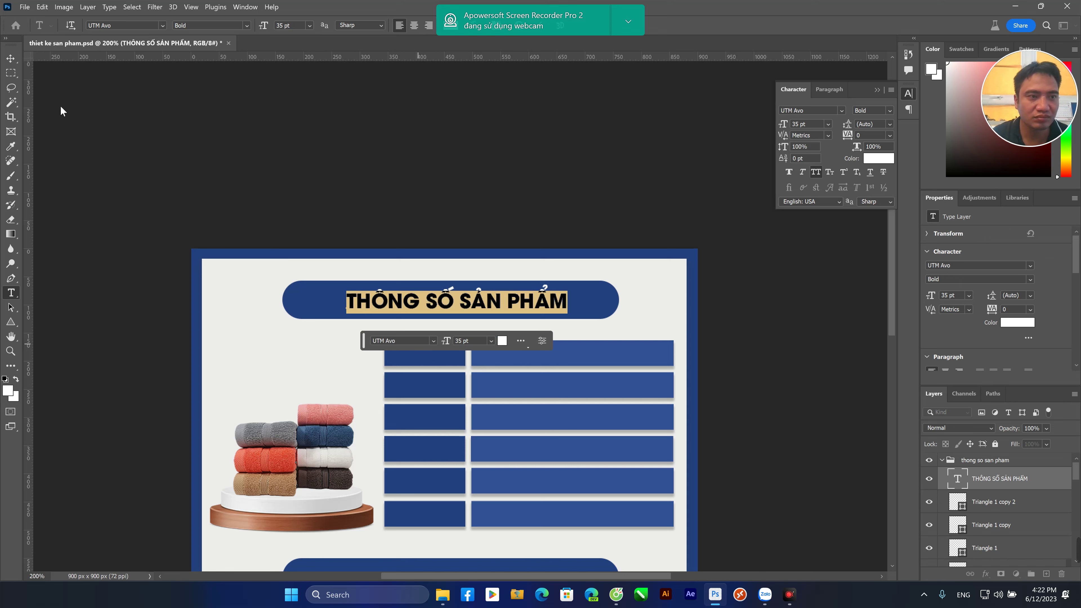
pyautogui.click(10, 59)
pyautogui.click(762, 319)
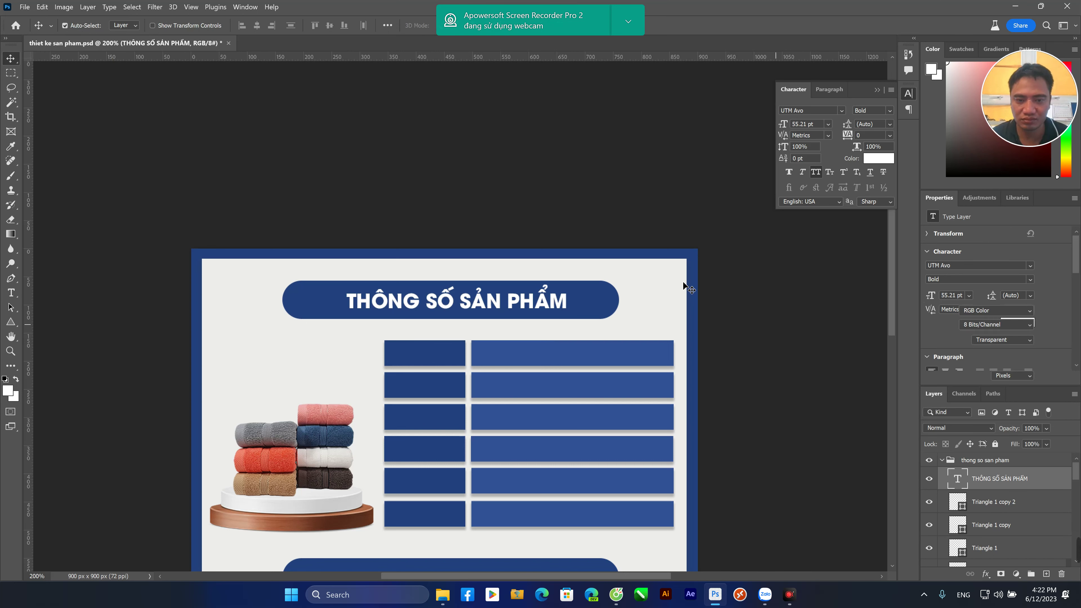
pyautogui.click(485, 305)
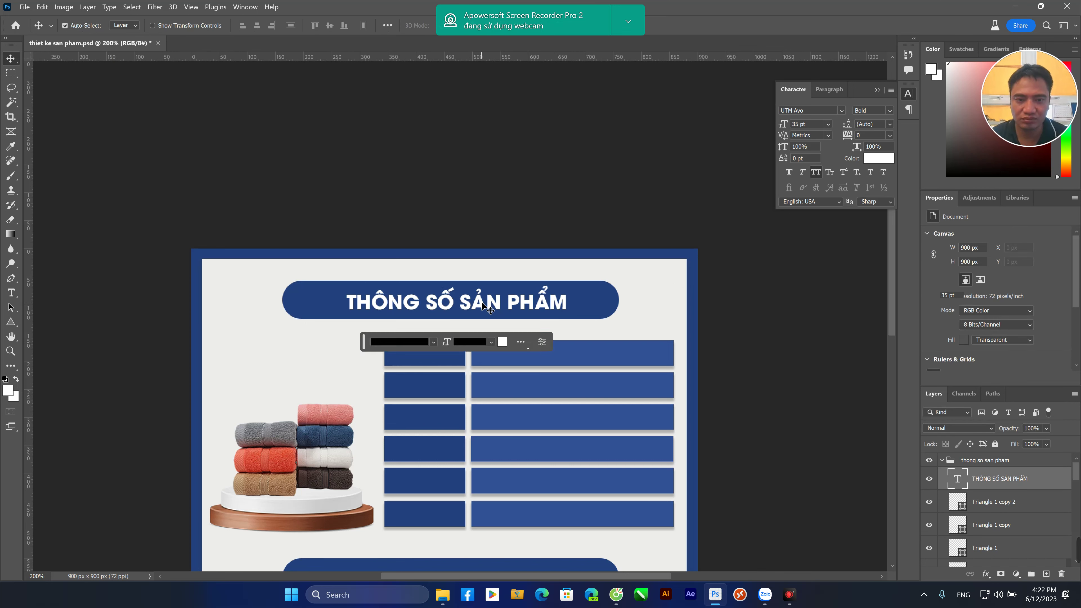
pyautogui.press('Left')
pyautogui.press('Left')
pyautogui.press('Left')
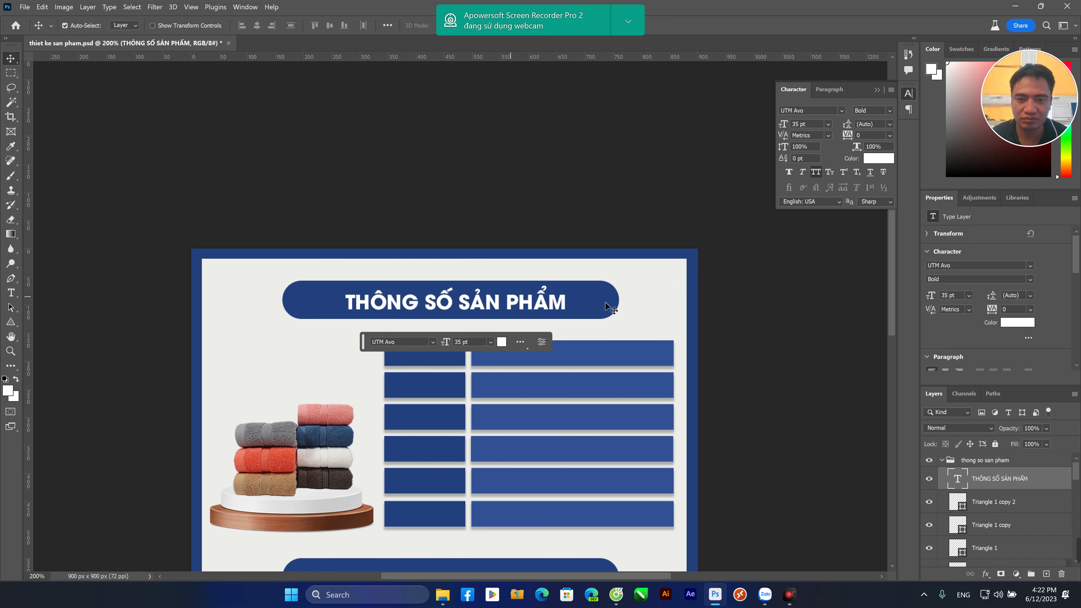
# Duplicate the heading onto the lower title bar and change the copy's text to "ĐẶC TÍNH SẢN PHẨM"
pyautogui.scroll(-5, 689, 294)
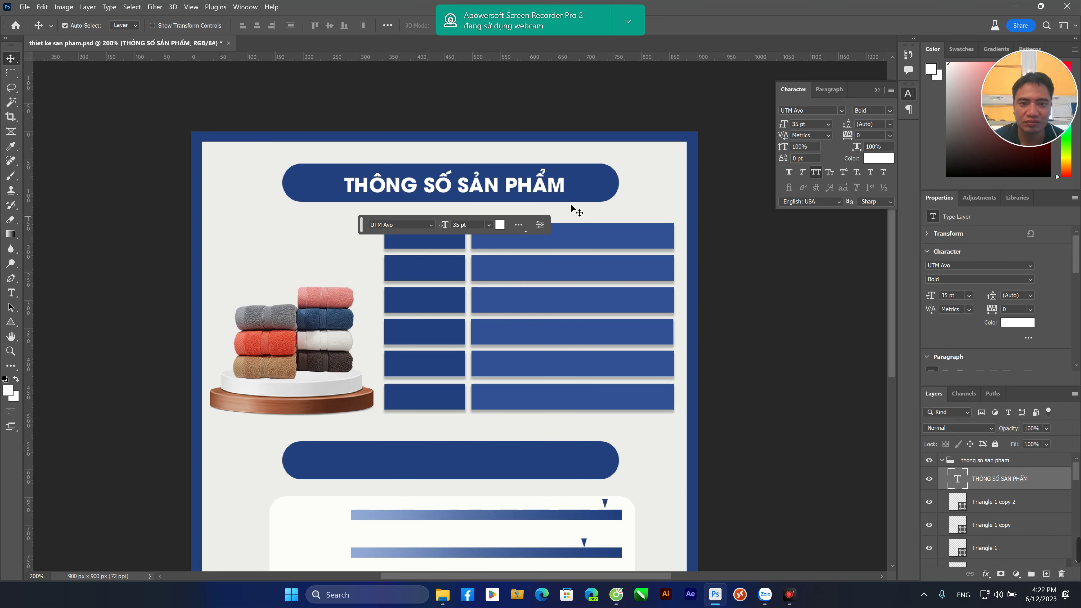
pyautogui.moveTo(547, 190); pyautogui.dragTo(546, 468)
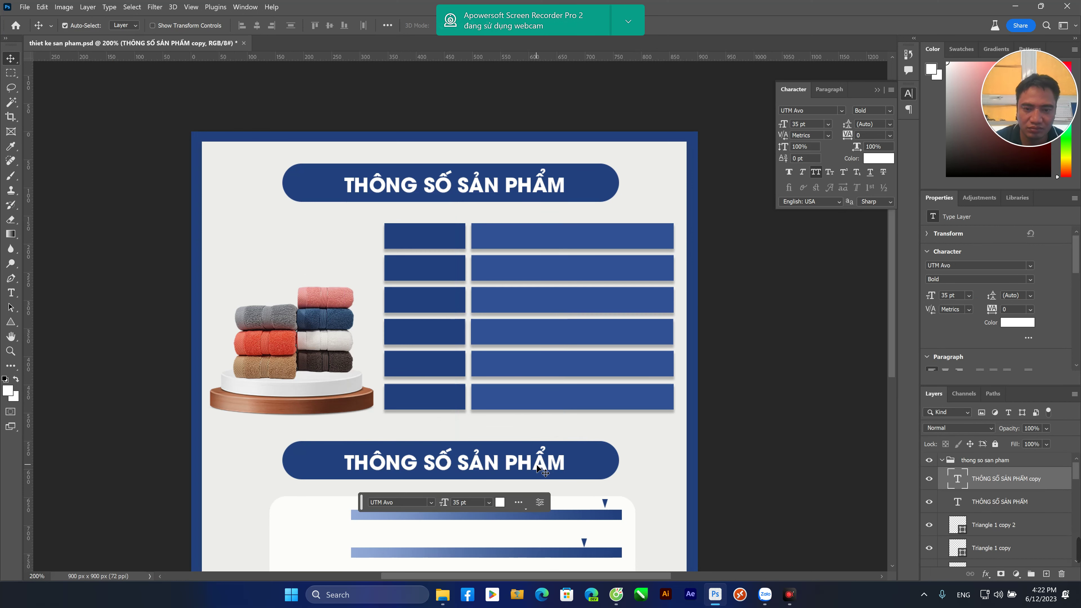
pyautogui.doubleClick(461, 467)
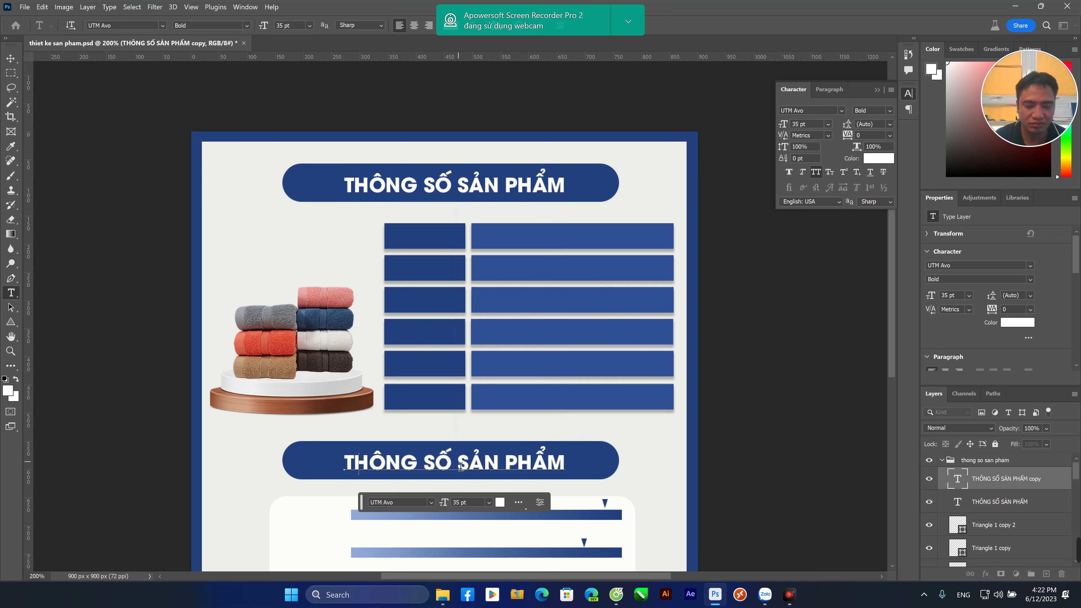
pyautogui.write('ĐẶC TI')
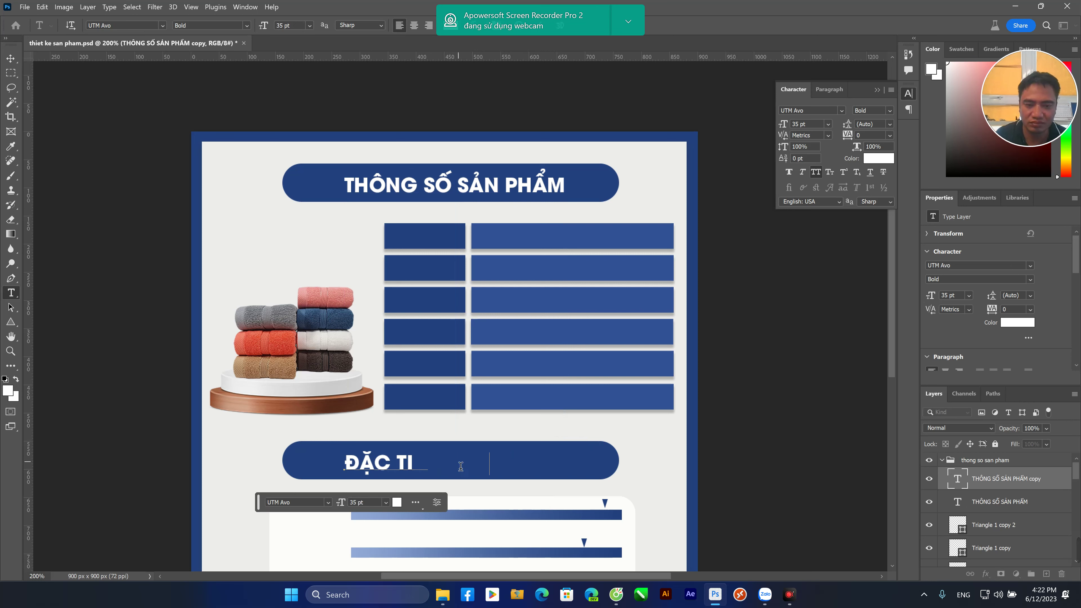
pyautogui.press('BackSpace')
pyautogui.write('ÍNH SẢN PHẨM')
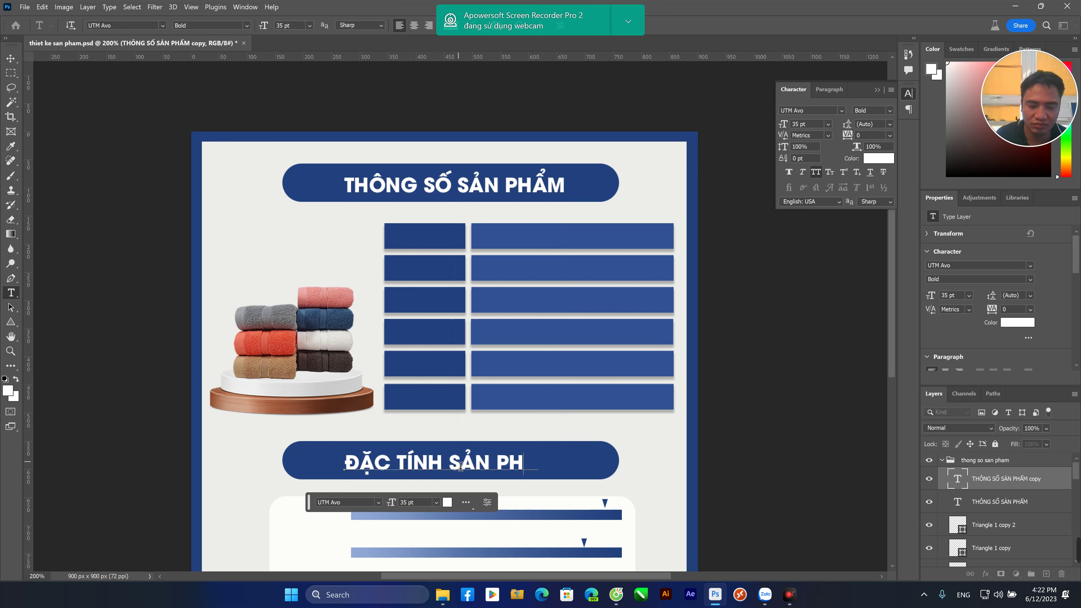
pyautogui.click(10, 59)
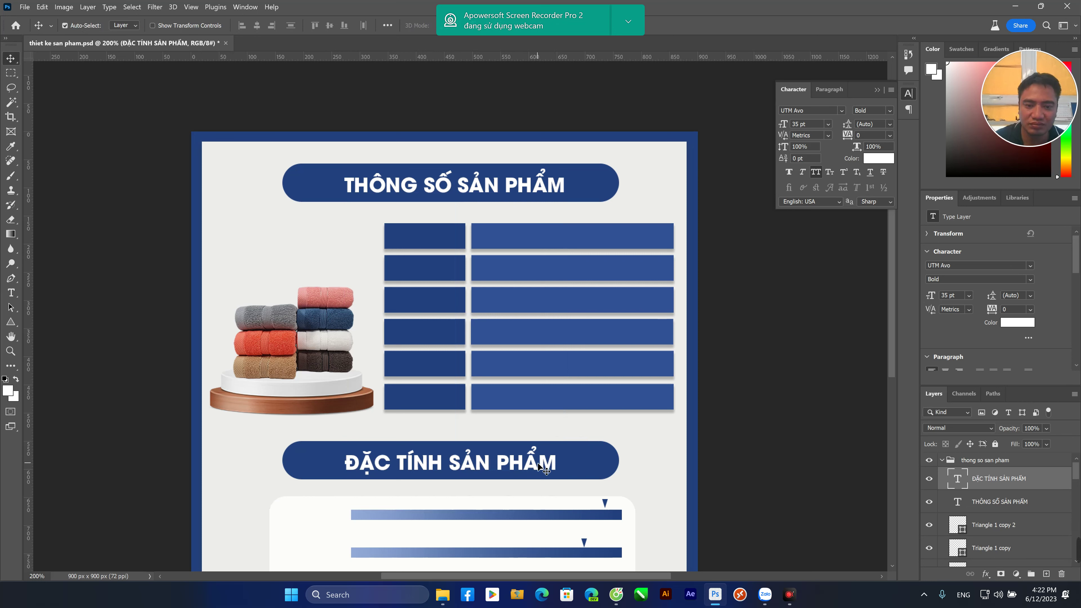
# Set the font size of both title bar headings to 30 pt
pyautogui.click(457, 502)
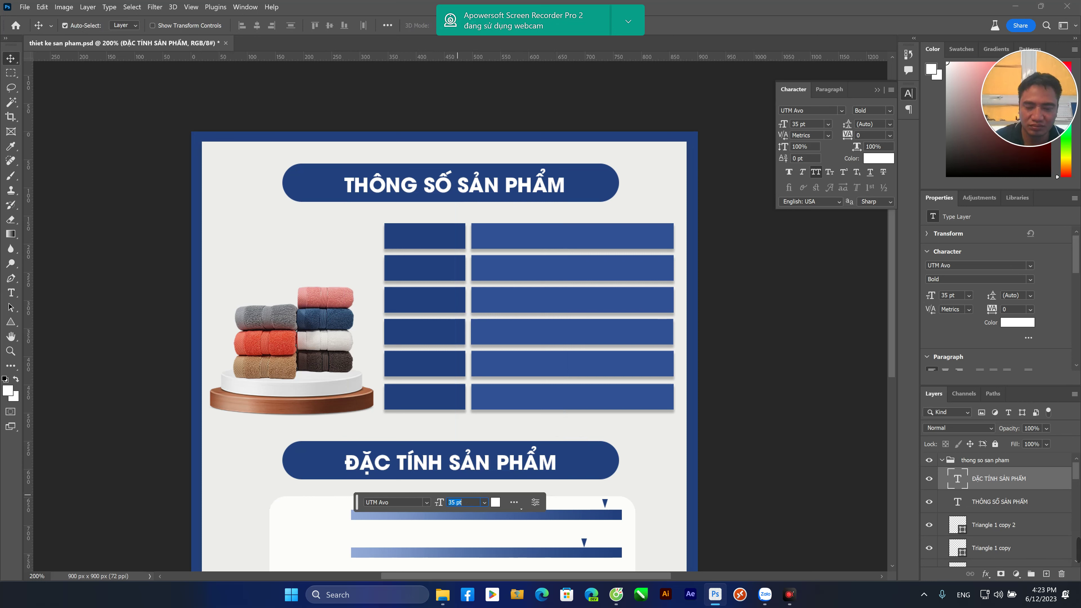
pyautogui.write('30')
pyautogui.press('Return')
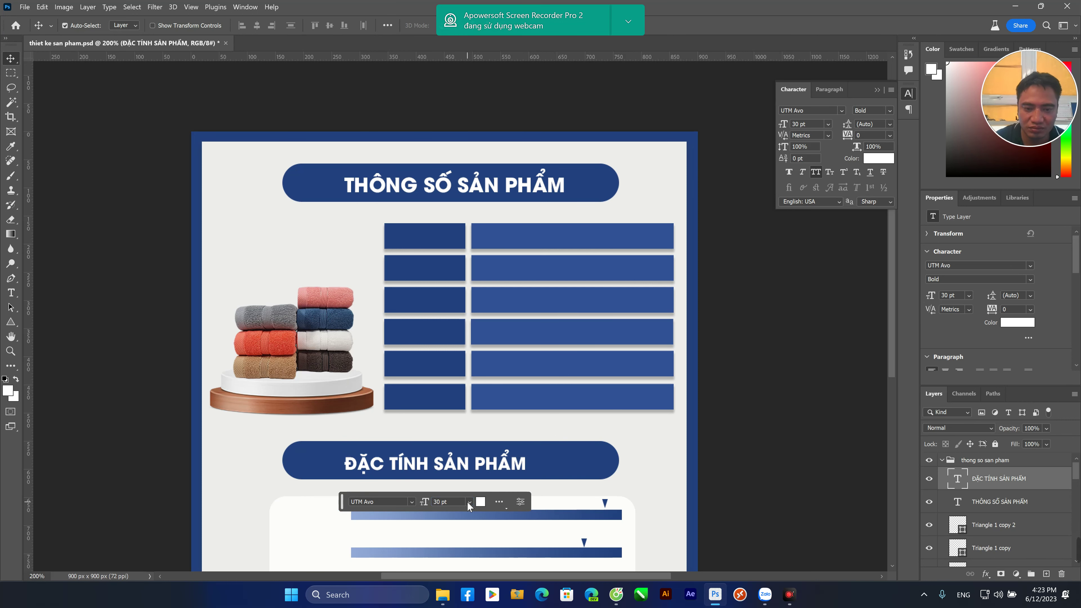
pyautogui.click(490, 193)
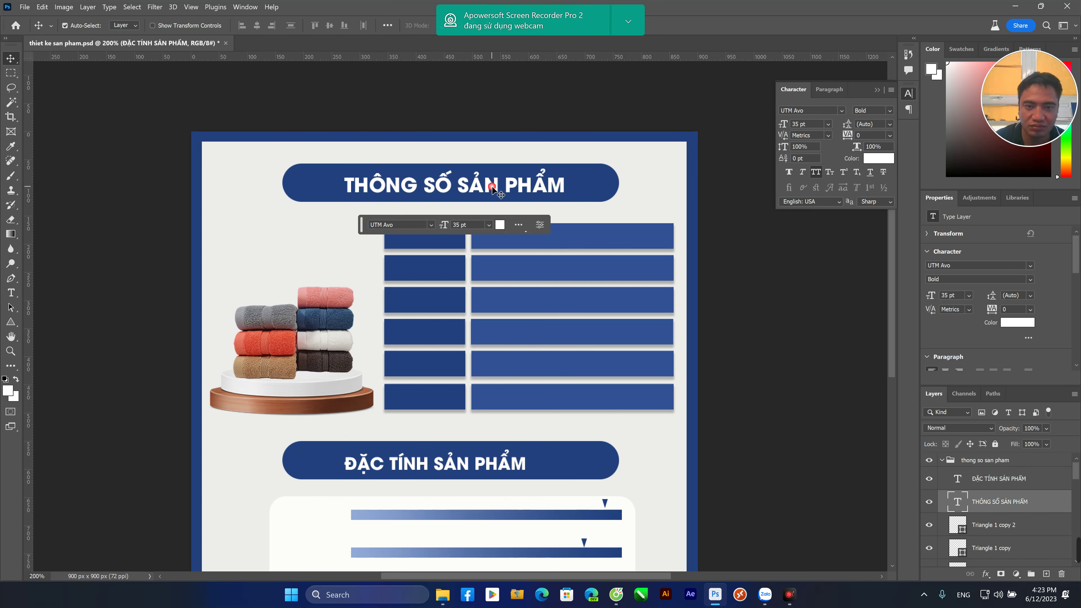
pyautogui.click(464, 225)
pyautogui.click(430, 226)
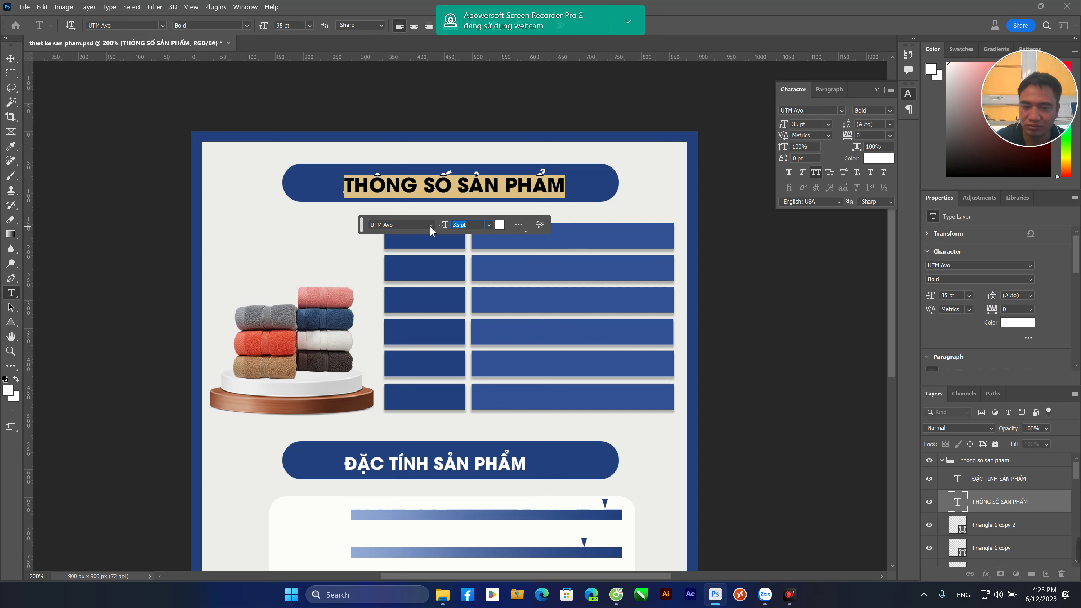
pyautogui.press('Return')
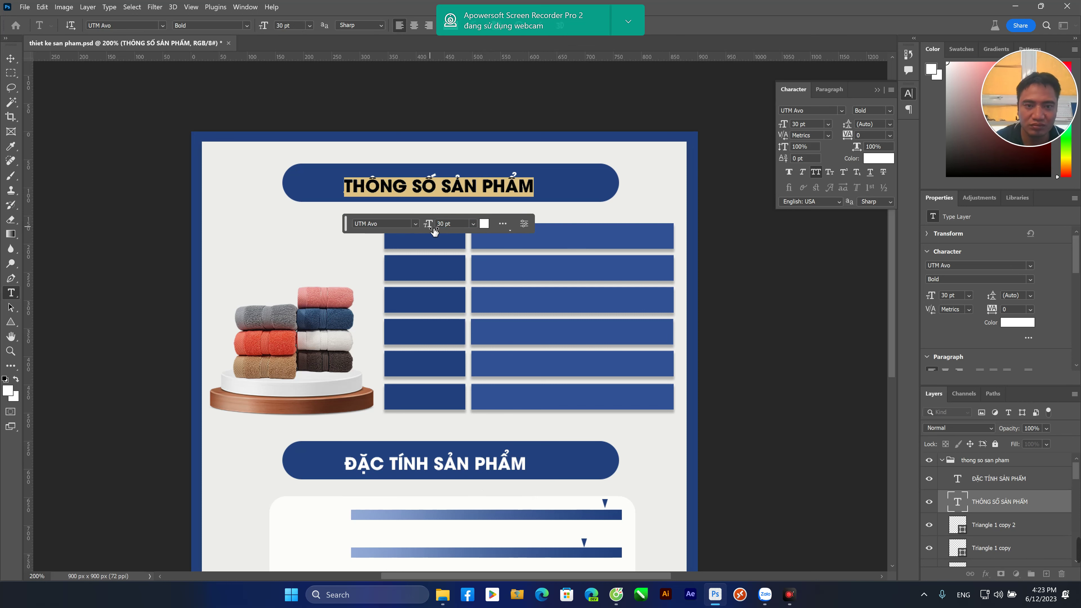
# Shift both headings slightly right so they sit closer to the centre of their title bars
pyautogui.click(10, 61)
pyautogui.moveTo(510, 191); pyautogui.dragTo(519, 190)
pyautogui.moveTo(496, 469); pyautogui.dragTo(507, 466)
pyautogui.click(734, 443)
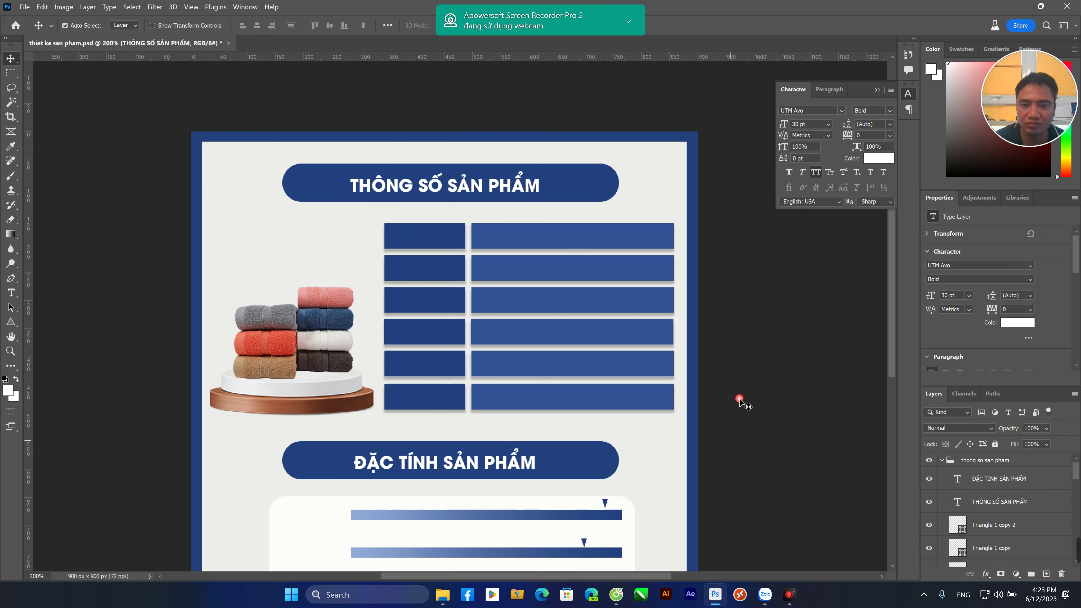
# Duplicate the upper heading onto the table's first row and replace the copy's text with "Tên"
pyautogui.scroll(-3, 590, 241)
pyautogui.press('ctrl')
pyautogui.hotkey('ctrl', '-')
pyautogui.moveTo(511, 308); pyautogui.dragTo(511, 308)
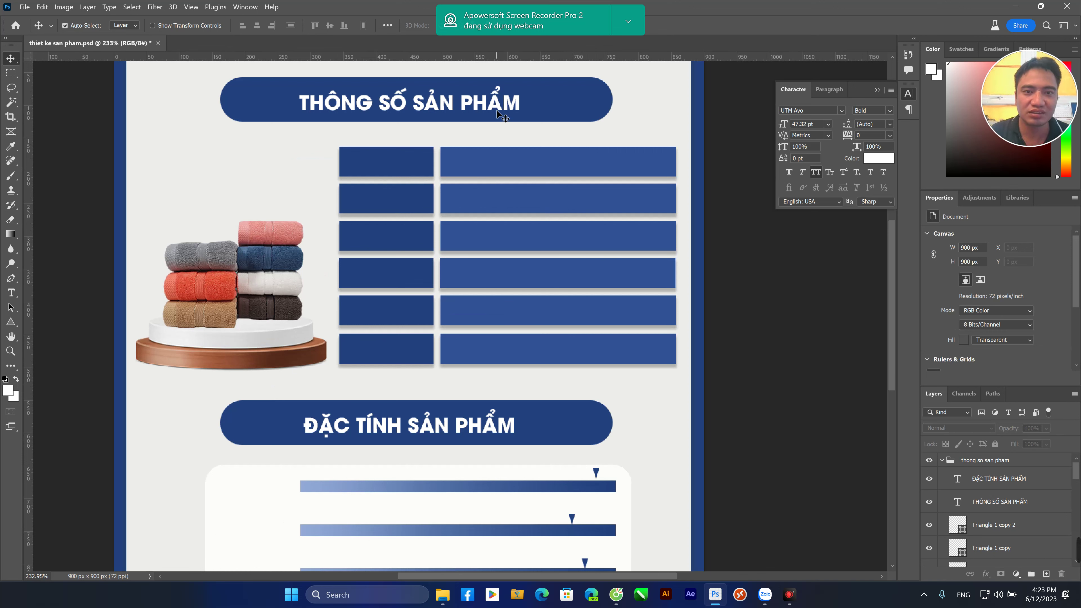
pyautogui.moveTo(503, 113); pyautogui.dragTo(500, 172)
pyautogui.doubleClick(513, 167)
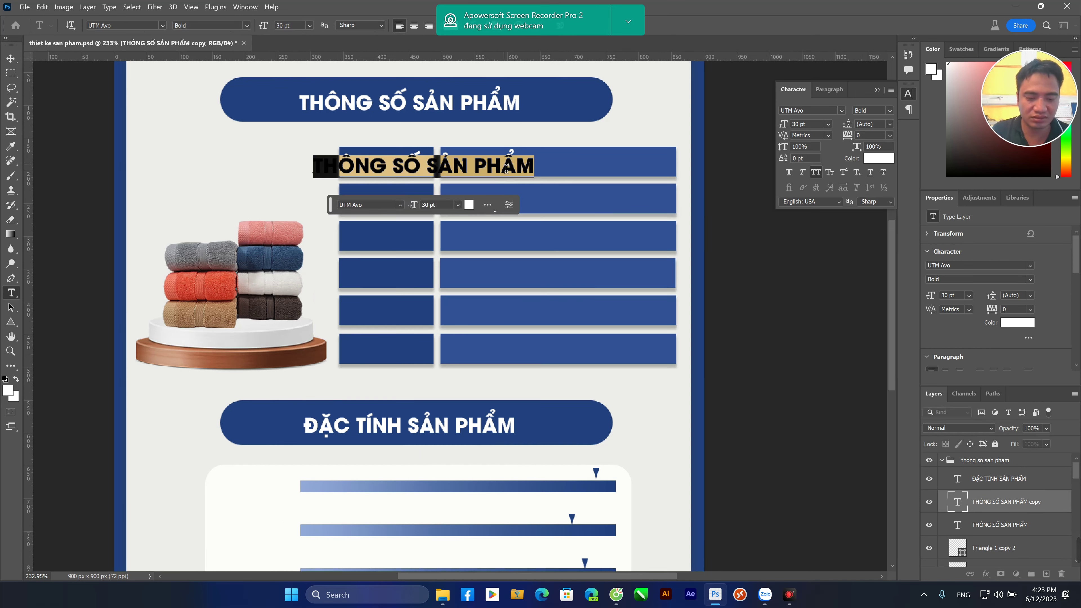
pyautogui.write('TÊN')
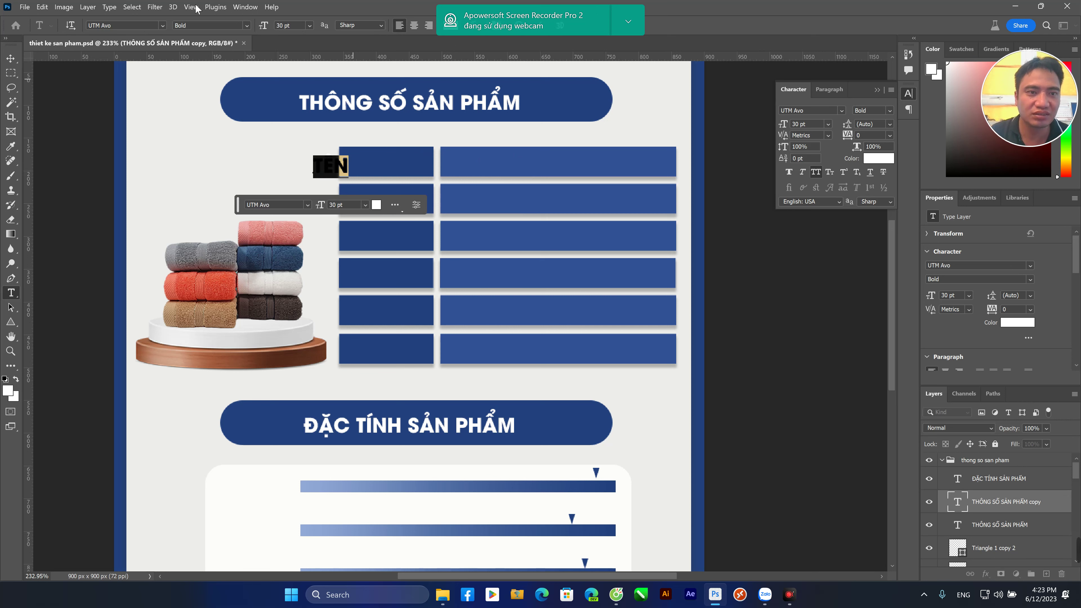
# Switch the "Tên" label to the Regular font style and move it into the first cell of the table's left column
pyautogui.click(247, 27)
pyautogui.click(226, 43)
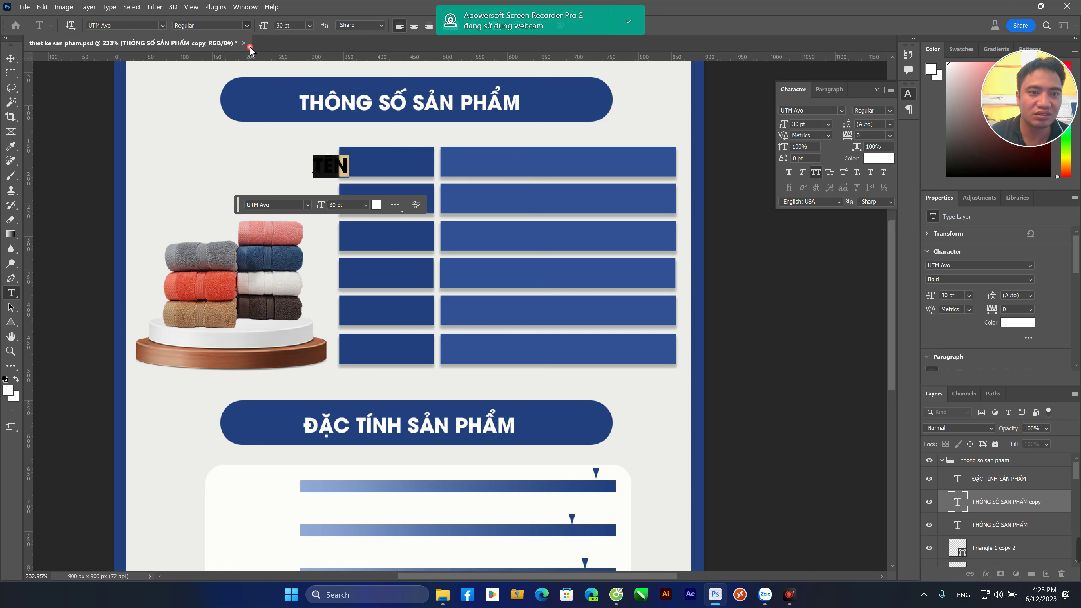
pyautogui.click(10, 58)
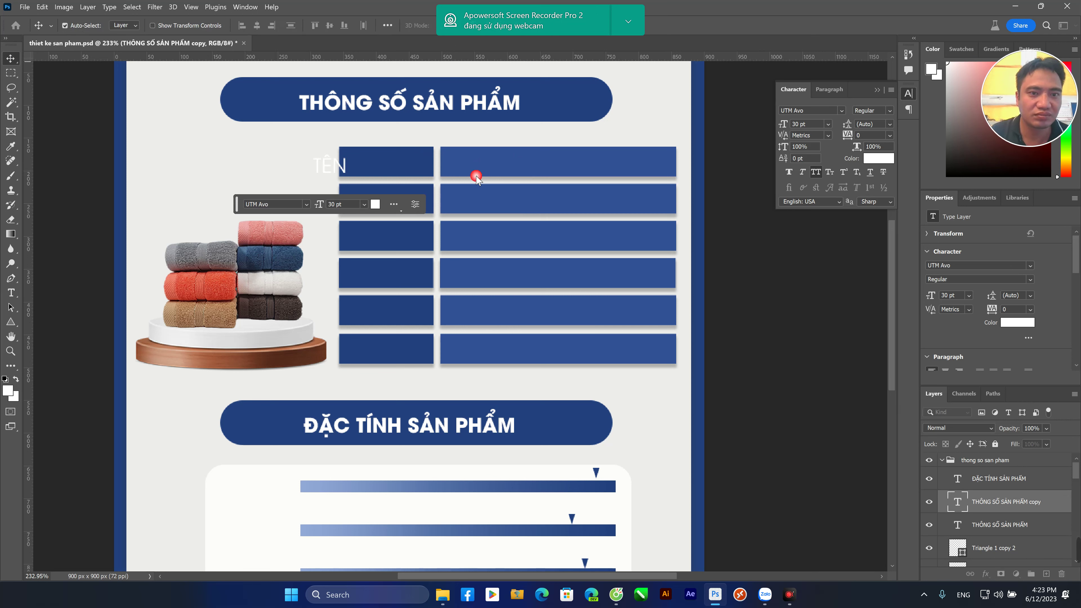
pyautogui.moveTo(347, 175); pyautogui.dragTo(398, 169)
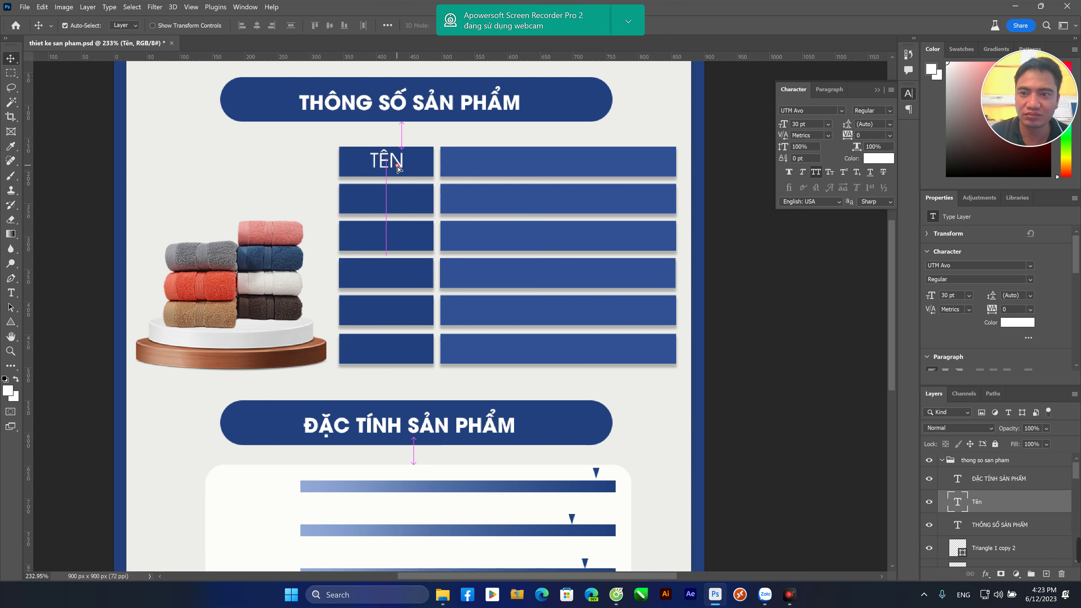
# Turn off All Caps for the "Tên" label, set it to 24 pt and centre it in its cell
pyautogui.click(815, 172)
pyautogui.moveTo(391, 165); pyautogui.dragTo(391, 166)
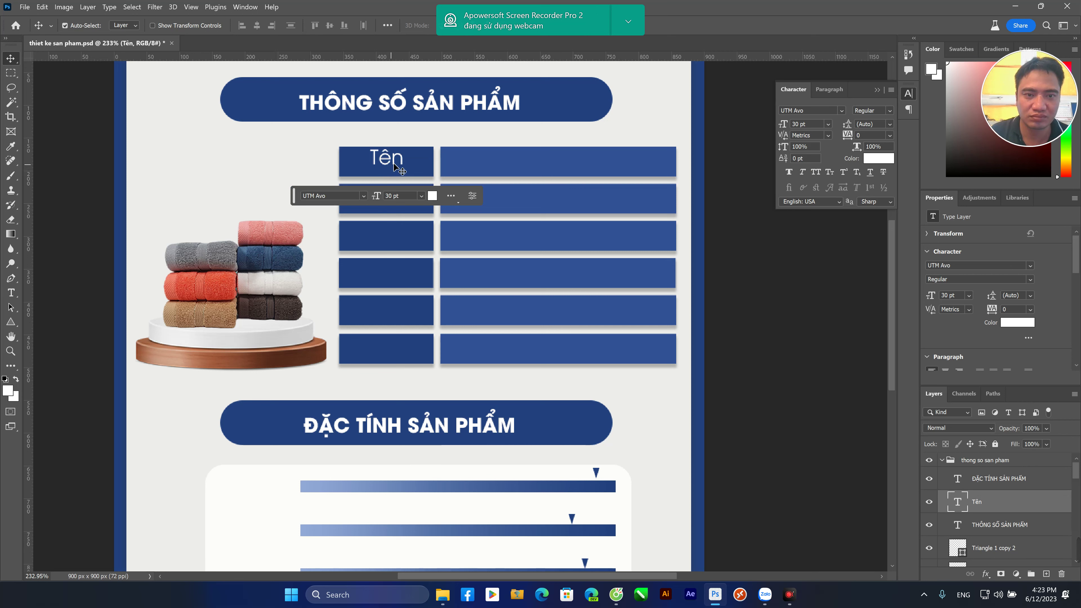
pyautogui.doubleClick(398, 167)
pyautogui.click(388, 195)
pyautogui.write('24')
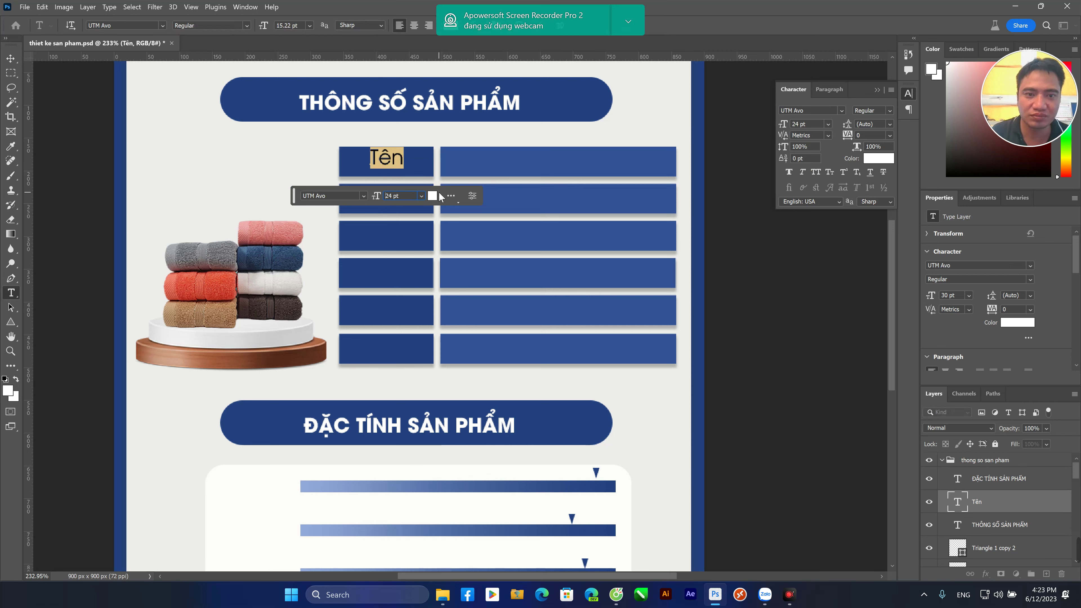
pyautogui.press('Return')
pyautogui.click(11, 59)
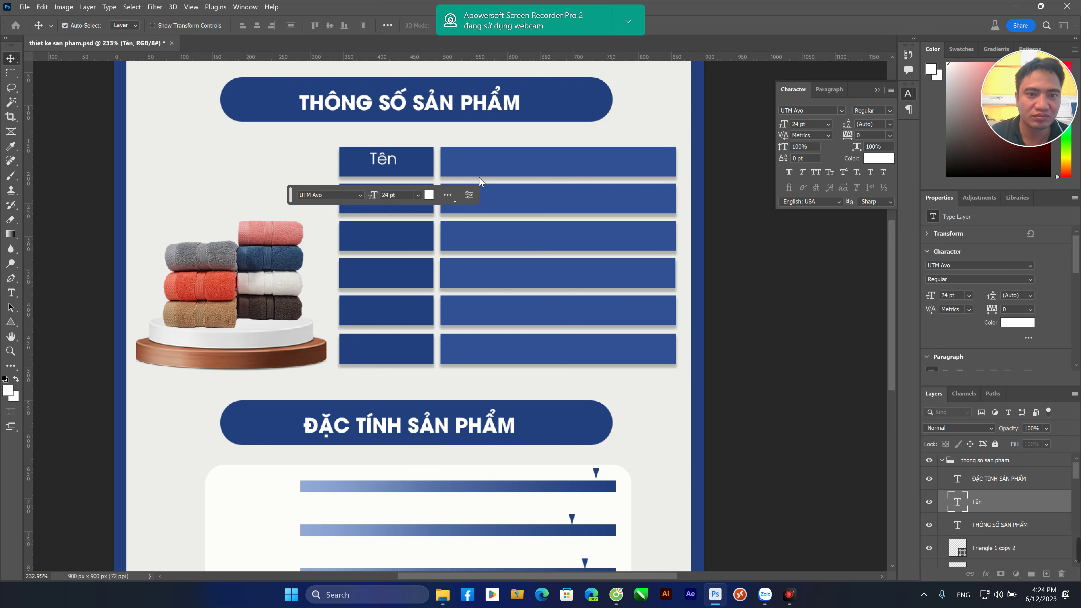
pyautogui.moveTo(388, 166); pyautogui.dragTo(390, 170)
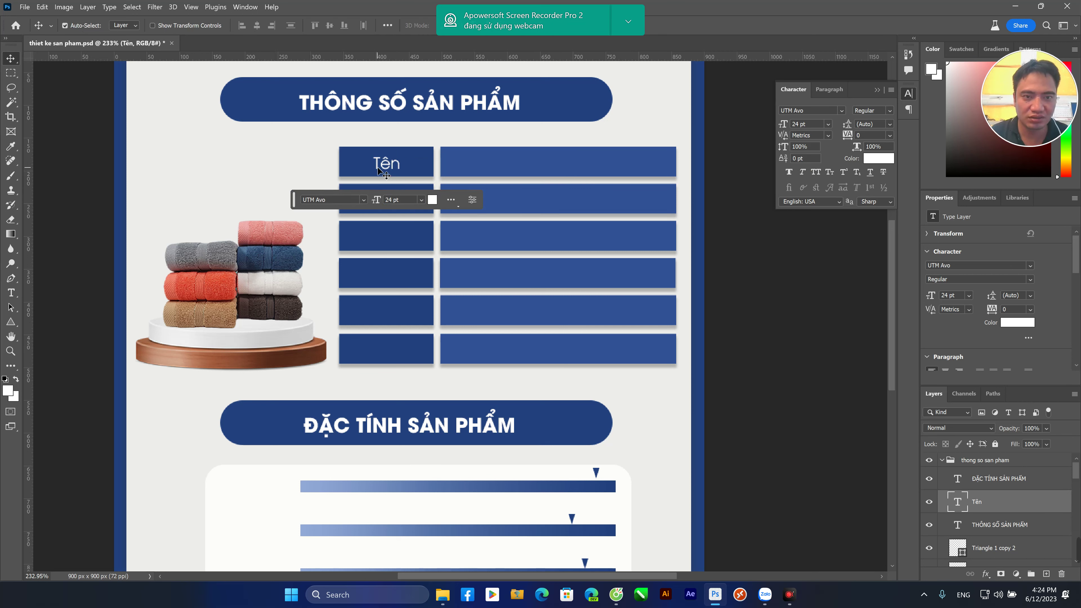
# Duplicate the "Tên" label into the second cell of the left column and change the copy's text to "Trọng lượng"
pyautogui.moveTo(384, 169); pyautogui.dragTo(387, 206)
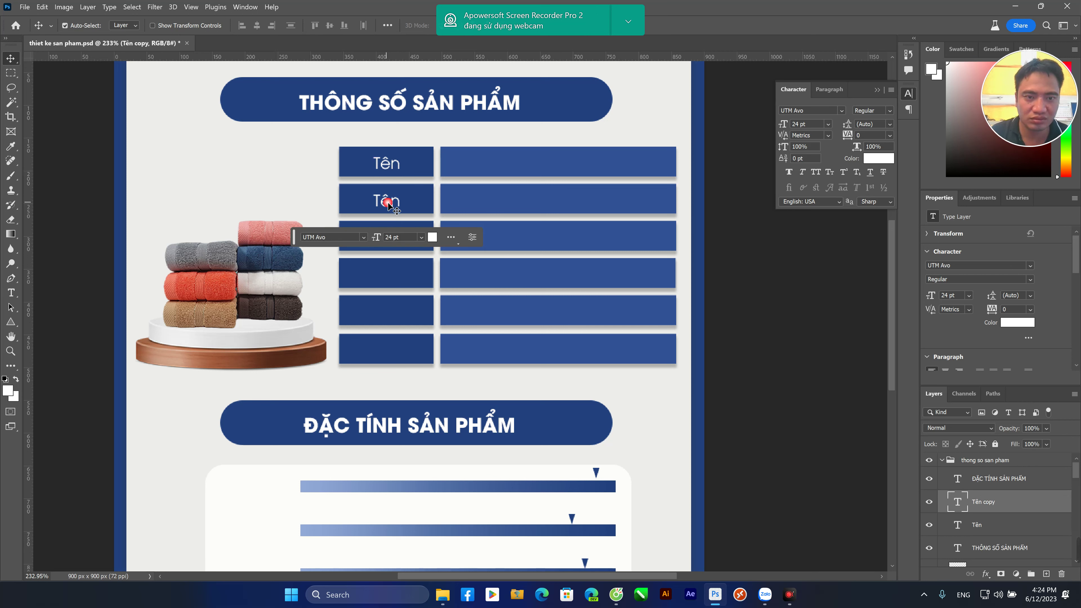
pyautogui.doubleClick(388, 204)
pyautogui.press('BackSpace')
pyautogui.write('Trong lượng')
pyautogui.click(10, 58)
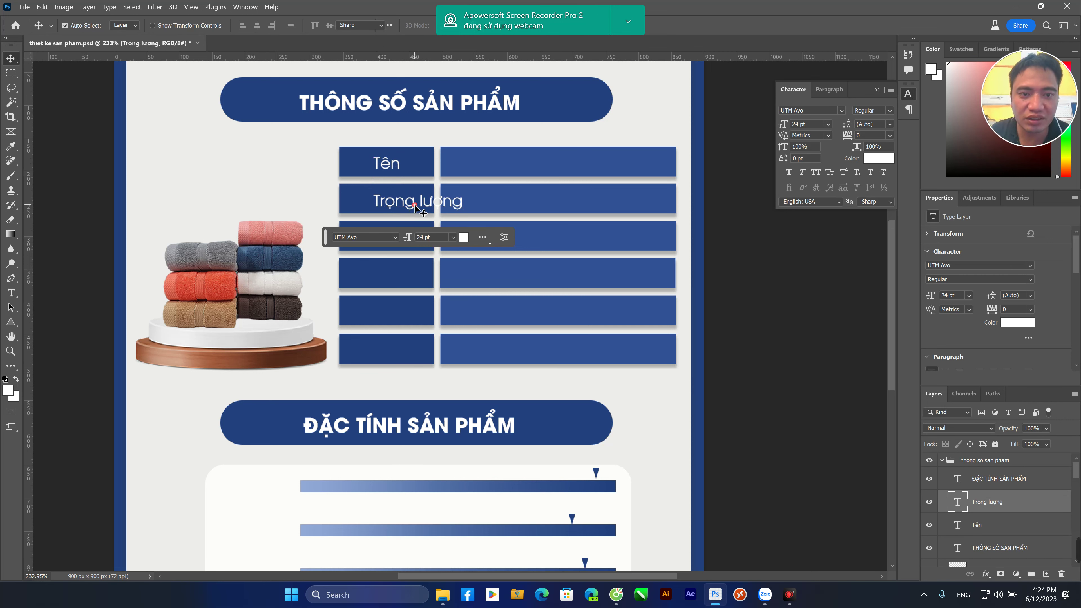
# Replace the second left-column label's text with "Thương Hiệu" and shift it left into its cell
pyautogui.doubleClick(424, 208)
pyautogui.write('Thương')
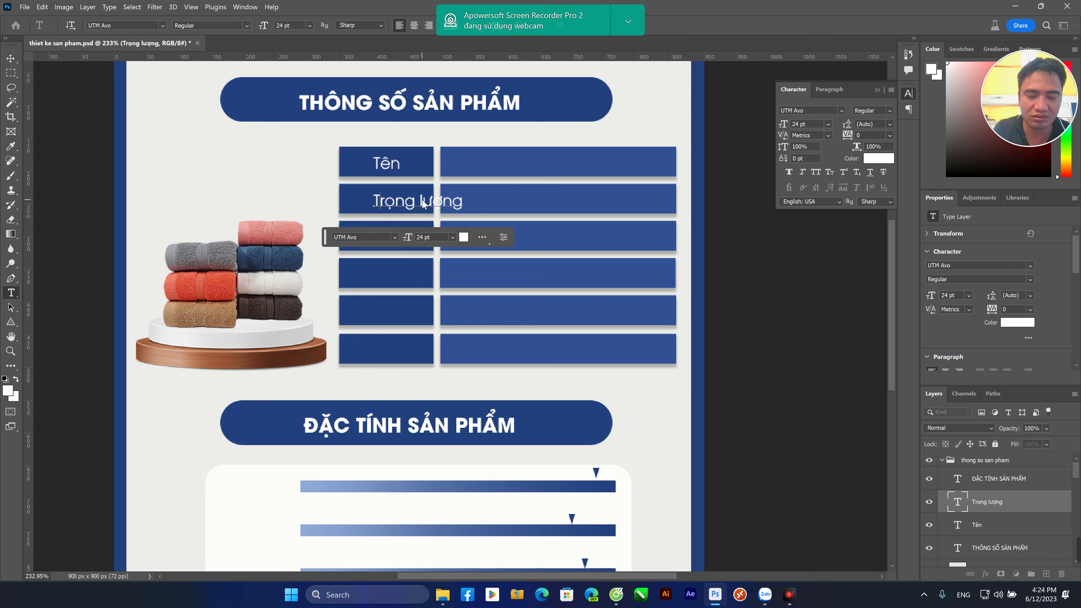
pyautogui.write(' Hi')
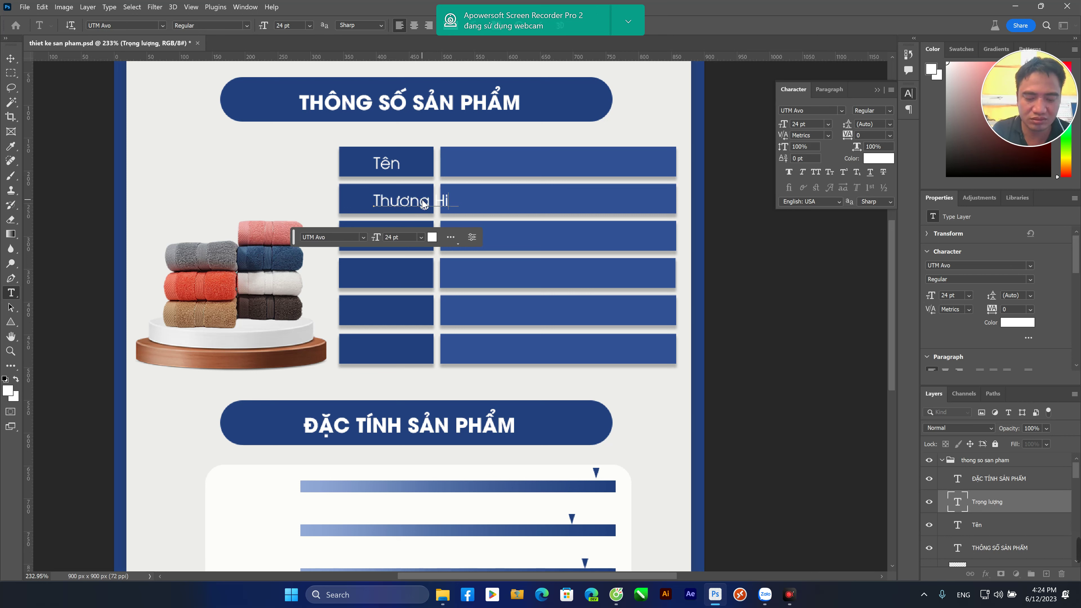
pyautogui.write('ệu')
pyautogui.click(11, 59)
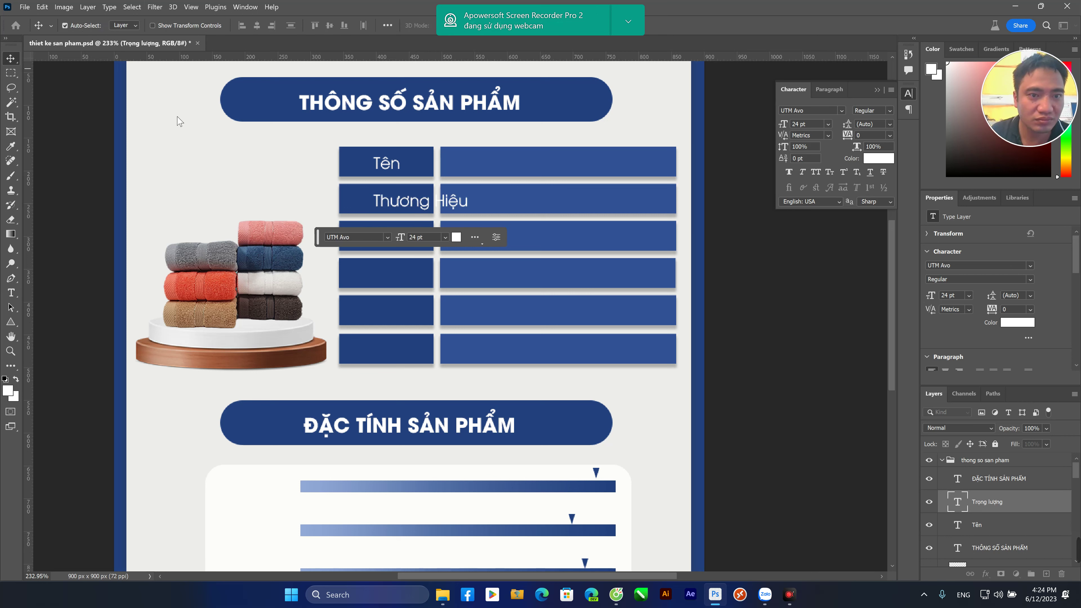
pyautogui.moveTo(430, 208); pyautogui.dragTo(396, 207)
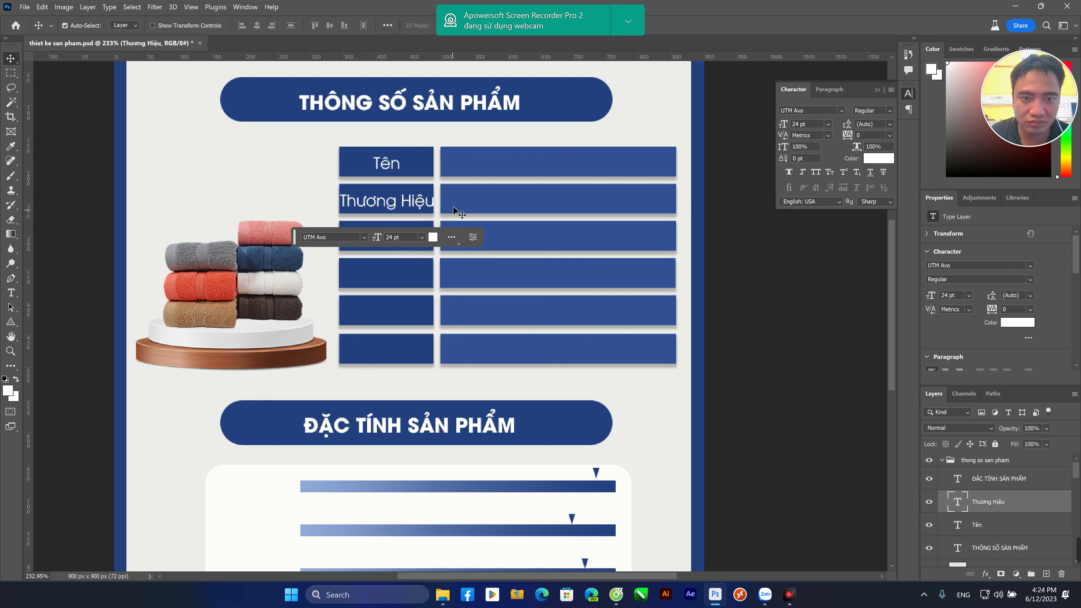
# Set the "Thương Hiệu" label to 22 pt and nudge it right to centre it in its cell
pyautogui.doubleClick(395, 207)
pyautogui.write('2')
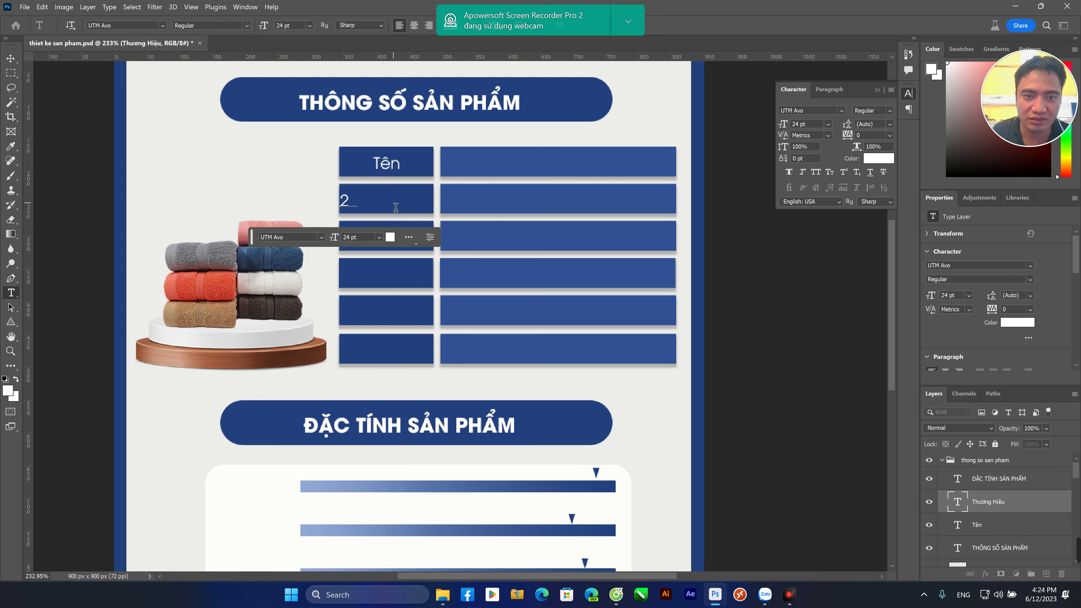
pyautogui.hotkey('ctrl', 'z')
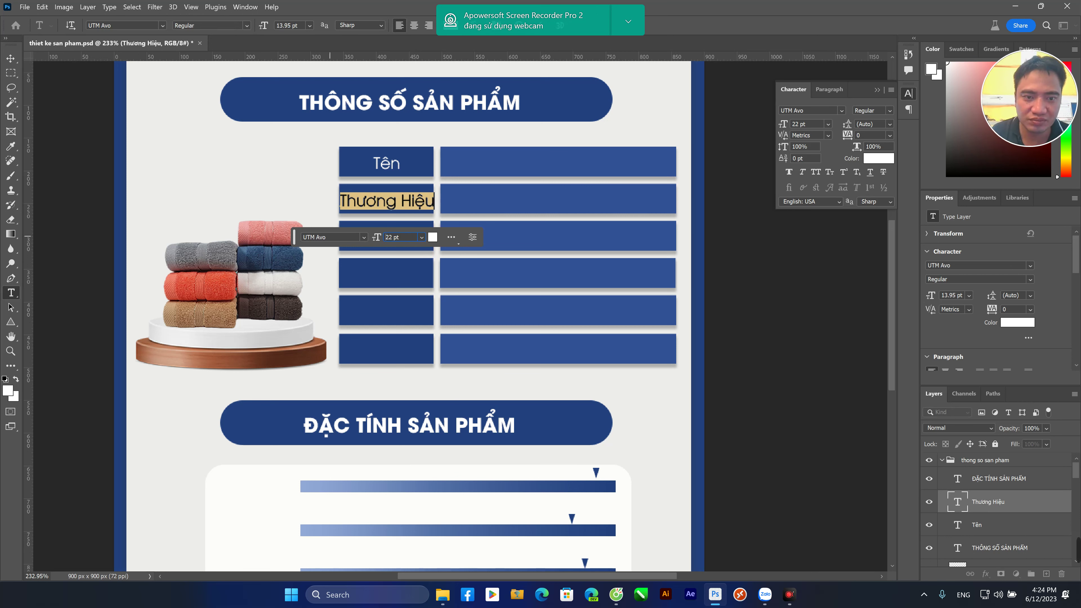
pyautogui.press('Return')
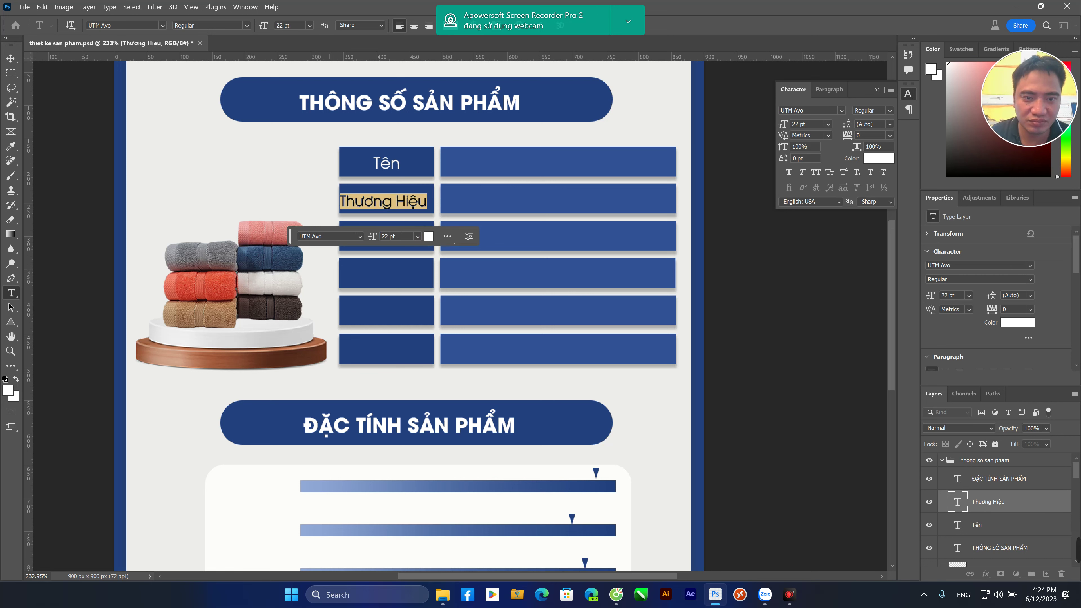
pyautogui.click(12, 59)
pyautogui.press('Right')
pyautogui.press('Right')
pyautogui.press('Right')
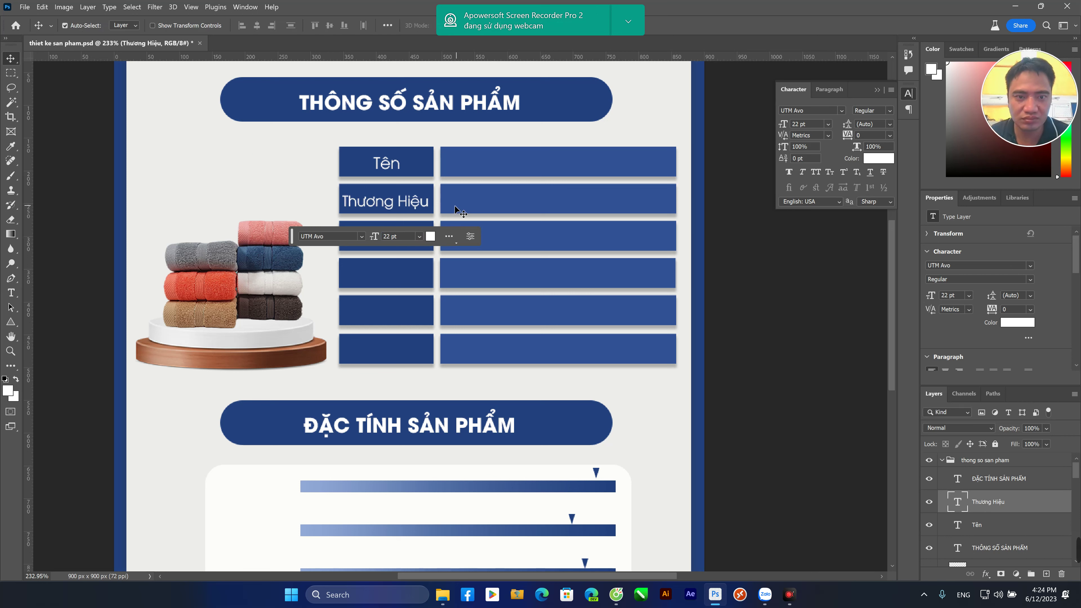
# Set the "Tên" label in the table's first row to 22 pt
pyautogui.click(395, 170)
pyautogui.click(393, 200)
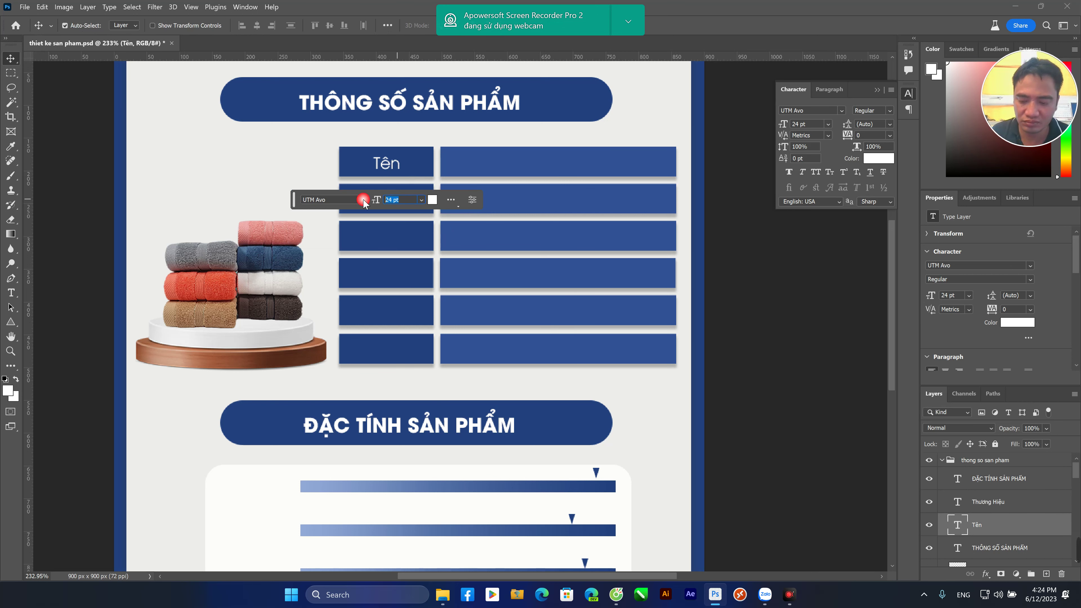
pyautogui.press('Return')
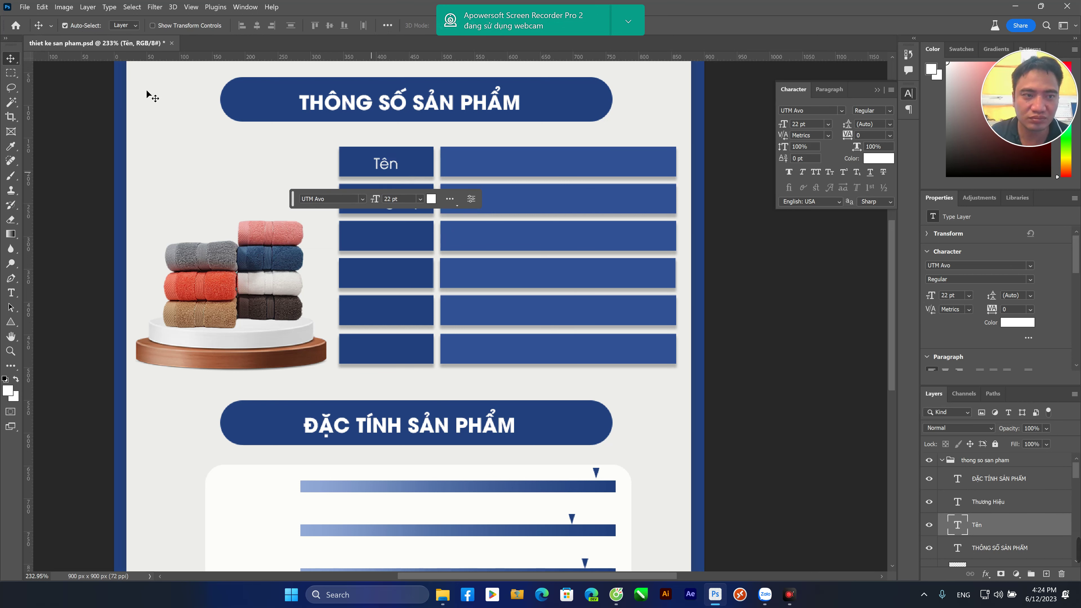
pyautogui.click(95, 119)
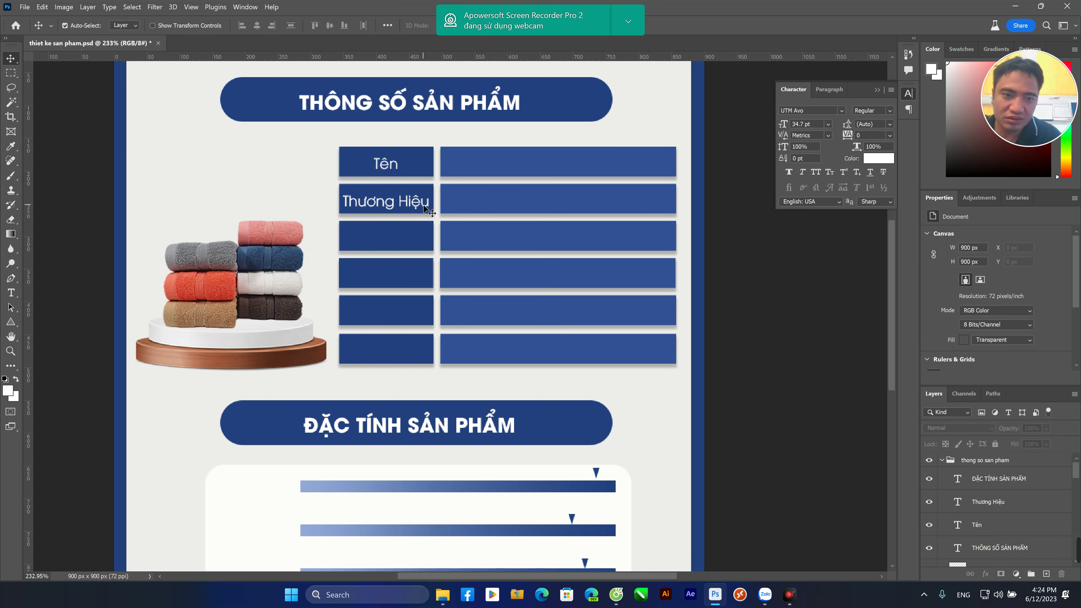
# Duplicate the "Thương Hiệu" label into the third cell of the left column and change the copy's text to "Chất liệu"
pyautogui.moveTo(421, 207); pyautogui.dragTo(420, 240)
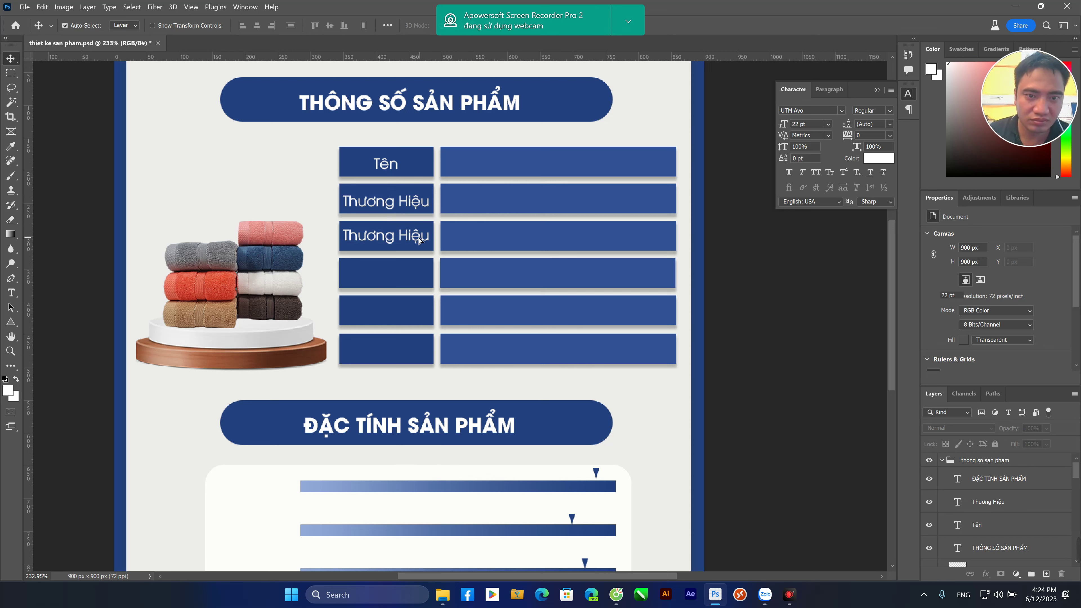
pyautogui.doubleClick(427, 241)
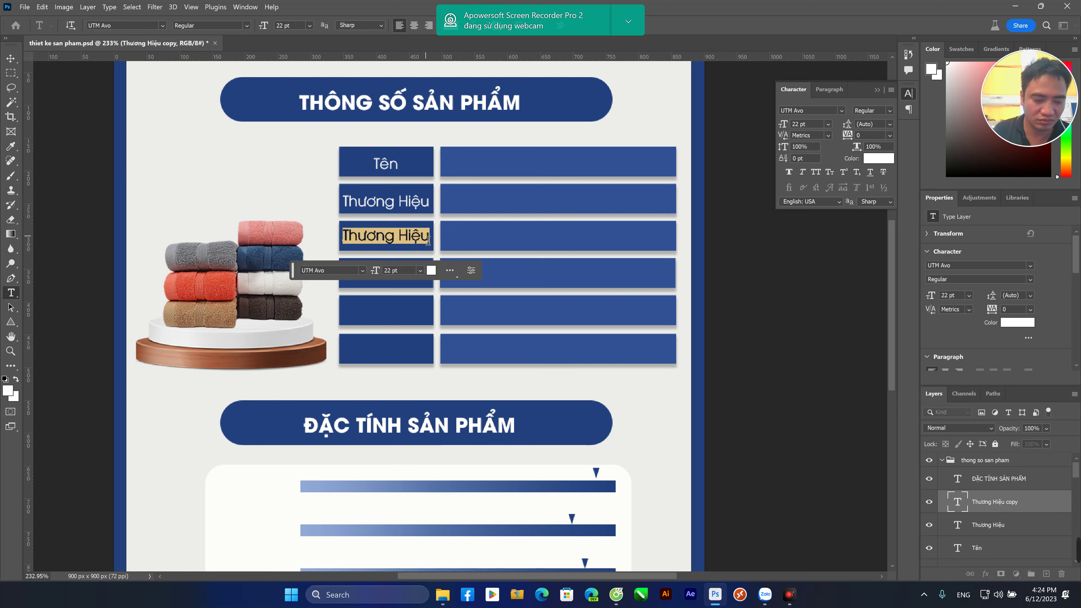
pyautogui.press('Left')
pyautogui.hotkey('ctrl', 'a')
pyautogui.write('Chất')
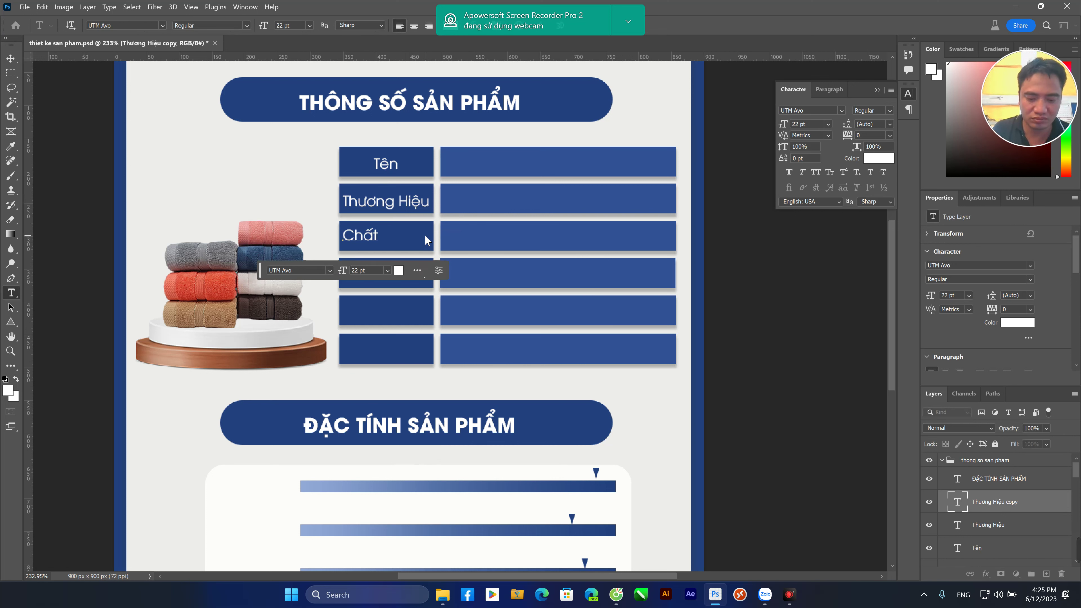
pyautogui.write(' liệu')
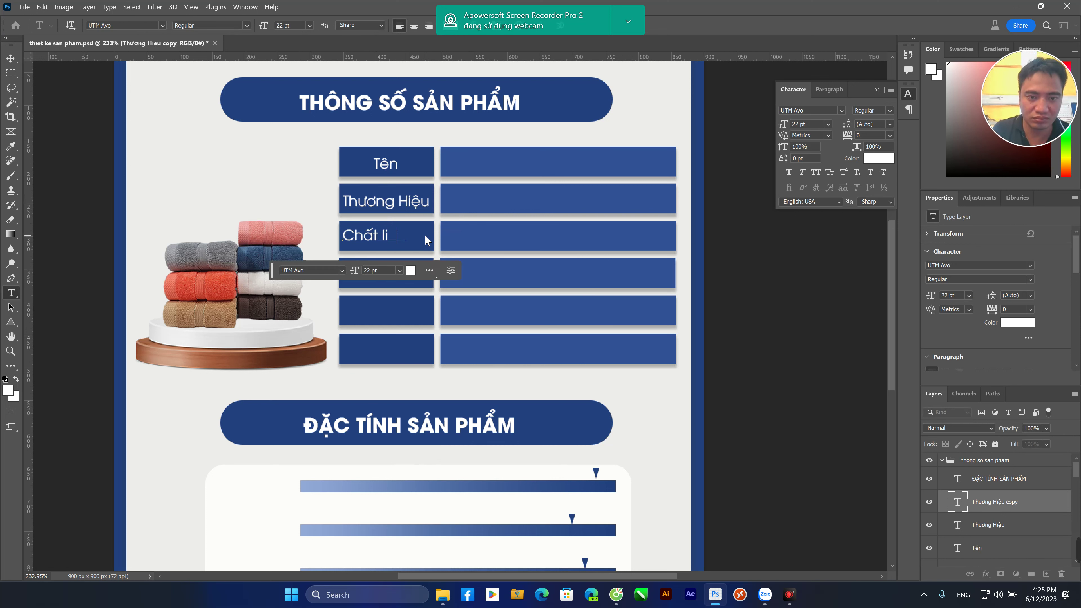
pyautogui.click(17, 61)
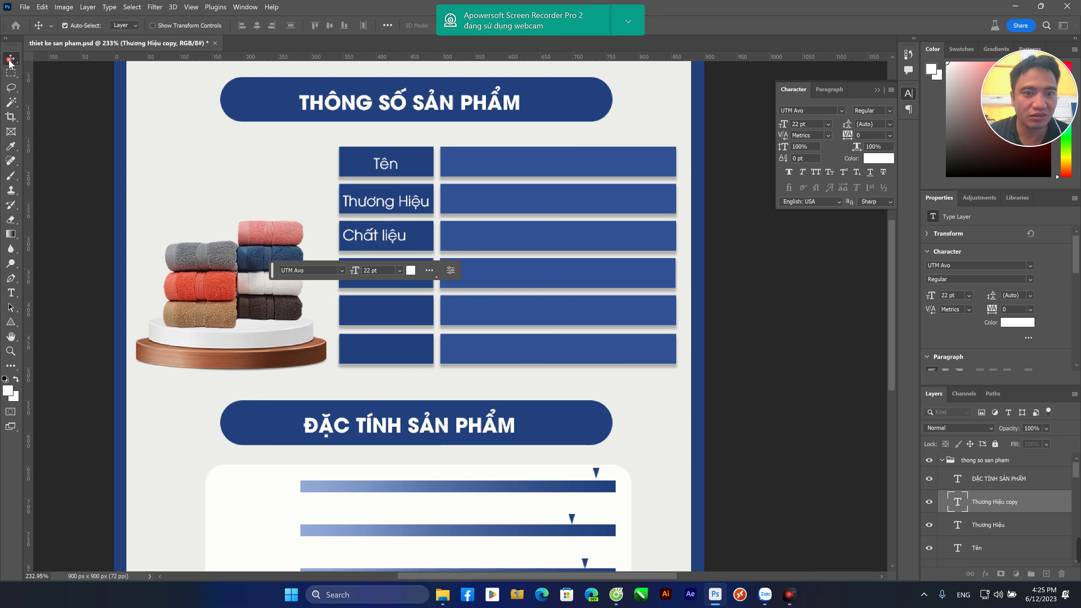
# Nudge the "Chất liệu" label right until it is centred in its cell
pyautogui.press('Right')
pyautogui.press('Right')
pyautogui.press('Right')
pyautogui.press('Right')
pyautogui.press('Right')
pyautogui.press('Right')
pyautogui.press('Right')
pyautogui.press('Right')
pyautogui.press('Right')
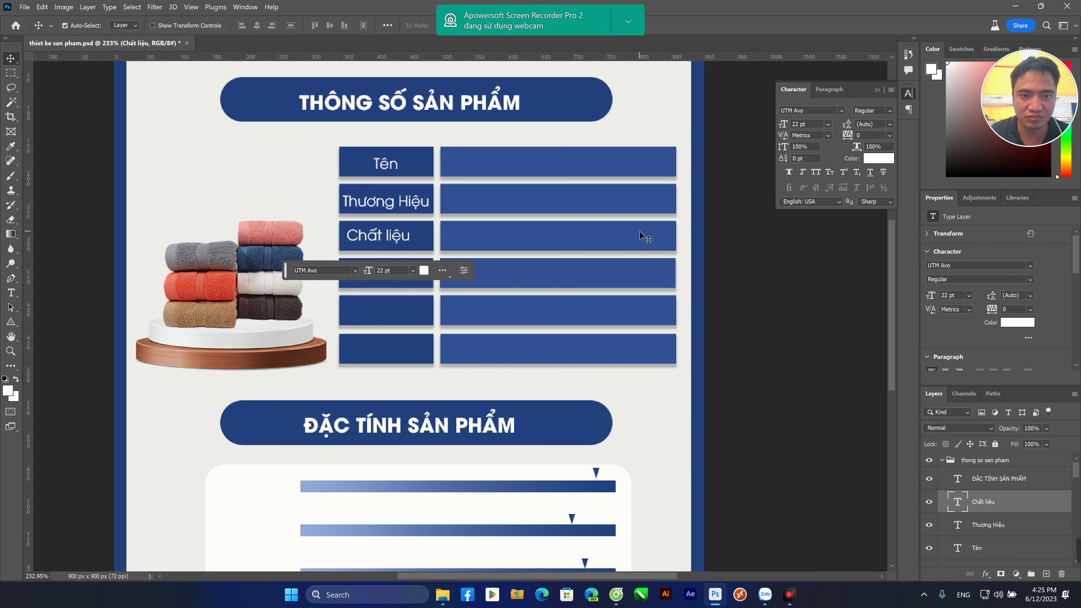
pyautogui.press('Right')
pyautogui.press('Right')
pyautogui.press('Right')
pyautogui.press('Right')
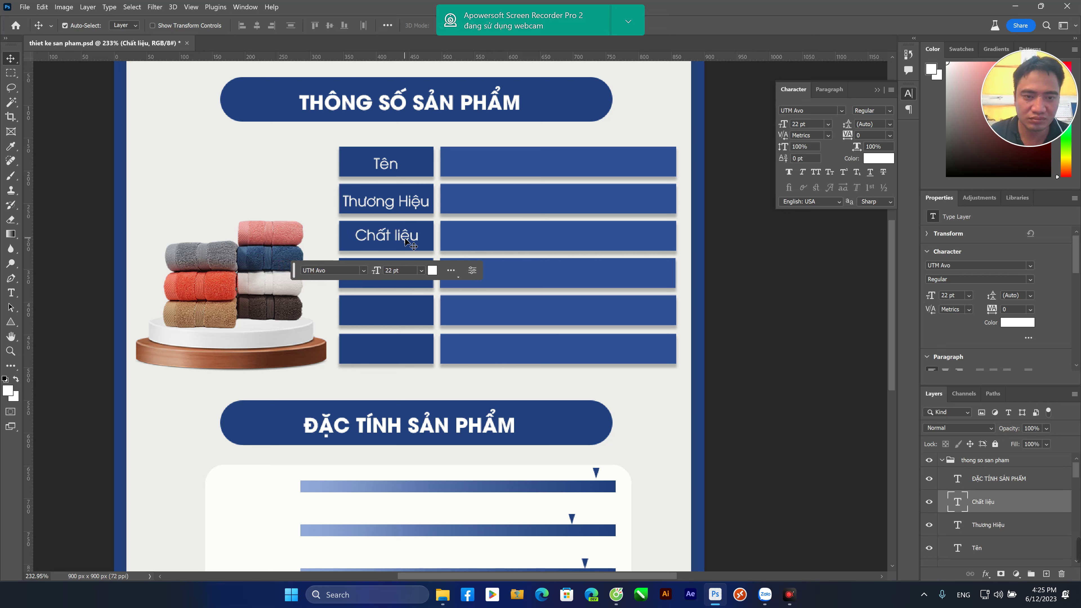
# Duplicate the "Chất liệu" label into the fourth cell of the left column and change the copy's text to "Trọng lượng"
pyautogui.moveTo(412, 246); pyautogui.dragTo(404, 281)
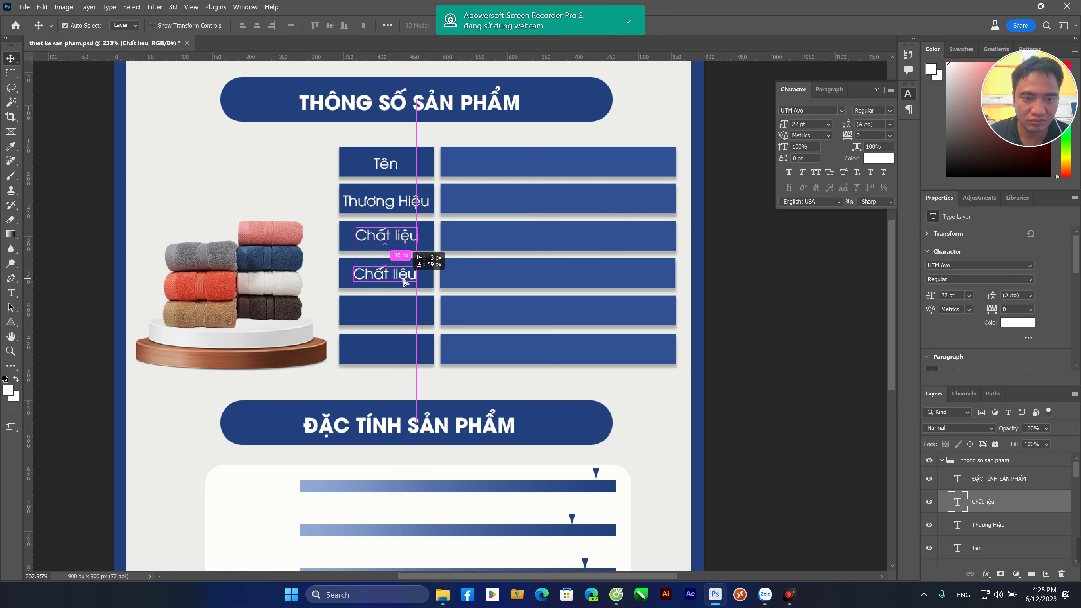
pyautogui.moveTo(403, 282); pyautogui.dragTo(403, 281)
pyautogui.doubleClick(402, 281)
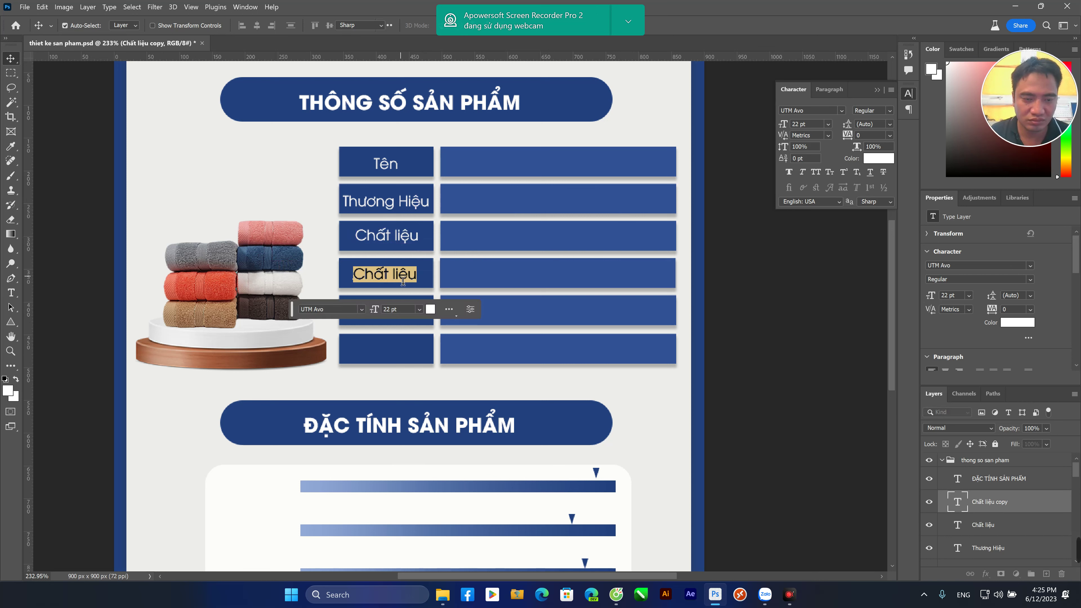
pyautogui.write('Trơn')
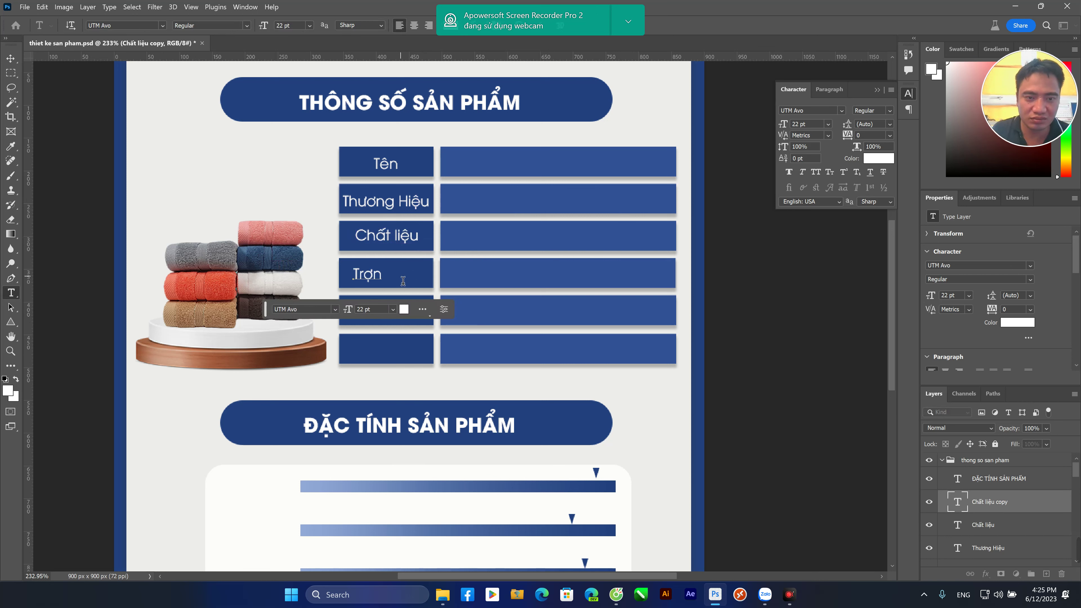
pyautogui.press('BackSpace')
pyautogui.write('o ọng lượng')
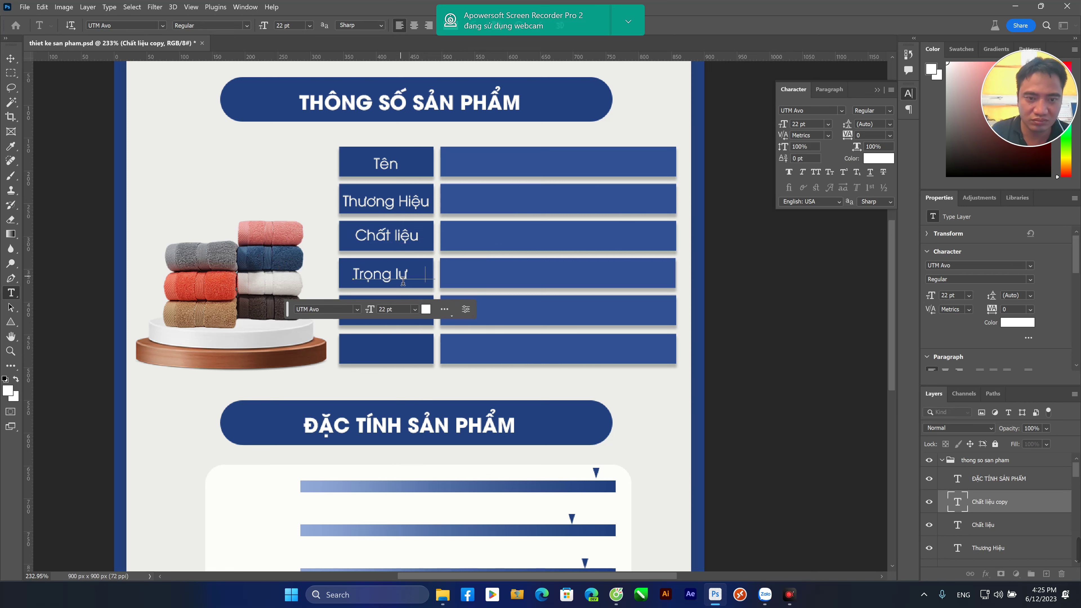
pyautogui.click(11, 58)
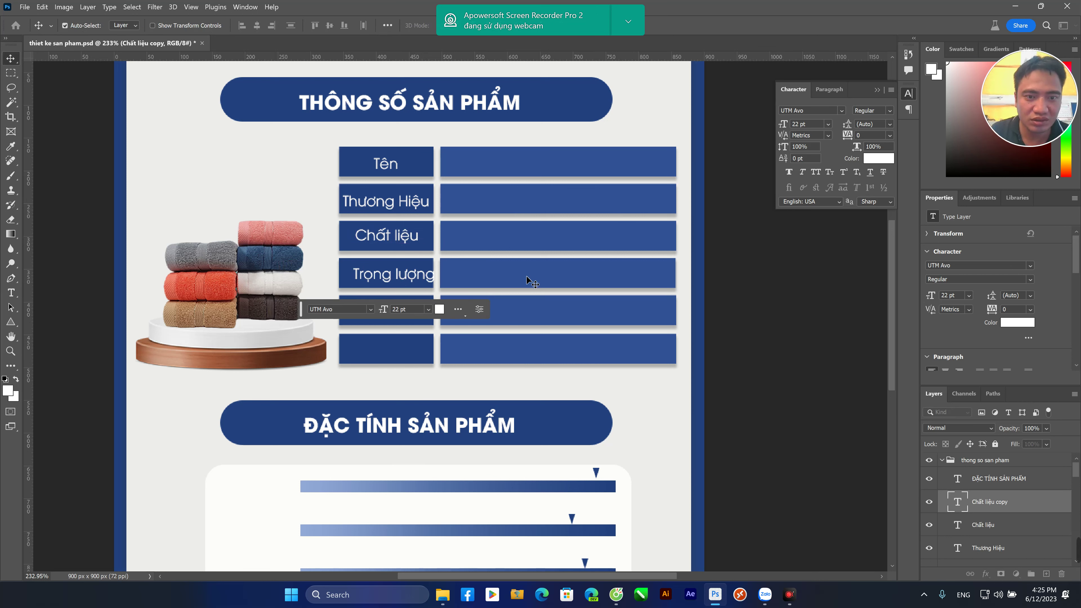
# Shift the "Trọng lượng" label left so it fits inside its cell and adjust its height there
pyautogui.moveTo(417, 279); pyautogui.dragTo(412, 280)
pyautogui.press('Right')
pyautogui.press('Right')
pyautogui.press('Right')
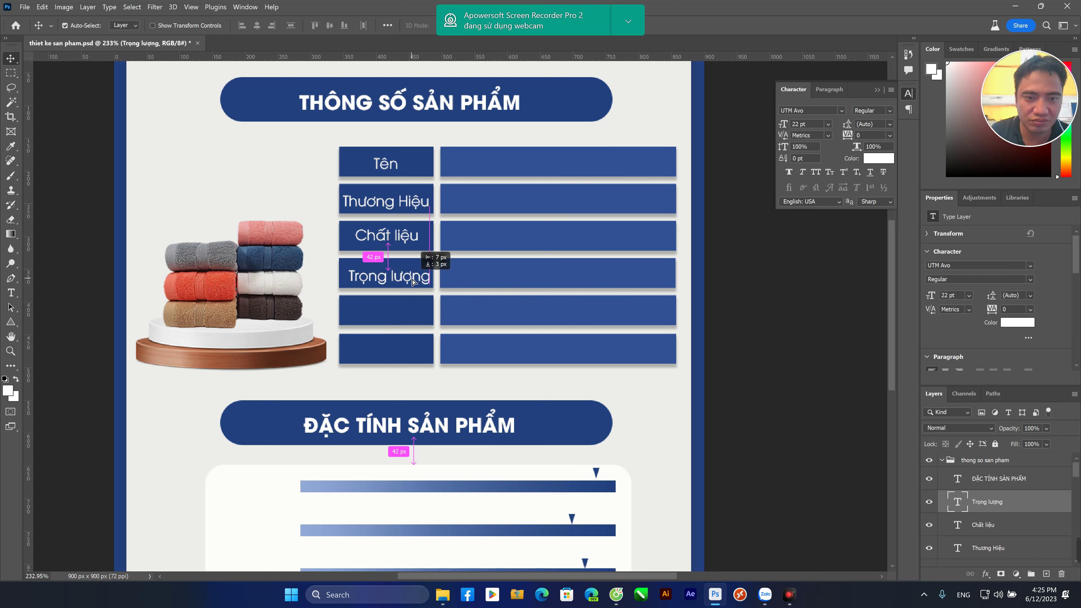
pyautogui.press('Up')
pyautogui.press('Up')
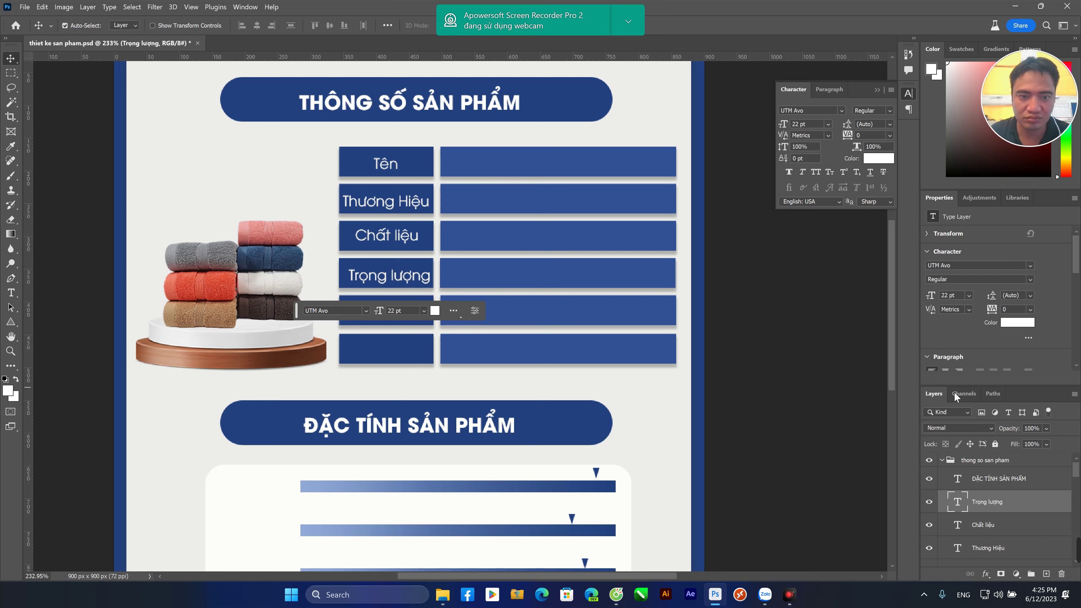
pyautogui.click(424, 364)
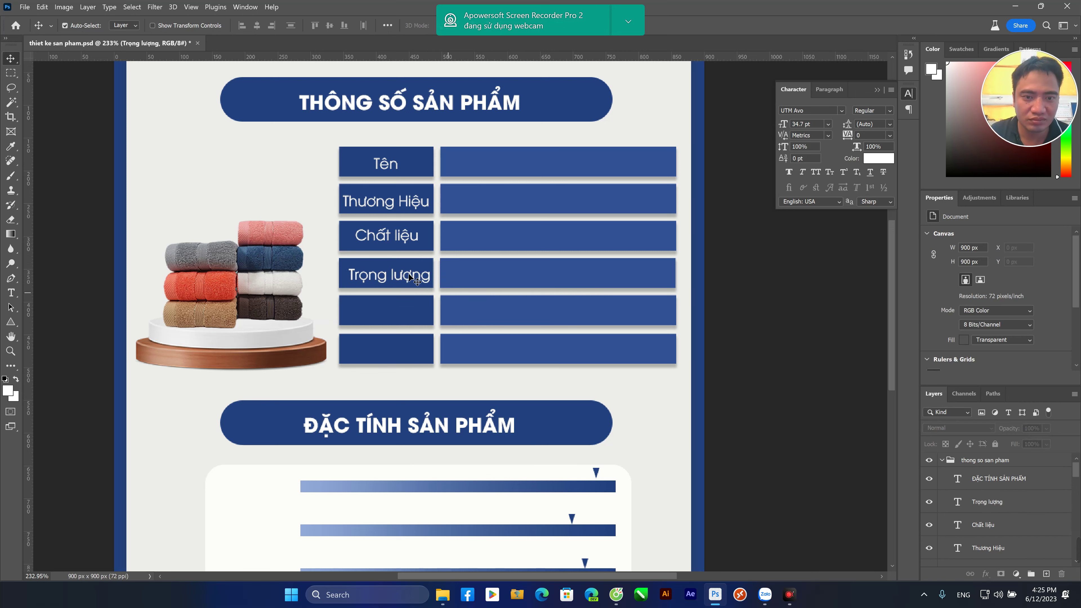
# Duplicate the "Trọng lượng" label into the fifth cell of the left column and change the copy's text to "Kích Thước"
pyautogui.moveTo(408, 282); pyautogui.dragTo(409, 317)
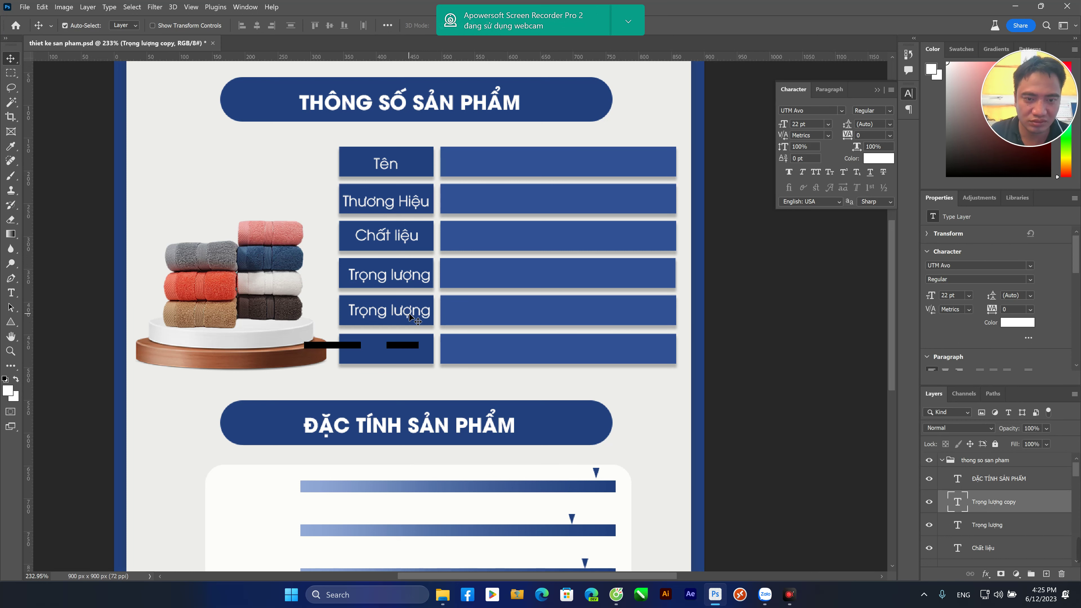
pyautogui.doubleClick(409, 317)
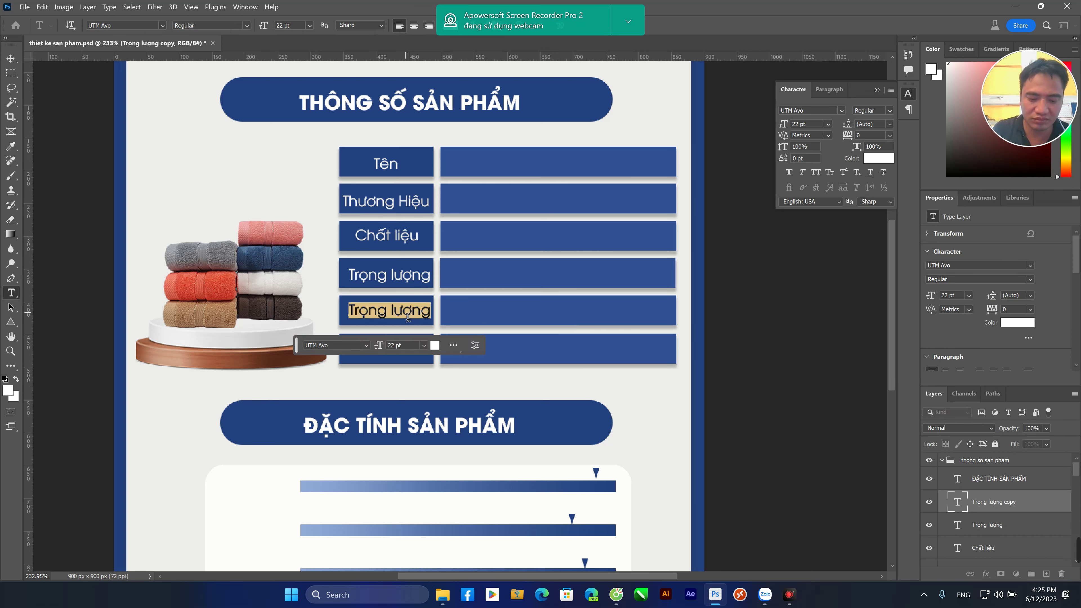
pyautogui.write('Kích Th')
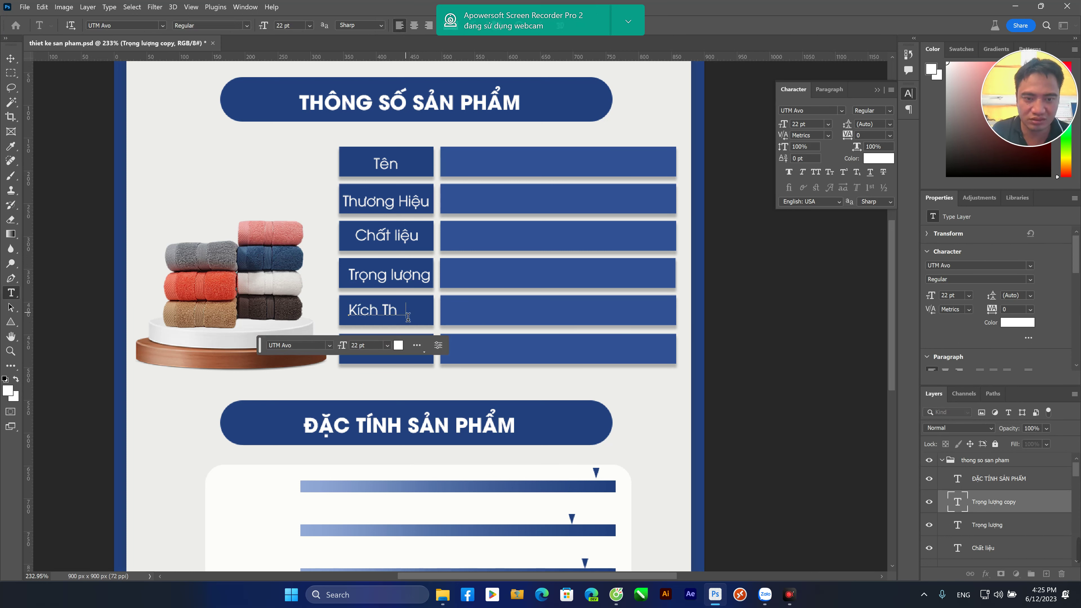
pyautogui.write('ước')
pyautogui.click(11, 58)
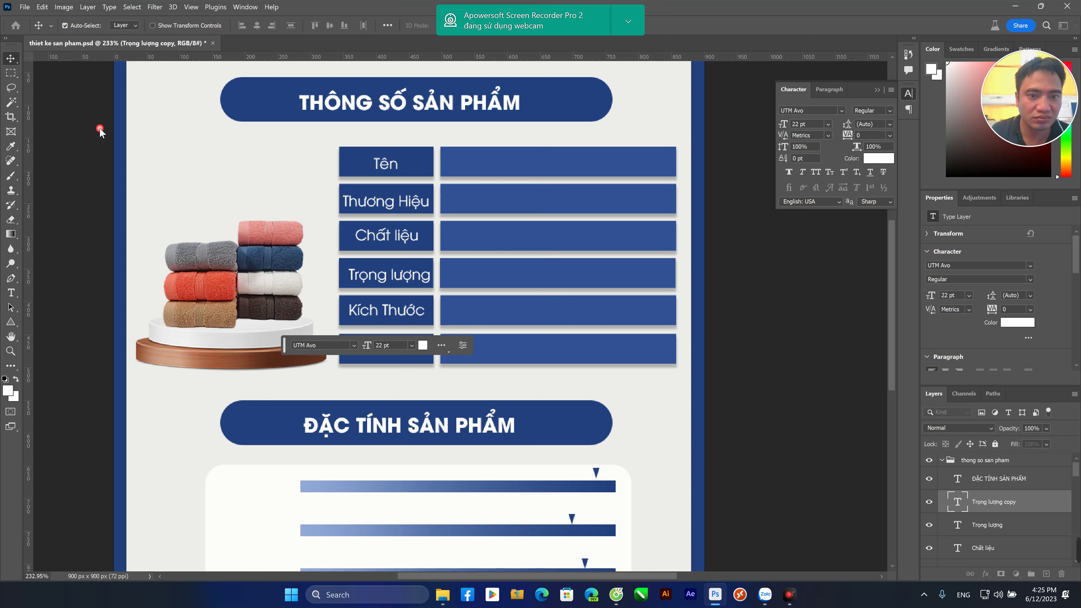
# Duplicate the "Kích Thước" label into the sixth cell of the left column and change the copy's text to "Màu Sắc"
pyautogui.moveTo(406, 318); pyautogui.dragTo(405, 357)
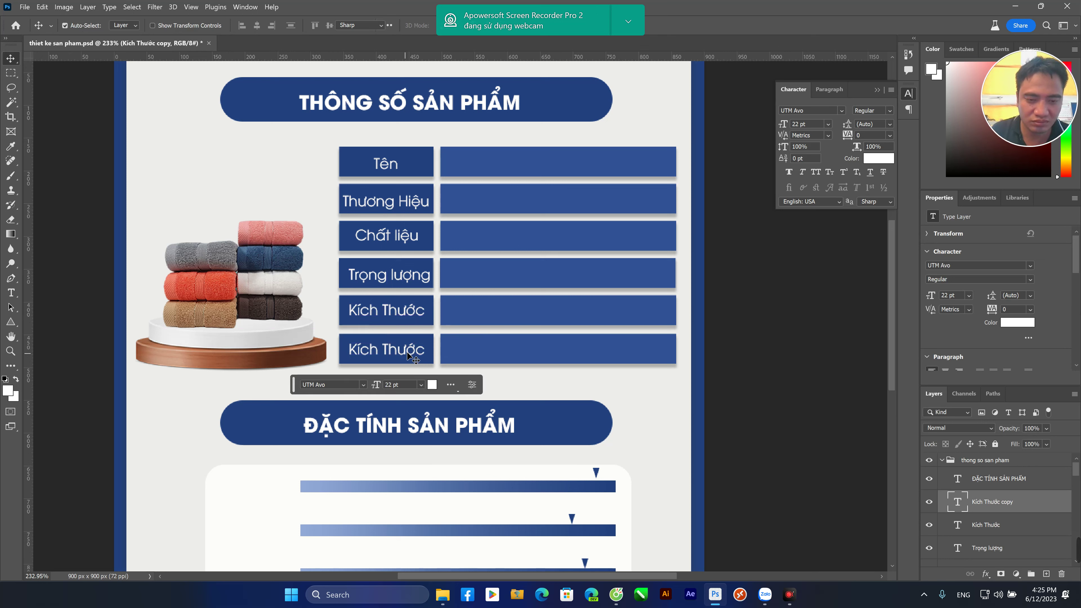
pyautogui.doubleClick(409, 356)
pyautogui.write('M')
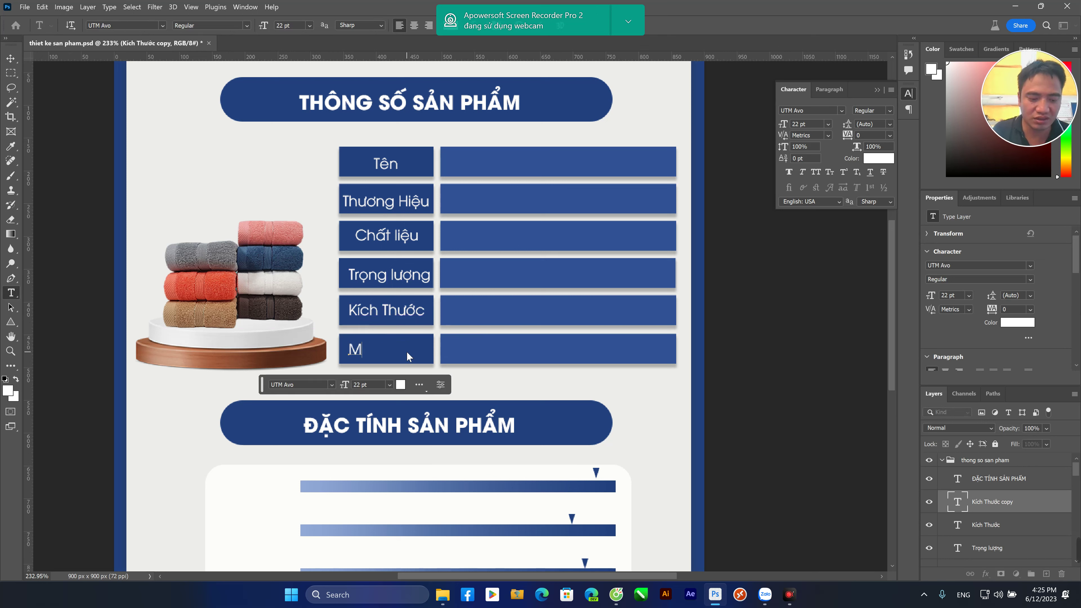
pyautogui.write('àu Sắc')
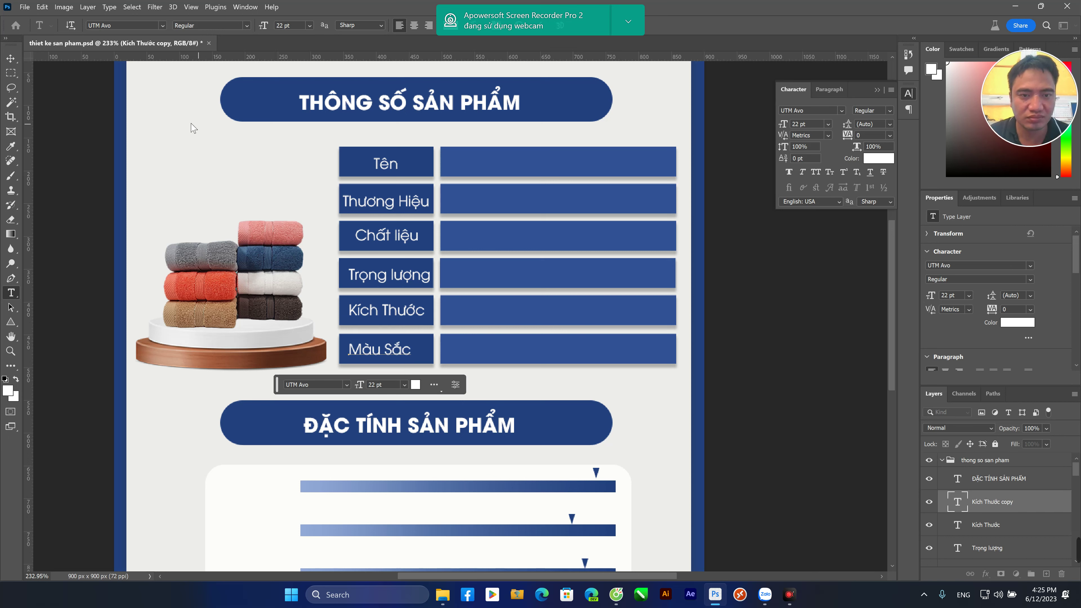
pyautogui.click(11, 58)
pyautogui.click(454, 308)
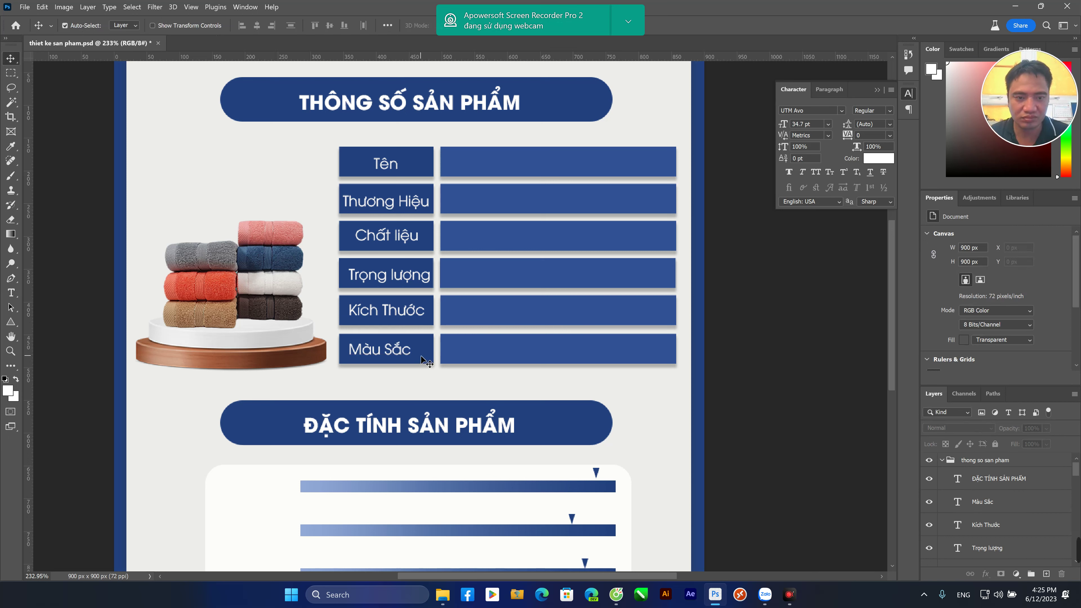
pyautogui.click(403, 358)
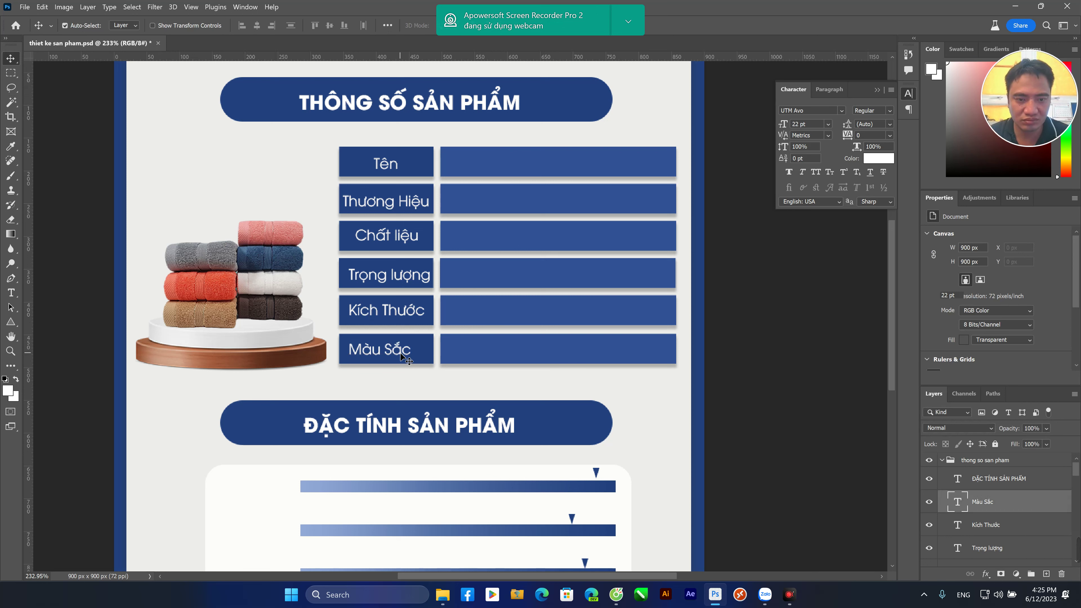
# Shift the "Màu Sắc" label right to centre it in its cell and change the third label's text to "Chất Liệu"
pyautogui.moveTo(403, 358); pyautogui.dragTo(409, 358)
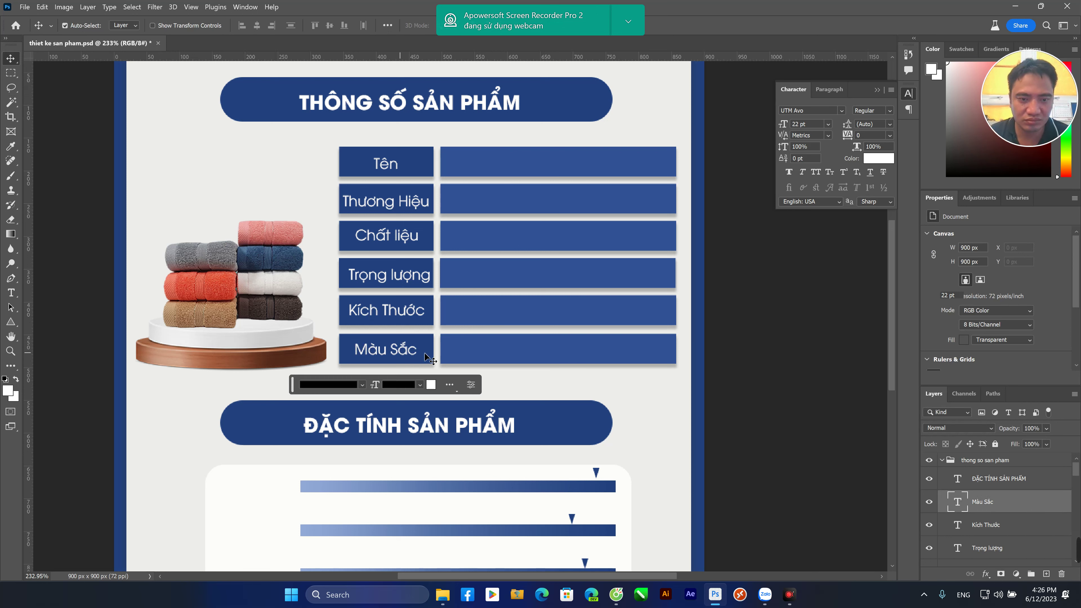
pyautogui.click(749, 350)
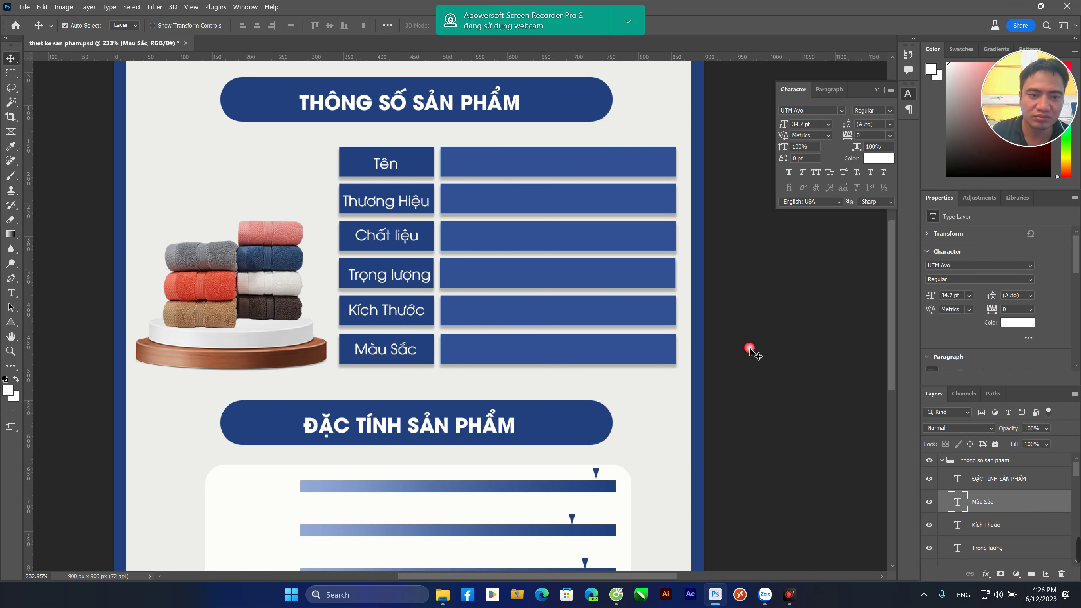
pyautogui.click(402, 238)
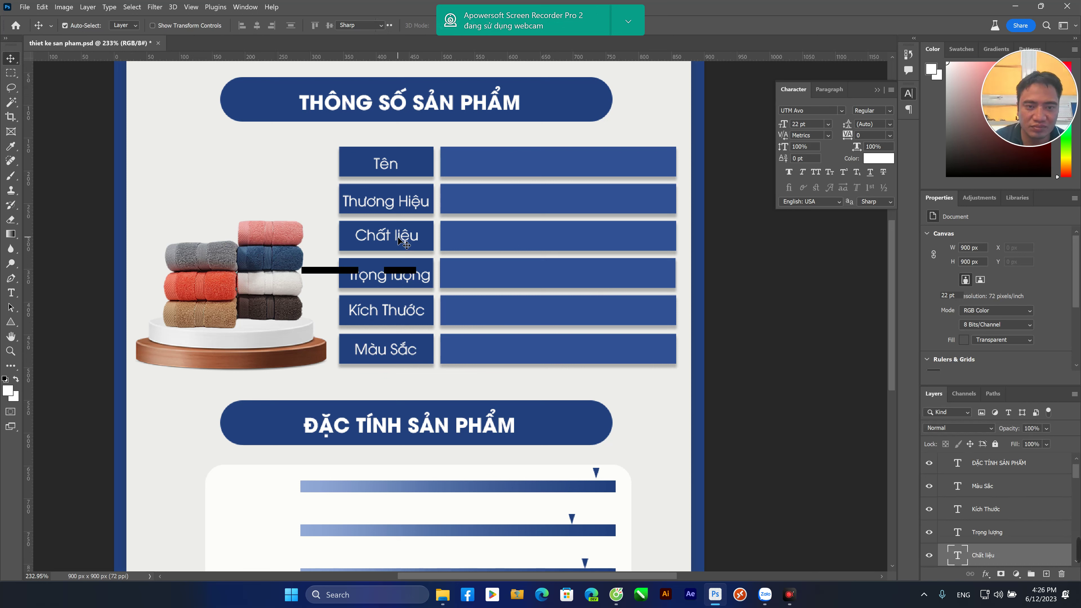
pyautogui.doubleClick(400, 239)
pyautogui.click(400, 241)
pyautogui.moveTo(391, 237); pyautogui.dragTo(397, 237)
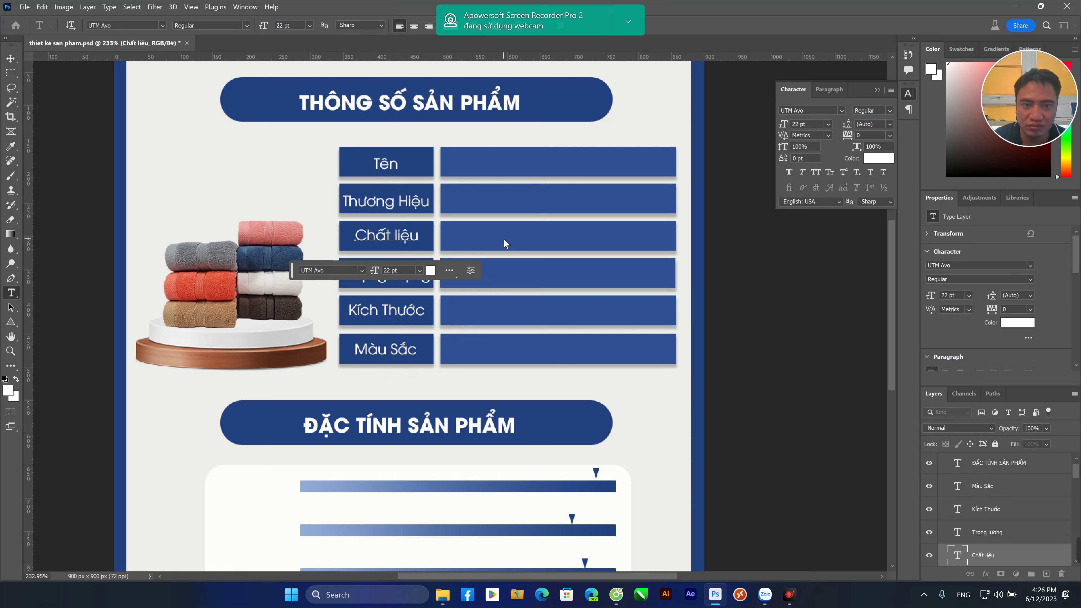
pyautogui.hotkey('shift', 'End')
pyautogui.write('Liệu')
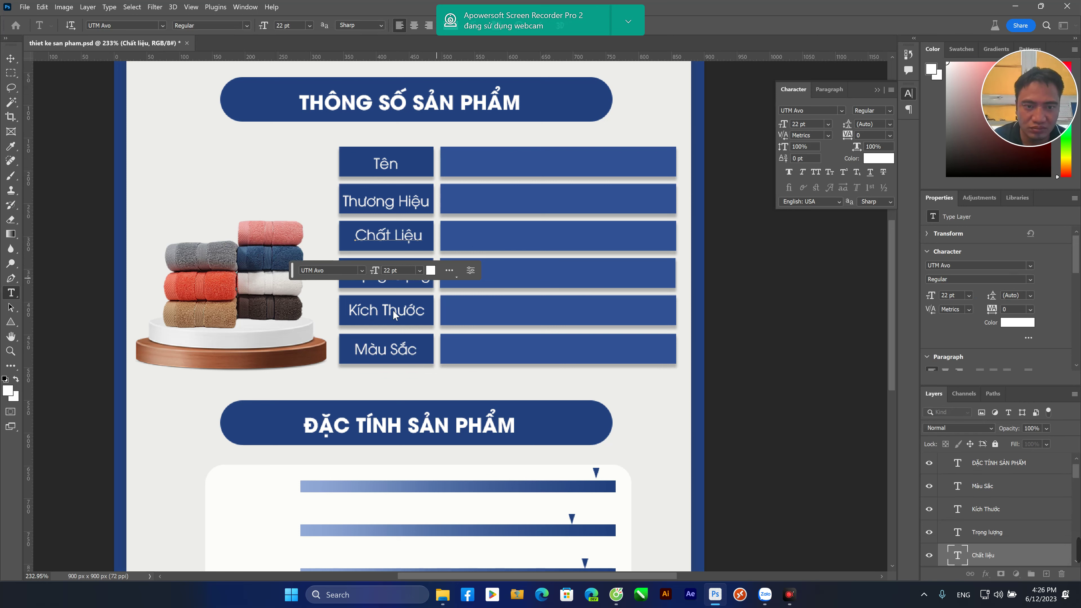
pyautogui.hotkey('ctrl', 'Return')
pyautogui.press('v')
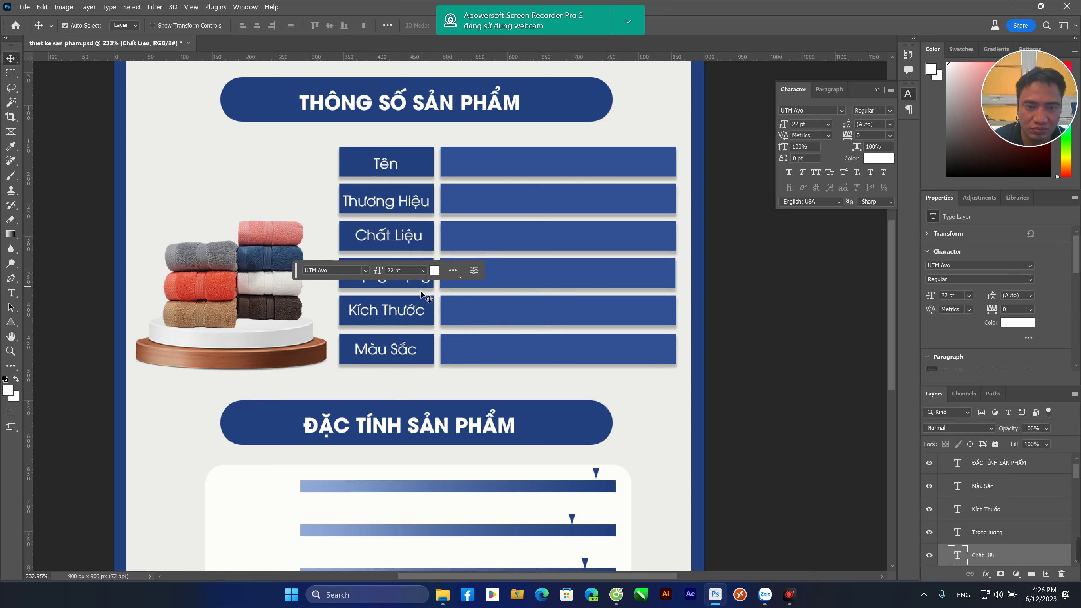
pyautogui.click(480, 373)
# Change the fourth label's text to "Trọng Lượng" and shift it slightly left to fit inside its cell
pyautogui.click(394, 278)
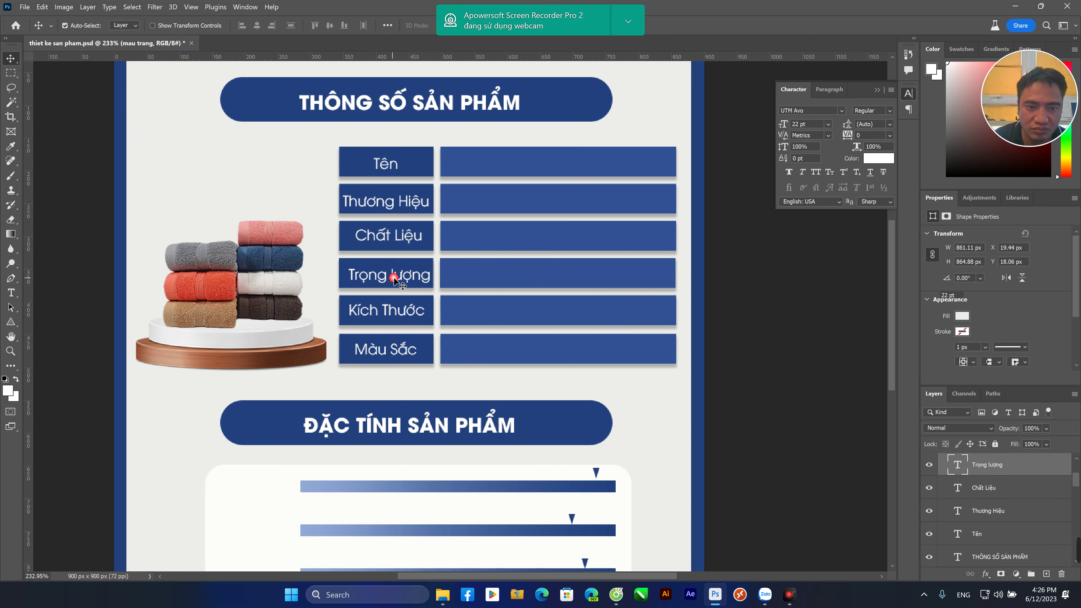
pyautogui.doubleClick(393, 278)
pyautogui.click(393, 281)
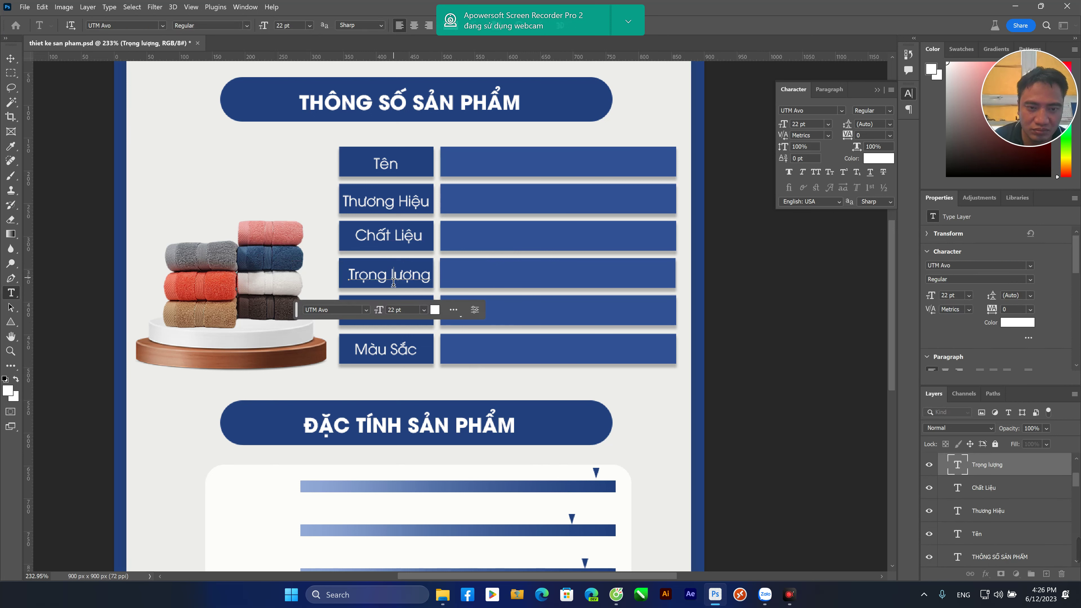
pyautogui.write('L')
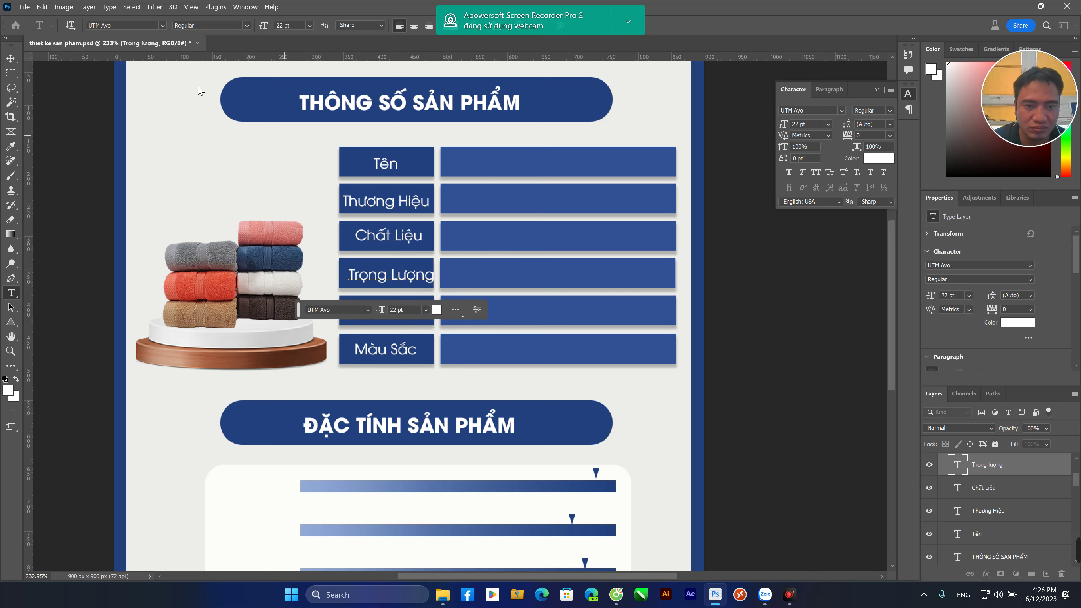
pyautogui.click(10, 59)
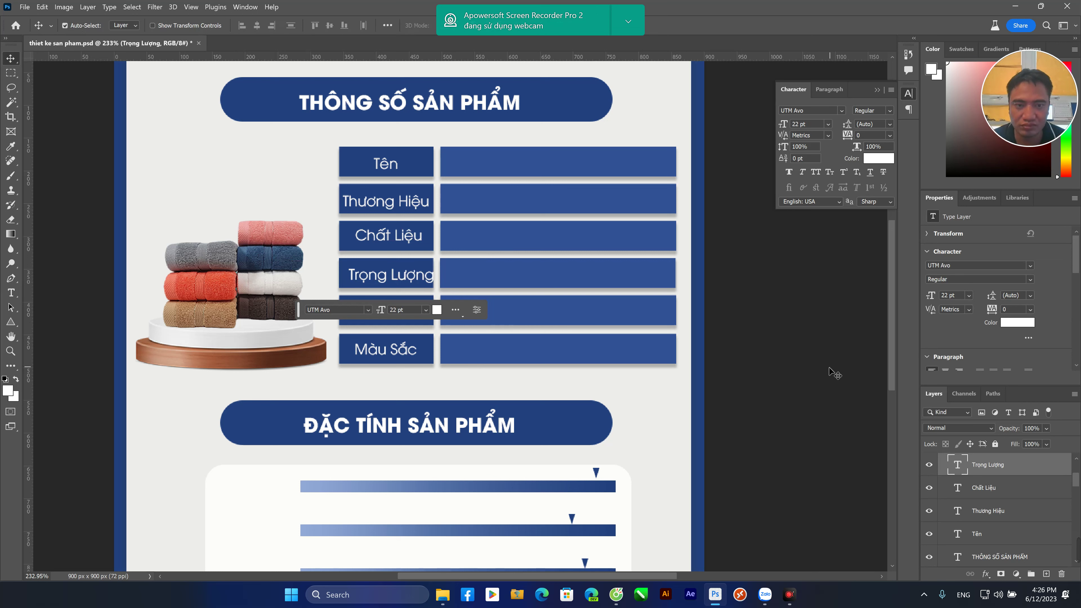
pyautogui.click(816, 349)
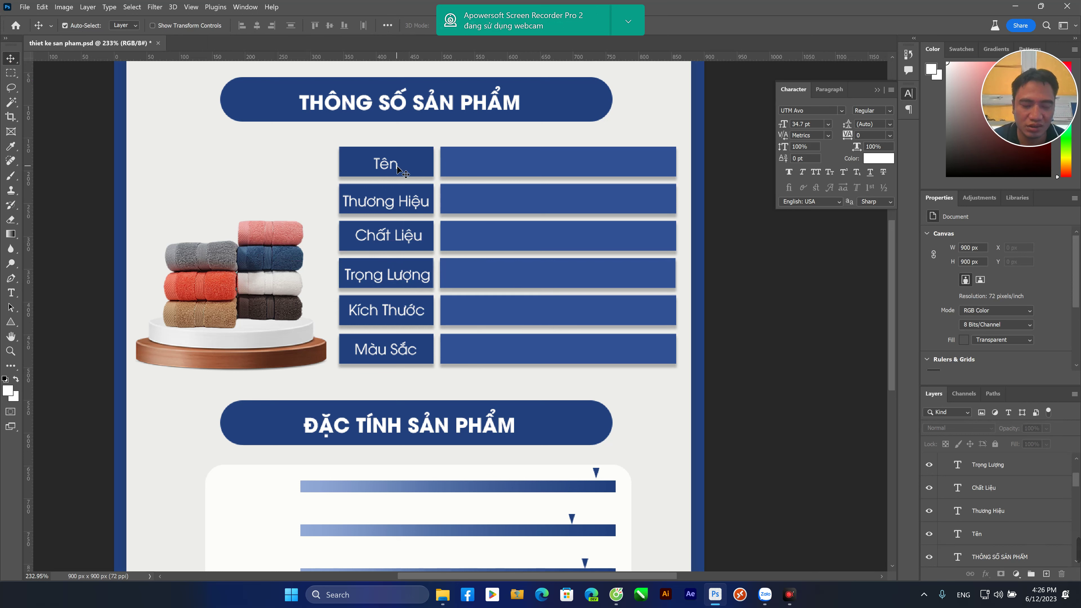
# Duplicate the "Tên" label into the first cell of the right column and change the copy's text to "Combo 7 khăn mặt cotton"
pyautogui.moveTo(397, 166); pyautogui.dragTo(474, 168)
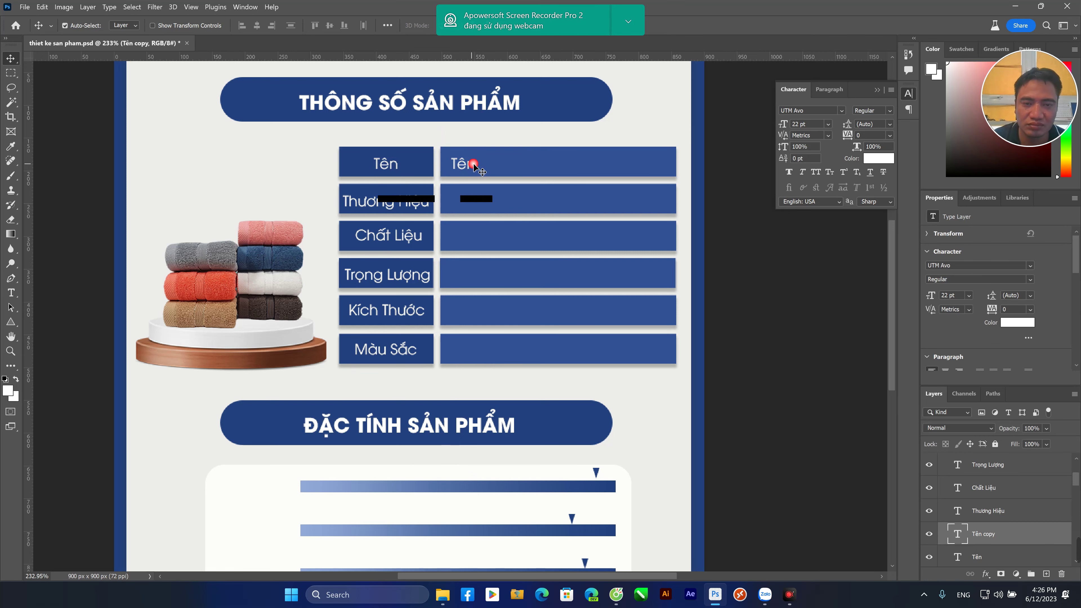
pyautogui.doubleClick(482, 169)
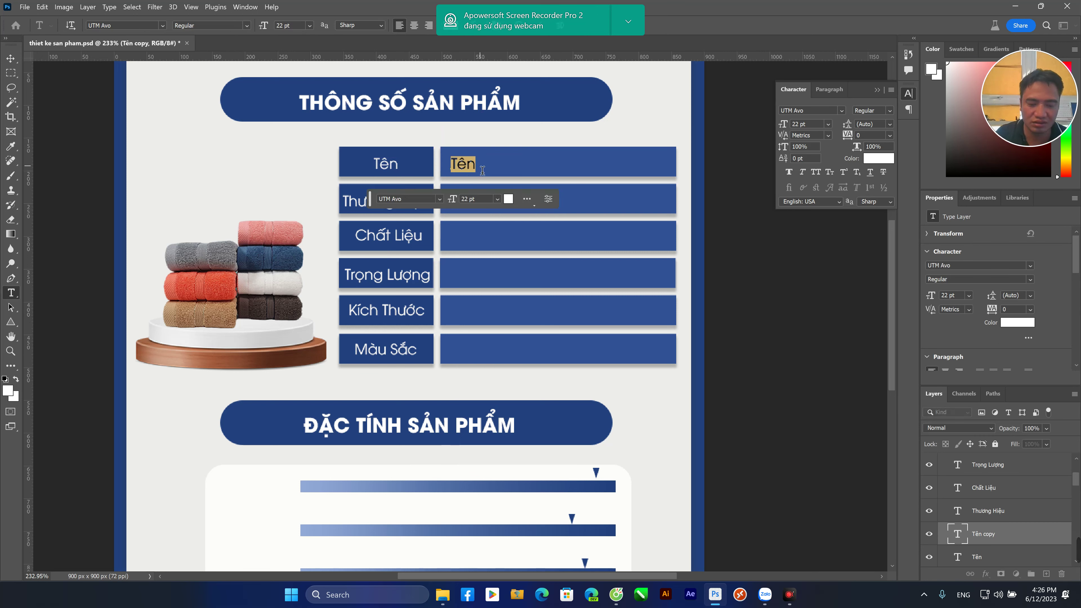
pyautogui.write('Combo 7 khăn m ')
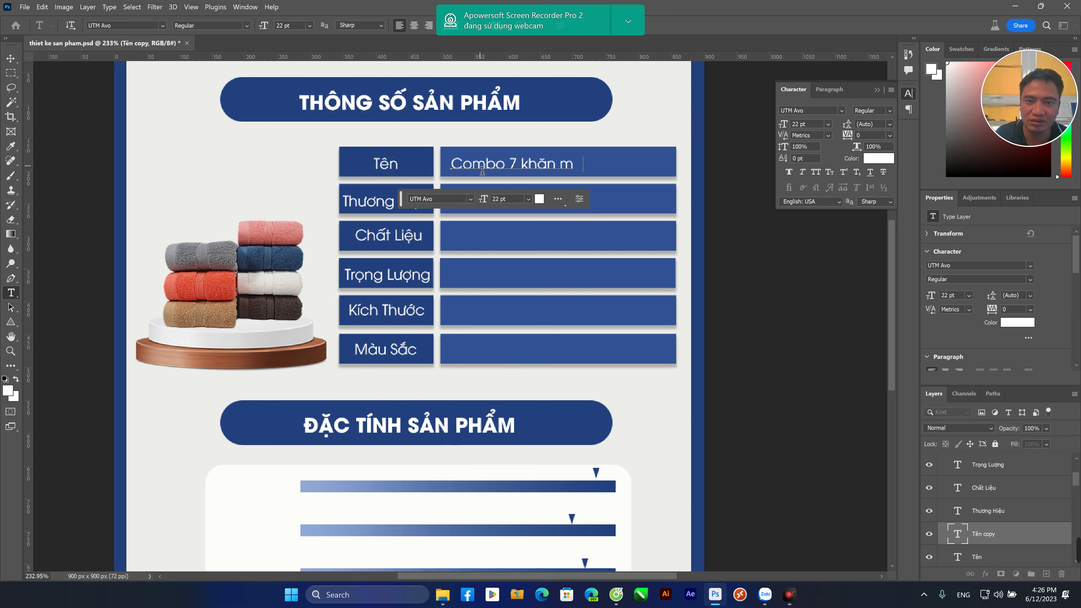
pyautogui.write('atewj')
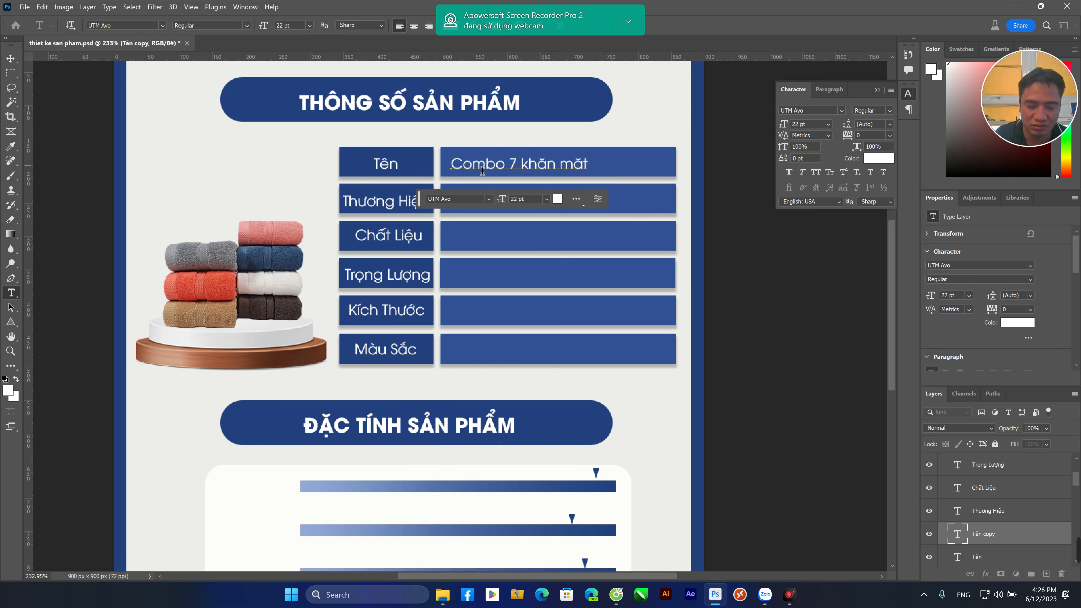
pyautogui.write(' cotton')
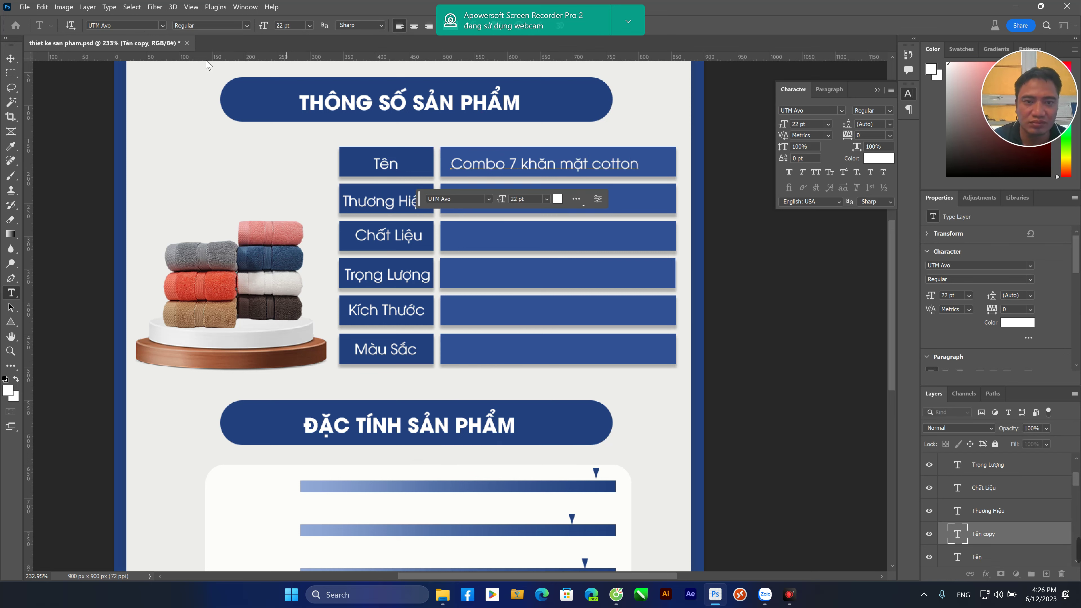
pyautogui.click(11, 59)
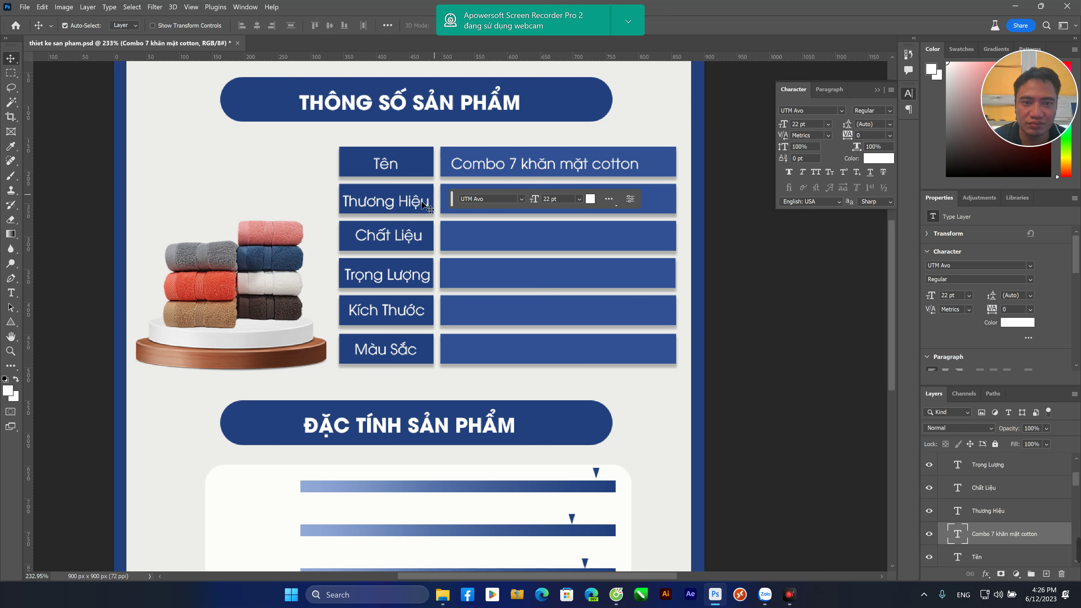
# Duplicate the "Thương Hiệu" label into the second cell of the right column and change the copy's text to "Rabbit - May Việt Toàn"
pyautogui.moveTo(420, 208); pyautogui.dragTo(510, 205)
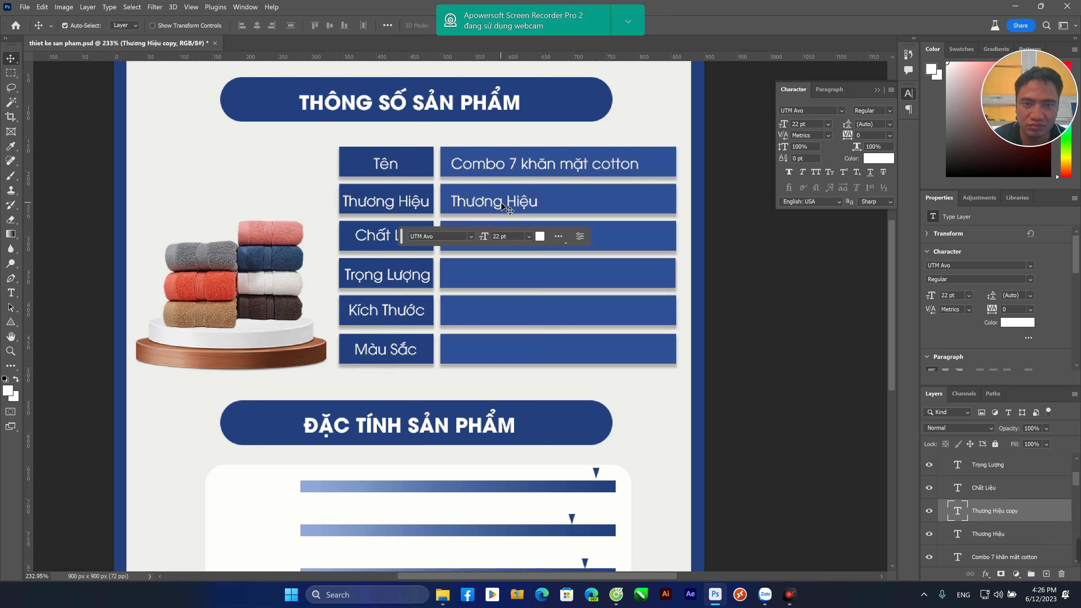
pyautogui.doubleClick(502, 206)
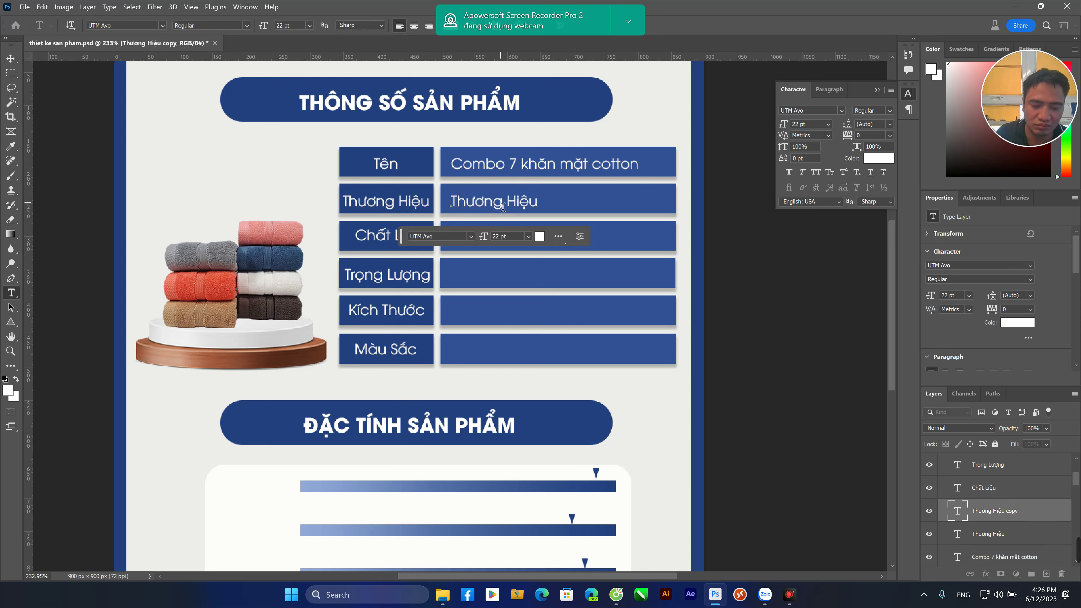
pyautogui.write('Rabbit - May Việt')
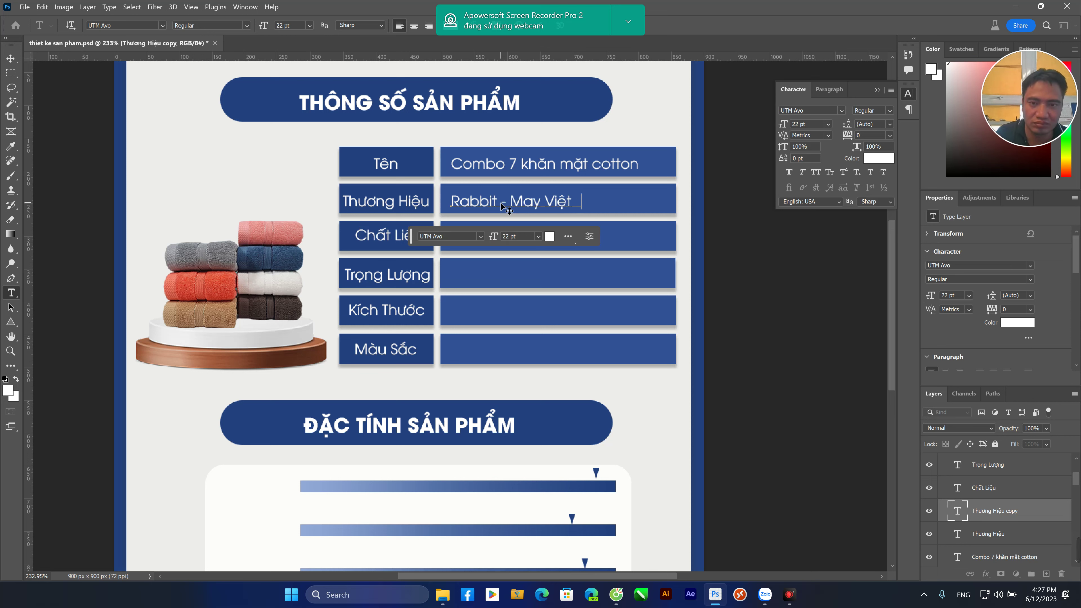
pyautogui.write(' Toaàn')
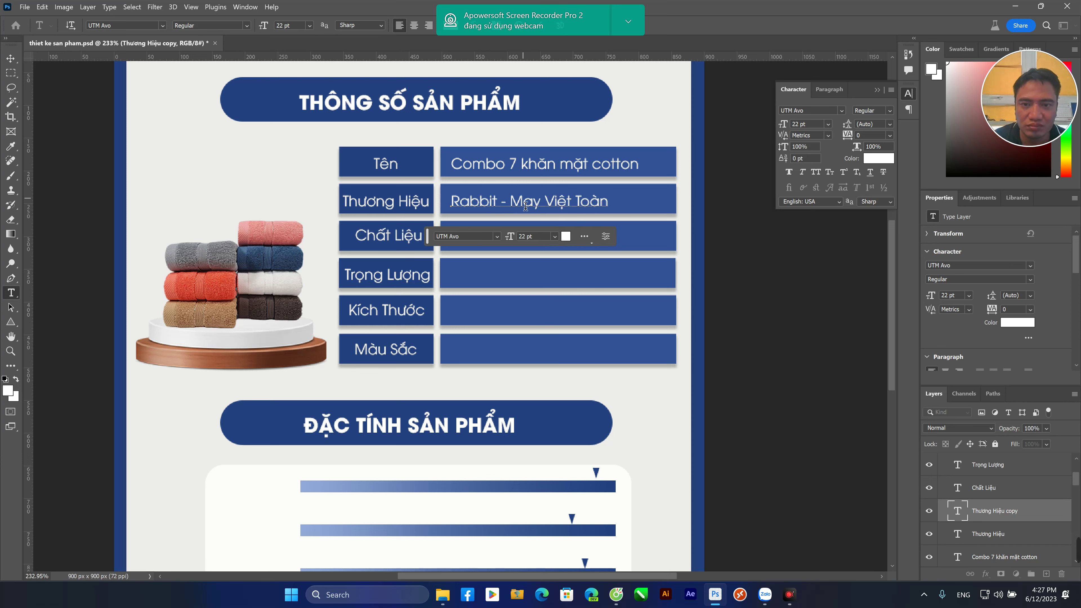
pyautogui.click(11, 58)
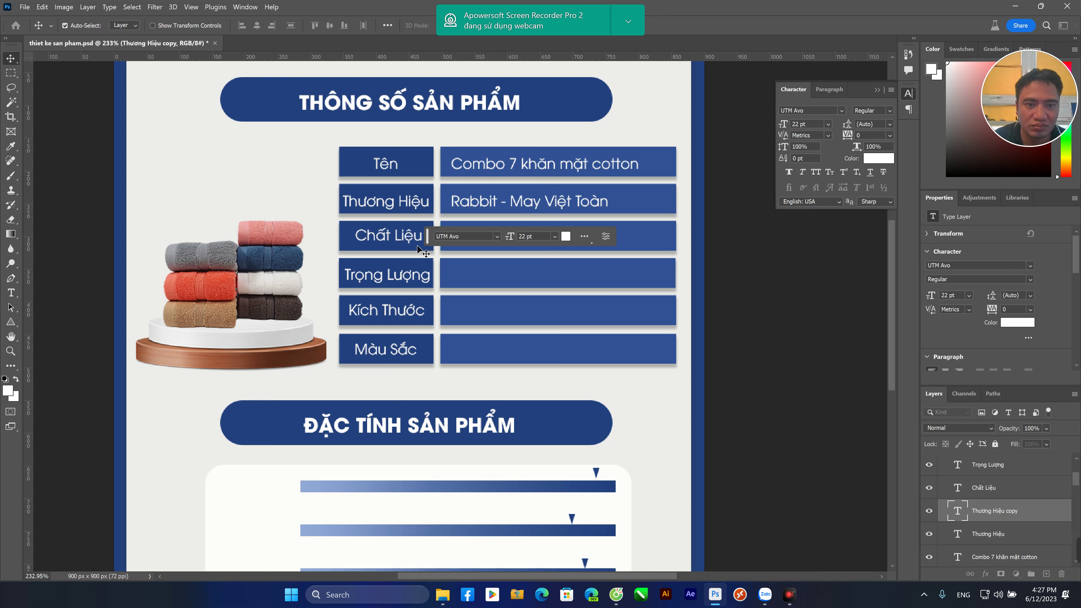
# Duplicate the "Chất Liệu" label into the third cell of the right column and change the copy's text to "100% cotton tự nhiên"
pyautogui.moveTo(402, 243); pyautogui.dragTo(514, 242)
pyautogui.hotkey('ctrl', 'z')
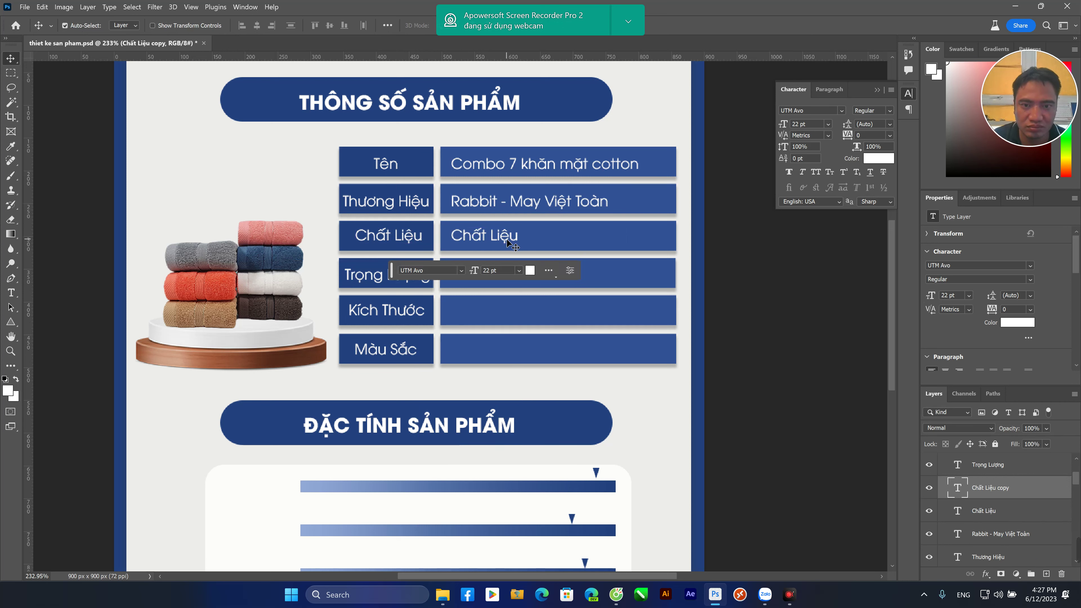
pyautogui.doubleClick(509, 240)
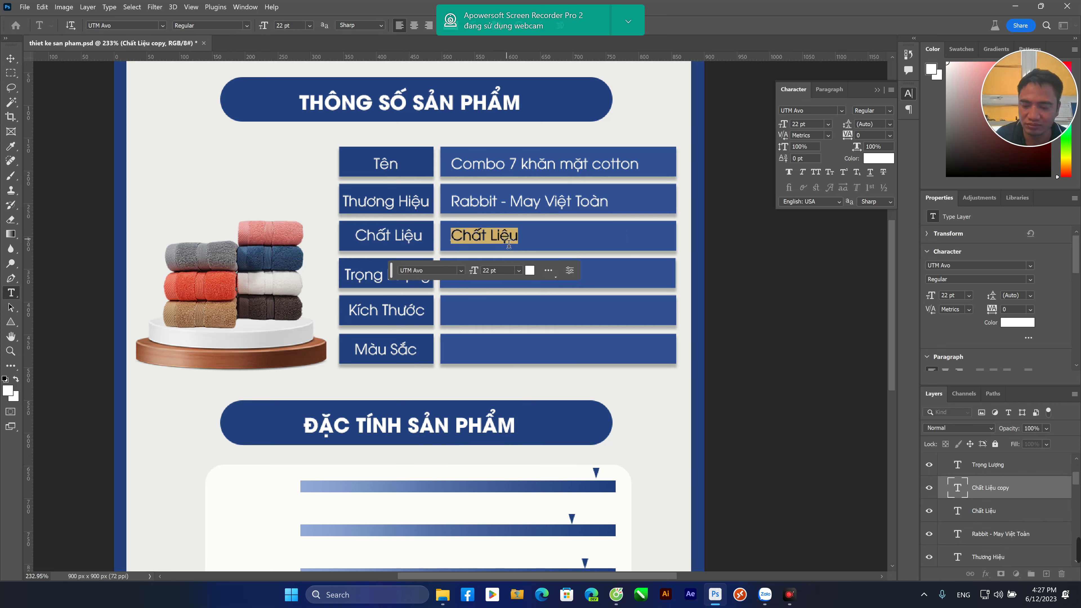
pyautogui.write('100%')
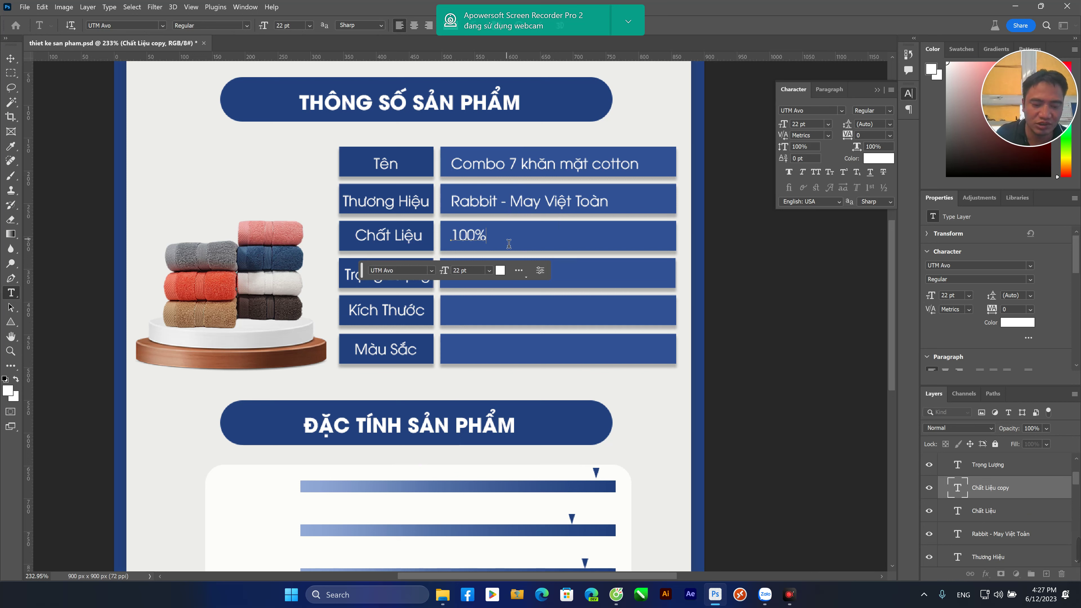
pyautogui.write(' cô')
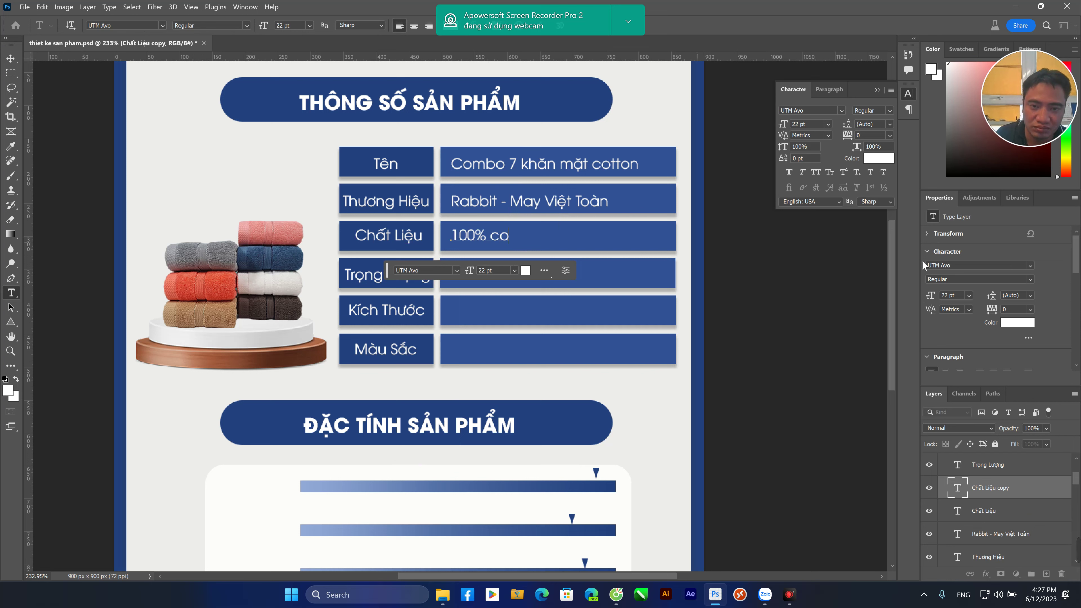
pyautogui.write('tton tự nhiên')
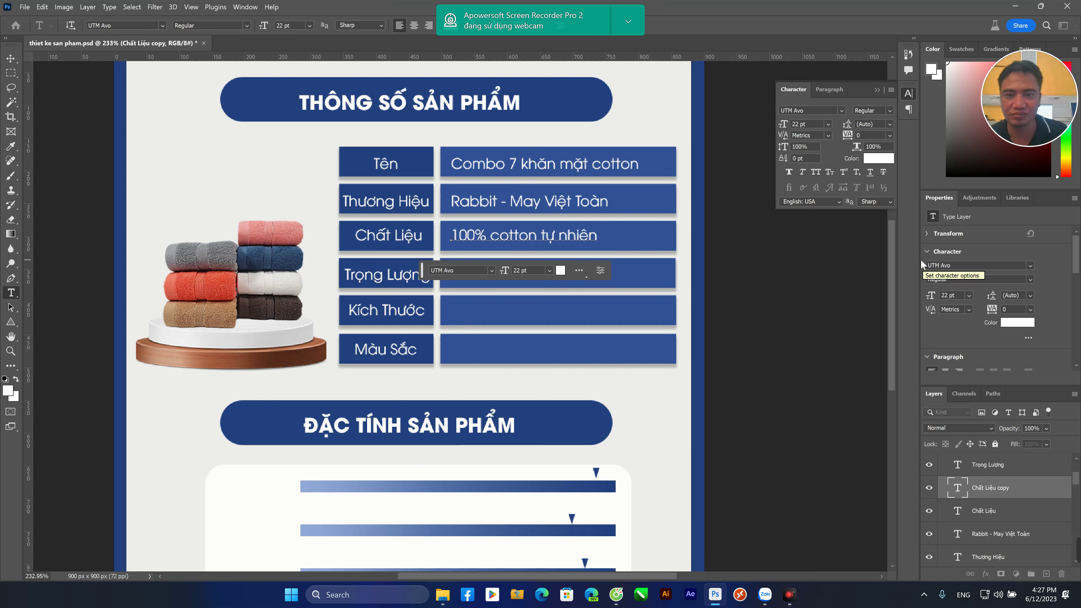
pyautogui.click(11, 58)
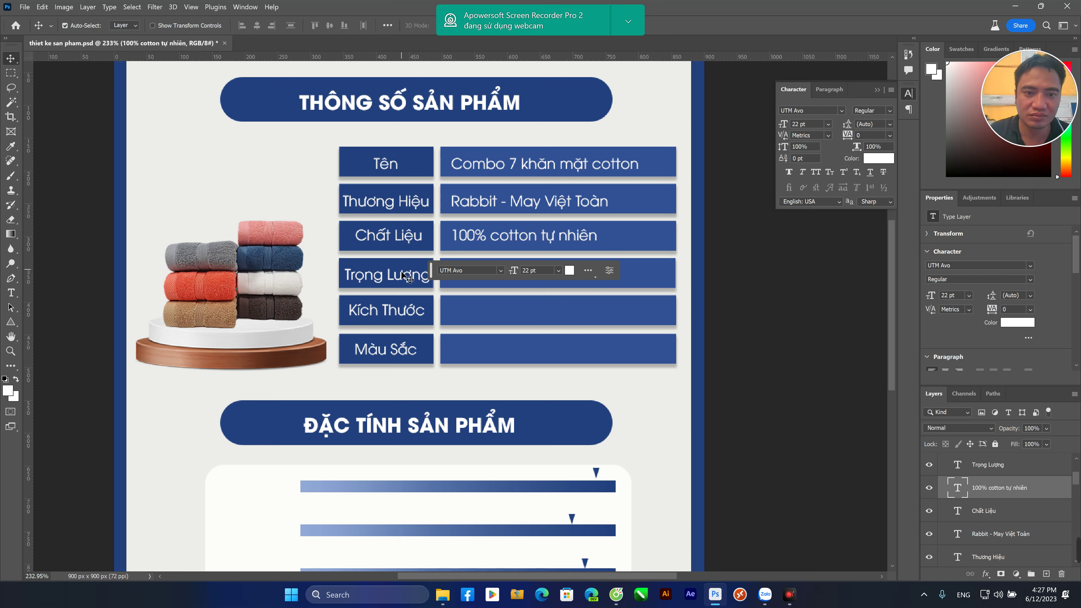
# Duplicate the "Trọng Lượng" label into the fourth cell of the right column and change the copy's text to "70gr x 7 Chiếc"
pyautogui.moveTo(406, 282); pyautogui.dragTo(514, 279)
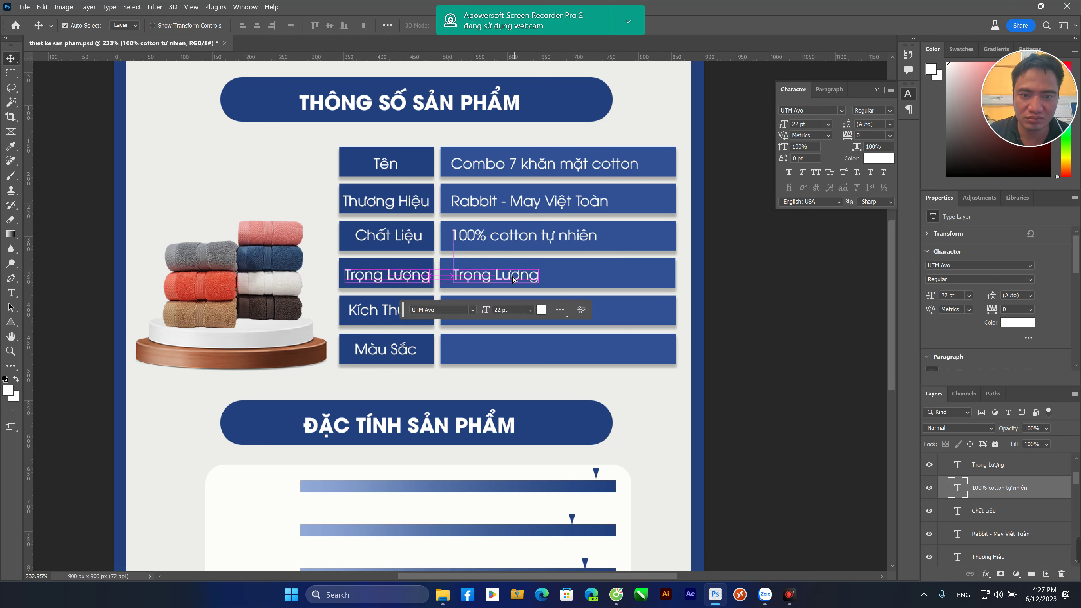
pyautogui.doubleClick(514, 280)
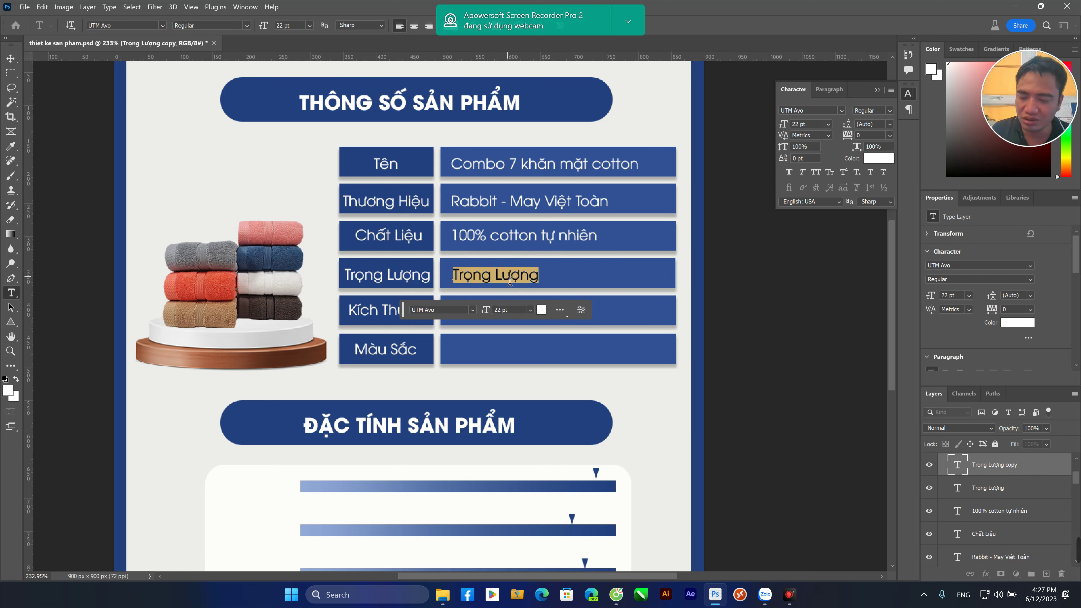
pyautogui.write('70gr x')
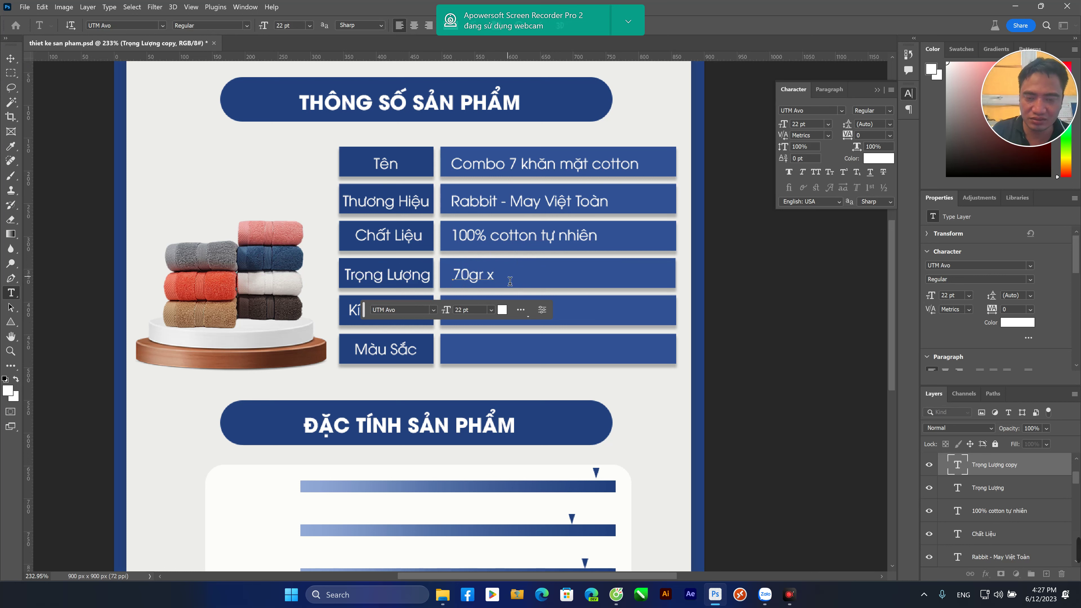
pyautogui.write(' 7 Chiếc')
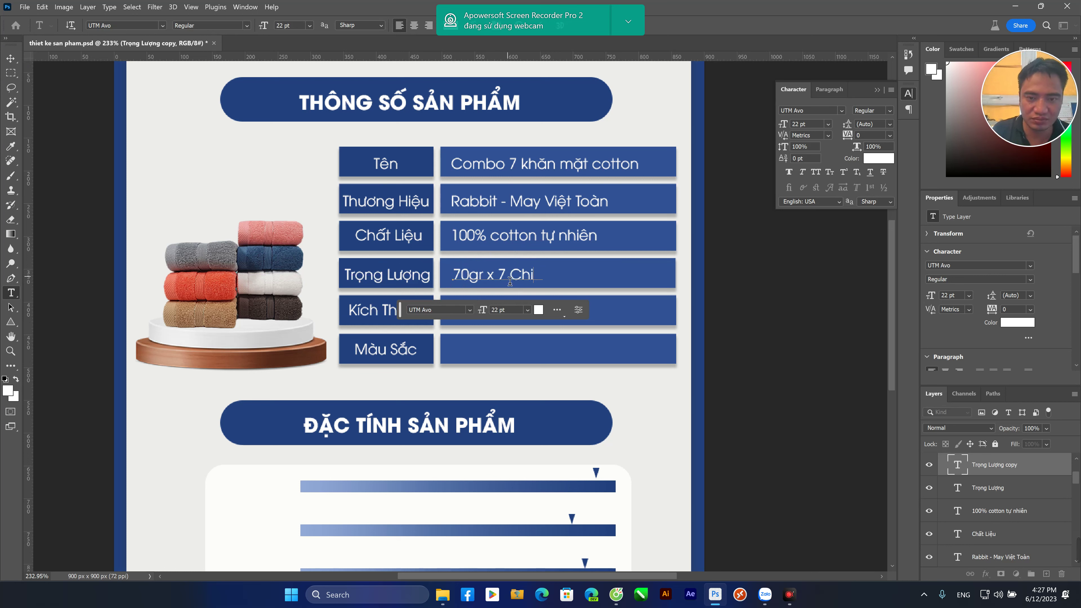
pyautogui.click(10, 58)
# Duplicate the "Kích Thước" label into the fifth cell of the right column and change the copy's text to "30x50cm"
pyautogui.click(379, 315)
pyautogui.moveTo(379, 315); pyautogui.dragTo(482, 318)
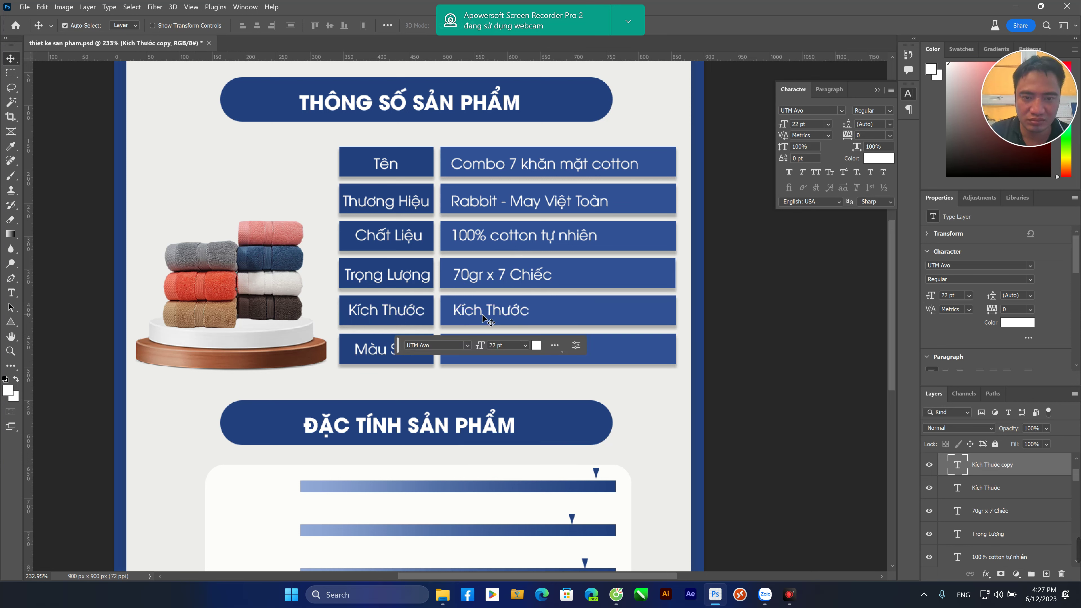
pyautogui.doubleClick(483, 316)
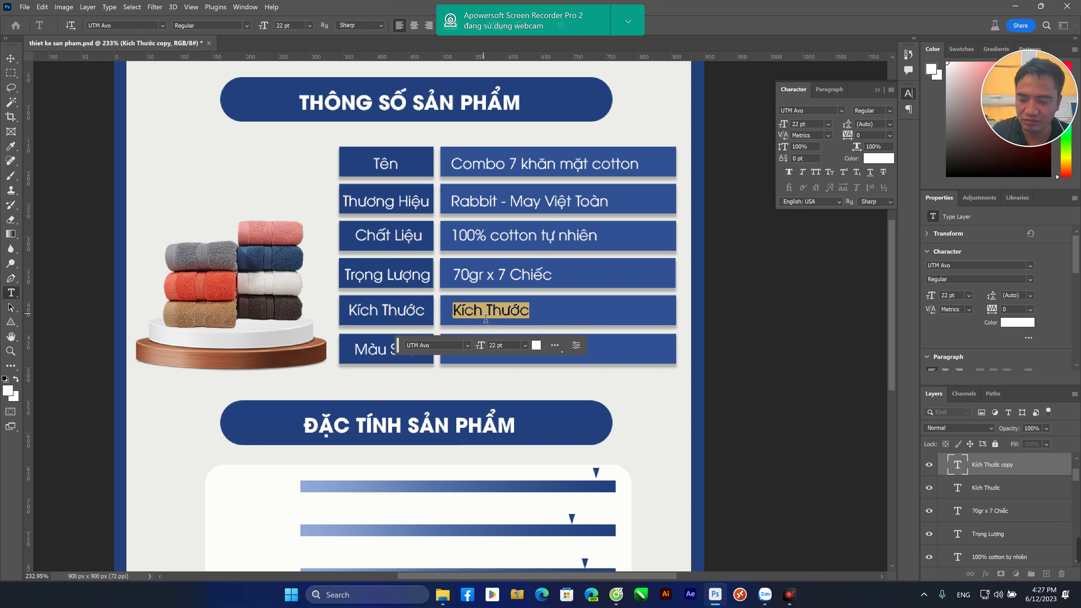
pyautogui.write('30x5 ')
pyautogui.write('cm')
pyautogui.click(11, 58)
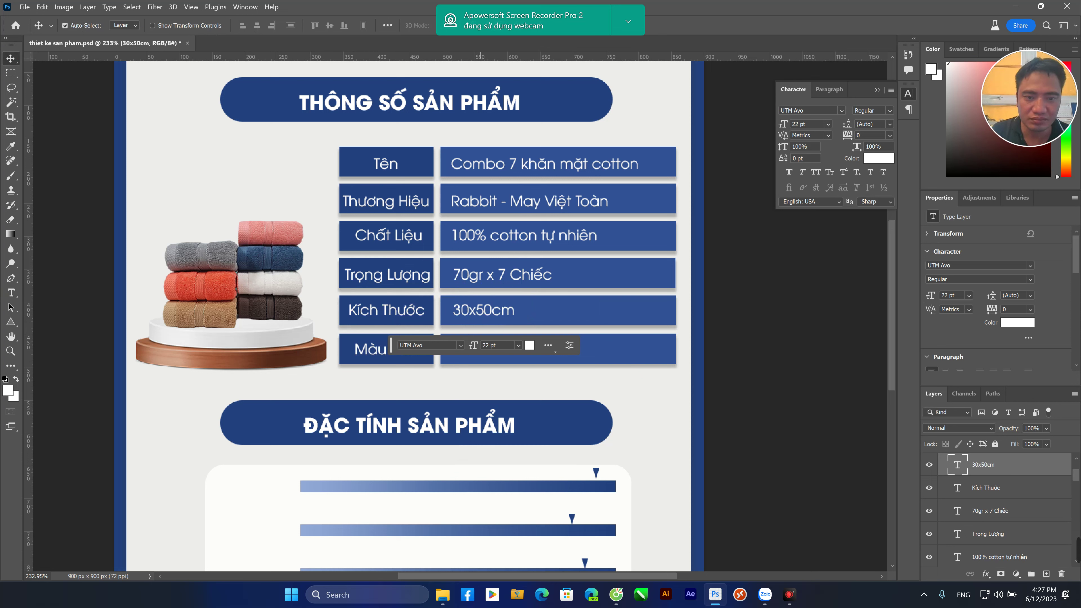
# Duplicate the "Màu Sắc" label into the sixth cell of the right column and change the copy's text to "12 màu"
pyautogui.moveTo(388, 357); pyautogui.dragTo(479, 358)
pyautogui.doubleClick(479, 357)
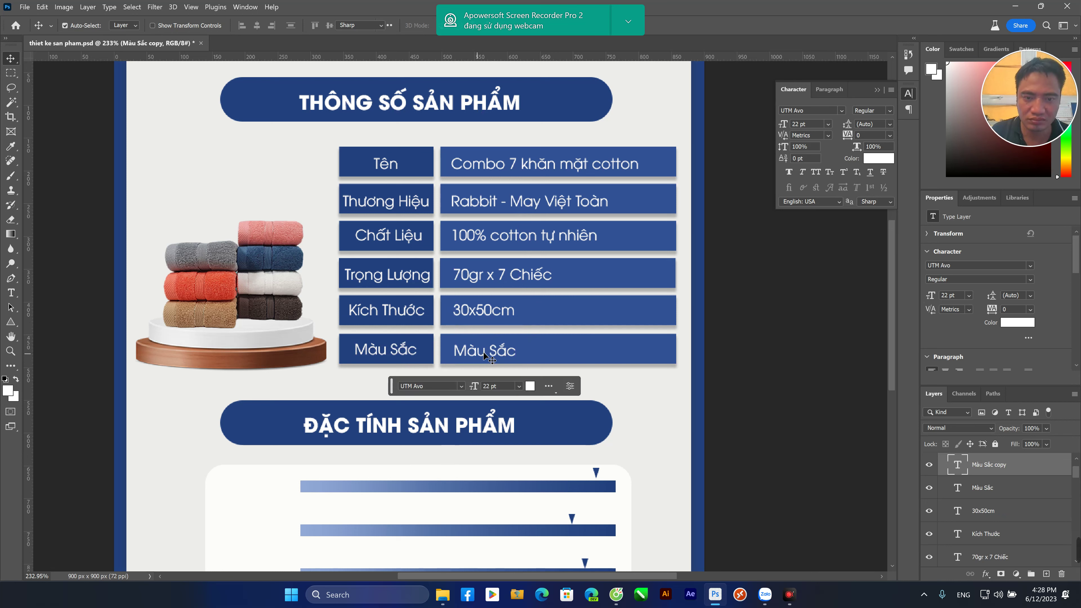
pyautogui.write('12 mày')
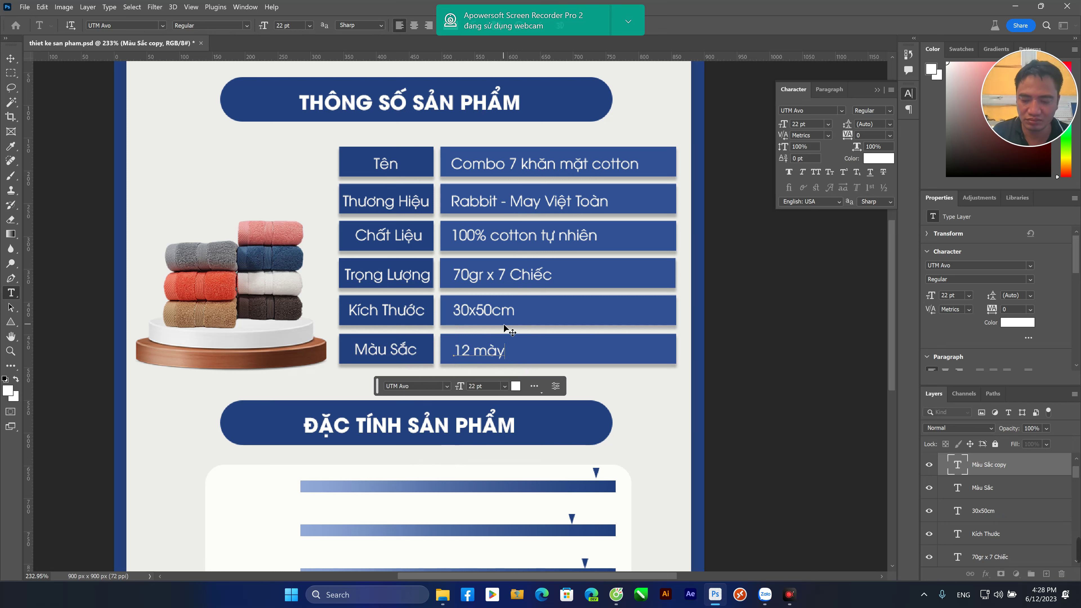
pyautogui.press('BackSpace')
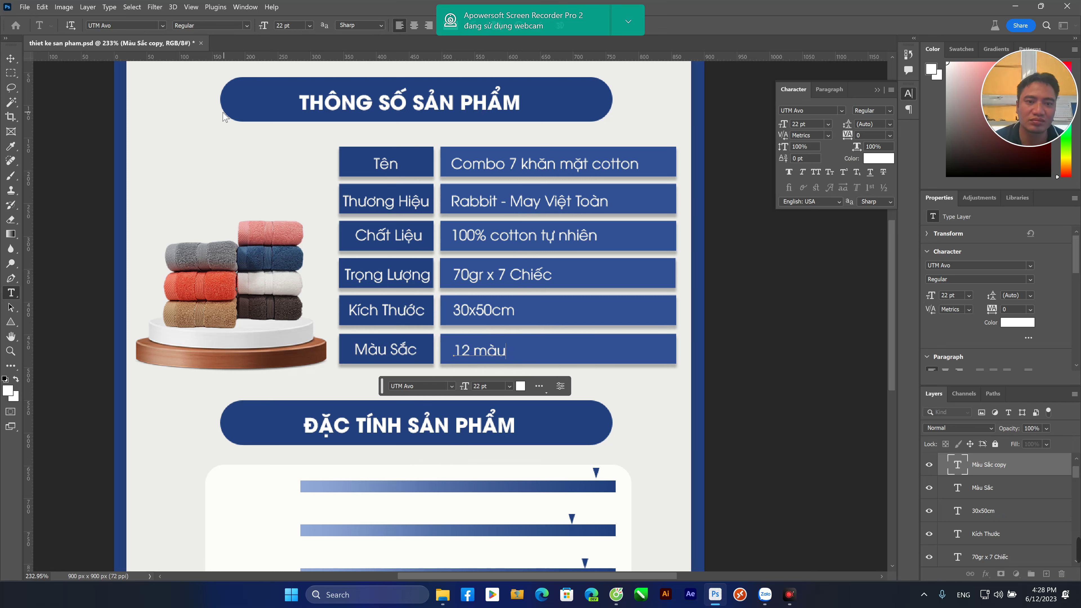
pyautogui.click(11, 58)
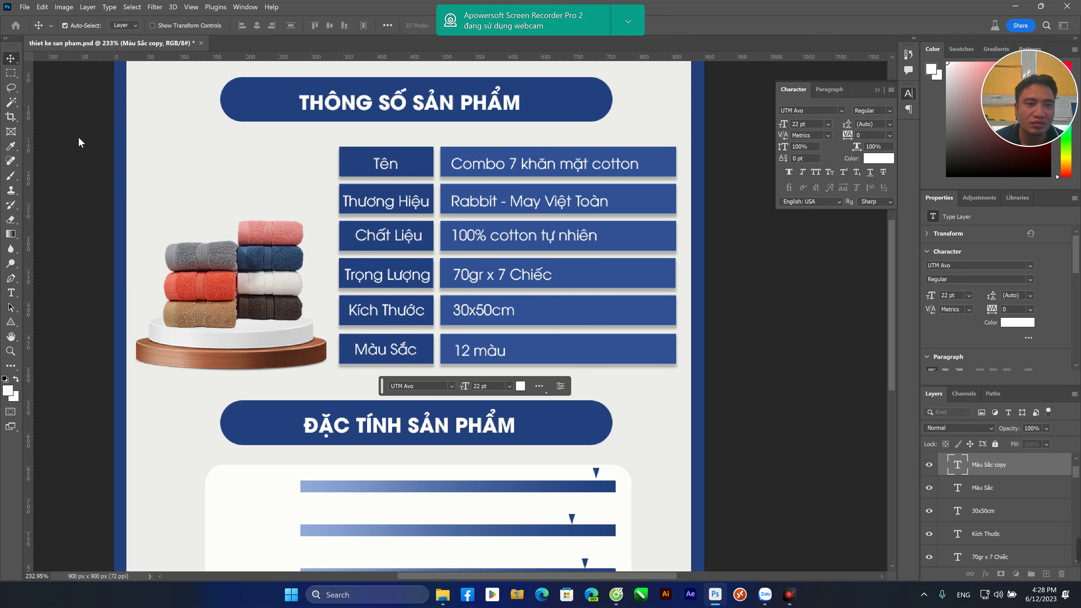
pyautogui.click(719, 372)
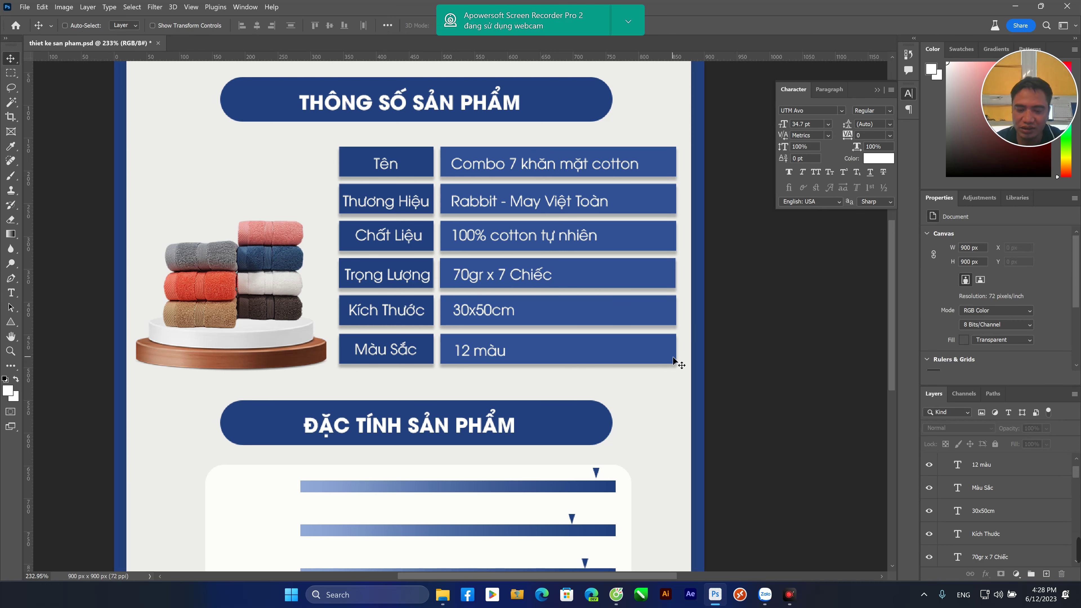
# Duplicate the "Màu Sắc" label beside the first gradient bar and format the copy in bold with the title bar's dark blue
pyautogui.hotkey('ctrl', '-')
pyautogui.hotkey('ctrl', '-')
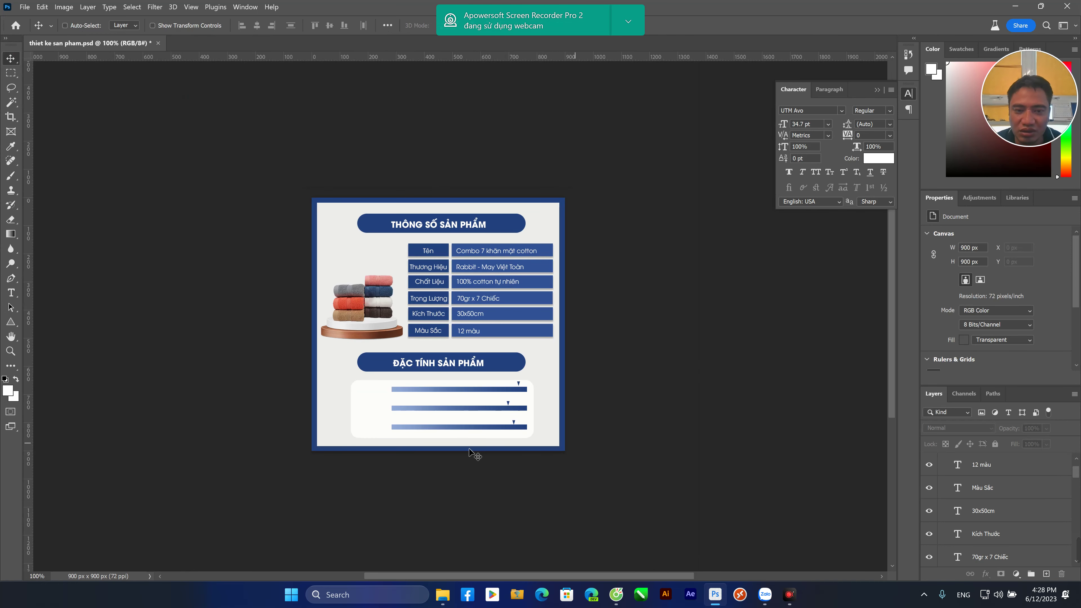
pyautogui.press('ctrl')
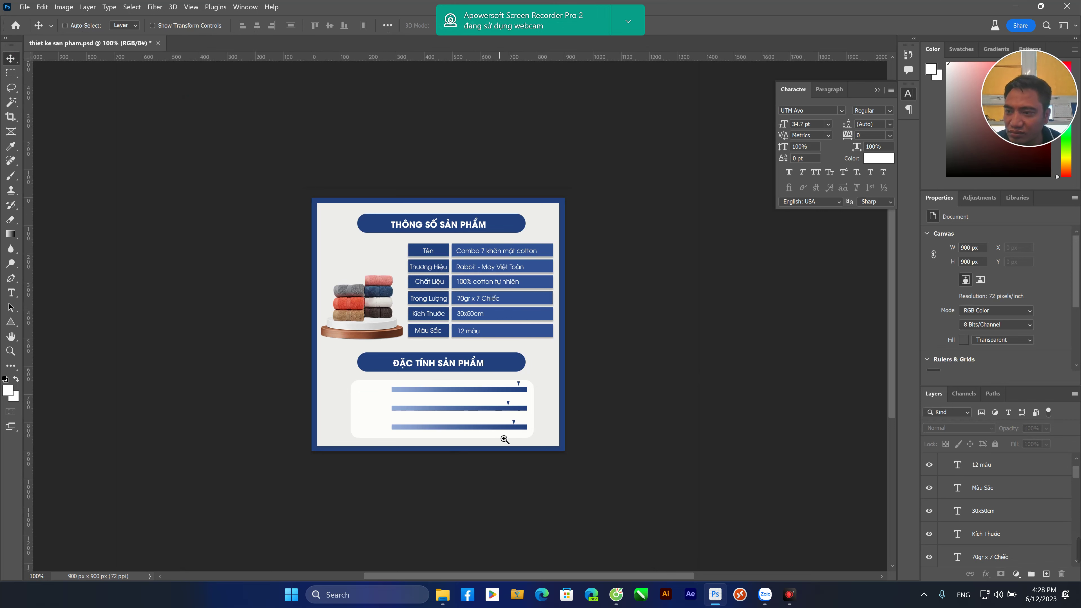
pyautogui.moveTo(368, 391); pyautogui.dragTo(386, 395)
pyautogui.moveTo(535, 244); pyautogui.dragTo(386, 402)
pyautogui.click(387, 398)
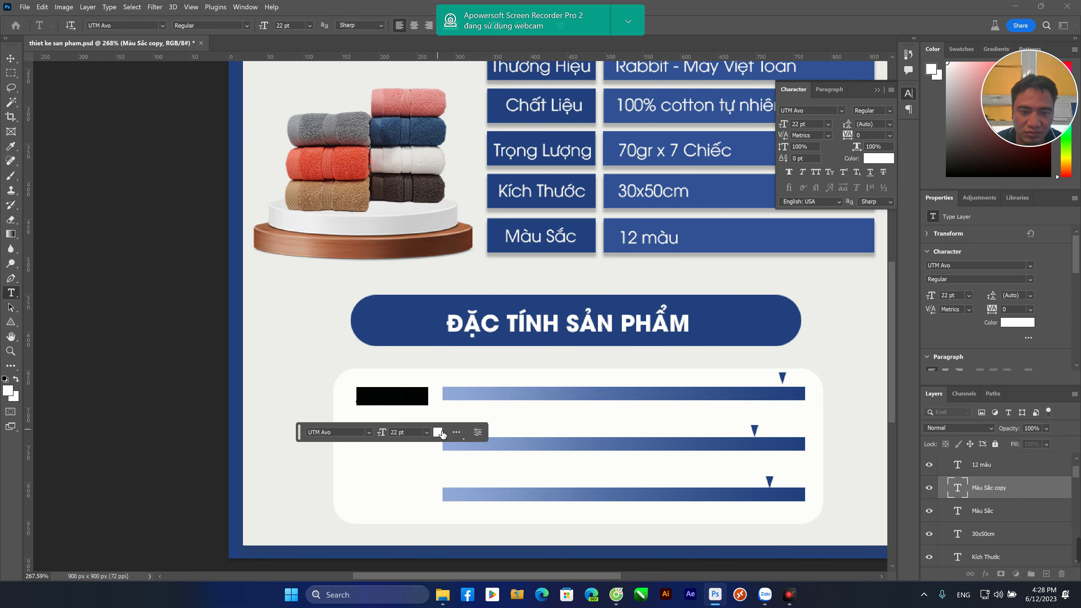
pyautogui.click(437, 432)
pyautogui.click(445, 336)
pyautogui.click(829, 370)
pyautogui.click(211, 26)
pyautogui.click(216, 54)
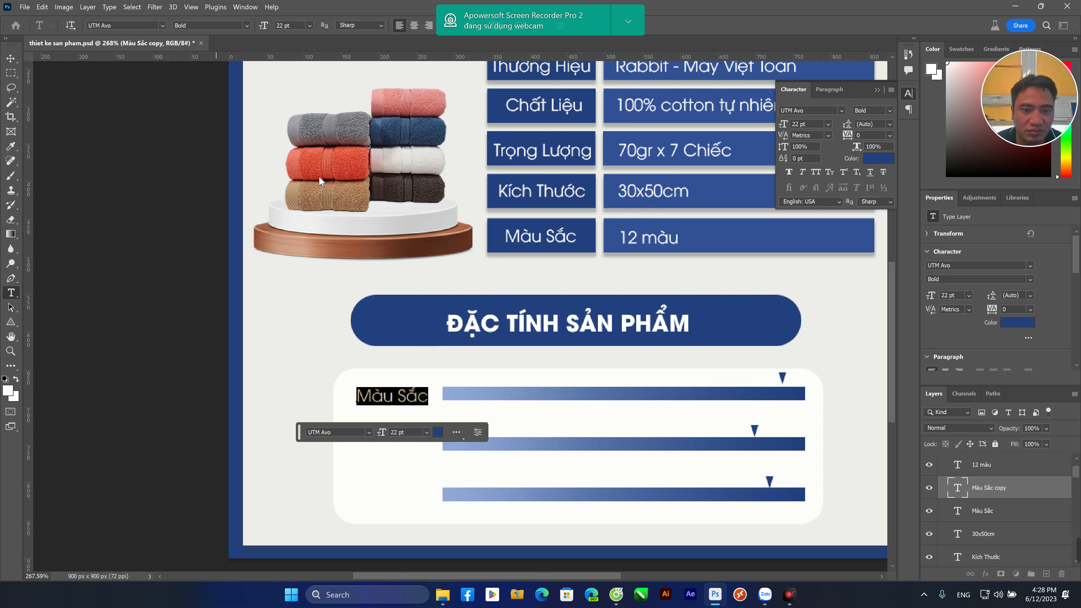
pyautogui.click(11, 59)
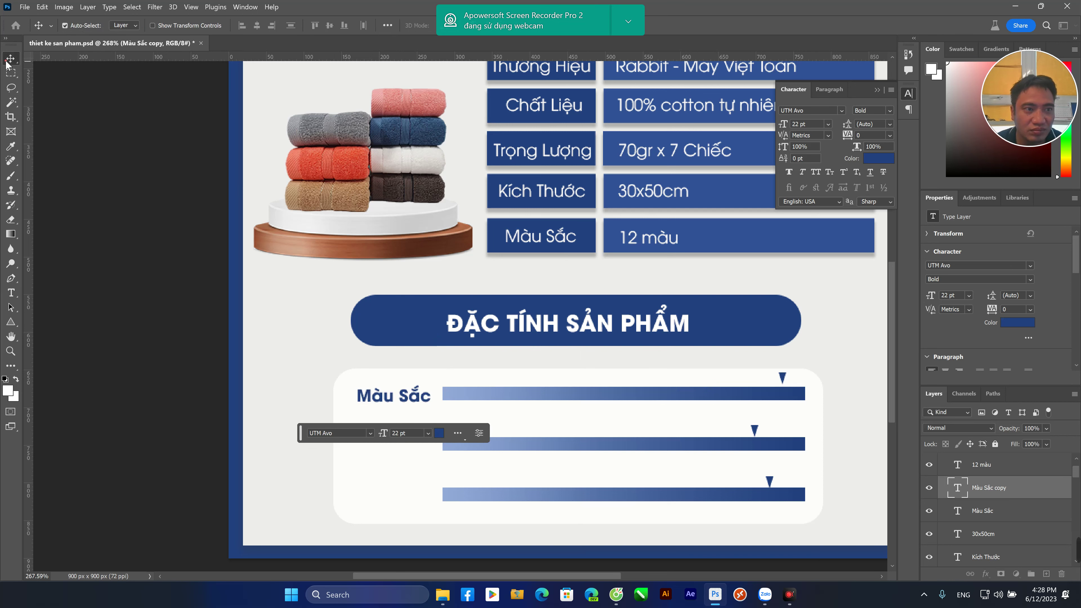
# Change the label beside the first gradient bar to "Độ dày" and nudge it up level with the bar
pyautogui.doubleClick(411, 398)
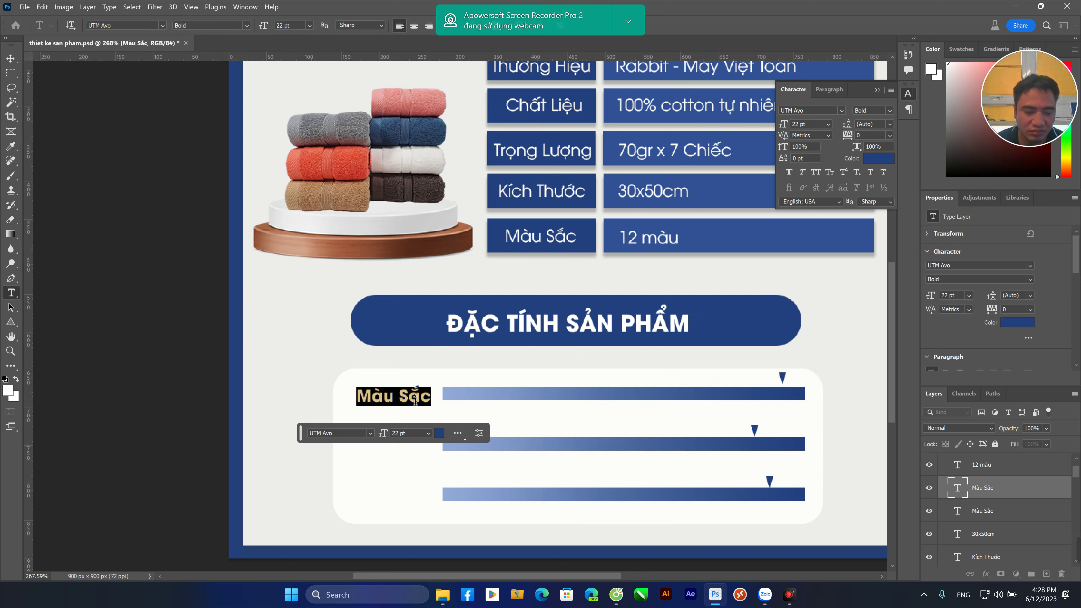
pyautogui.write('Đọ')
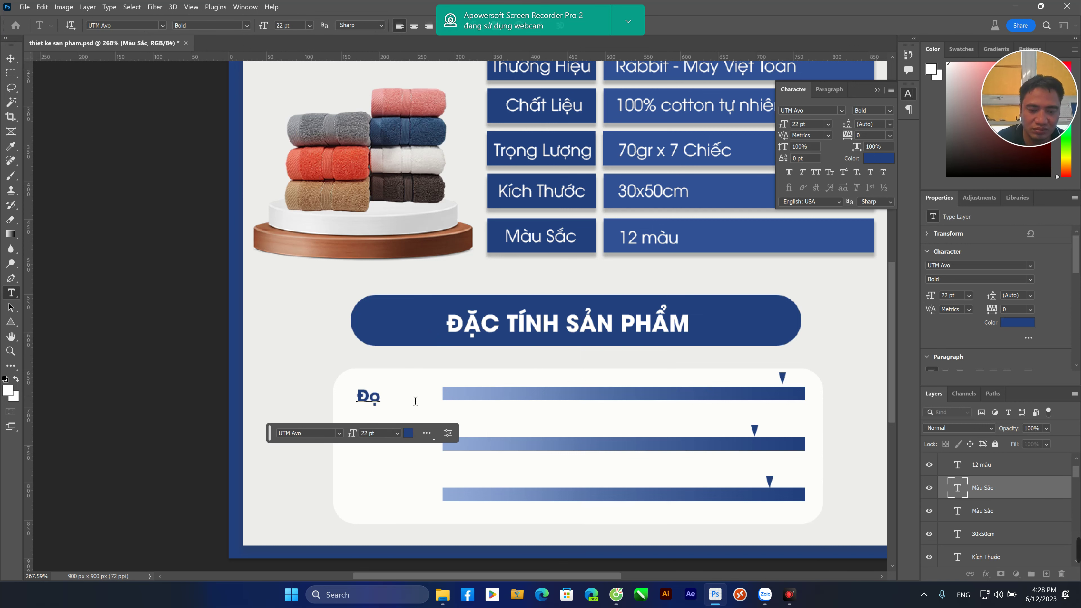
pyautogui.write(' dày')
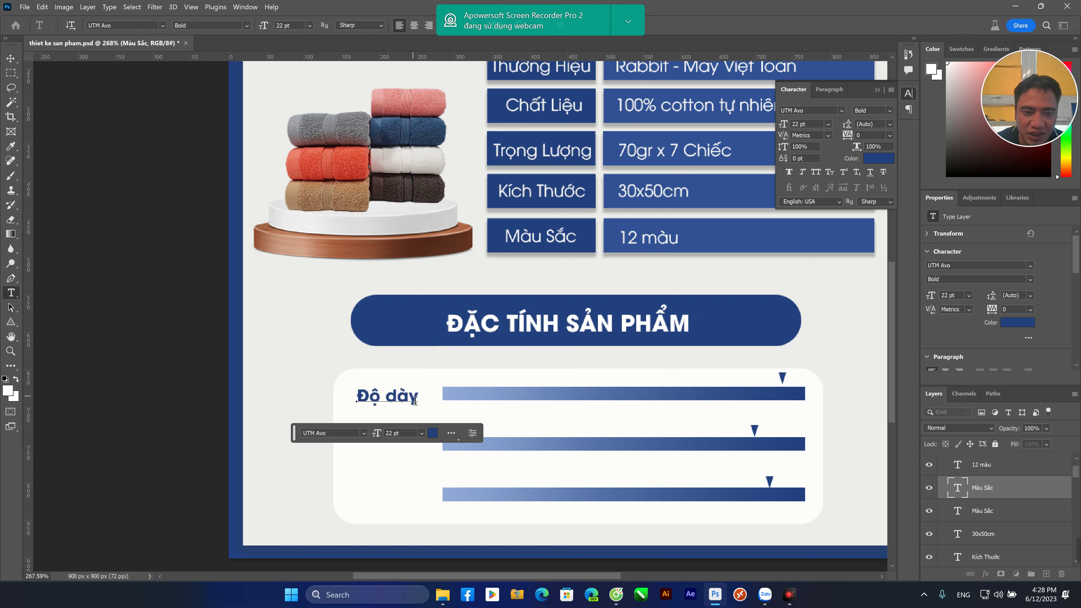
pyautogui.click(16, 60)
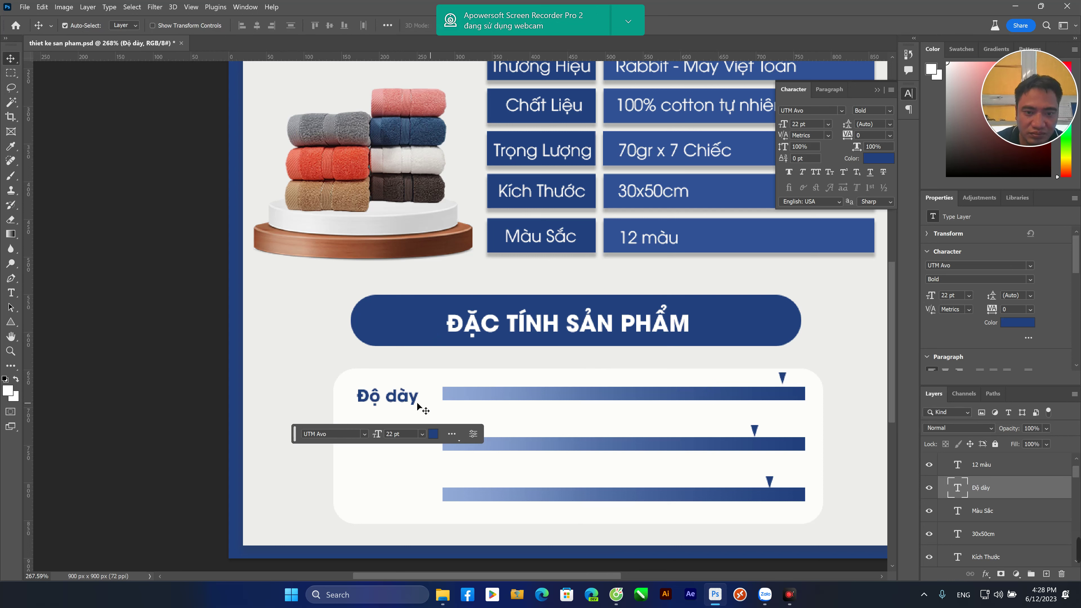
pyautogui.press('Up')
pyautogui.press('Up')
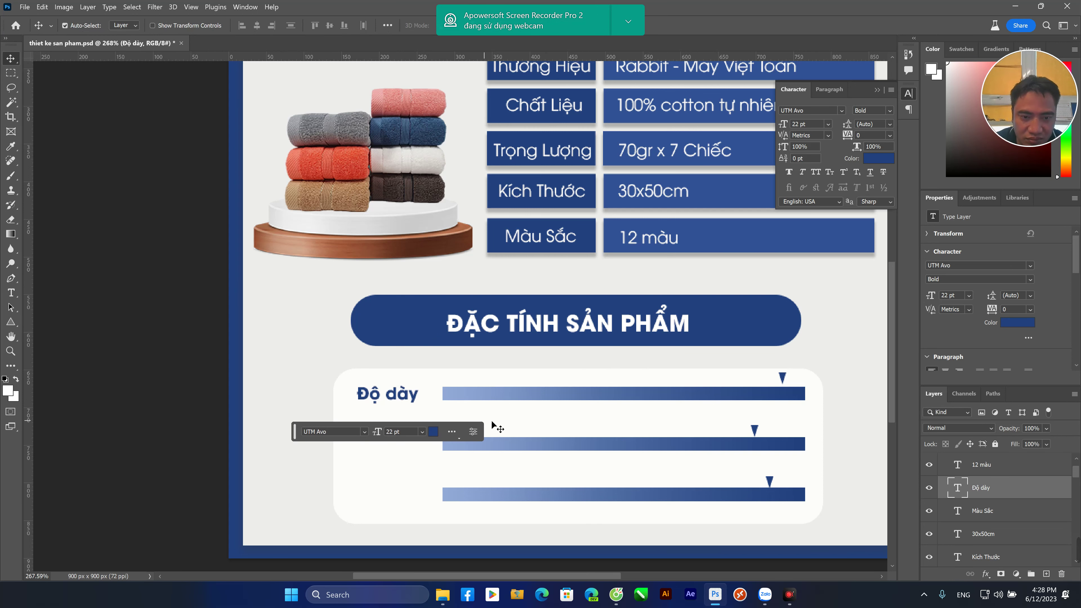
# Duplicate the "Độ dày" label beside the second gradient bar and change the copy's text to "Độ thấm"
pyautogui.moveTo(417, 401); pyautogui.dragTo(448, 451)
pyautogui.doubleClick(392, 451)
pyautogui.click(450, 450)
pyautogui.write('thấm')
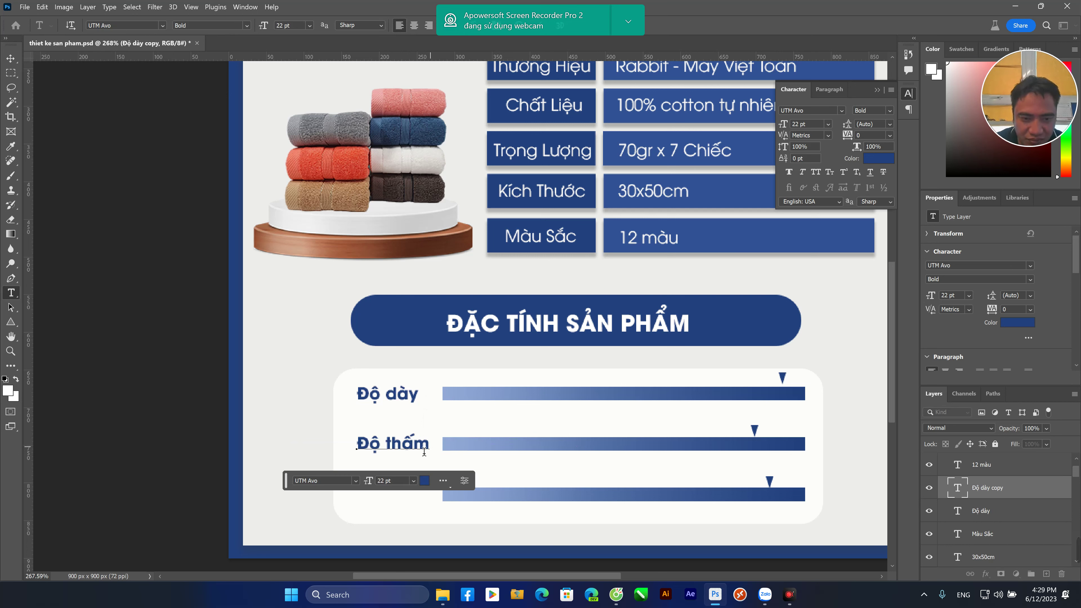
pyautogui.click(11, 58)
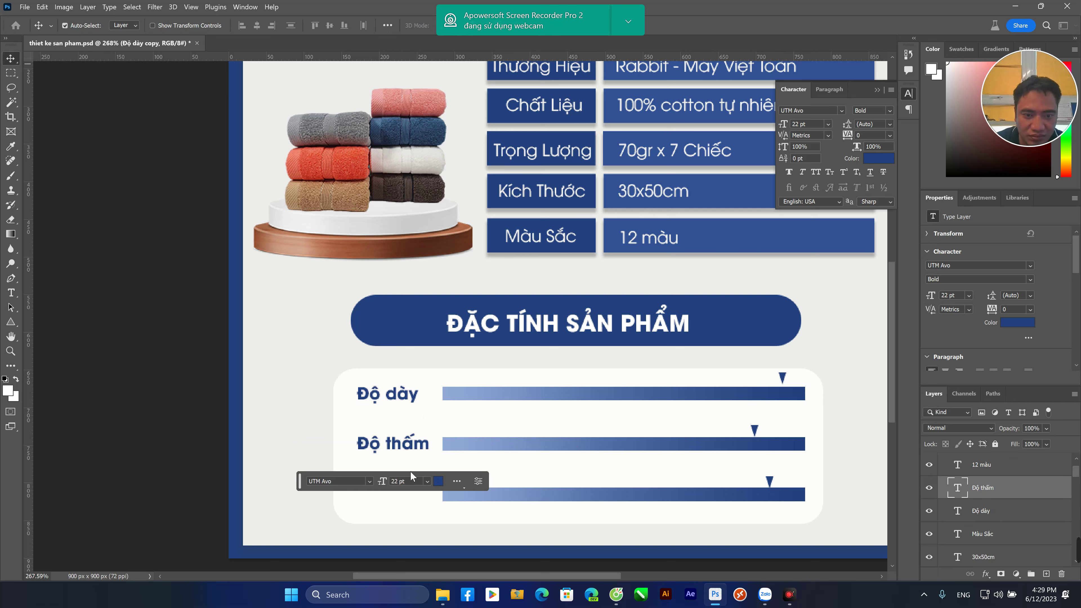
# Duplicate the "Độ thấm" label beside the third gradient bar and change the copy's text to "Độ mềm"
pyautogui.moveTo(423, 452); pyautogui.dragTo(424, 495)
pyautogui.click(397, 494)
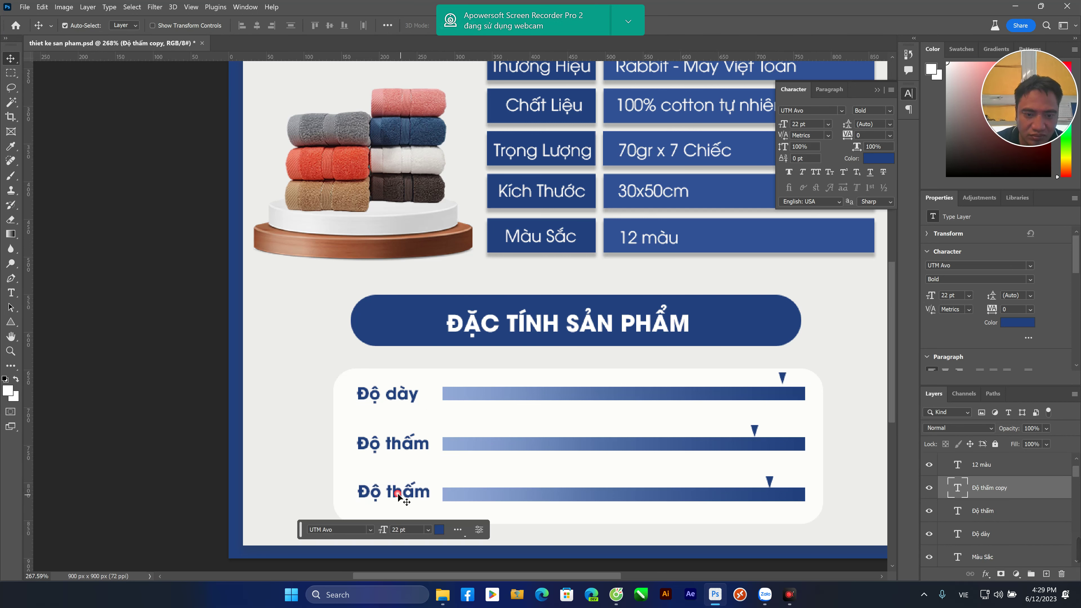
pyautogui.doubleClick(397, 494)
pyautogui.moveTo(387, 494); pyautogui.dragTo(445, 502)
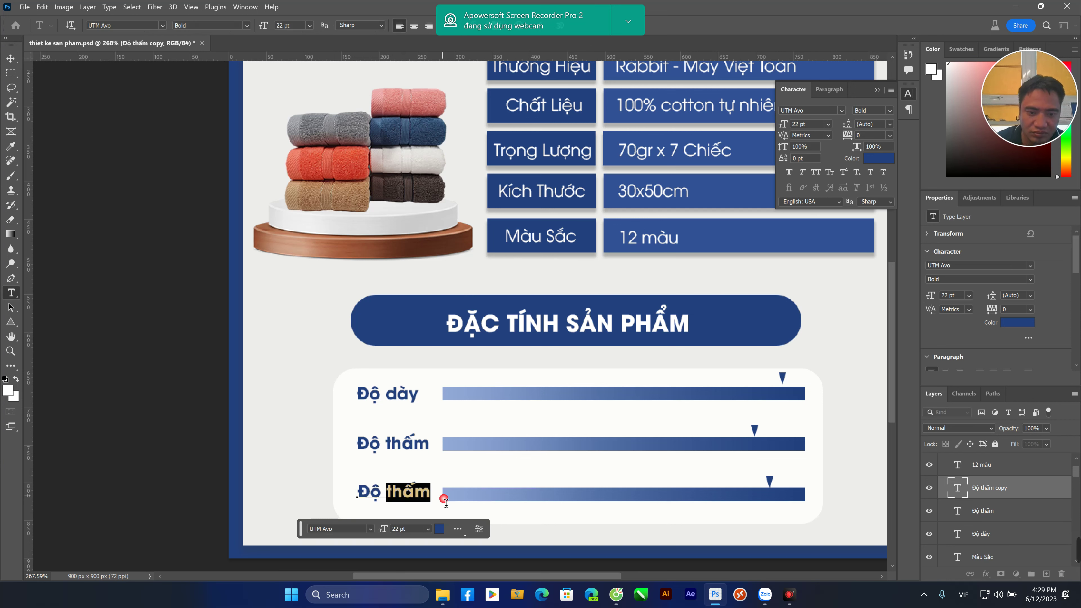
pyautogui.write('mêm')
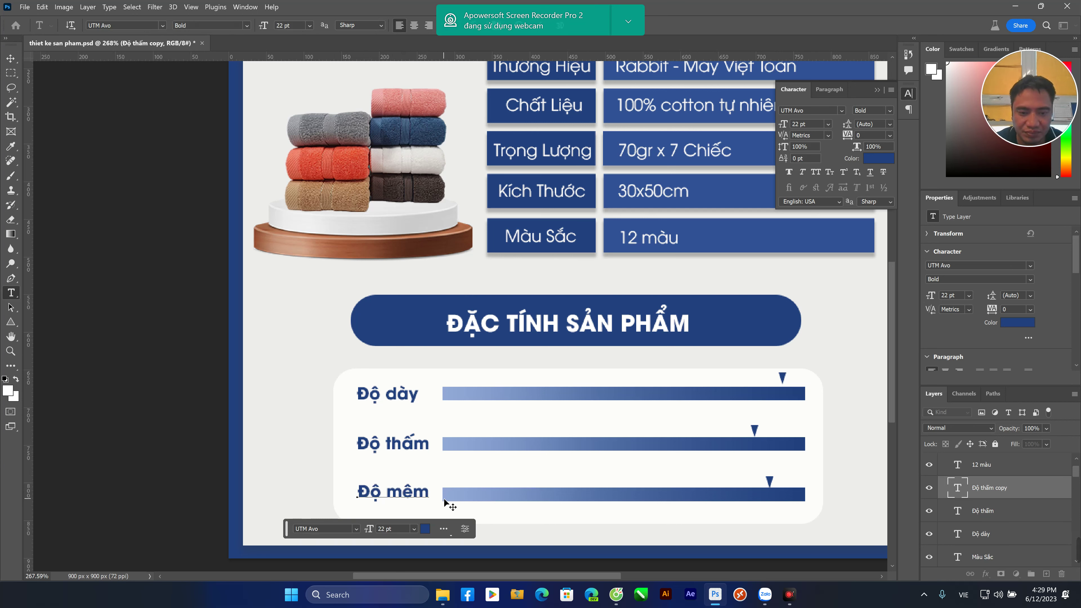
pyautogui.write('f')
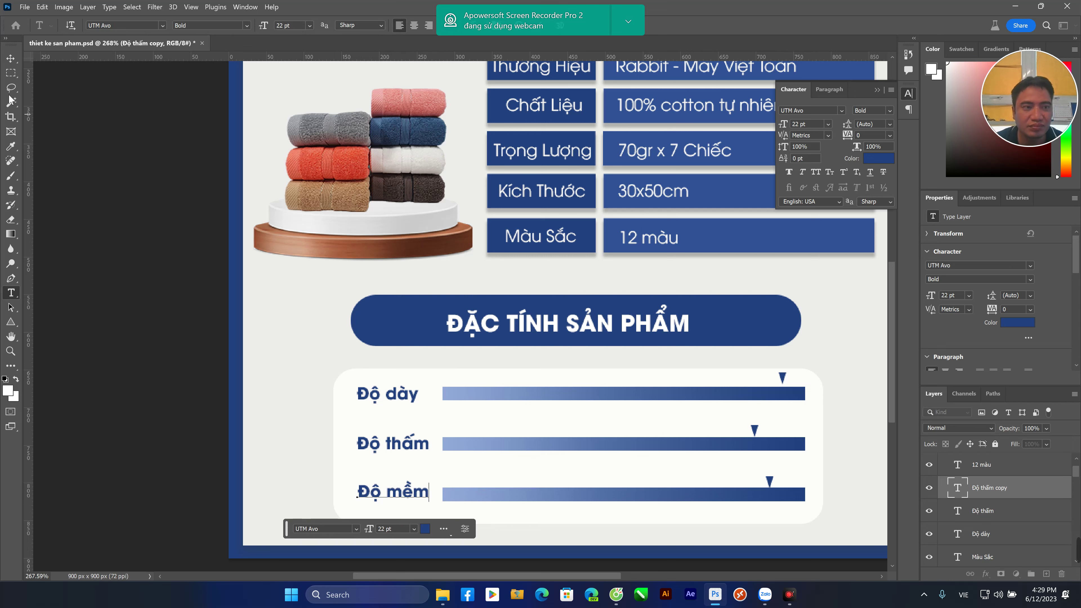
pyautogui.click(12, 61)
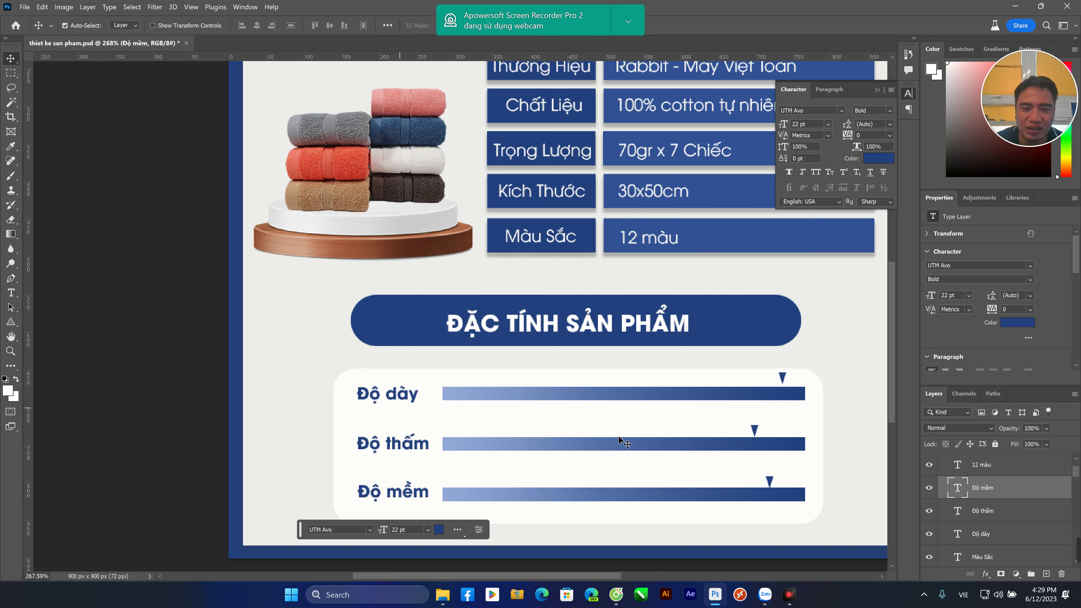
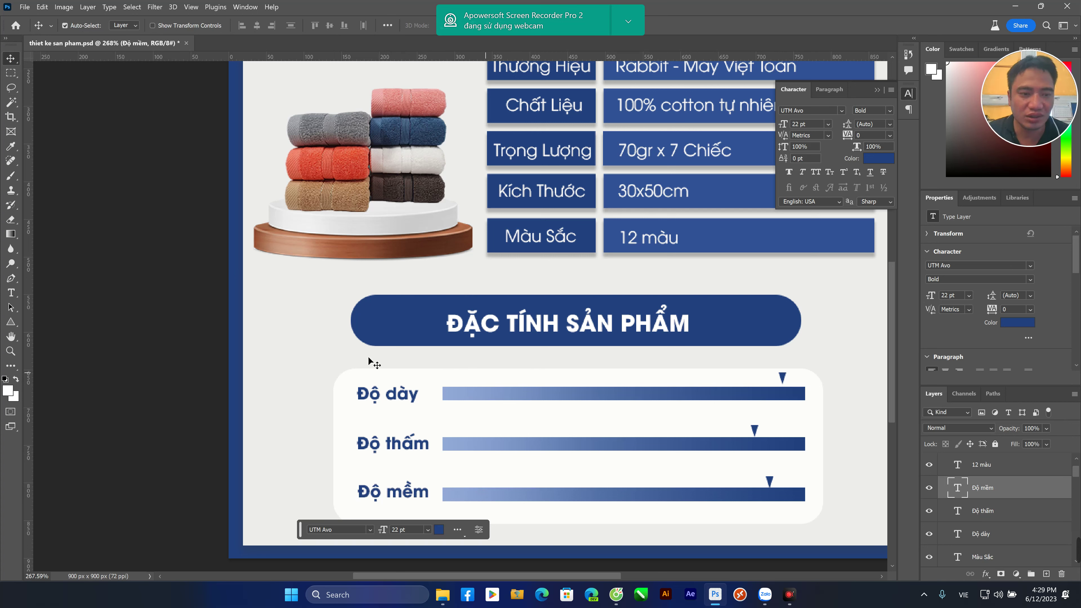
# Duplicate the table's "Màu Sắc" label below the first gradient bar and format the copy in the title bar's dark blue at 15 pt
pyautogui.moveTo(553, 244); pyautogui.dragTo(490, 387)
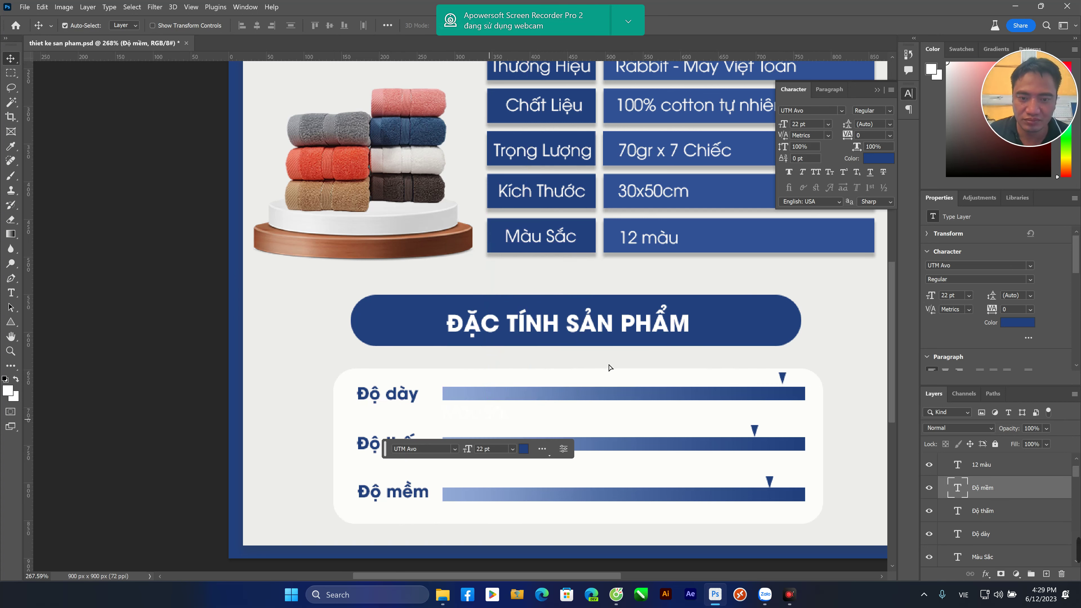
pyautogui.click(524, 448)
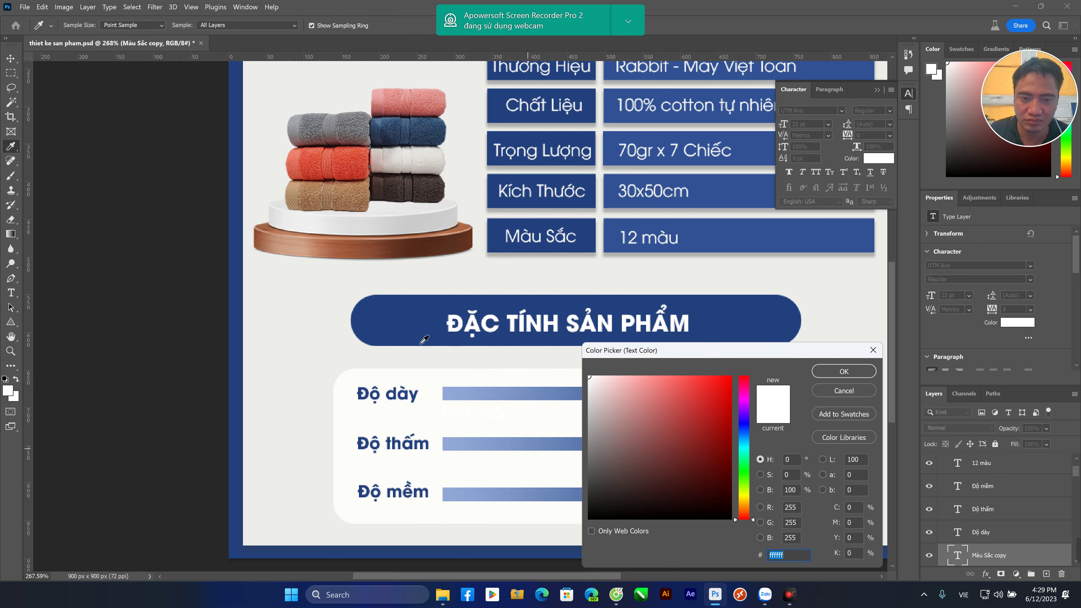
pyautogui.click(424, 339)
pyautogui.click(844, 371)
pyautogui.click(495, 416)
pyautogui.doubleClick(493, 417)
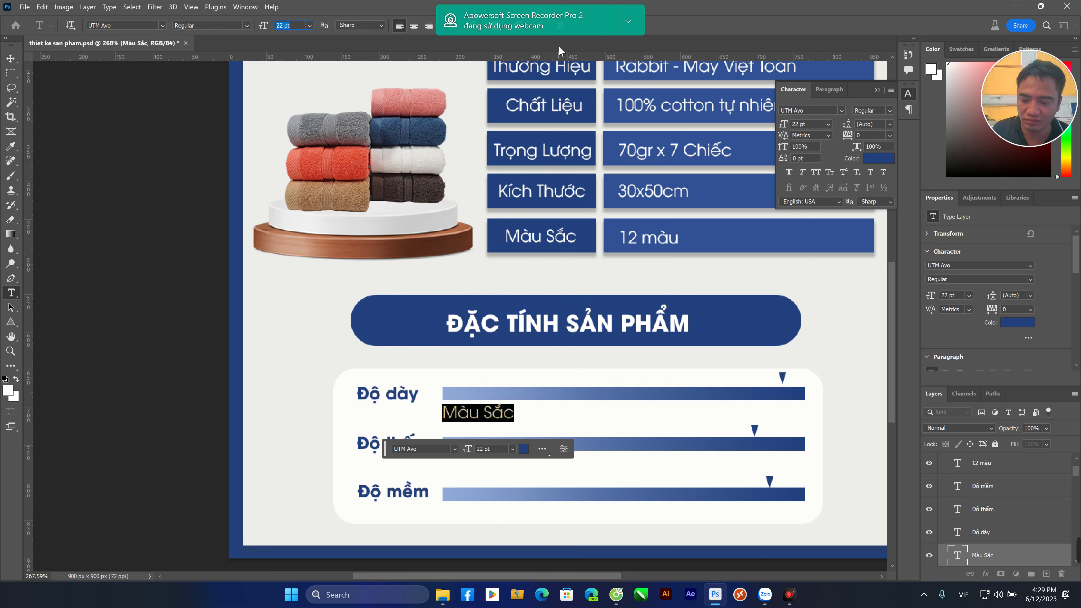
pyautogui.press('Return')
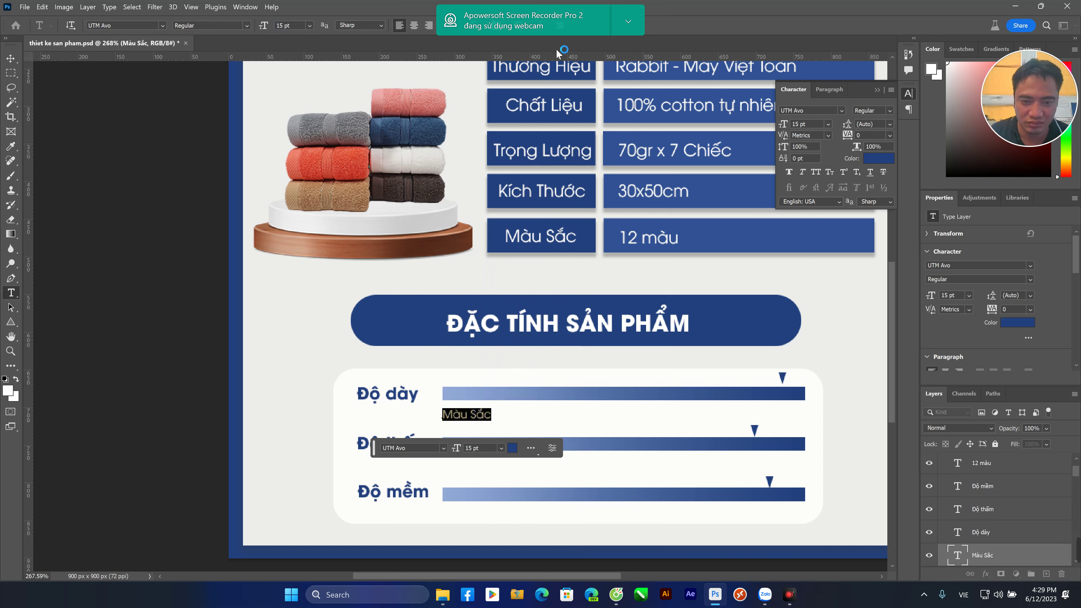
# Change the small label's text to "Mỏng" and shift it slightly down and right beneath the light end of the first bar
pyautogui.hotkey('ctrl', 'a')
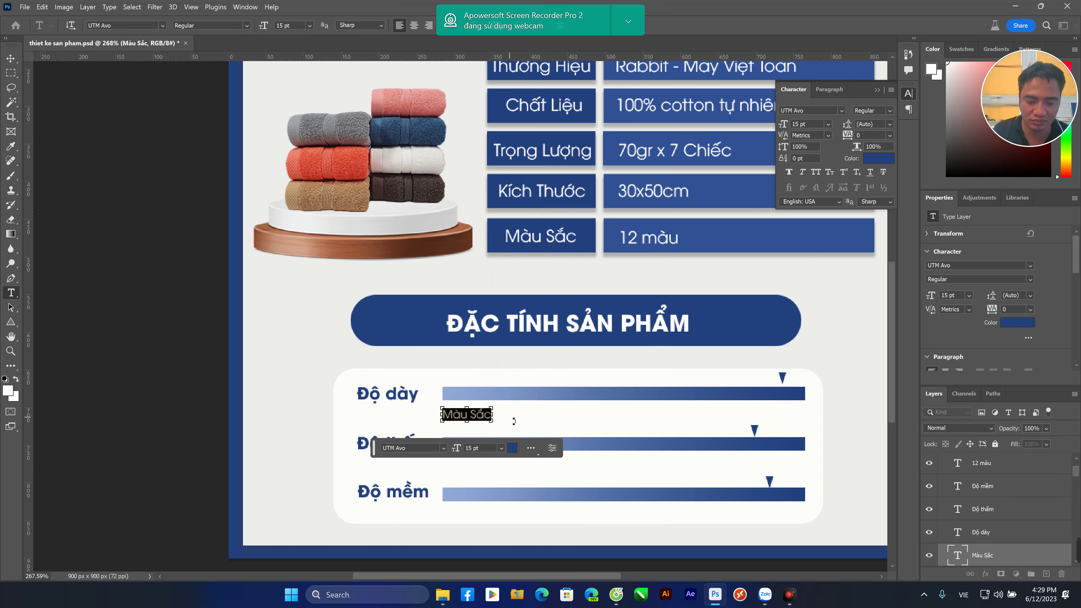
pyautogui.write('Mon')
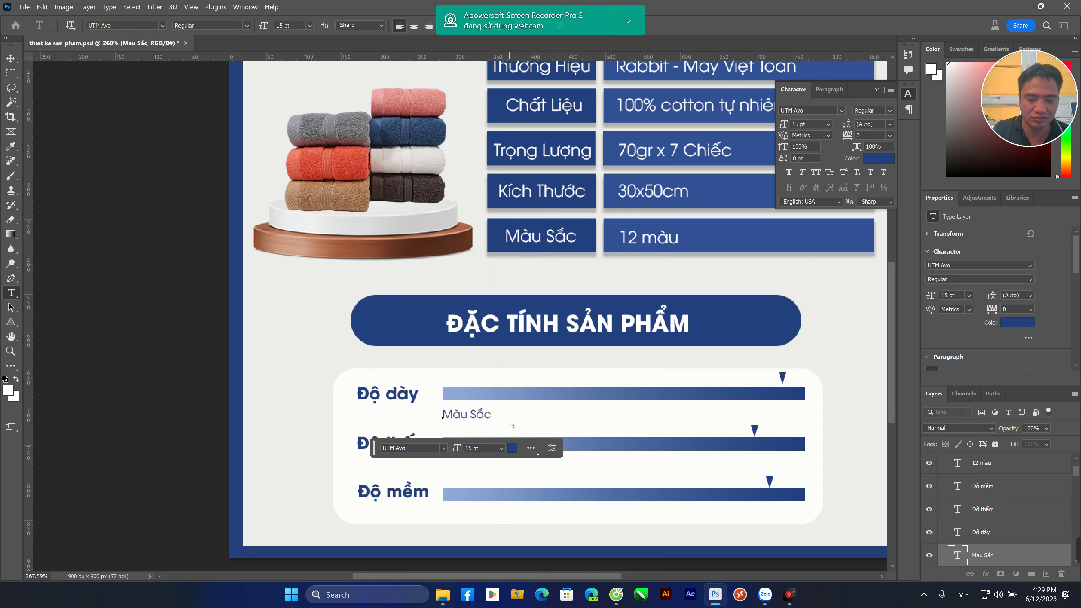
pyautogui.write('gr')
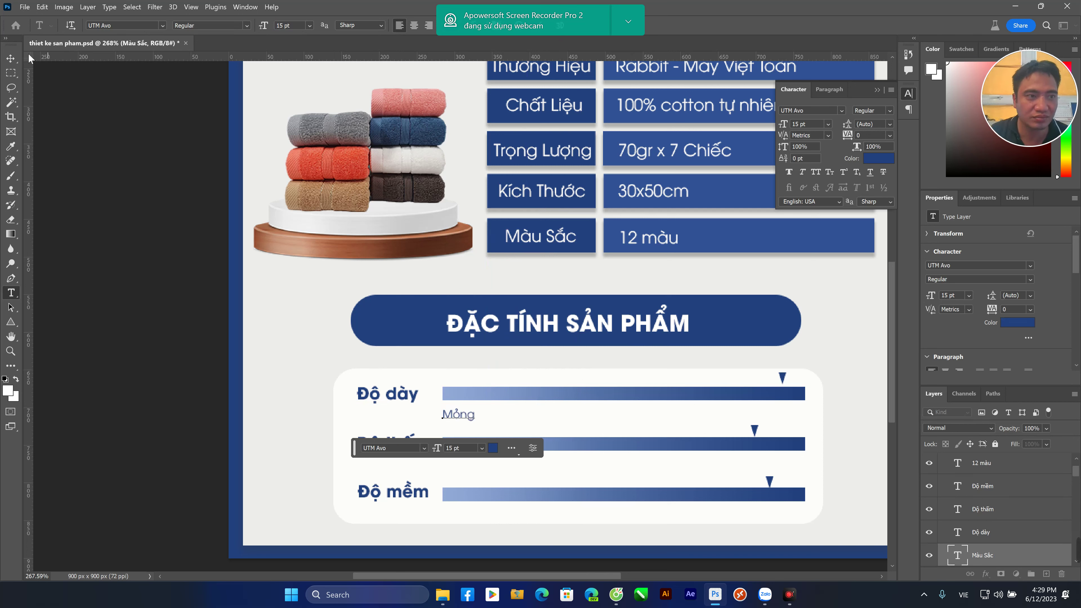
pyautogui.click(11, 59)
pyautogui.press('Down')
pyautogui.press('Down')
pyautogui.press('Down')
pyautogui.moveTo(474, 420)
pyautogui.mouseDown()
pyautogui.moveTo(501, 419)
pyautogui.moveTo(488, 419)
pyautogui.mouseUp()
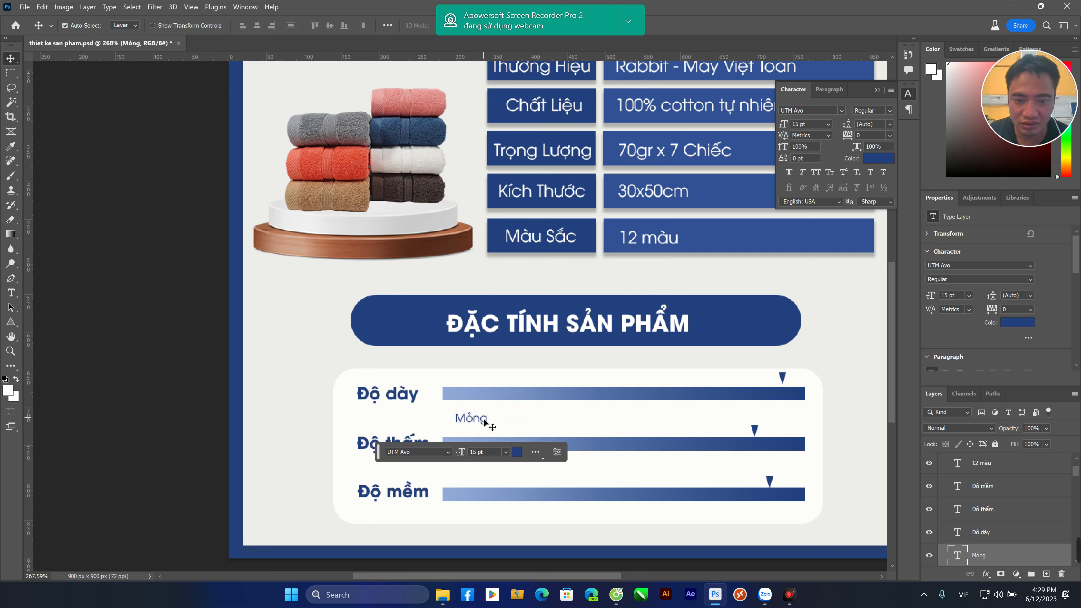
# Duplicate the "Mỏng" label to the right beneath the first bar and change the copy's text to "Vừa"
pyautogui.moveTo(487, 419); pyautogui.dragTo(574, 424)
pyautogui.doubleClick(568, 418)
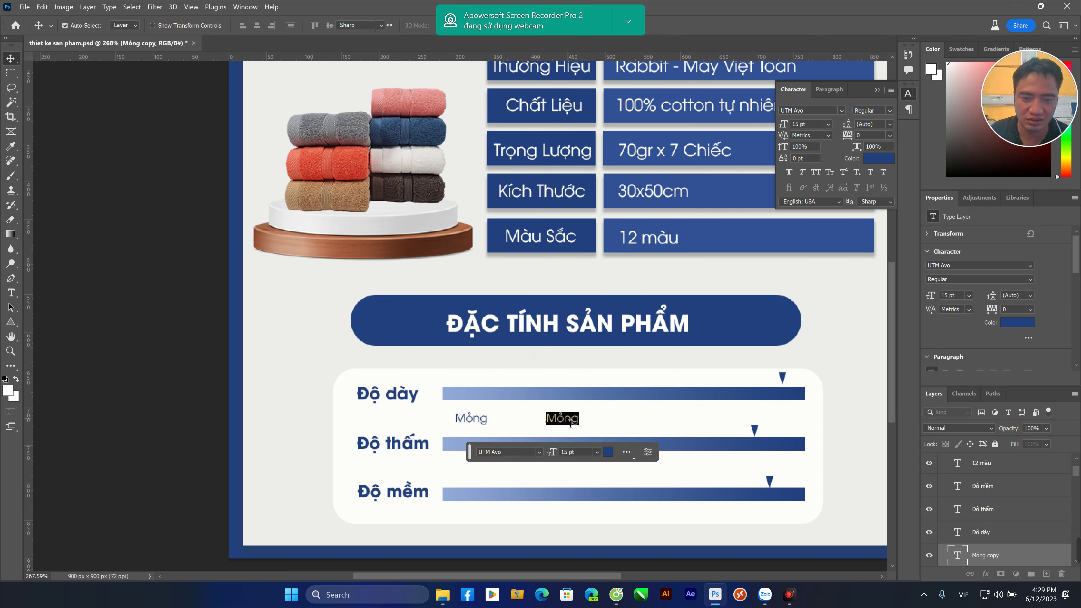
pyautogui.write('Vừa')
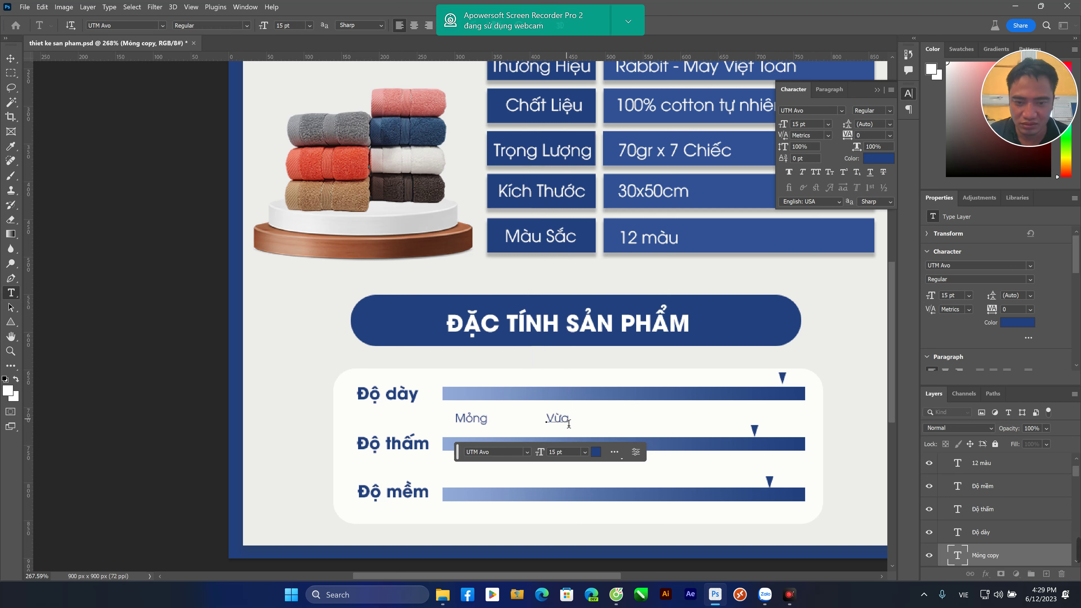
pyautogui.click(11, 57)
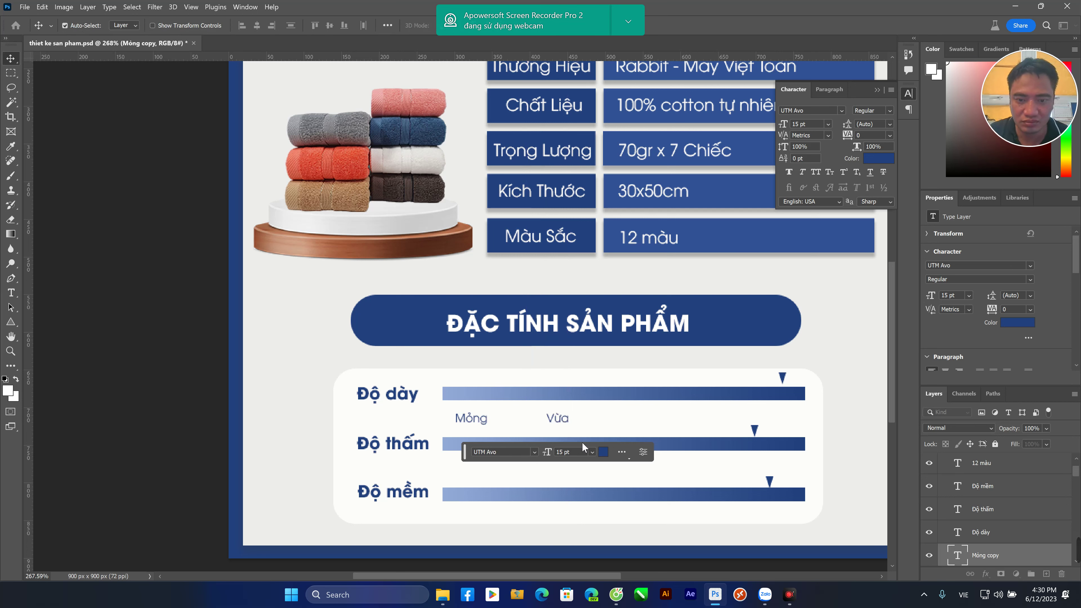
# Duplicate the "Vừa" label further right beneath the first gradient bar and change the copy's text to "Dày"
pyautogui.moveTo(560, 421); pyautogui.dragTo(672, 424)
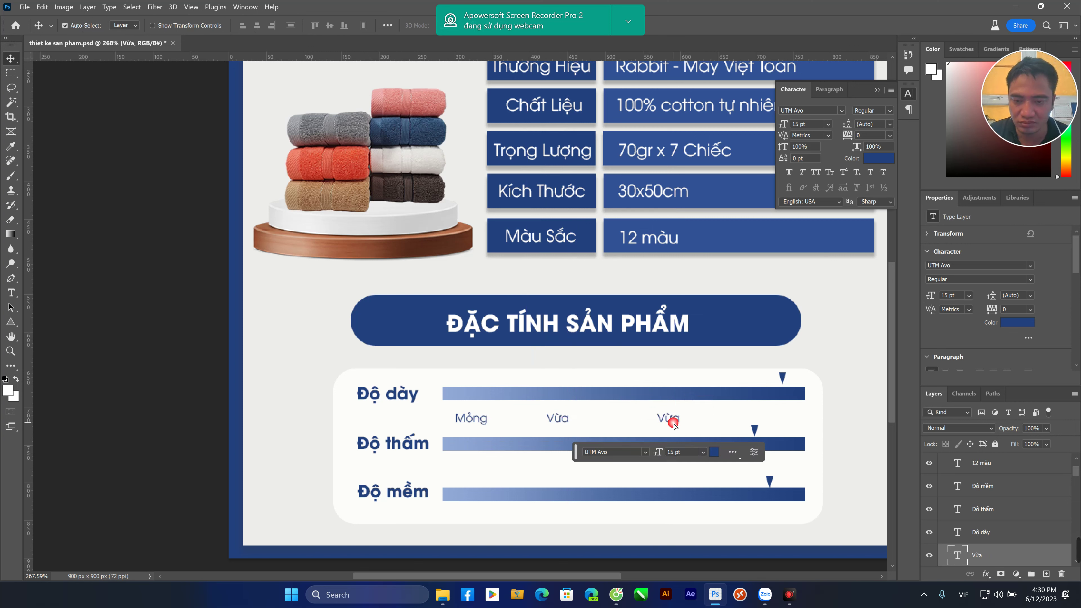
pyautogui.doubleClick(673, 425)
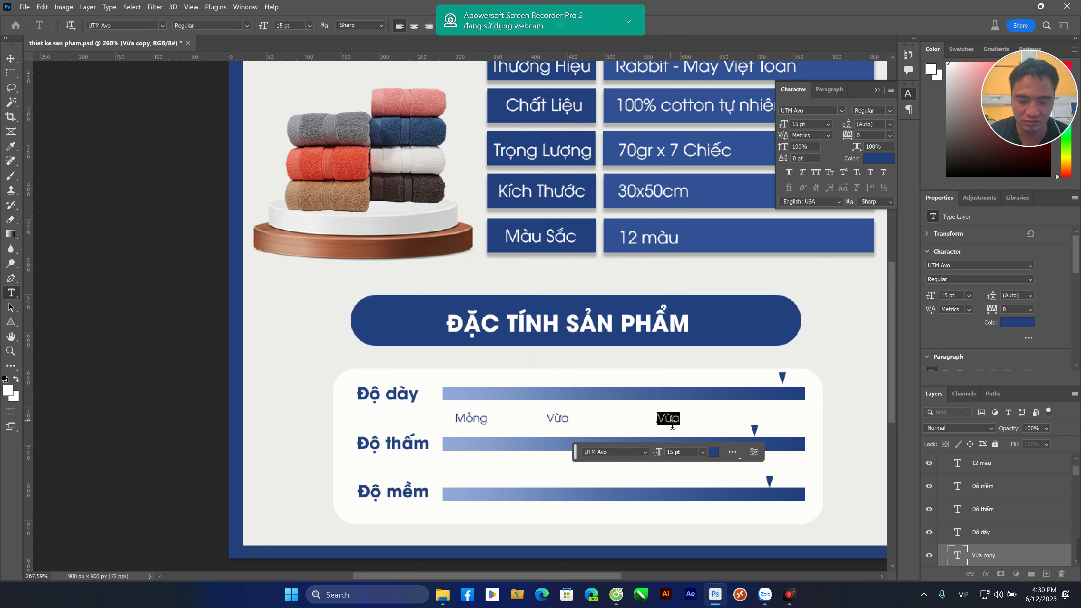
pyautogui.write('Dày')
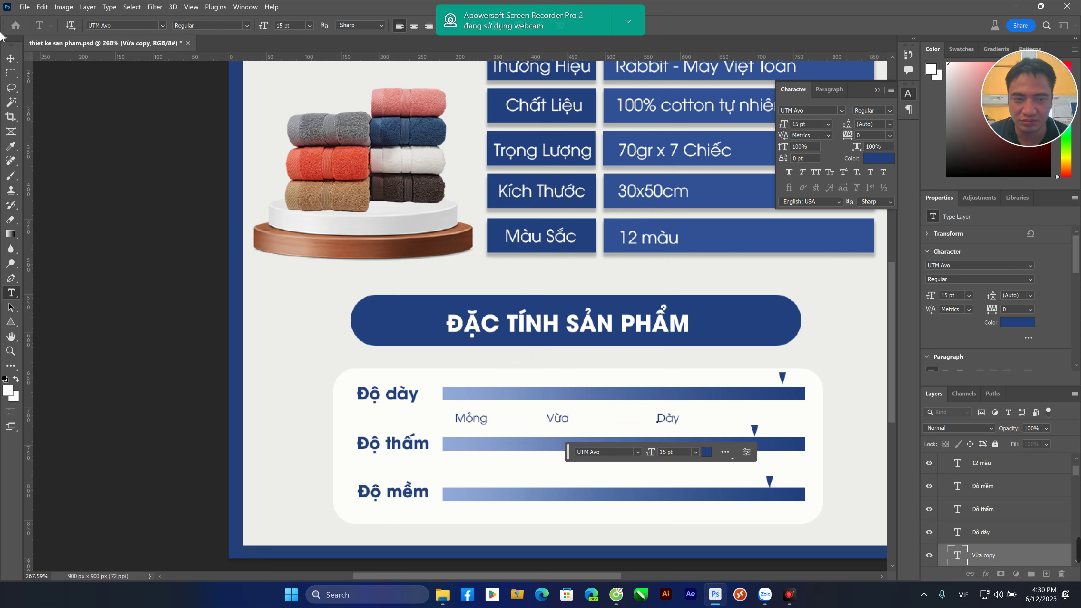
pyautogui.click(11, 58)
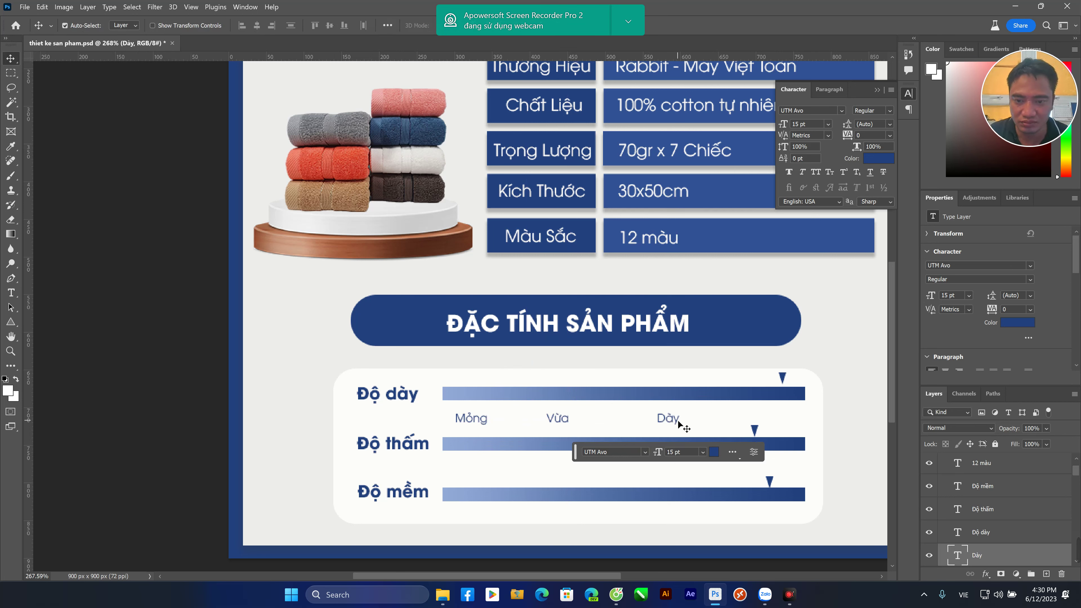
# Duplicate the "Dày" label to the dark end beneath the first bar and change the copy's text to "Siêu dày"
pyautogui.moveTo(676, 422); pyautogui.dragTo(774, 421)
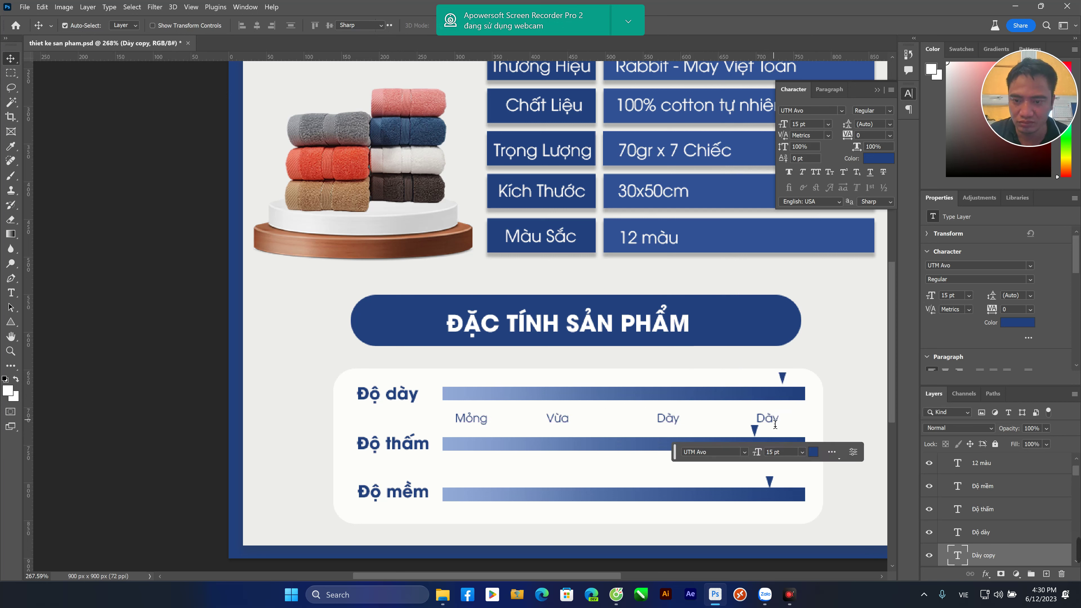
pyautogui.doubleClick(767, 418)
pyautogui.write('Si')
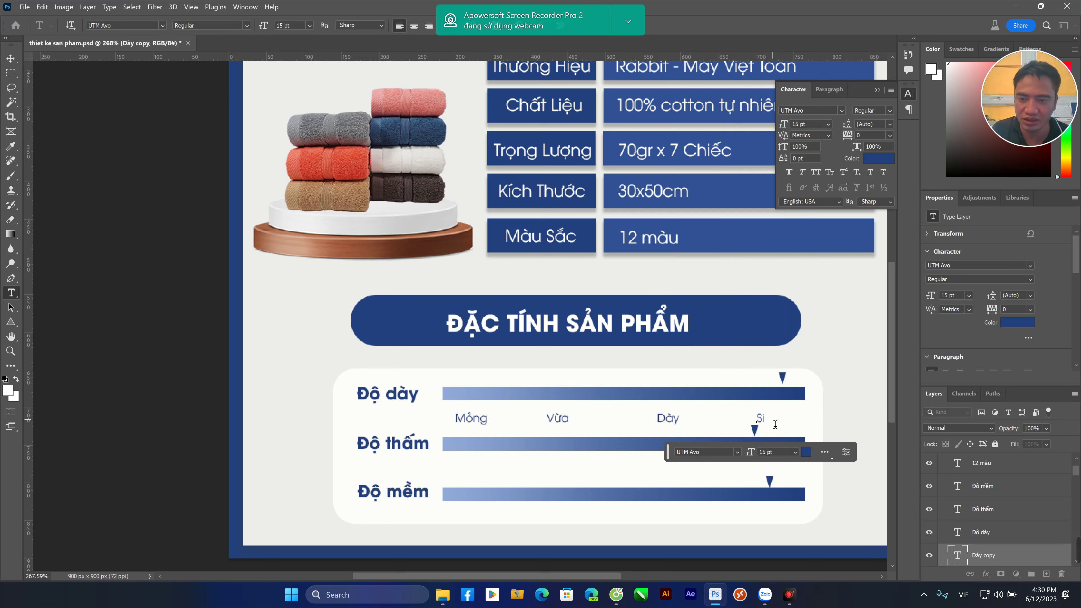
pyautogui.write('êu dày')
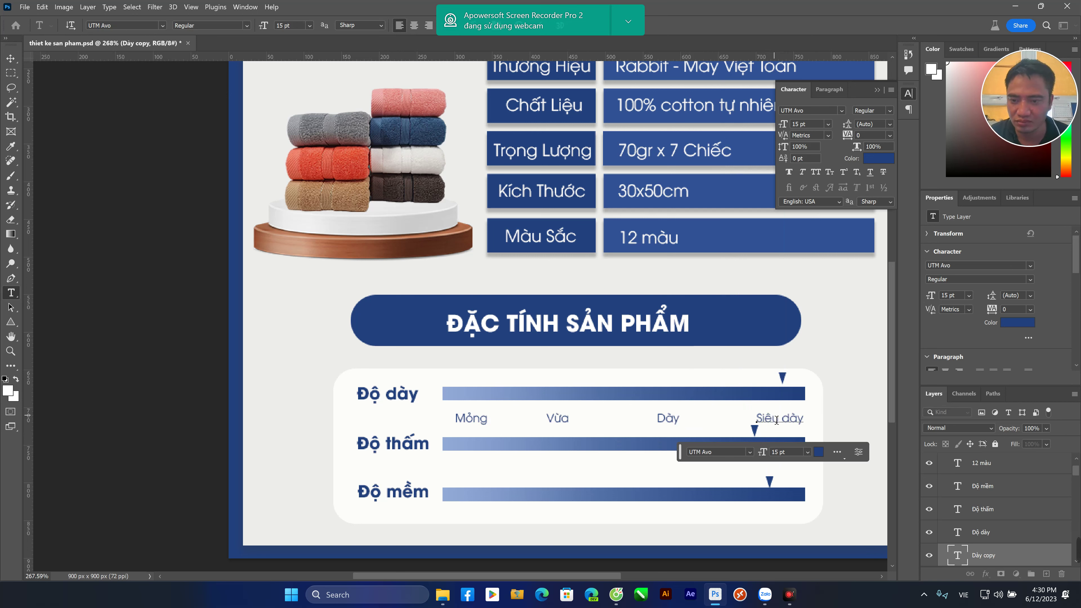
pyautogui.click(11, 58)
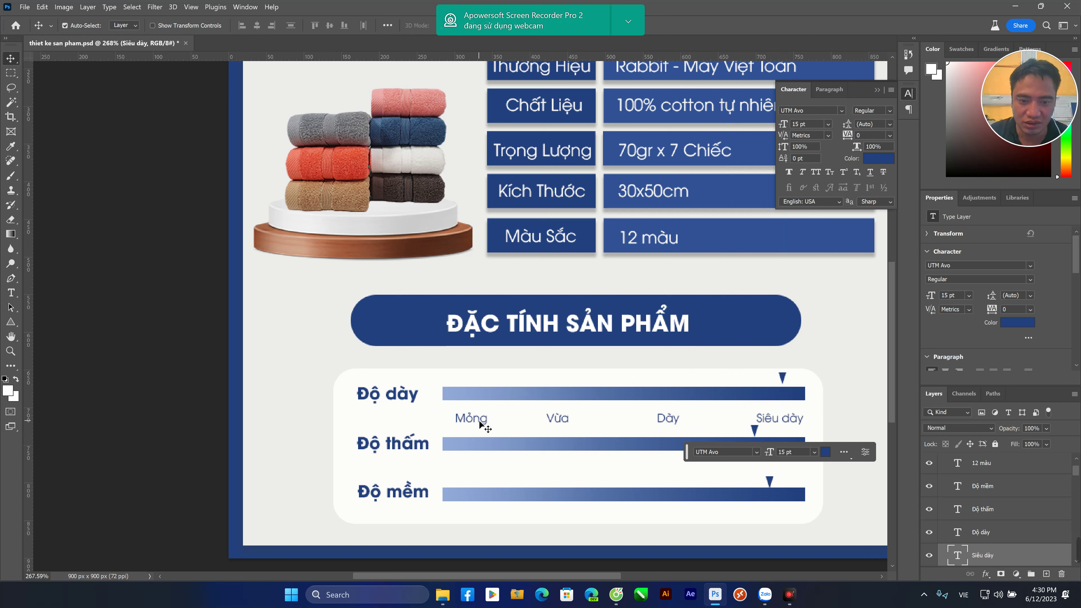
# Duplicate the "Mỏng" label straight down beneath the second gradient bar and change the copy's text to "Ít"
pyautogui.moveTo(479, 420); pyautogui.dragTo(477, 476)
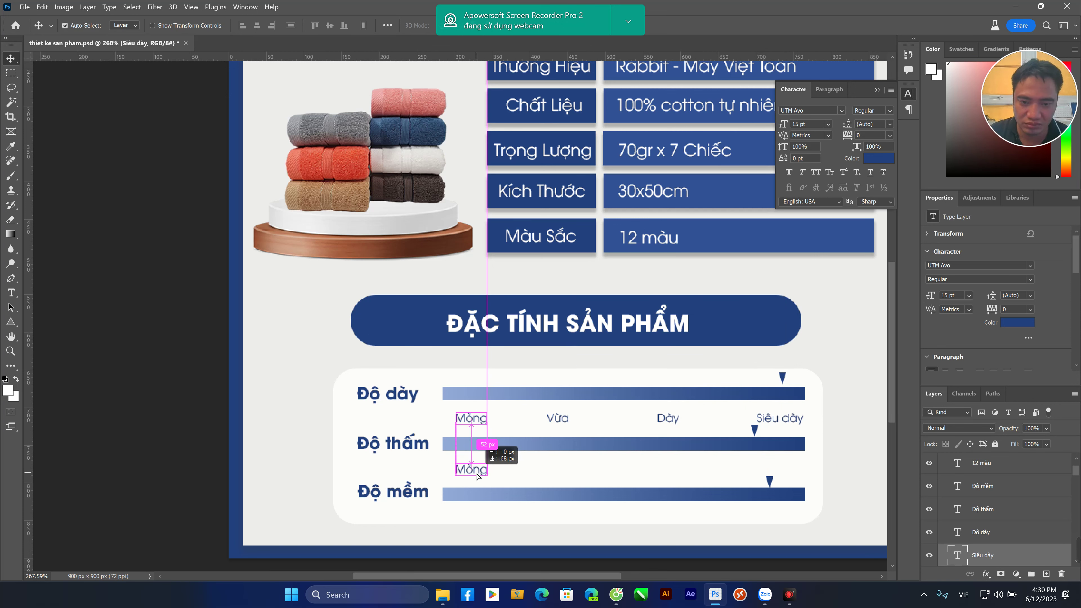
pyautogui.moveTo(477, 476); pyautogui.dragTo(477, 474)
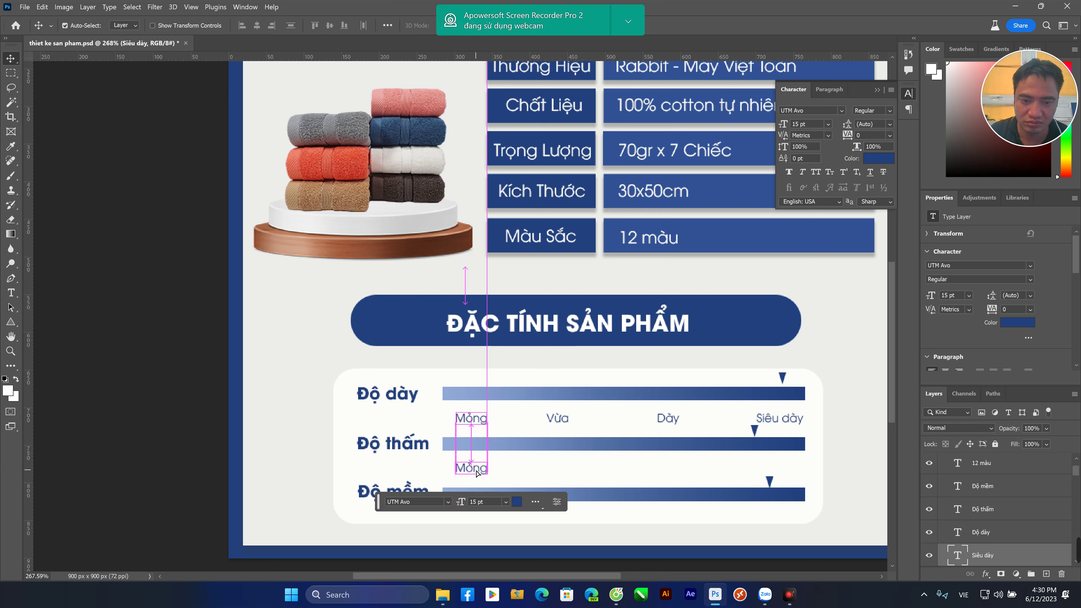
pyautogui.click(474, 469)
pyautogui.doubleClick(476, 471)
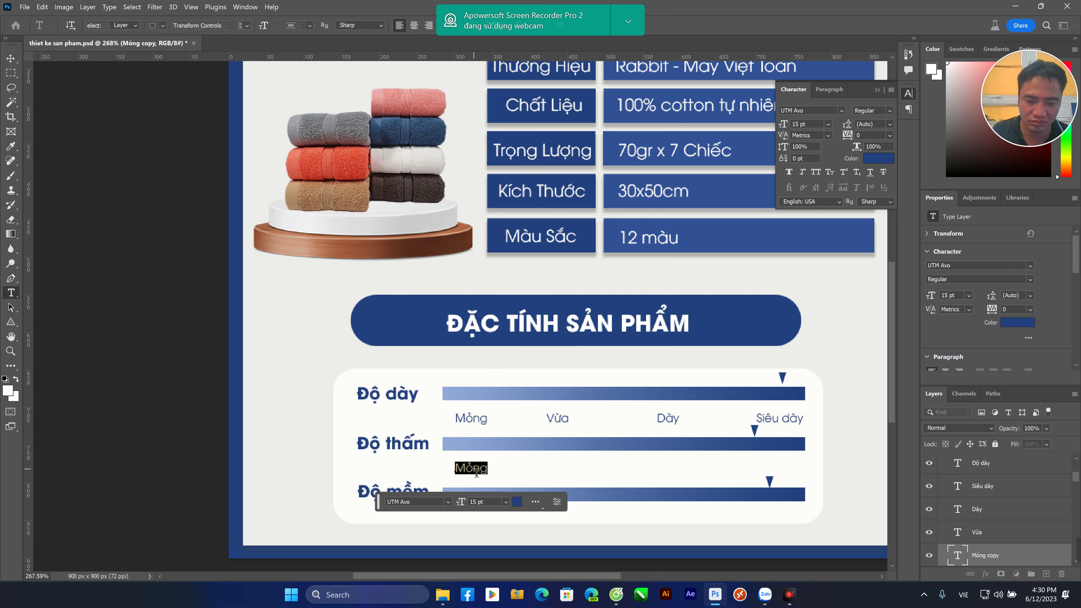
pyautogui.click(477, 472)
pyautogui.hotkey('ctrl', 'a')
pyautogui.write('Ít')
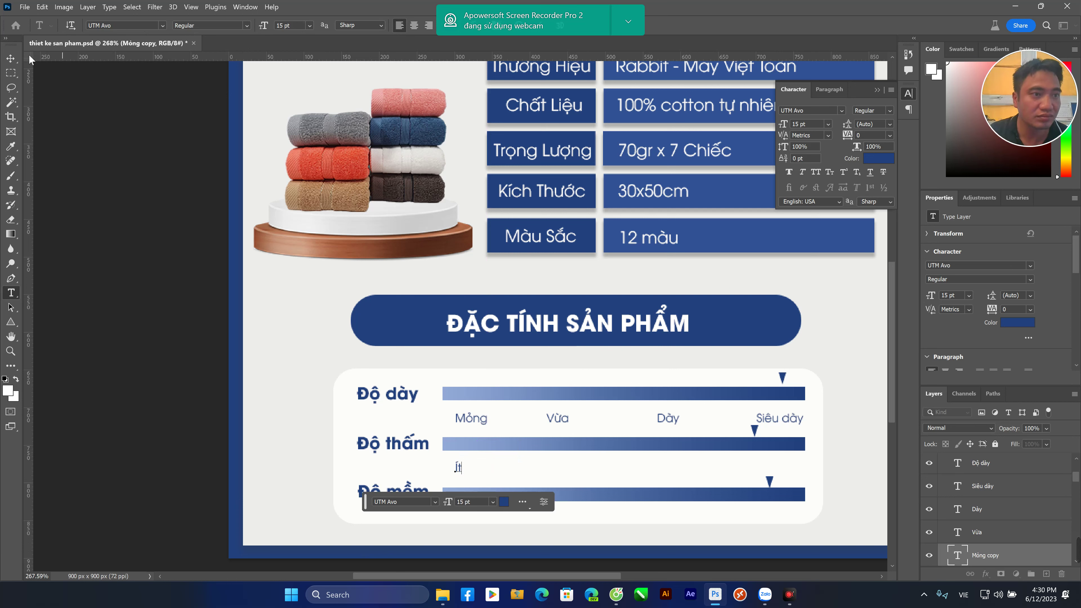
pyautogui.click(11, 58)
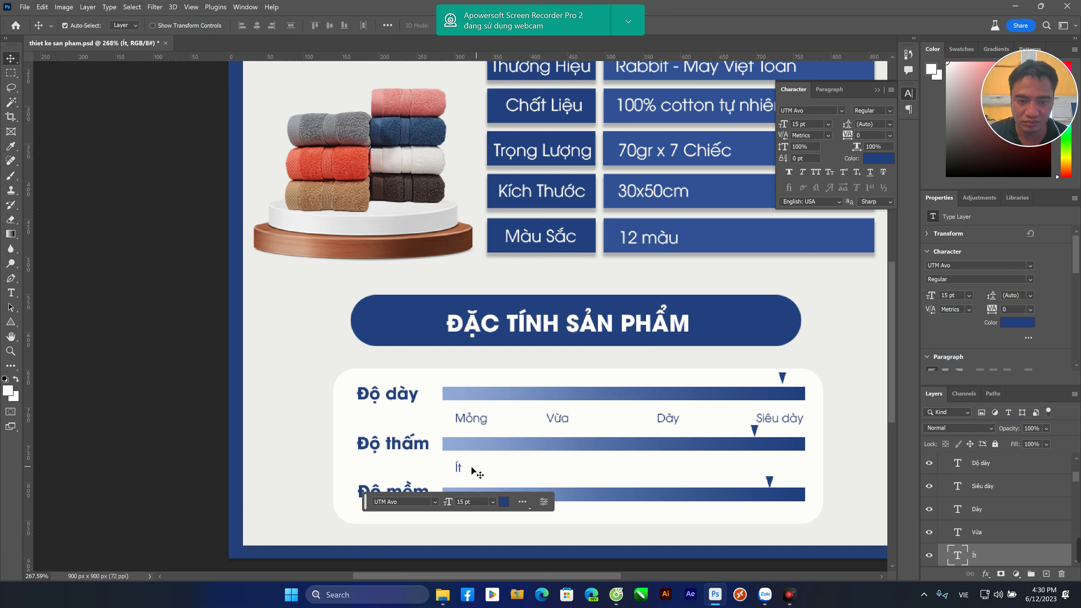
# Duplicate the "Ít" label to the right beneath the second bar and change the copy's text to "Vừa"
pyautogui.moveTo(458, 468); pyautogui.dragTo(557, 469)
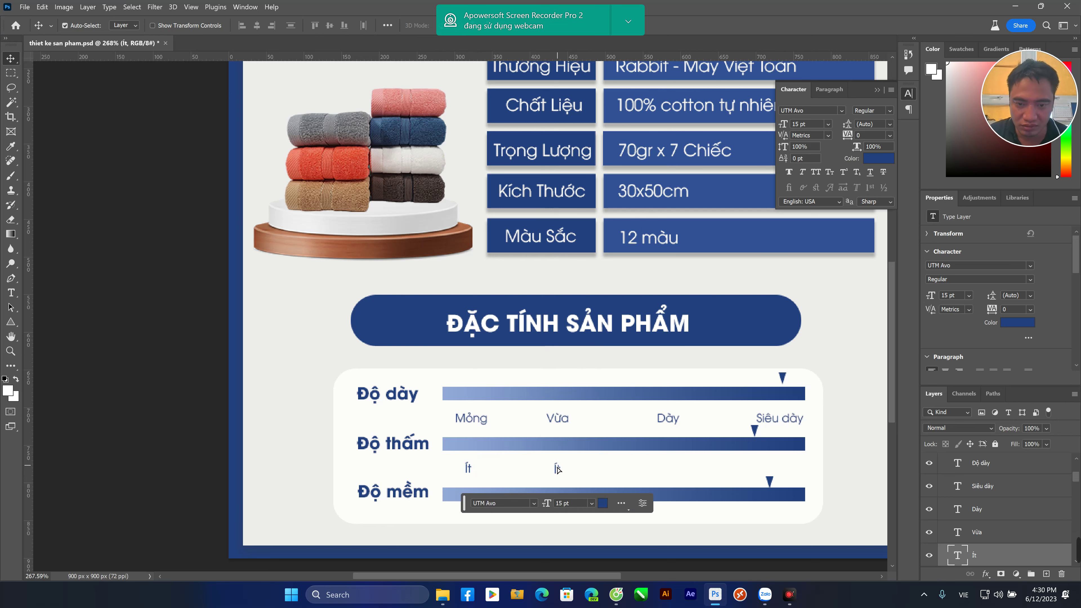
pyautogui.doubleClick(557, 467)
pyautogui.write('Vừa')
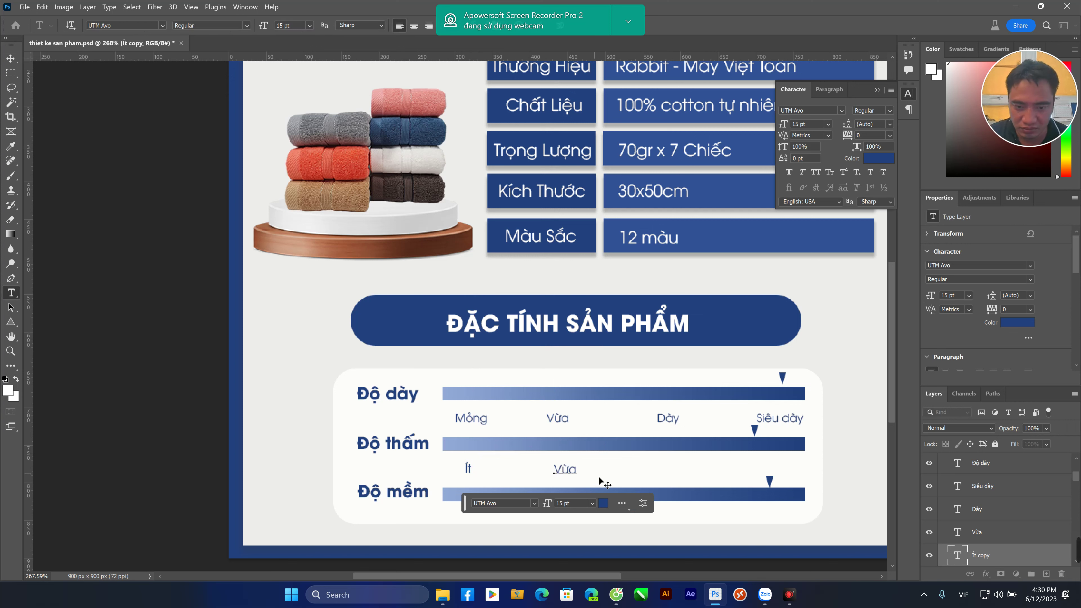
pyautogui.click(11, 58)
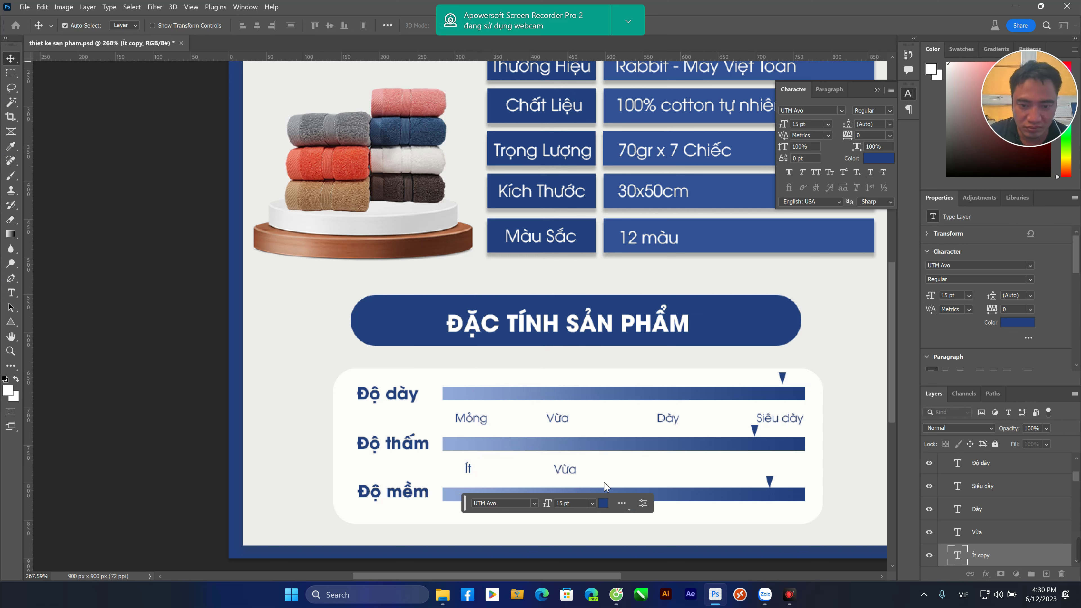
# Duplicate the second bar's "Vừa" label to below the "Dày" label and change the copy's text to "Cao"
pyautogui.moveTo(565, 473); pyautogui.dragTo(676, 478)
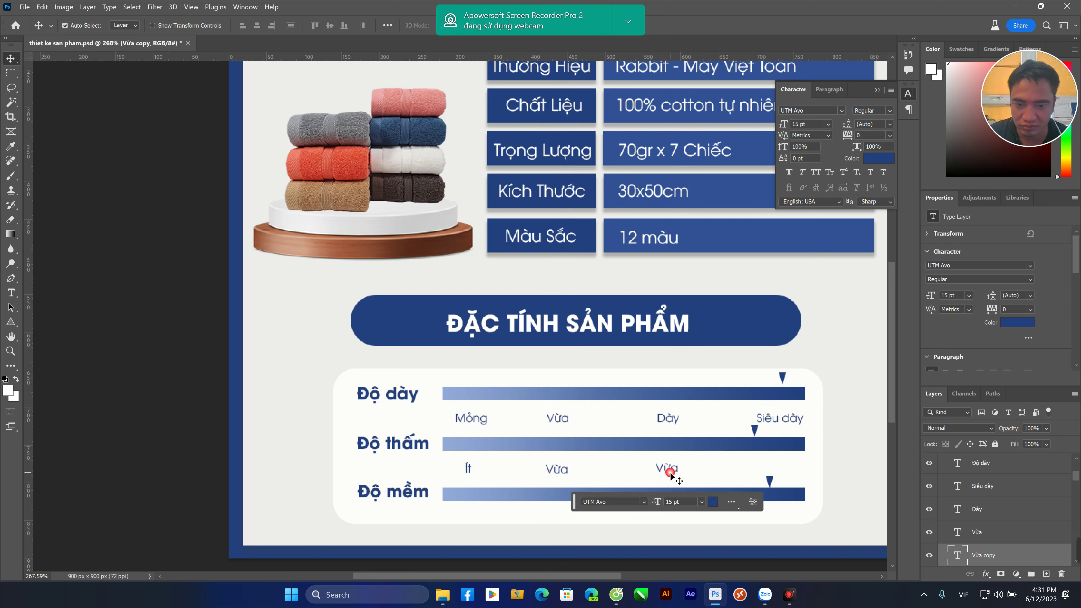
pyautogui.doubleClick(670, 476)
pyautogui.write('Cao')
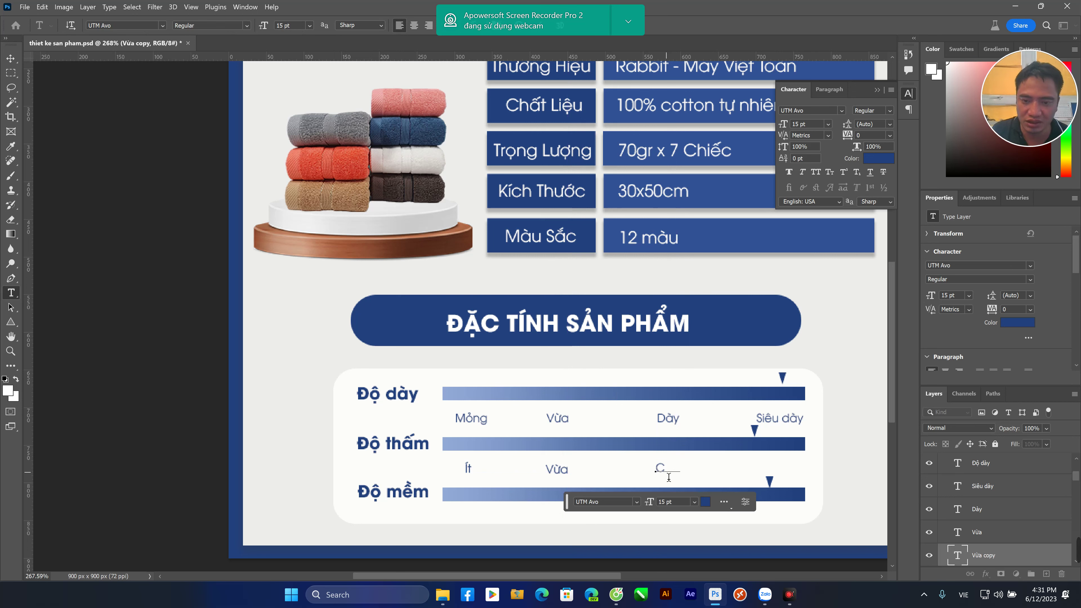
pyautogui.click(11, 59)
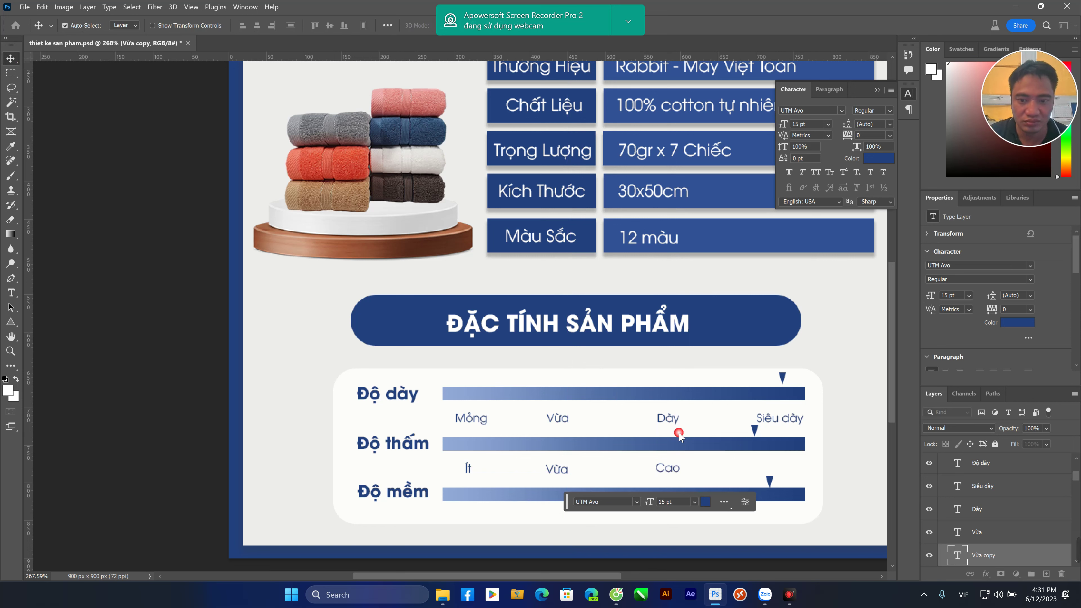
# Duplicate the "Cao" label to the dark end beneath the second bar and change the copy's text to "Rất cao"
pyautogui.moveTo(678, 474); pyautogui.dragTo(782, 474)
pyautogui.doubleClick(777, 474)
pyautogui.write('rất')
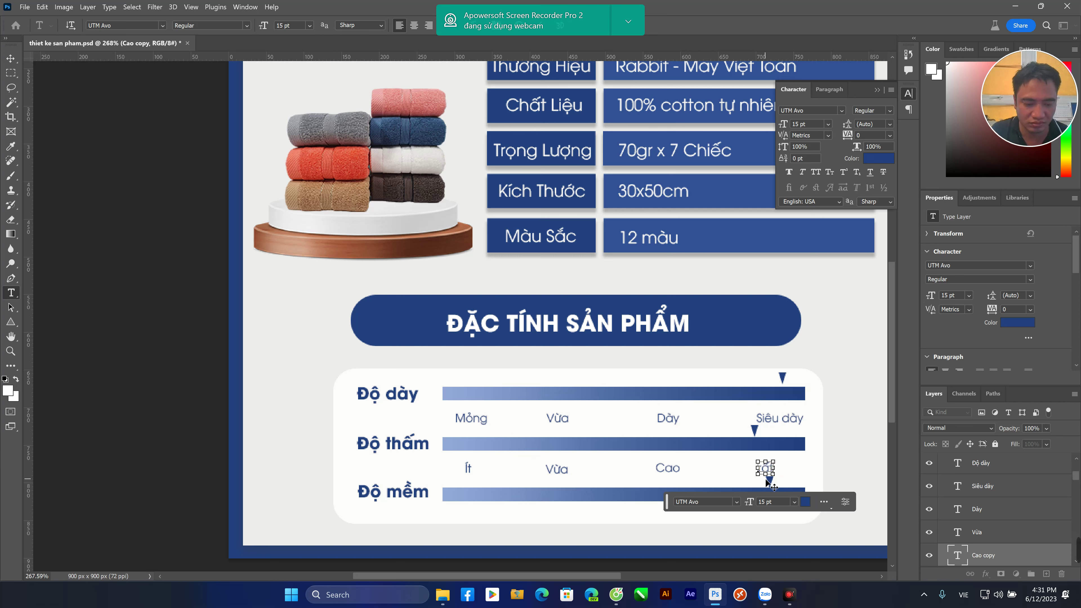
pyautogui.hotkey('ctrl', 'a')
pyautogui.press('Left')
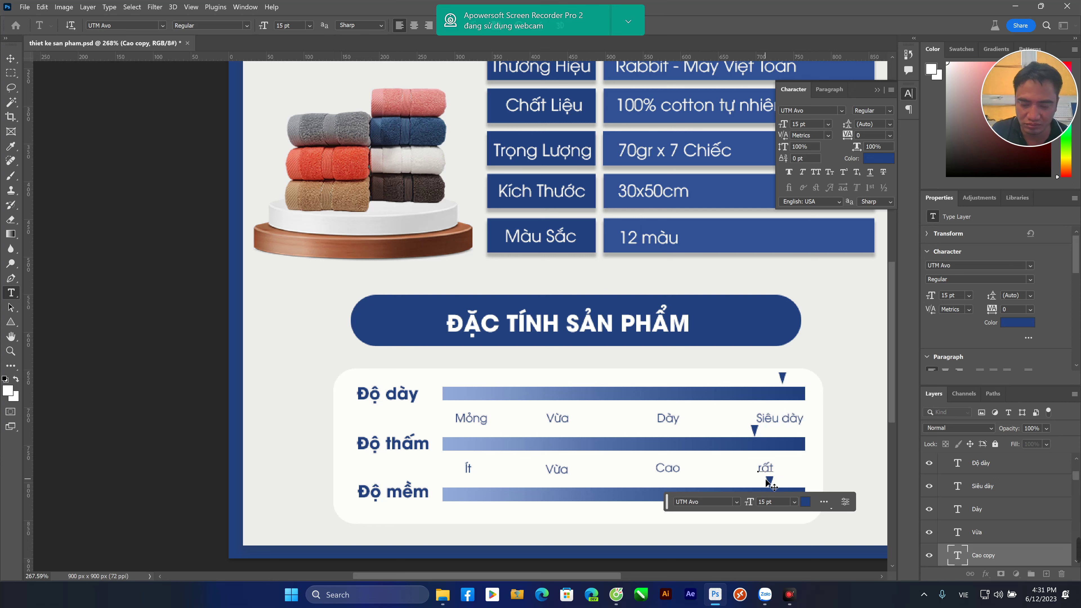
pyautogui.press('Delete')
pyautogui.press('Delete')
pyautogui.press('Delete')
pyautogui.write('R')
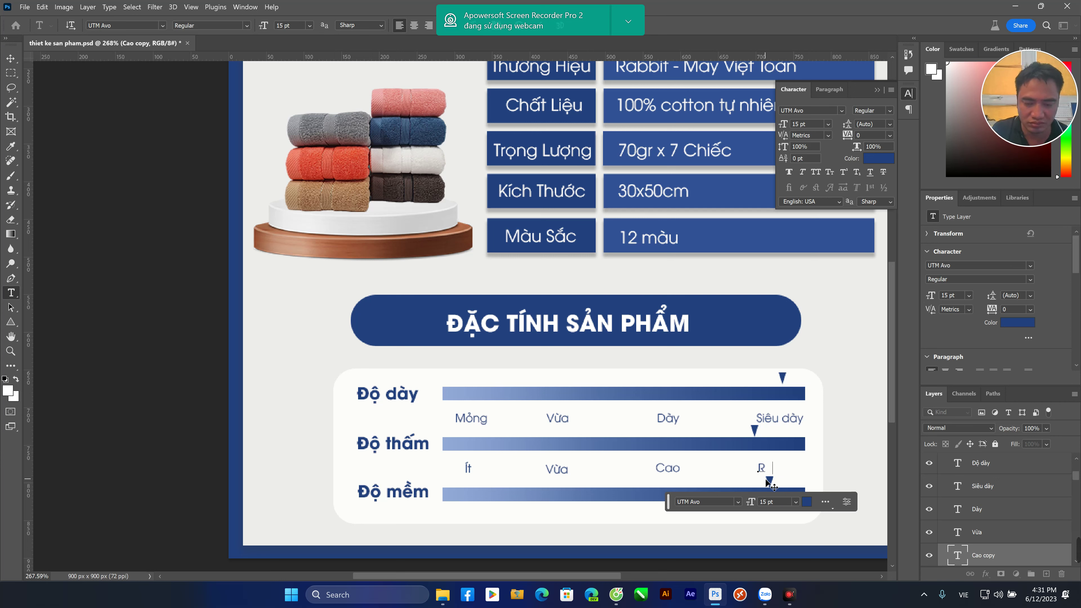
pyautogui.write('ất cao')
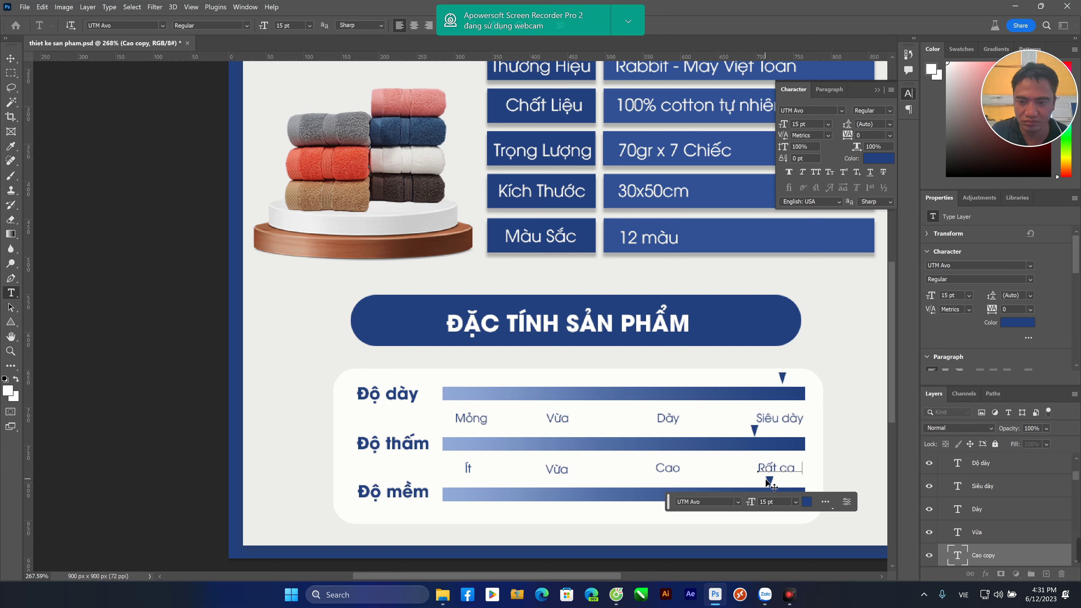
pyautogui.click(10, 56)
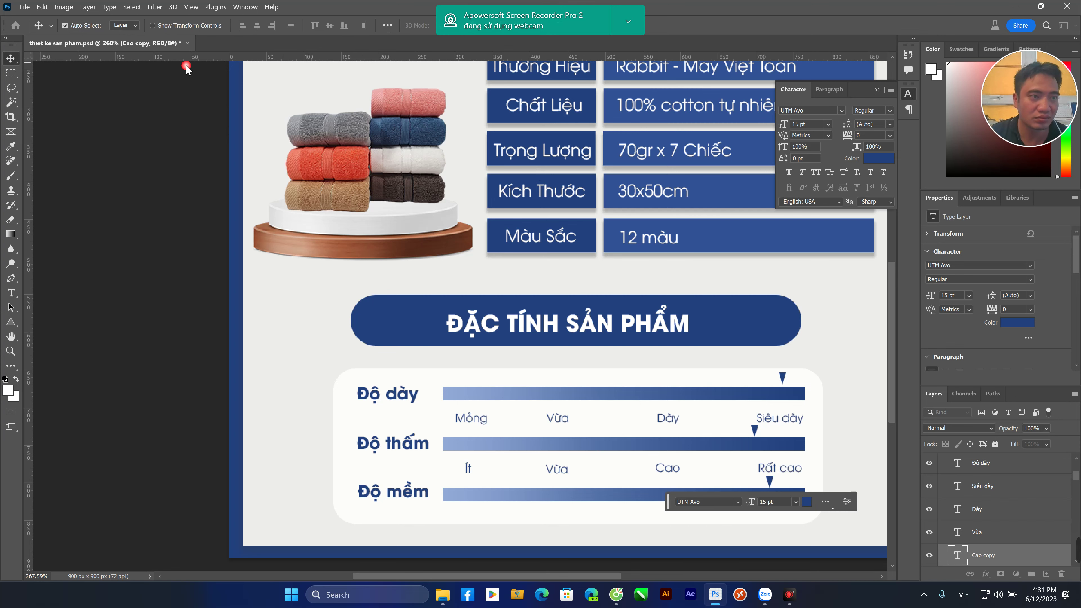
# Duplicate the second bar's "Rất cao" and "Cao" labels straight down beneath the third gradient bar
pyautogui.scroll(-2, 820, 378)
pyautogui.scroll(-1, 824, 401)
pyautogui.click(817, 415)
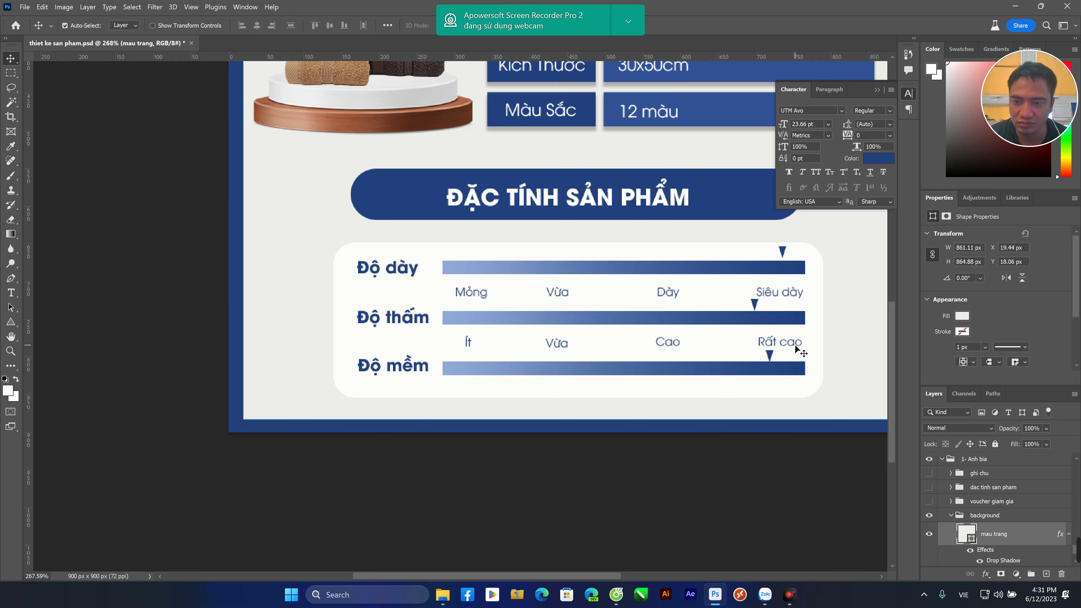
pyautogui.moveTo(795, 349); pyautogui.dragTo(798, 396)
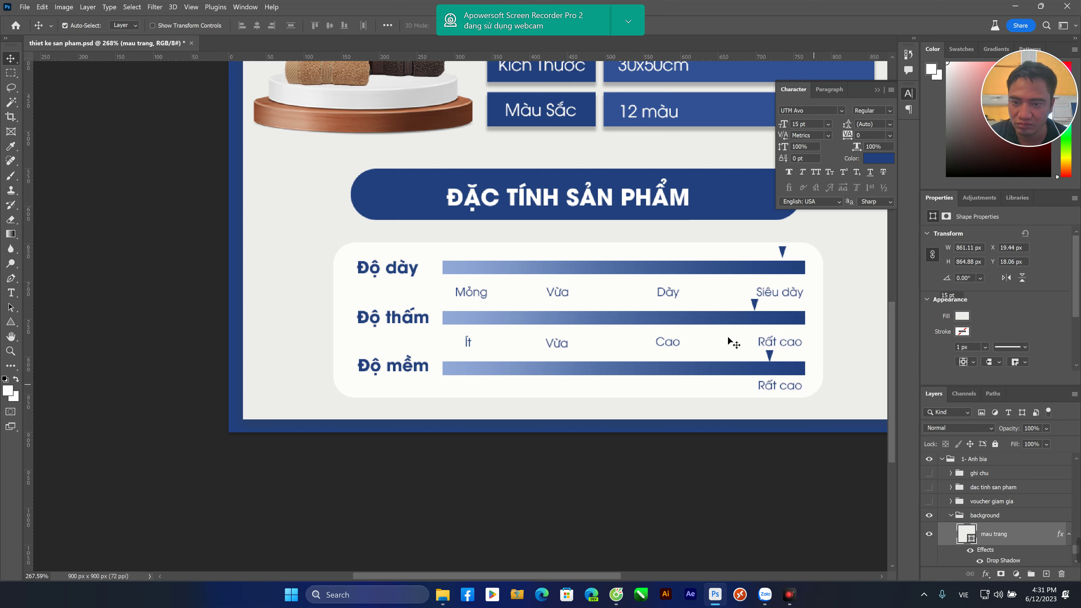
pyautogui.moveTo(681, 347); pyautogui.dragTo(688, 389)
pyautogui.hotkey('ctrl', 'z')
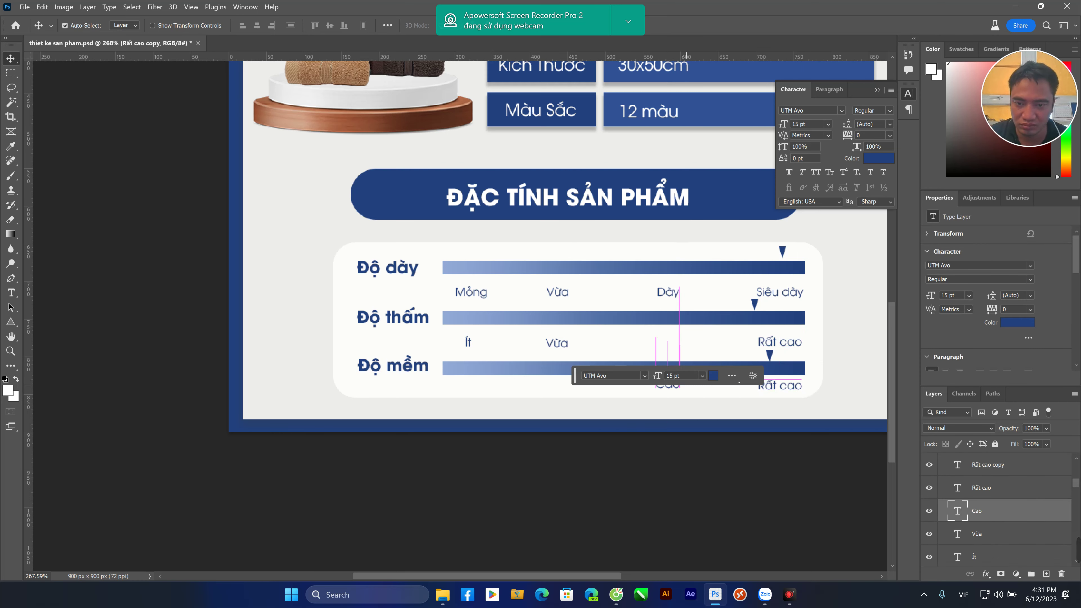
pyautogui.moveTo(681, 351); pyautogui.dragTo(681, 392)
# Duplicate the second bar's "Vừa" and "Ít" labels straight down beneath the third gradient bar and deselect
pyautogui.moveTo(567, 346); pyautogui.dragTo(569, 364)
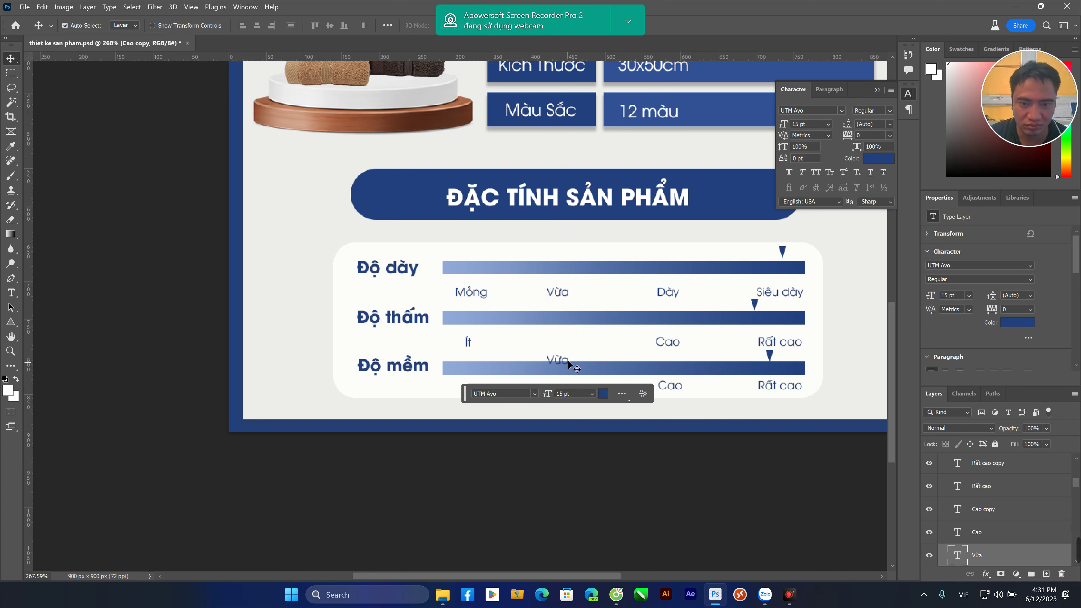
pyautogui.hotkey('ctrl', 'z')
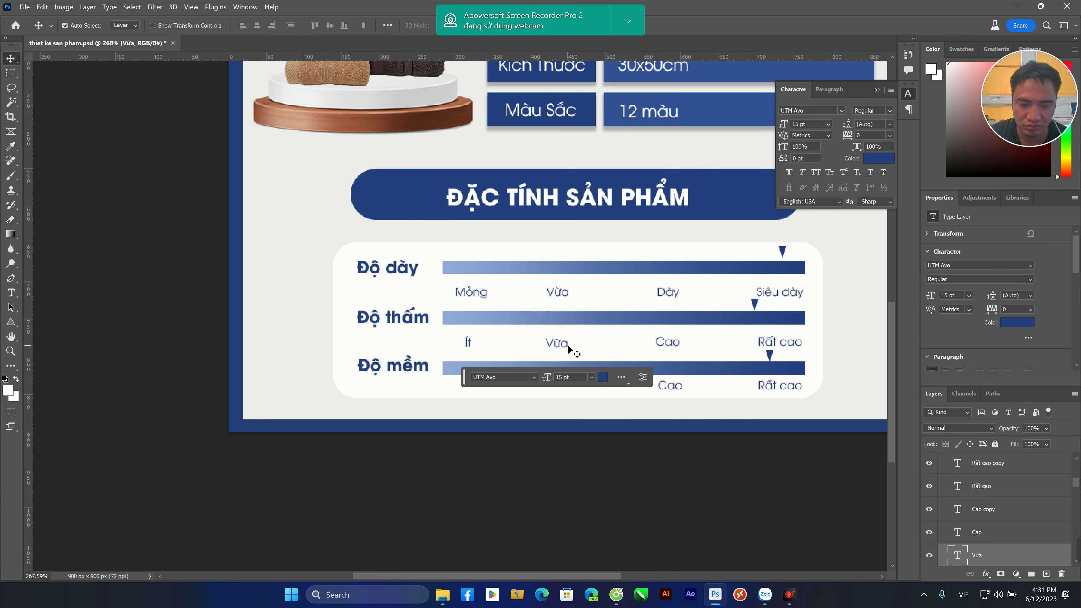
pyautogui.press('ctrl')
pyautogui.click(571, 349)
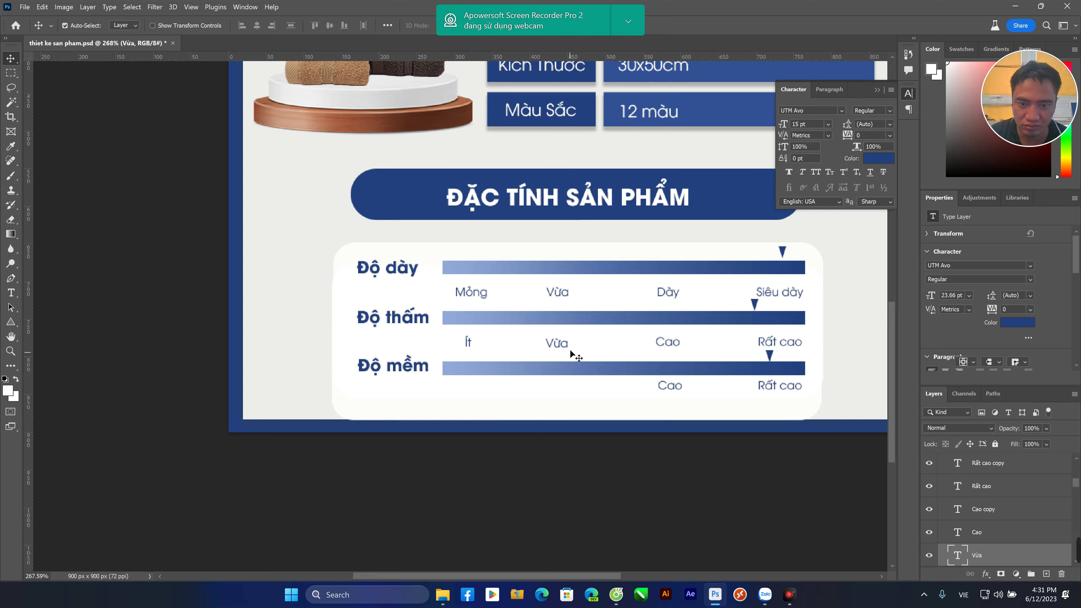
pyautogui.click(568, 344)
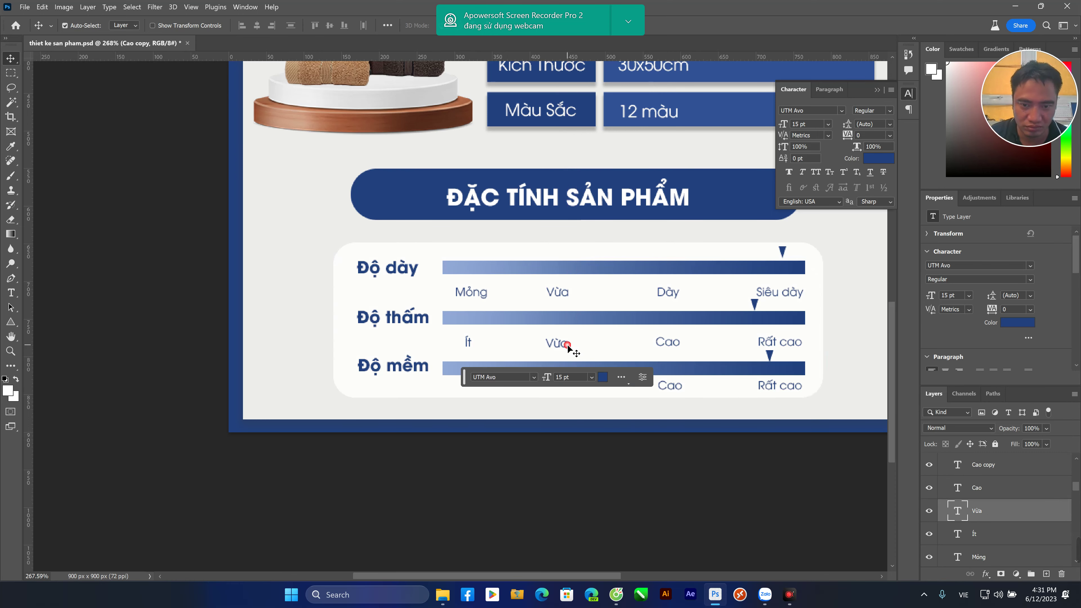
pyautogui.moveTo(568, 346); pyautogui.dragTo(568, 387)
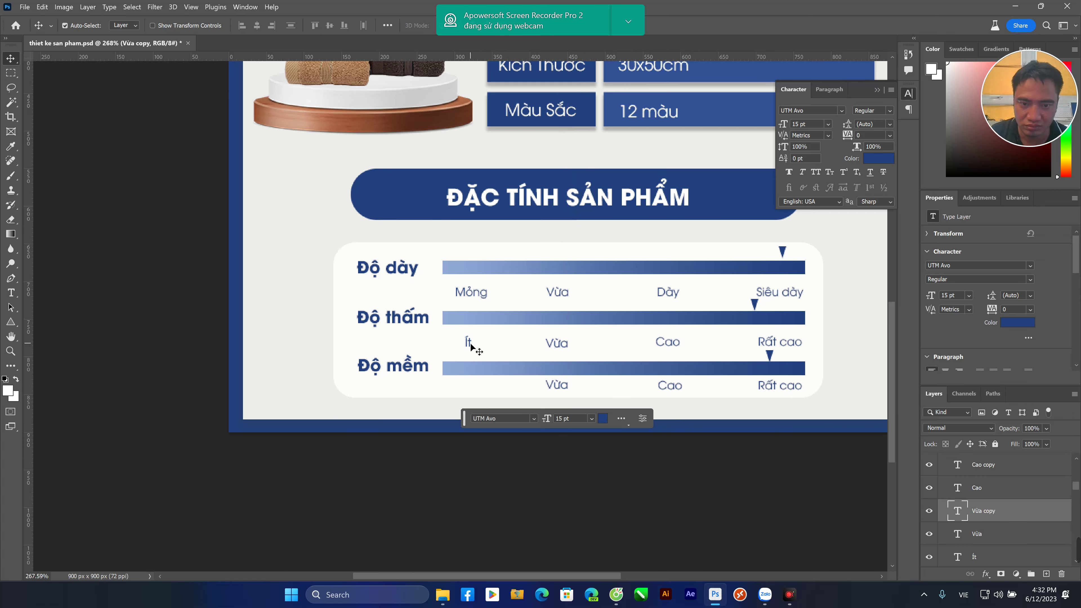
pyautogui.click(471, 343)
pyautogui.moveTo(470, 345); pyautogui.dragTo(475, 388)
pyautogui.click(676, 459)
pyautogui.scroll(1, 698, 314)
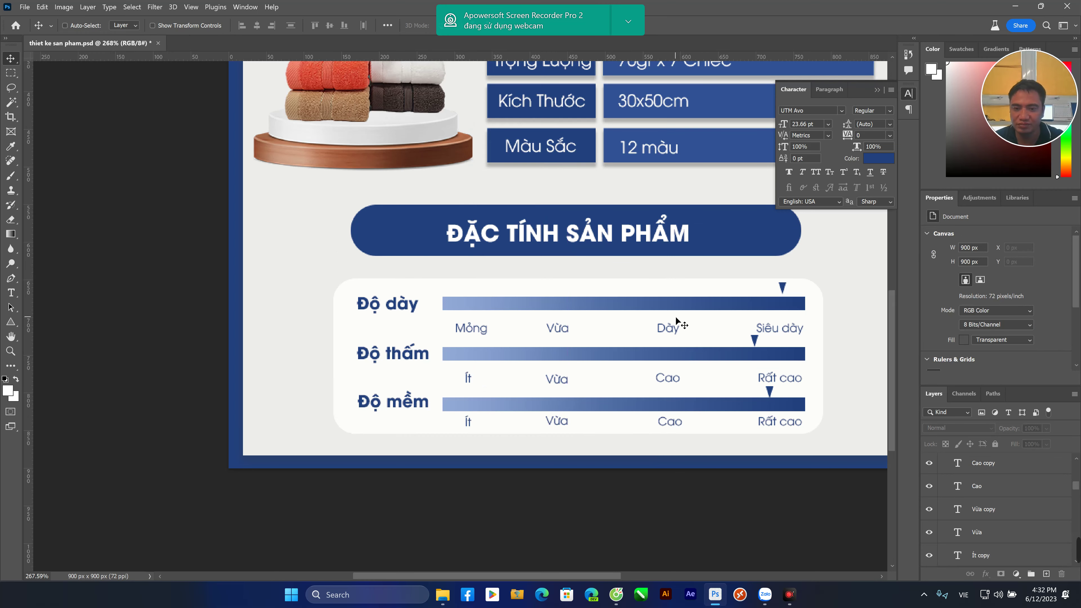
pyautogui.hotkey('ctrl', '1')
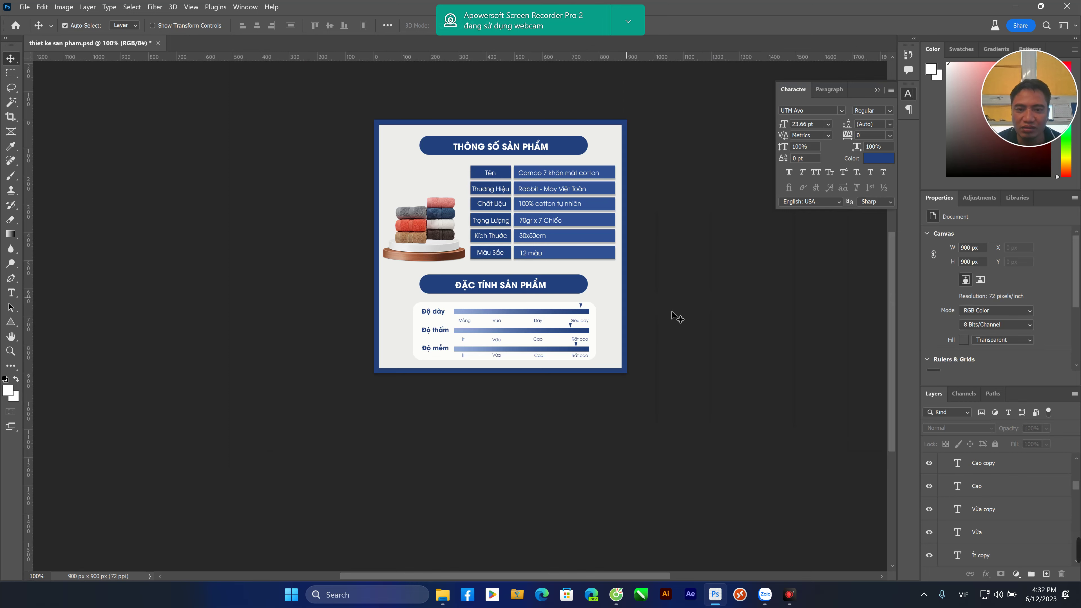
pyautogui.moveTo(599, 353)
pyautogui.mouseDown()
pyautogui.moveTo(618, 357)
pyautogui.moveTo(579, 357)
pyautogui.moveTo(621, 357)
pyautogui.moveTo(573, 352)
pyautogui.moveTo(612, 355)
pyautogui.mouseUp()
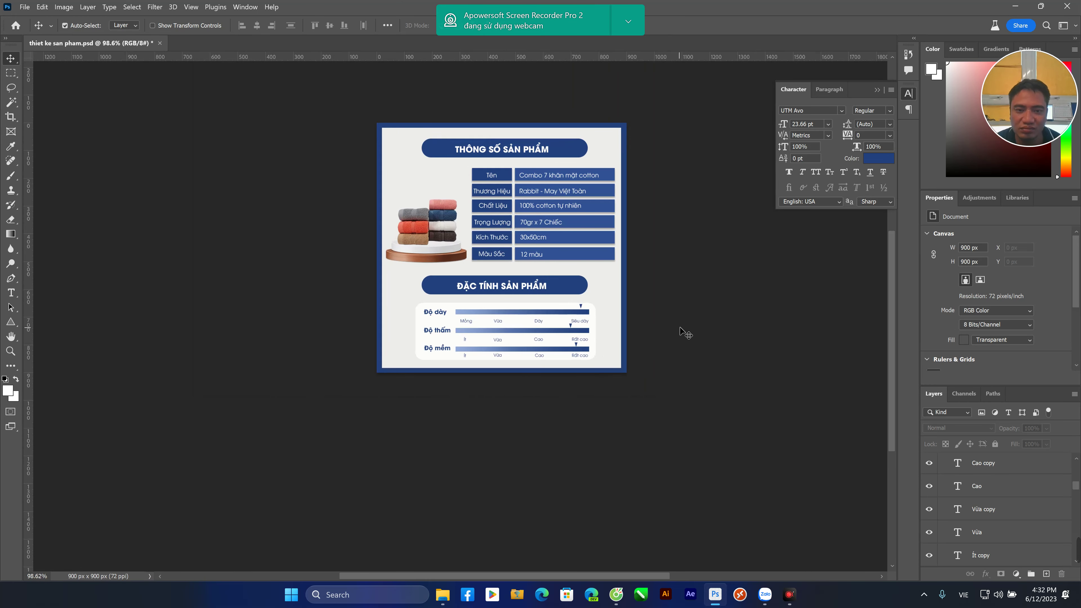
# Adjust the opacity of the white rounded panel behind the three gradient bars
pyautogui.moveTo(706, 367); pyautogui.dragTo(728, 366)
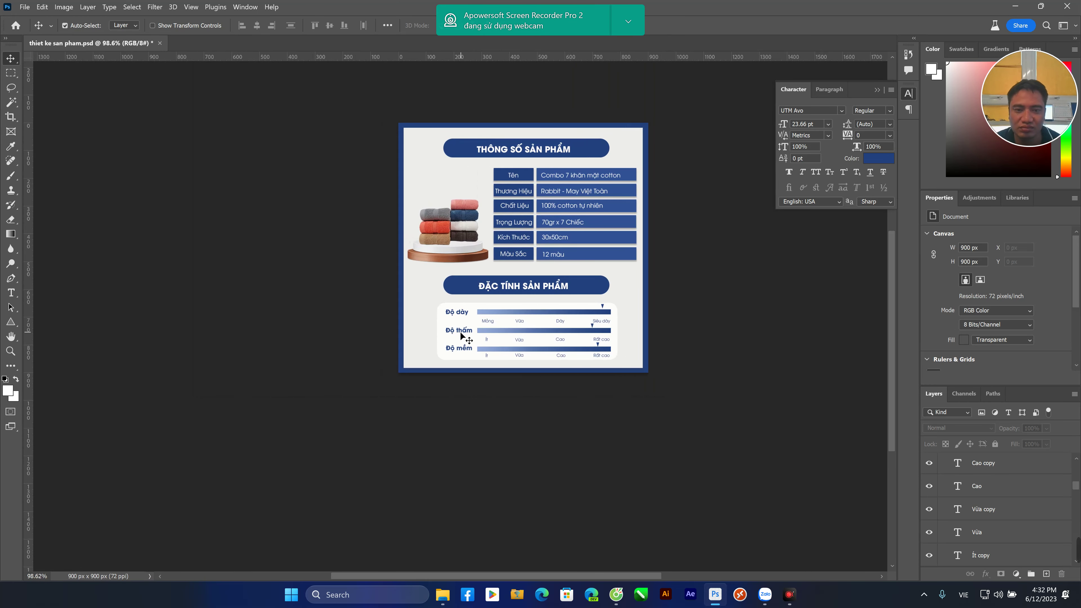
pyautogui.click(441, 336)
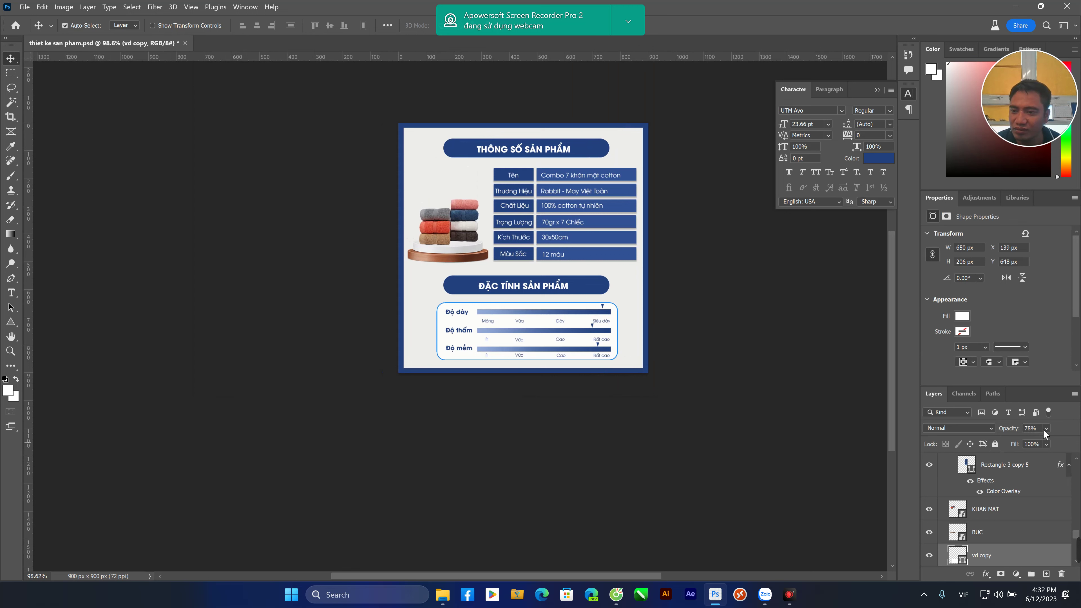
pyautogui.click(830, 431)
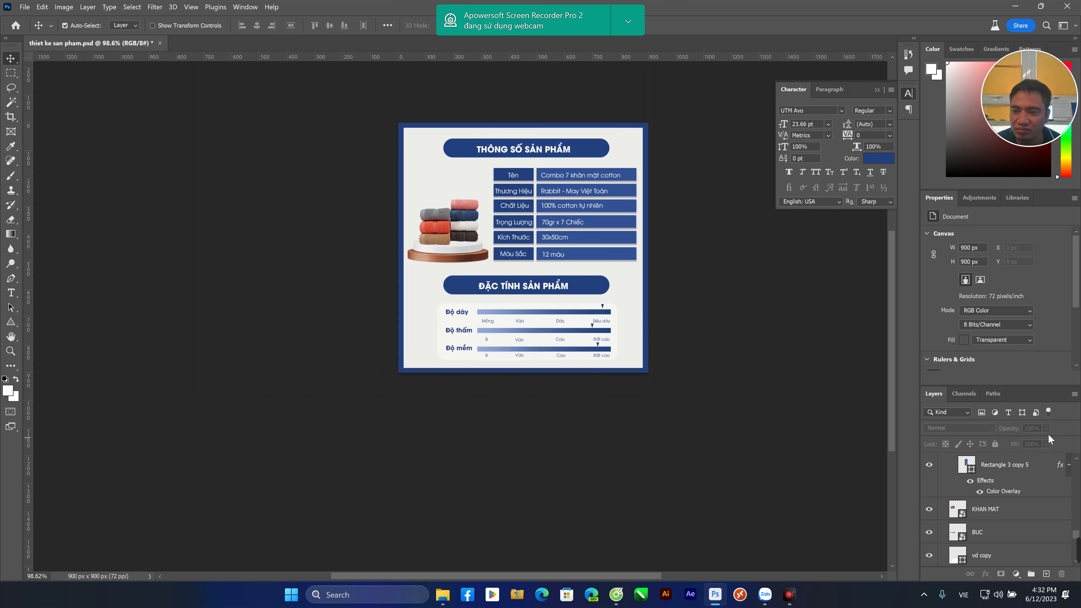
pyautogui.click(438, 353)
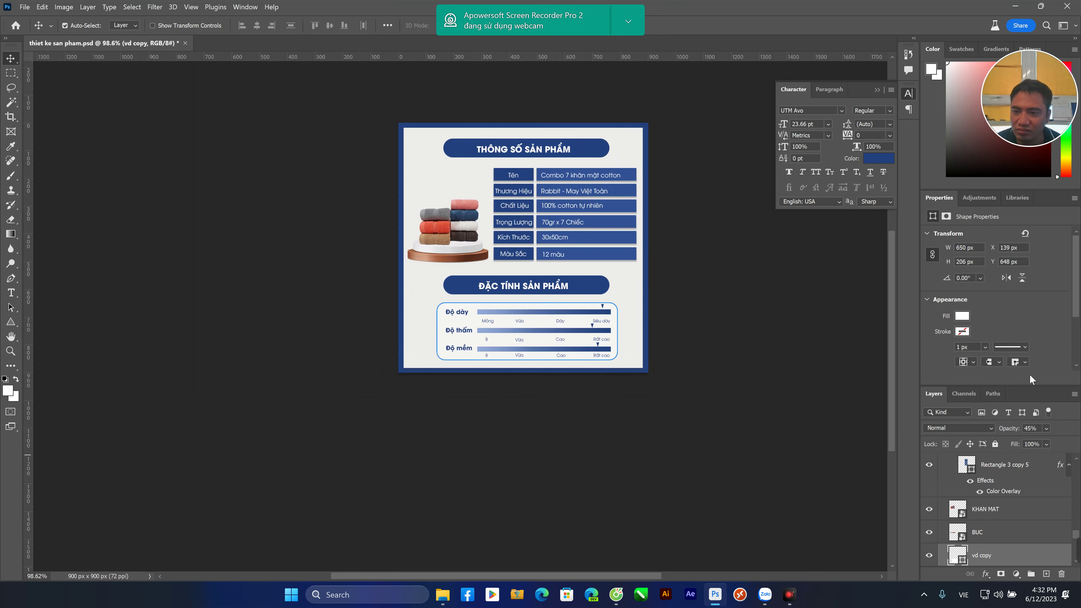
pyautogui.click(1046, 428)
pyautogui.click(670, 455)
# Rasterize the Rectangle 3 copy 2 layer that holds the three gradient bars
pyautogui.moveTo(510, 337); pyautogui.dragTo(533, 322)
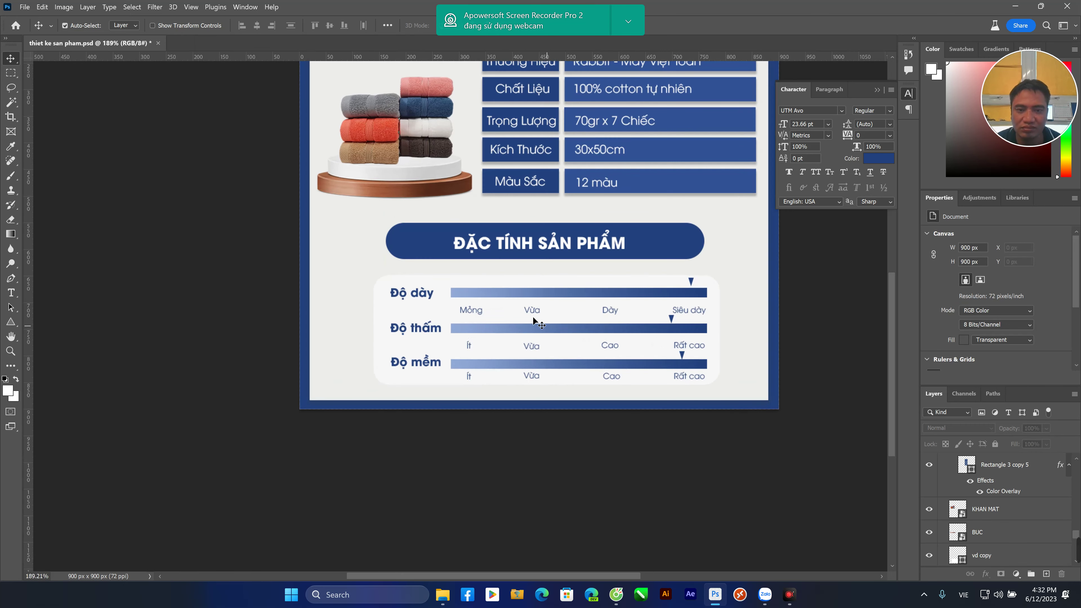
pyautogui.click(512, 294)
pyautogui.press('m')
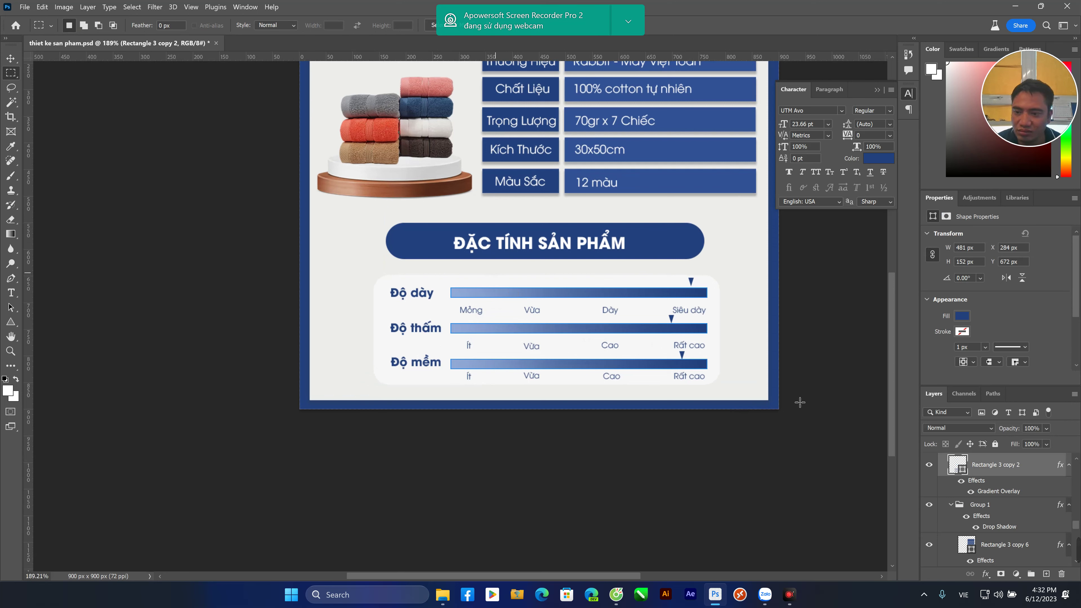
pyautogui.rightClick(981, 475)
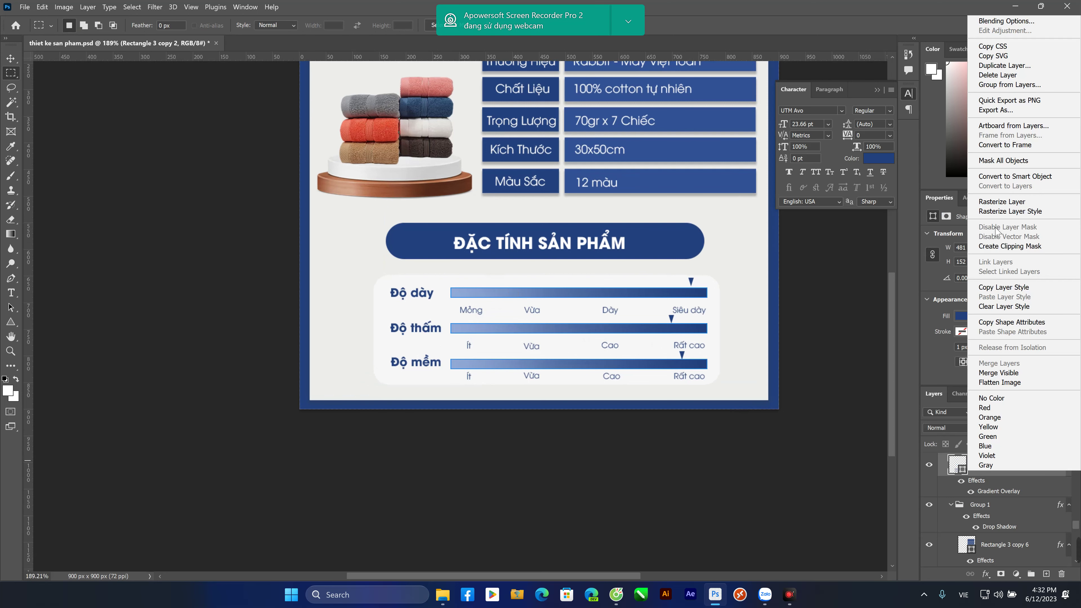
pyautogui.click(1001, 201)
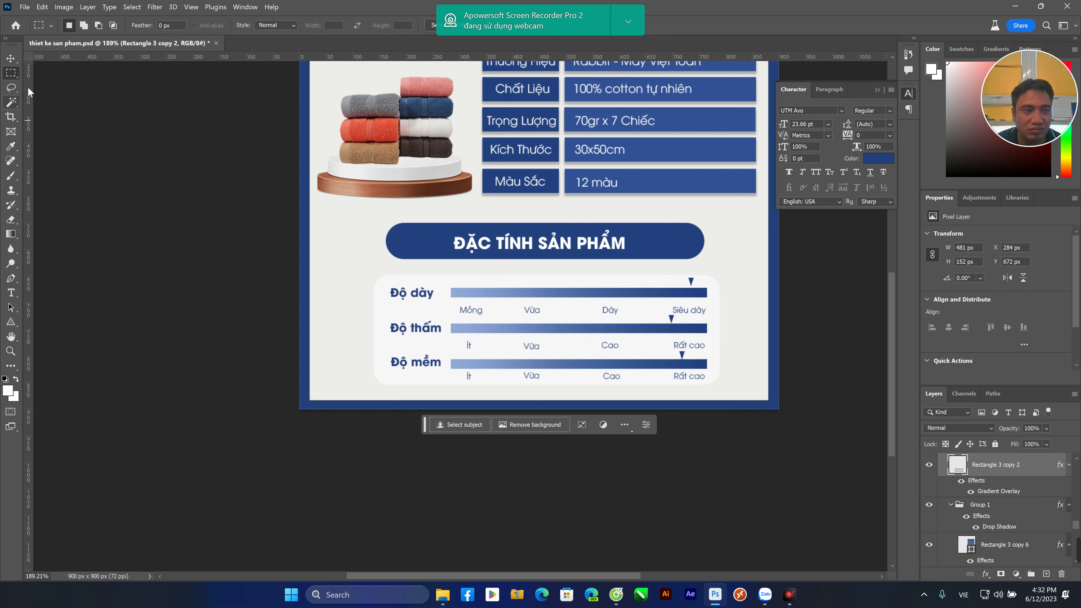
# Delete a vertical strip about 9 px wide through all three bars, between the "Mỏng" and "Vừa" label columns
pyautogui.press('v')
pyautogui.press('m')
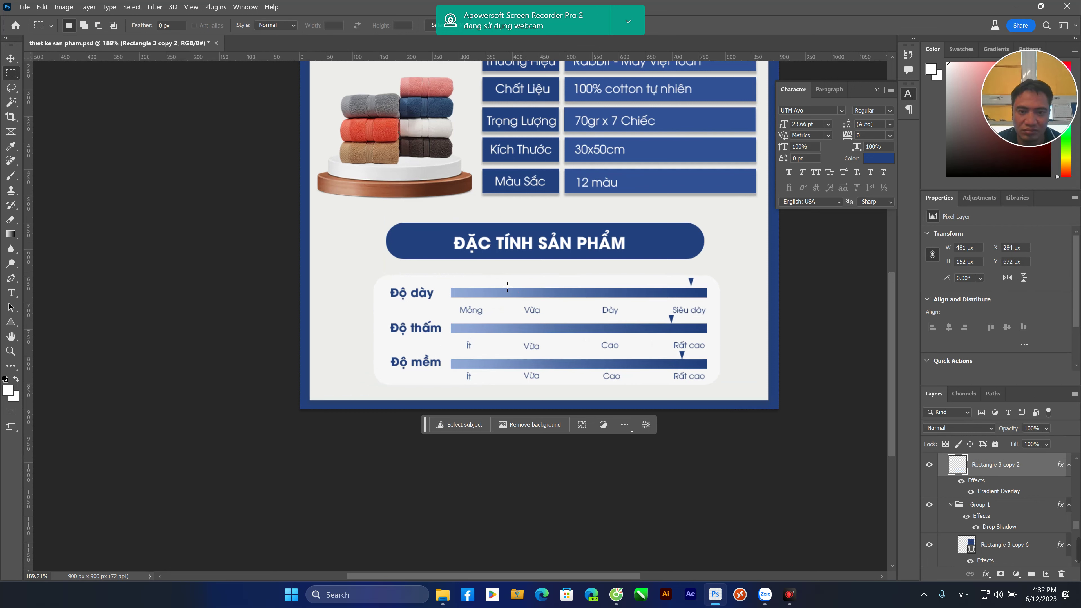
pyautogui.moveTo(502, 284); pyautogui.dragTo(501, 384)
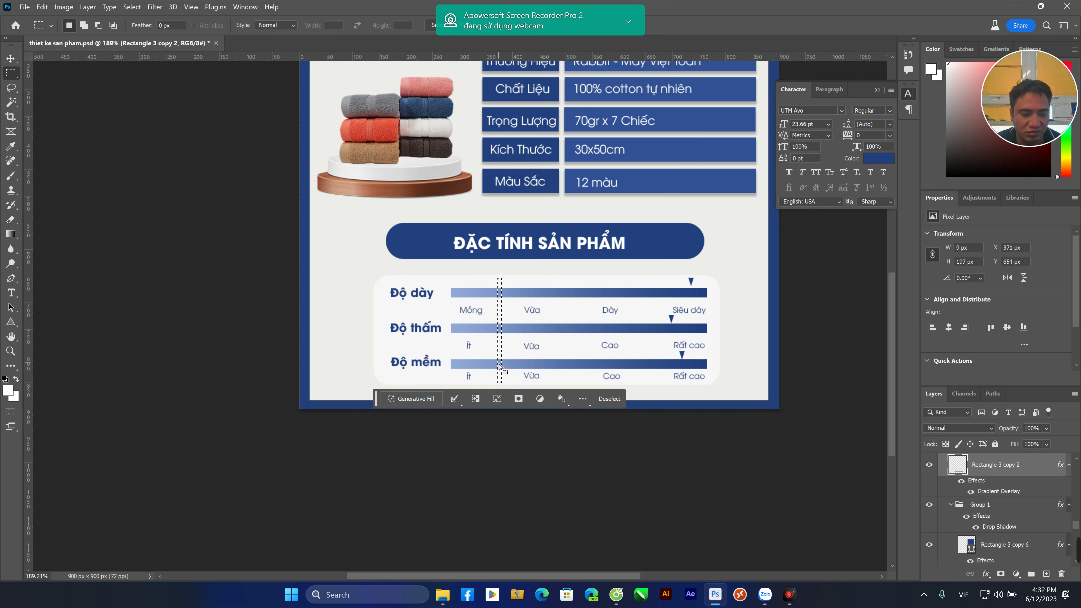
pyautogui.press('Delete')
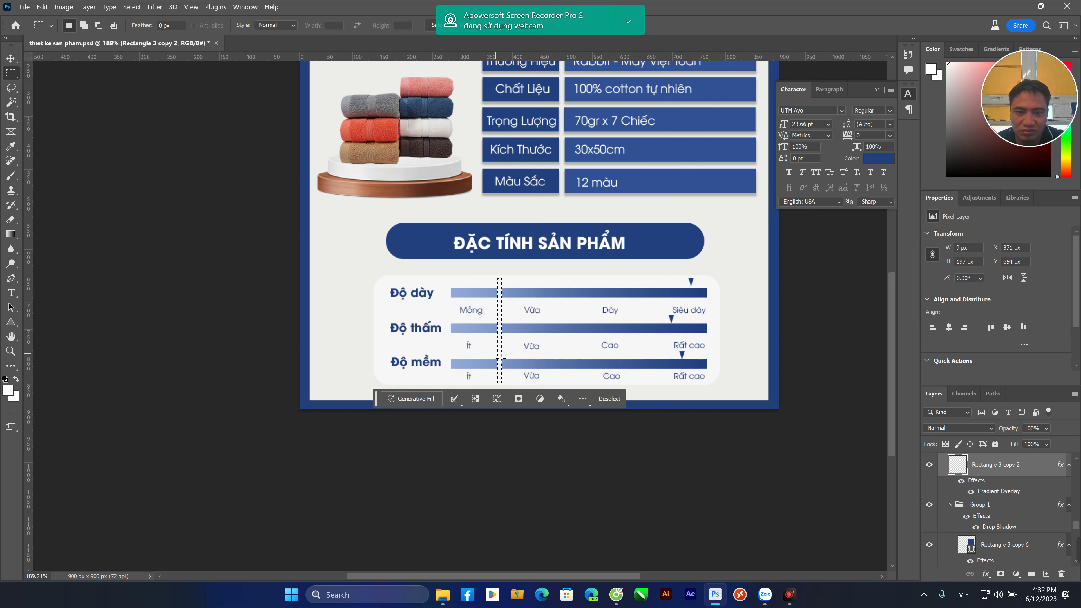
pyautogui.hotkey('ctrl', 'd')
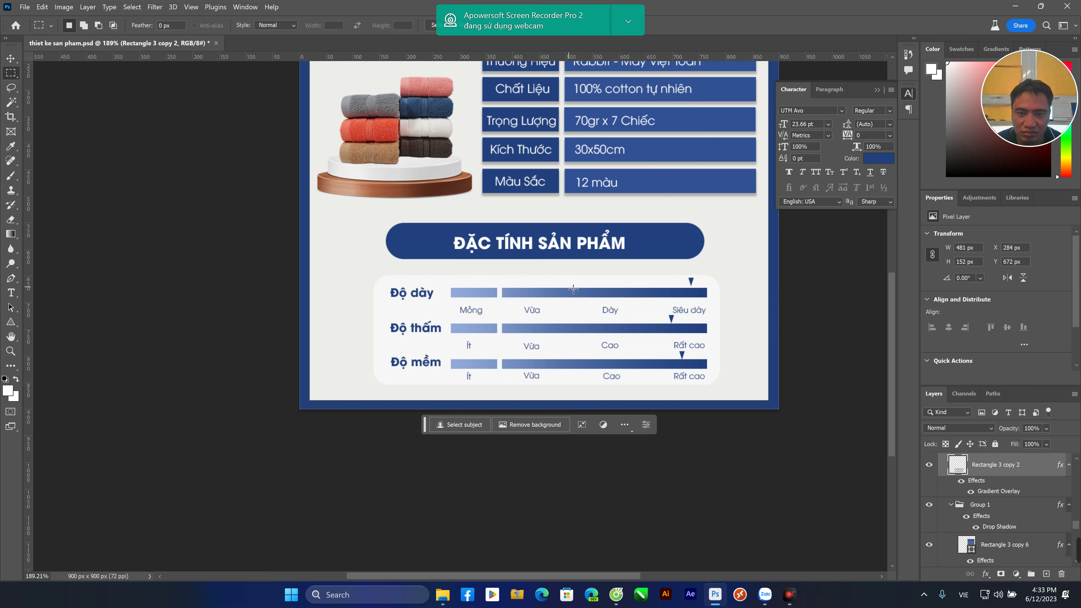
# Delete two more narrow vertical strips through all three bars, on either side of the "Dày" label column
pyautogui.moveTo(572, 284); pyautogui.dragTo(577, 386)
pyautogui.press('Delete')
pyautogui.moveTo(643, 274)
pyautogui.mouseDown()
pyautogui.moveTo(658, 367)
pyautogui.moveTo(653, 384)
pyautogui.moveTo(645, 379)
pyautogui.mouseUp()
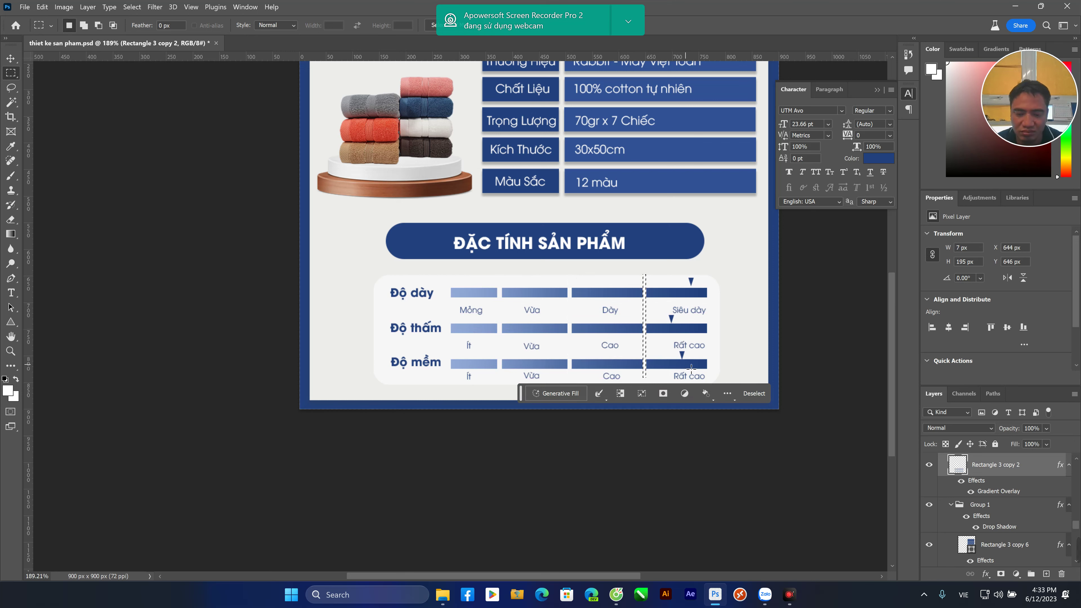
pyautogui.click(781, 338)
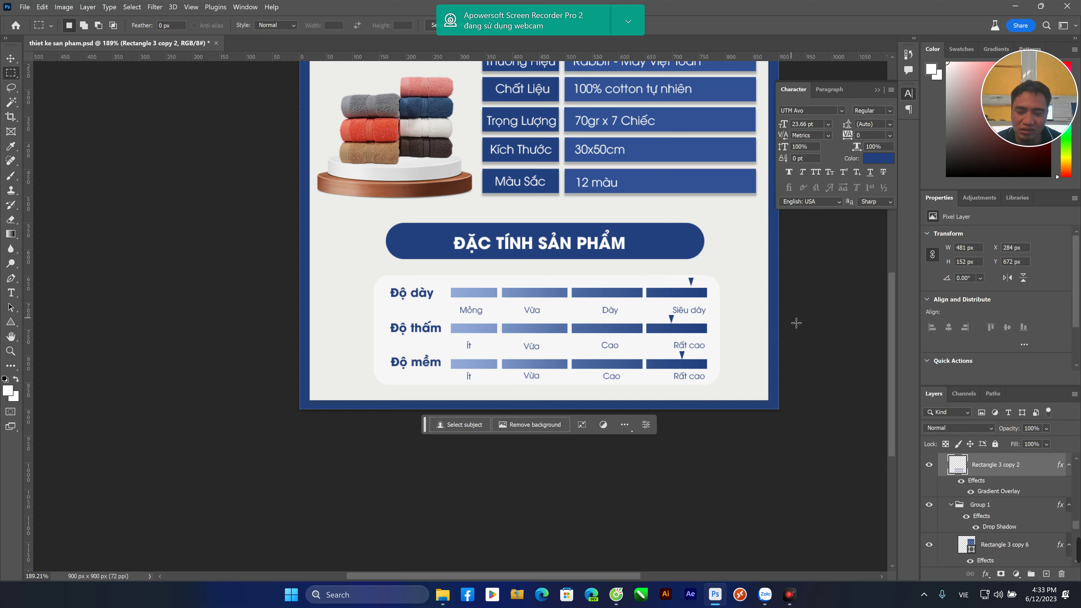
# Move the towel stack and its podium slightly upward beside the specification table
pyautogui.hotkey('ctrl', '1')
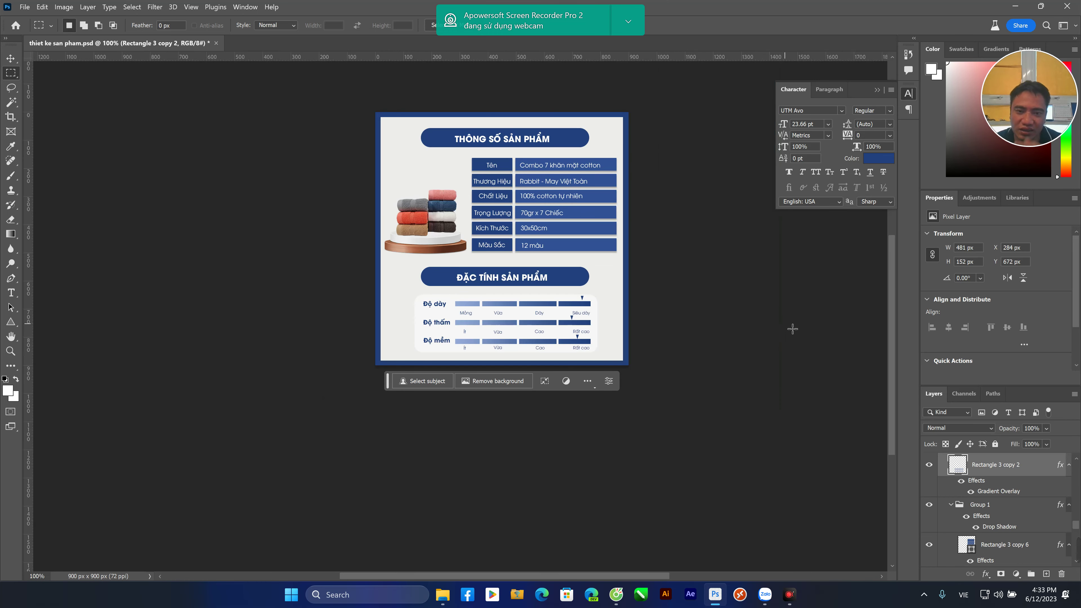
pyautogui.scroll(2, 645, 320)
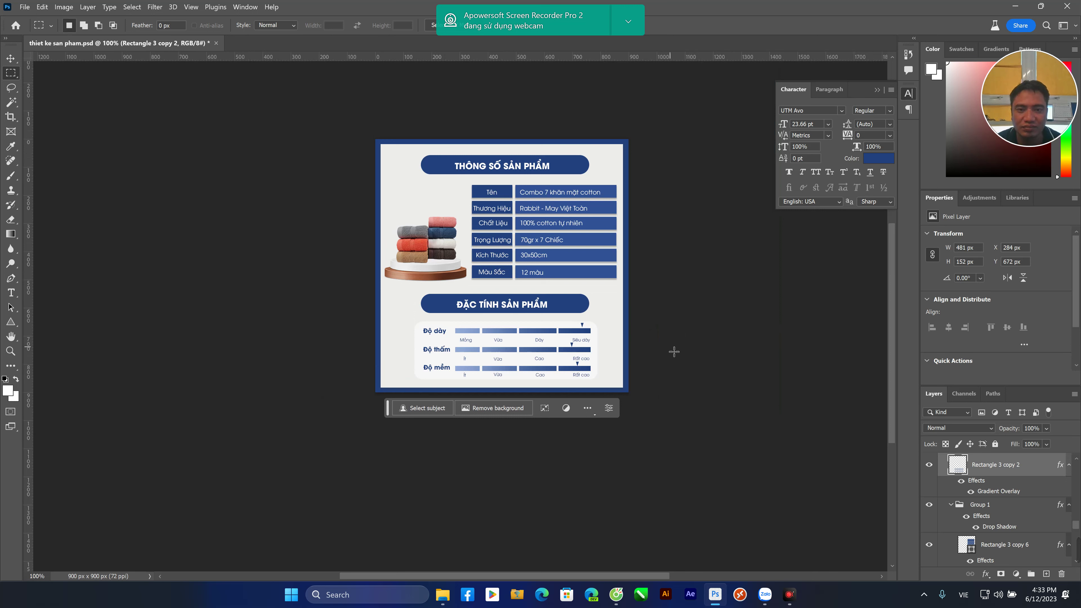
pyautogui.press('v')
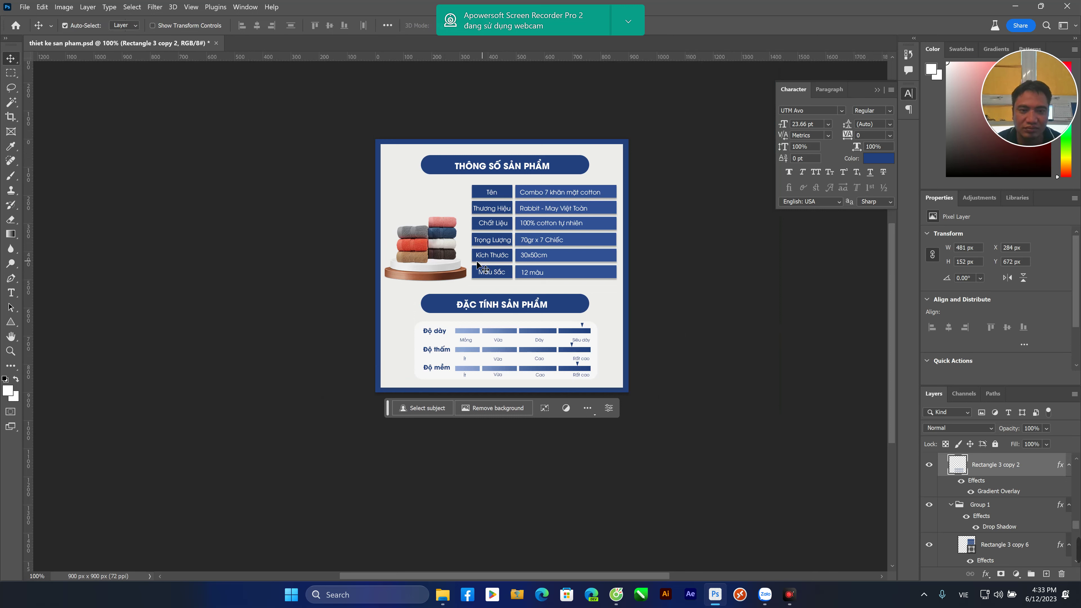
pyautogui.moveTo(454, 256)
pyautogui.mouseDown()
pyautogui.moveTo(447, 241)
pyautogui.moveTo(443, 264)
pyautogui.mouseUp()
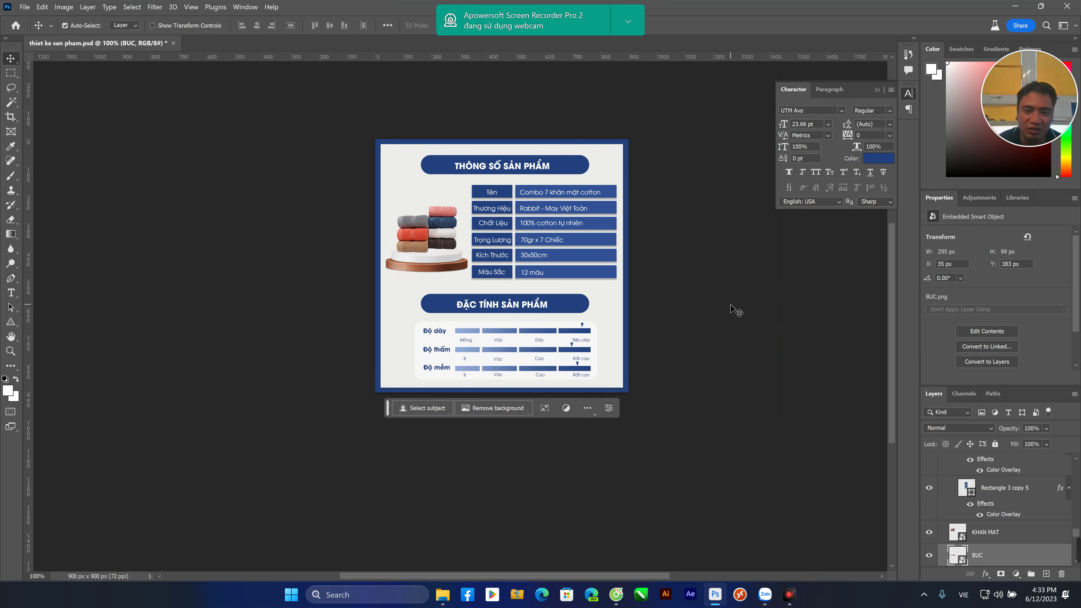
# Nudge the "ĐẶC TÍNH SẢN PHẨM" title and its rounded bar up until the bar sits at Y 539 px, then deselect
pyautogui.click(573, 305)
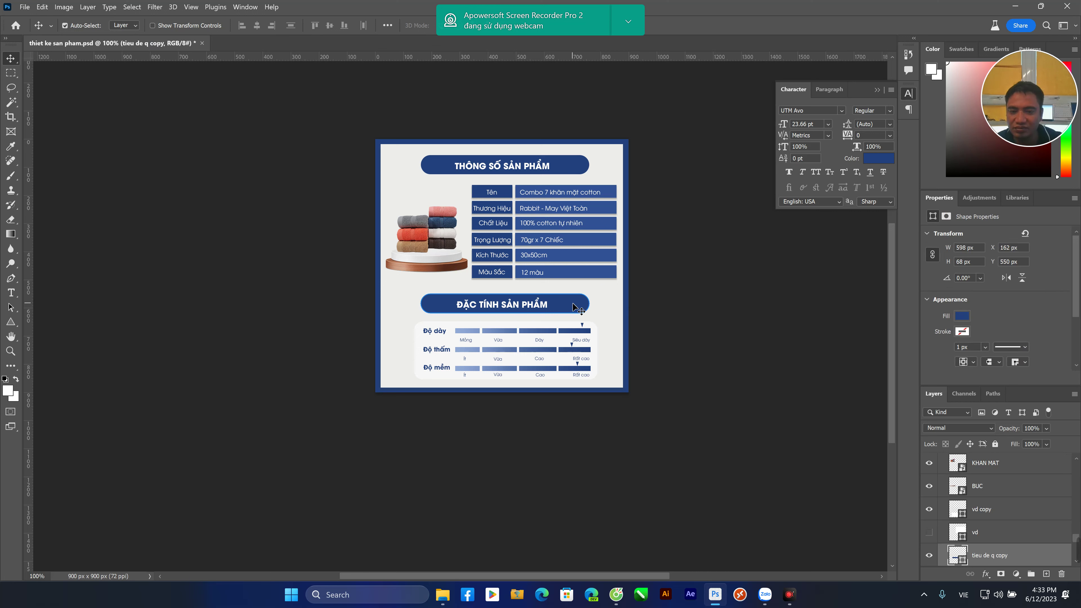
pyautogui.moveTo(575, 306); pyautogui.dragTo(539, 306)
pyautogui.click(539, 308)
pyautogui.press('Up')
pyautogui.press('Up')
pyautogui.press('Up')
pyautogui.press('Up')
pyautogui.press('Up')
pyautogui.press('Up')
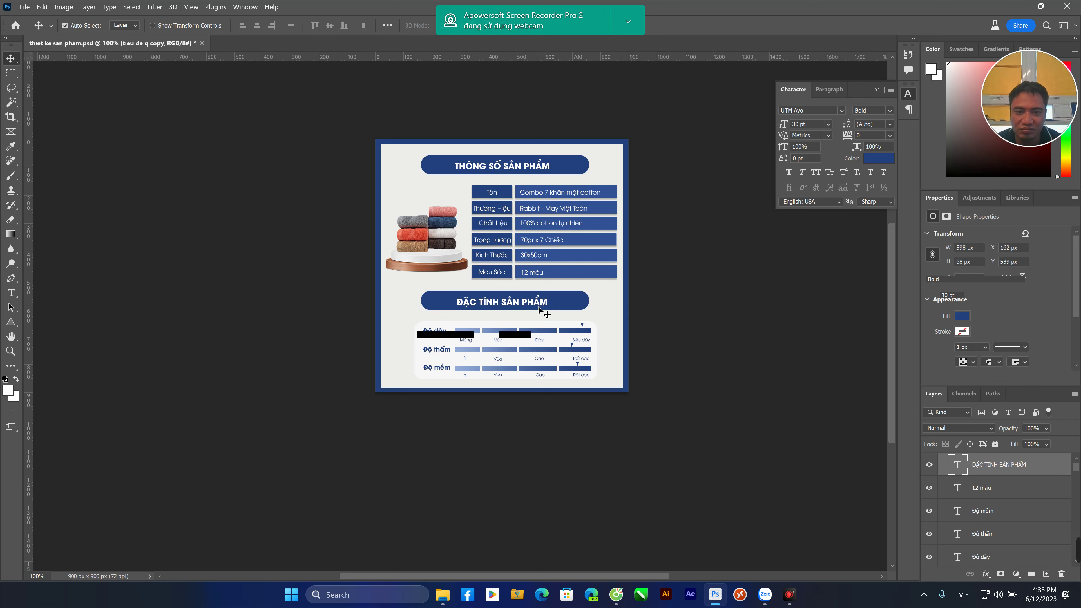
pyautogui.click(705, 325)
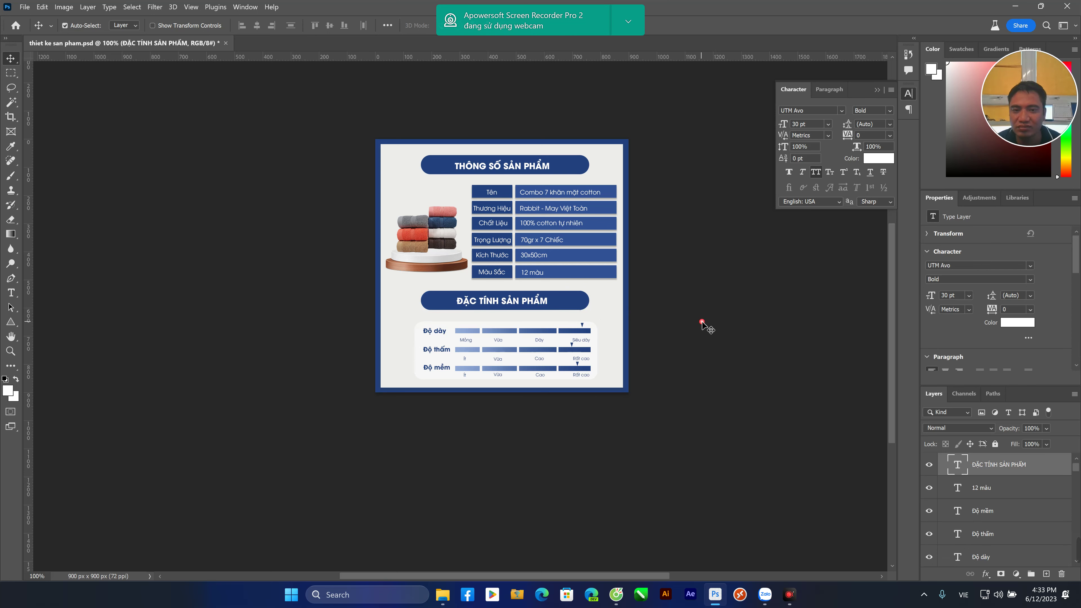
# Export the design as a JPG named "thong so sp" to the Desktop
pyautogui.click(24, 6)
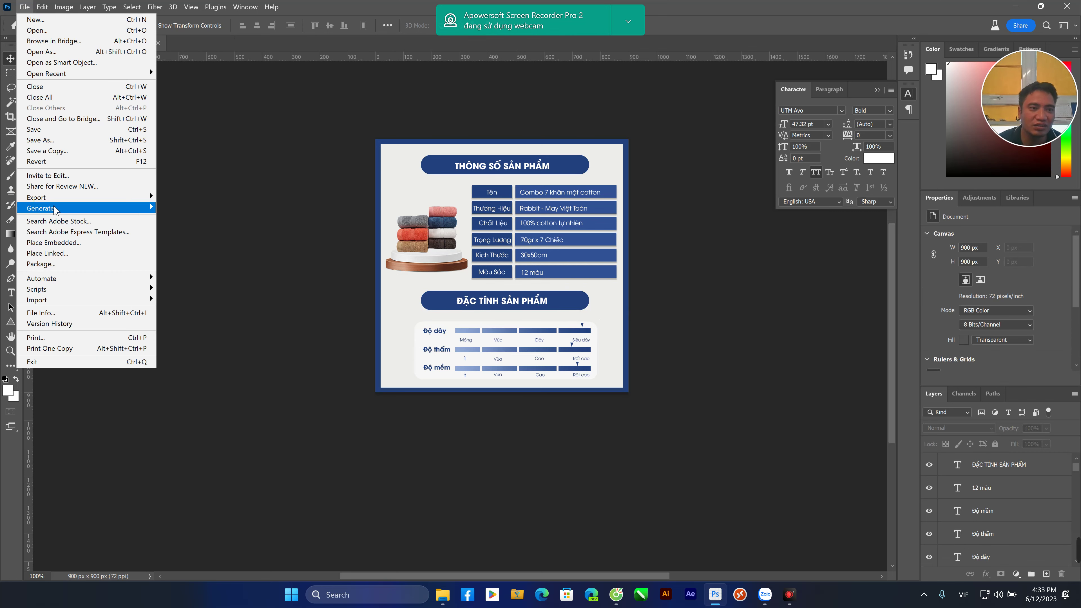
pyautogui.moveTo(85, 197)
pyautogui.click(233, 209)
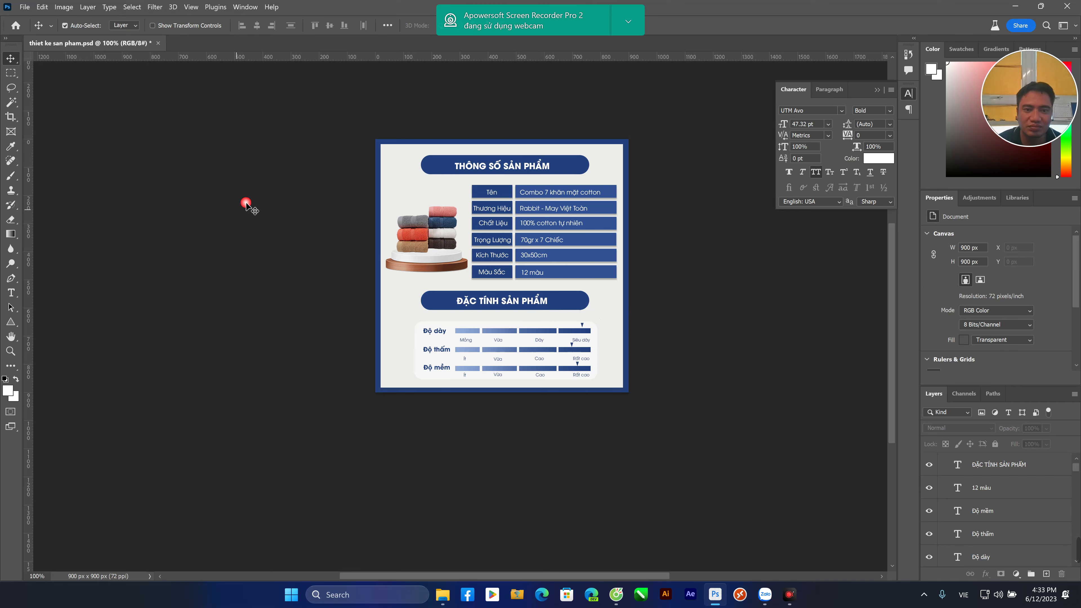
pyautogui.click(750, 494)
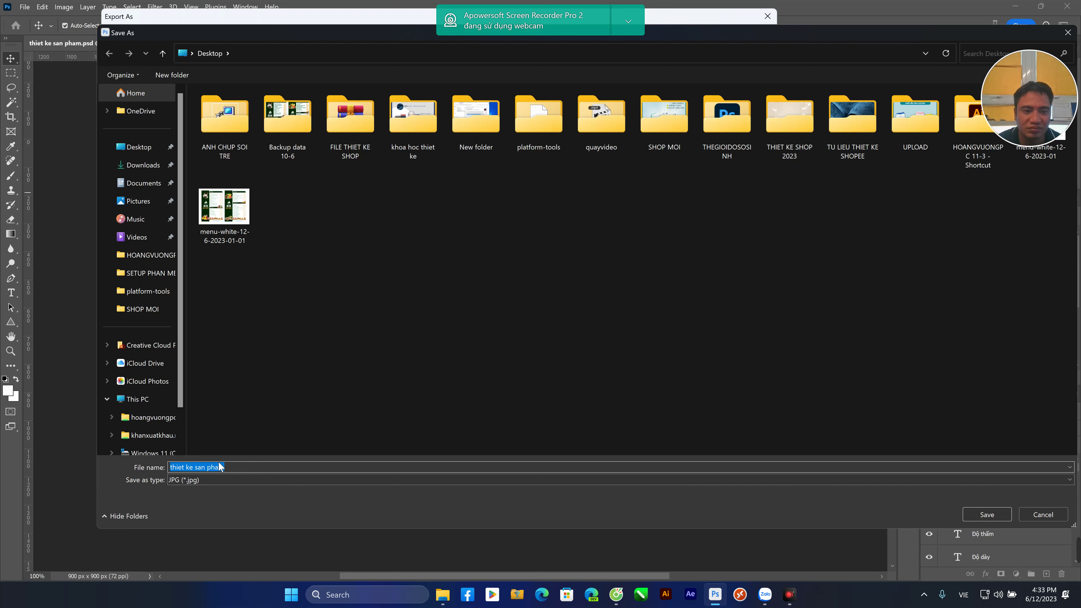
pyautogui.write('thong so sp')
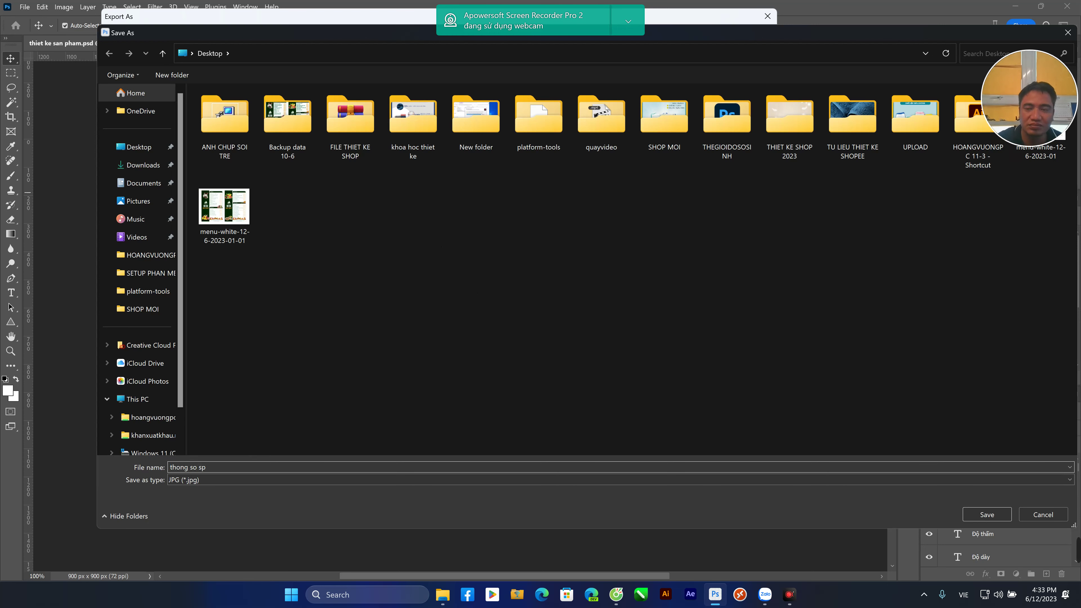
pyautogui.press('Return')
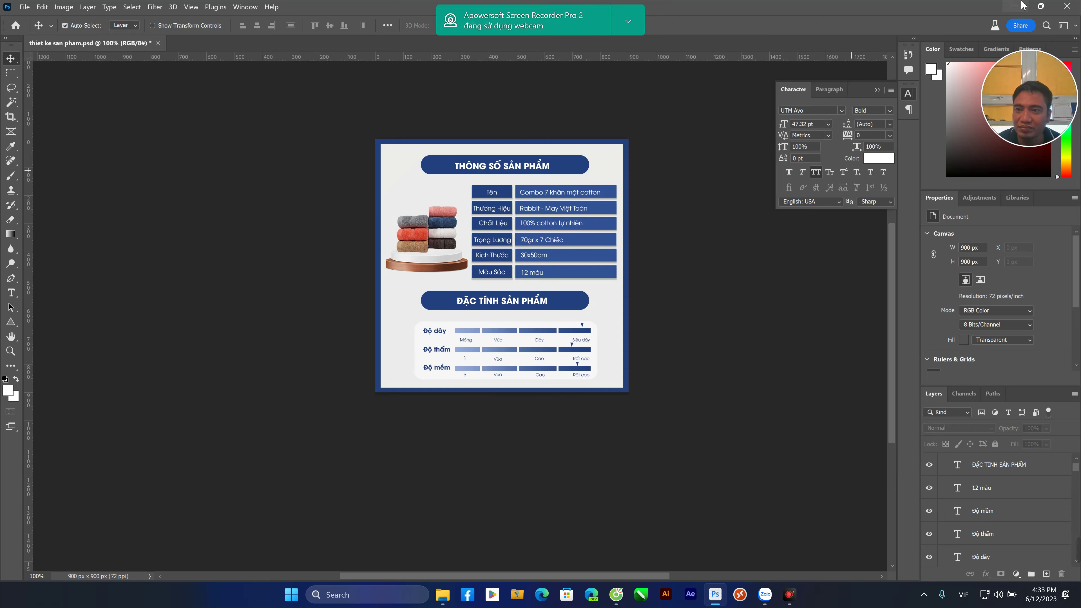
# Switch to the desktop, open the exported thong so sp.jpg in the image viewer and examine it enlarged
pyautogui.click(1016, 6)
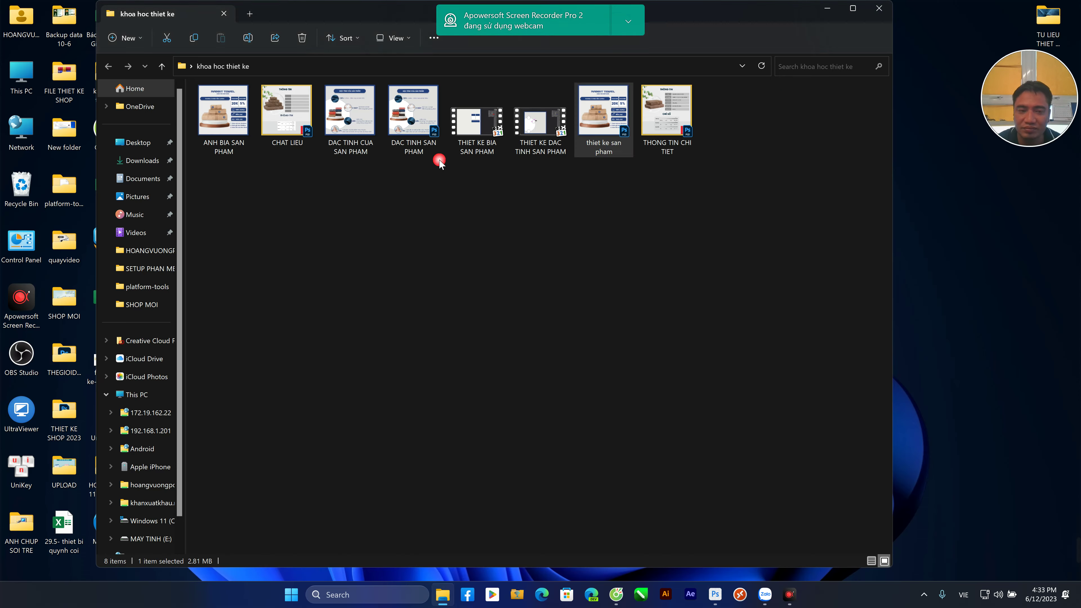
pyautogui.click(879, 8)
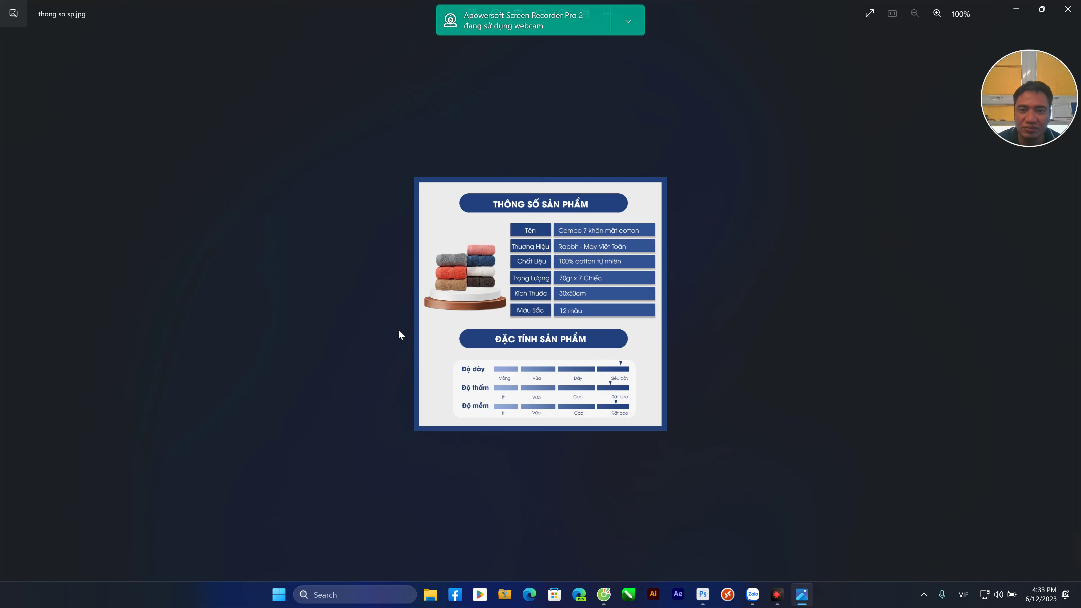
pyautogui.scroll(5, 625, 290)
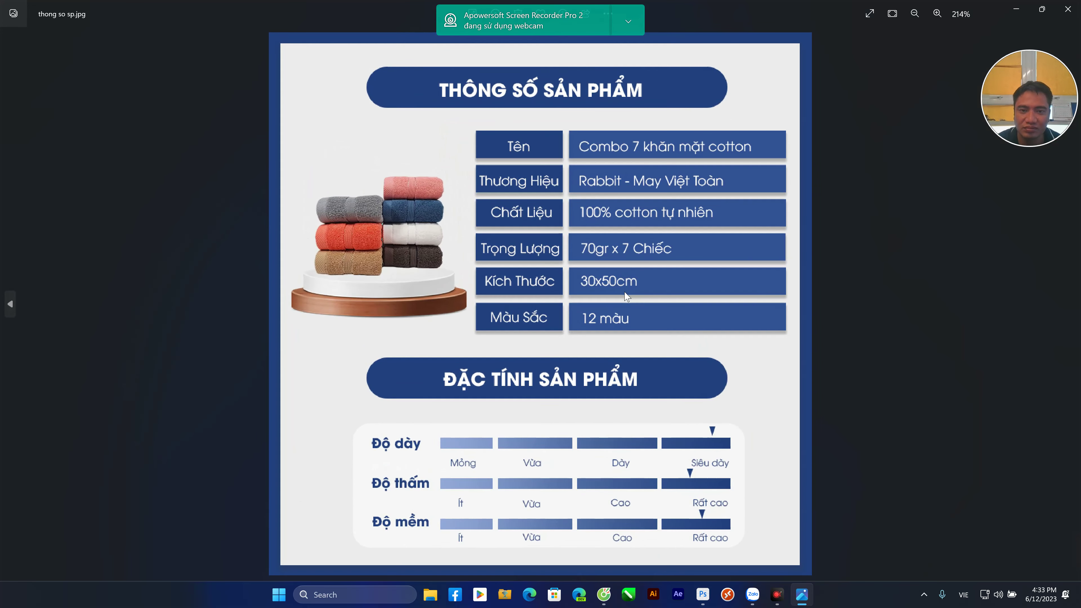